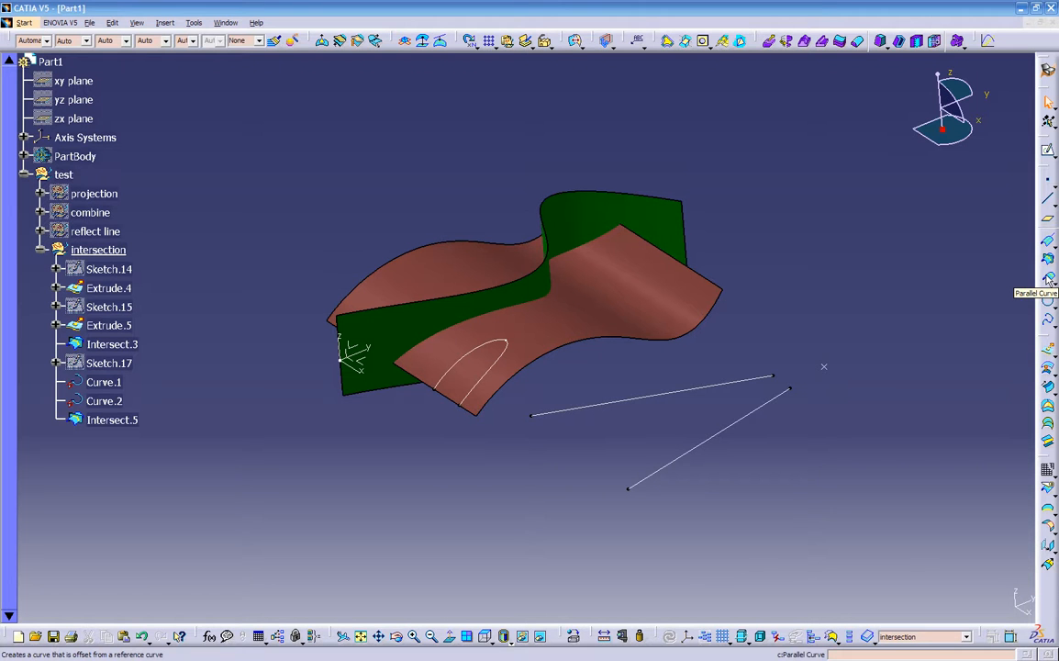
- Collapse the intersection geometrical set in the tree and hide it
{"action": "left_click", "coordinate": [40, 250]}
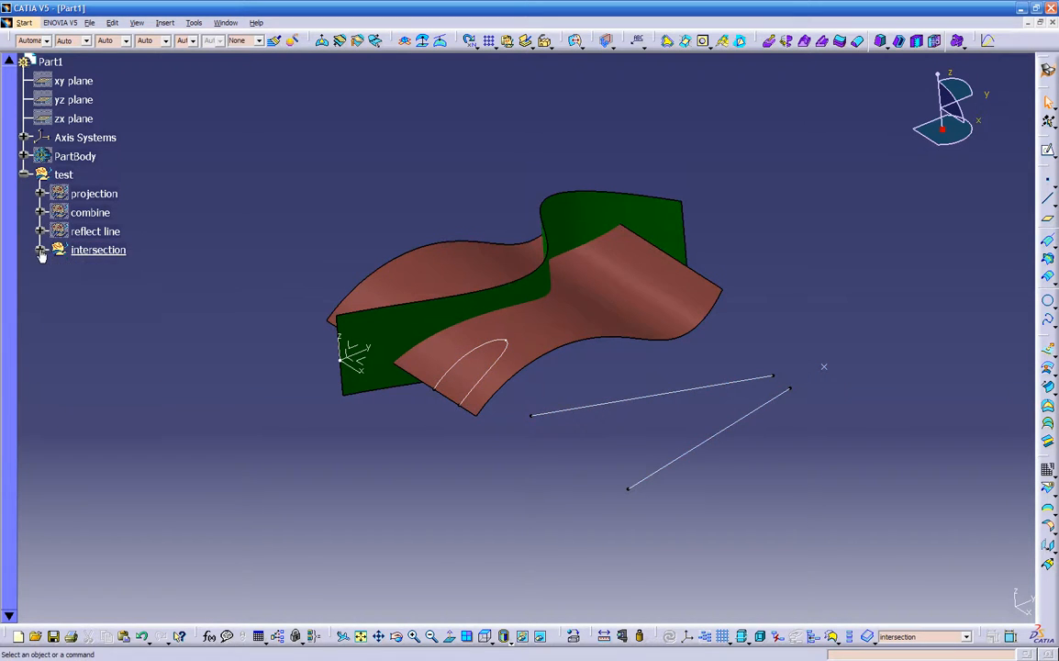
{"action": "right_click", "coordinate": [105, 251]}
{"action": "left_click", "coordinate": [190, 289]}
- Insert a geometrical set named "parallel curve" with test as its father
{"action": "left_click", "coordinate": [164, 22]}
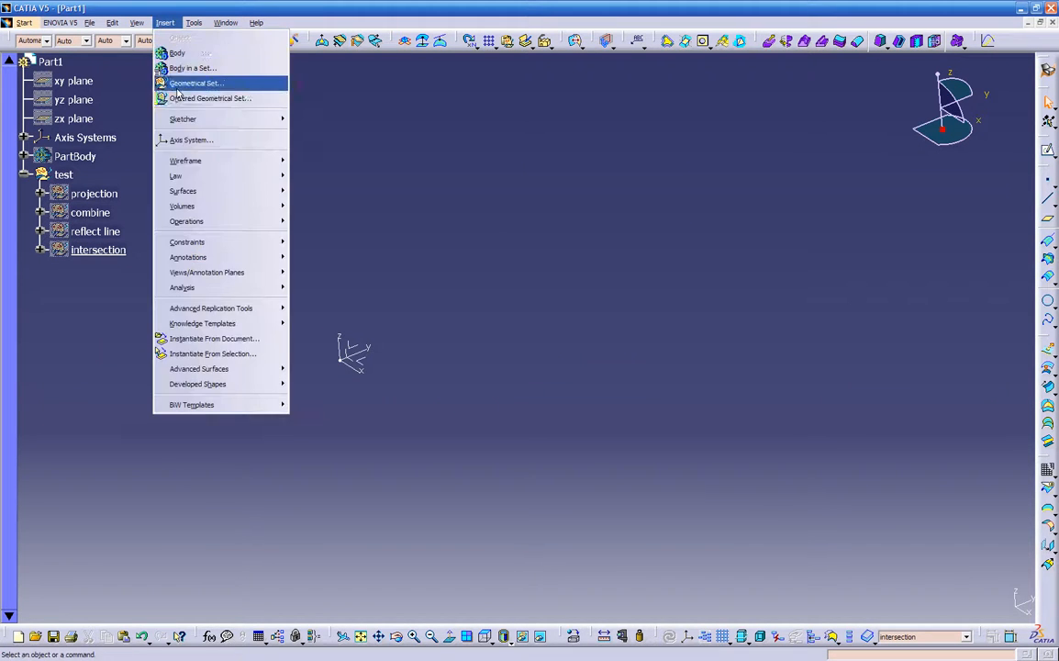
{"action": "left_click", "coordinate": [175, 83]}
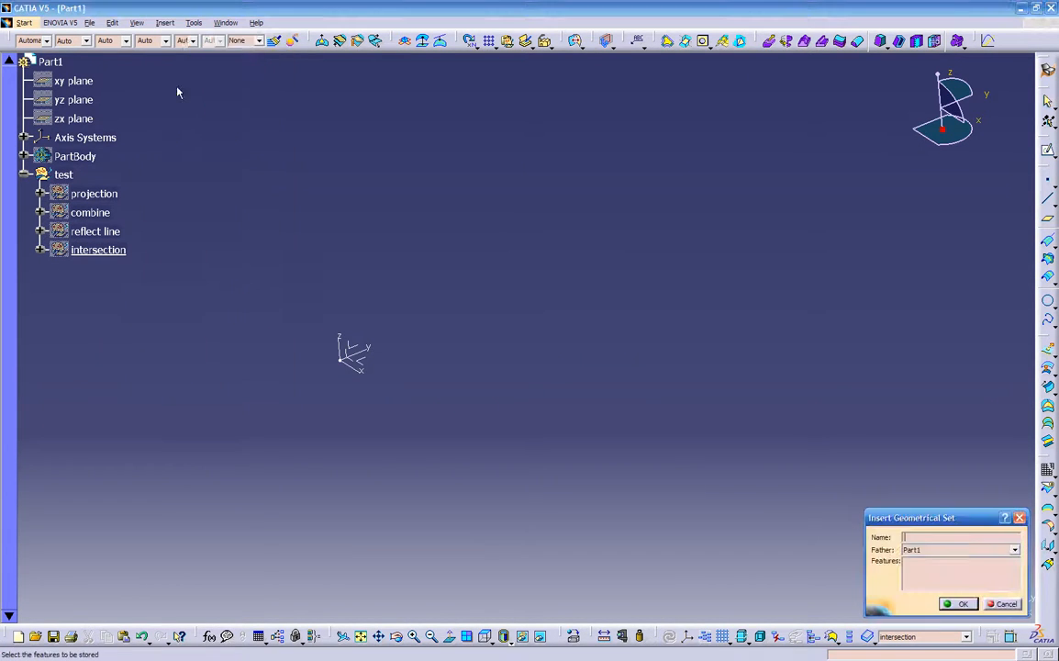
{"action": "left_click", "coordinate": [932, 538]}
{"action": "left_click", "coordinate": [989, 551]}
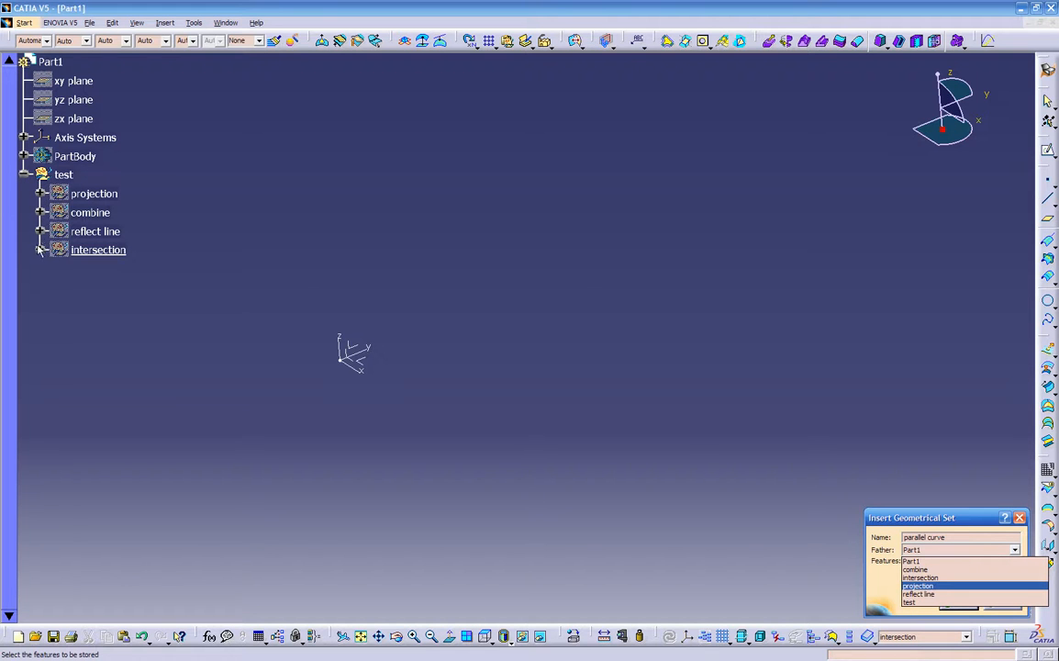
{"action": "left_click", "coordinate": [914, 602]}
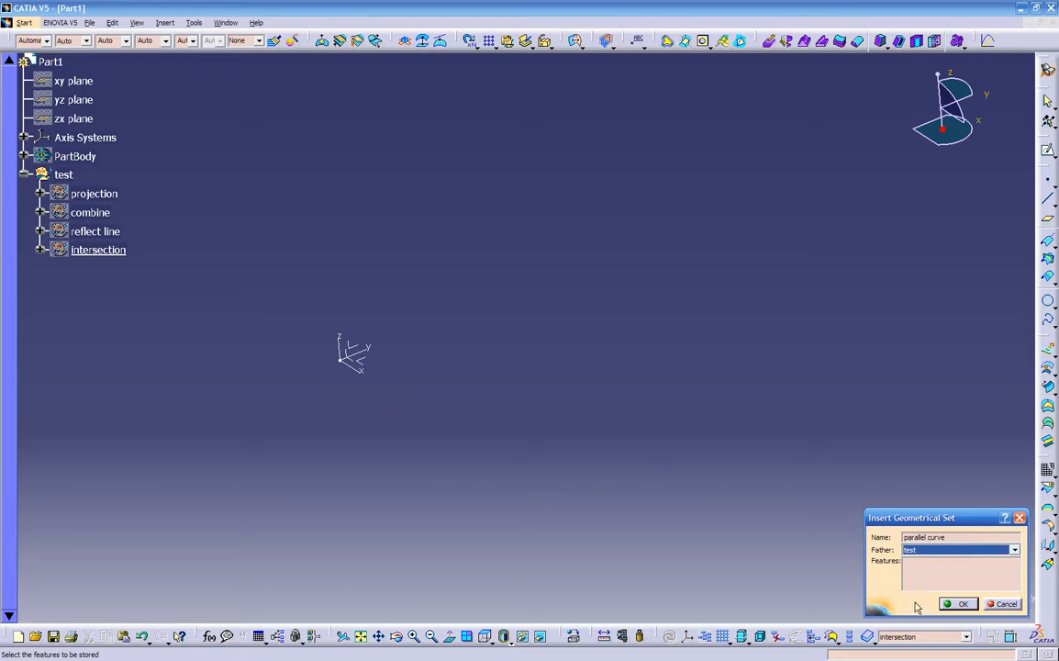
{"action": "left_click", "coordinate": [954, 604]}
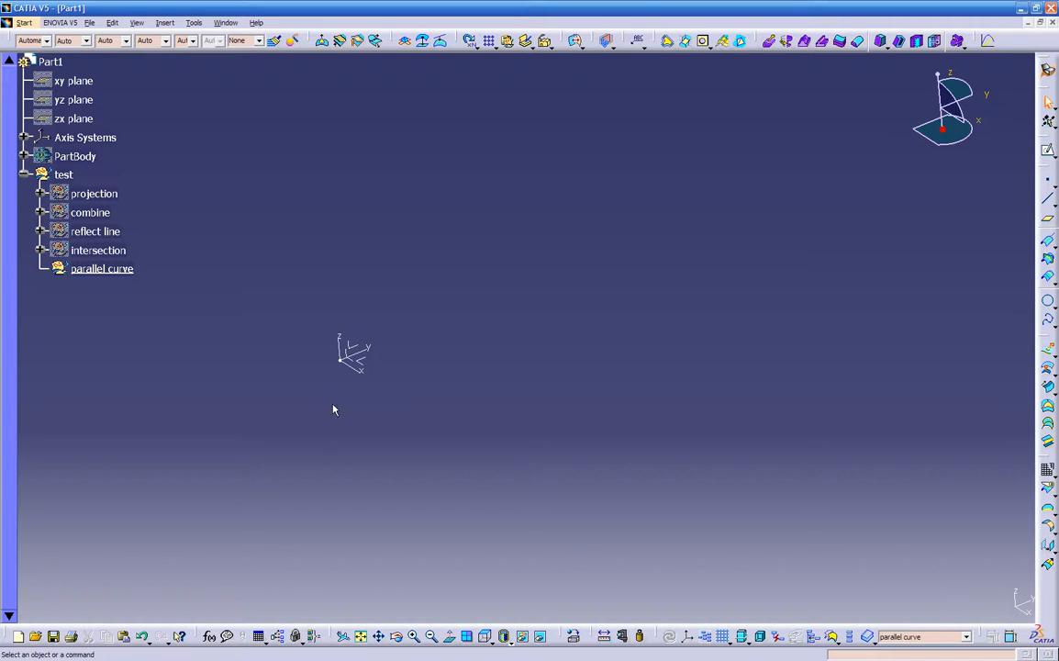
- Sketch a horizontal line about 8.77 in long on the horizontal axis of the xy plane, starting beyond the origin, and exit the sketch
{"action": "left_click", "coordinate": [360, 357]}
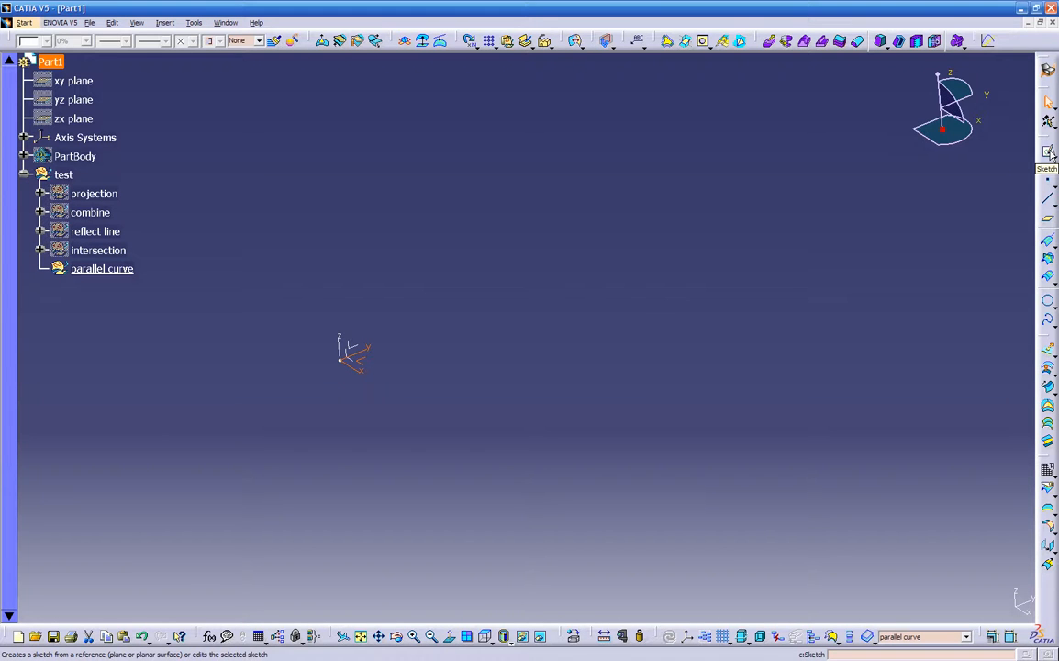
{"action": "left_click", "coordinate": [1048, 151]}
{"action": "middle_click", "coordinate": [796, 438]}
{"action": "left_click", "coordinate": [1047, 343]}
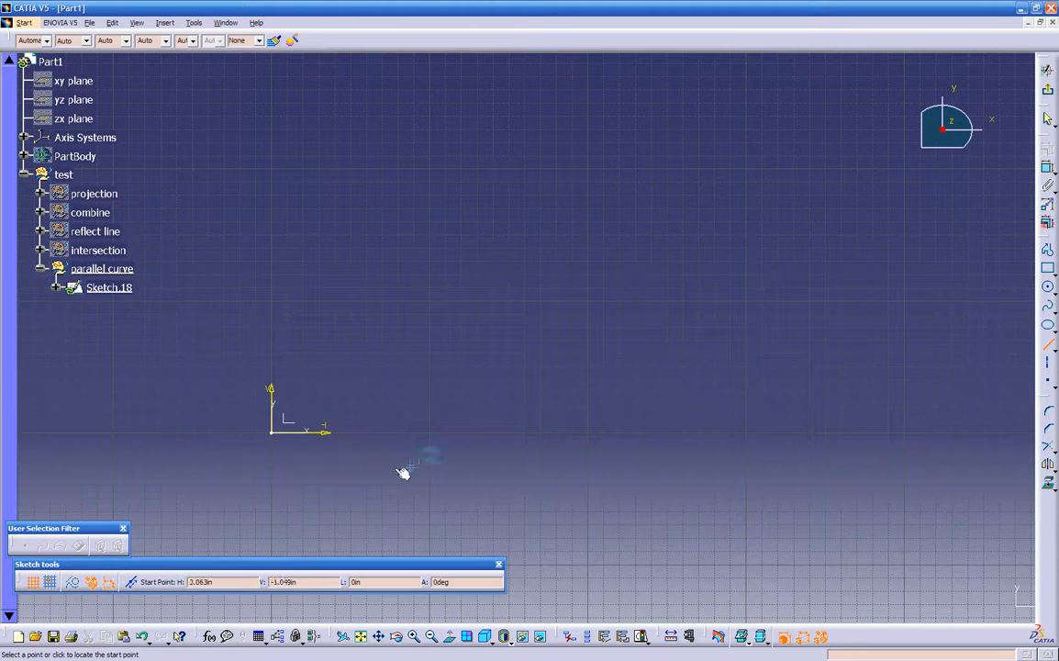
{"action": "left_click", "coordinate": [384, 432]}
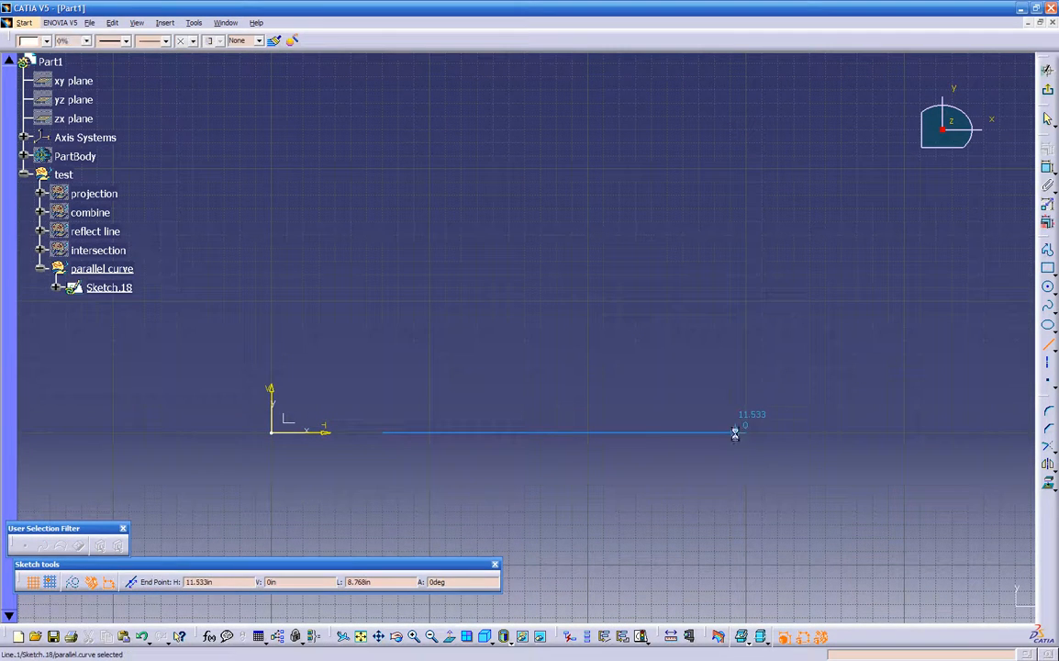
{"action": "left_click", "coordinate": [735, 433]}
{"action": "left_click", "coordinate": [1046, 89]}
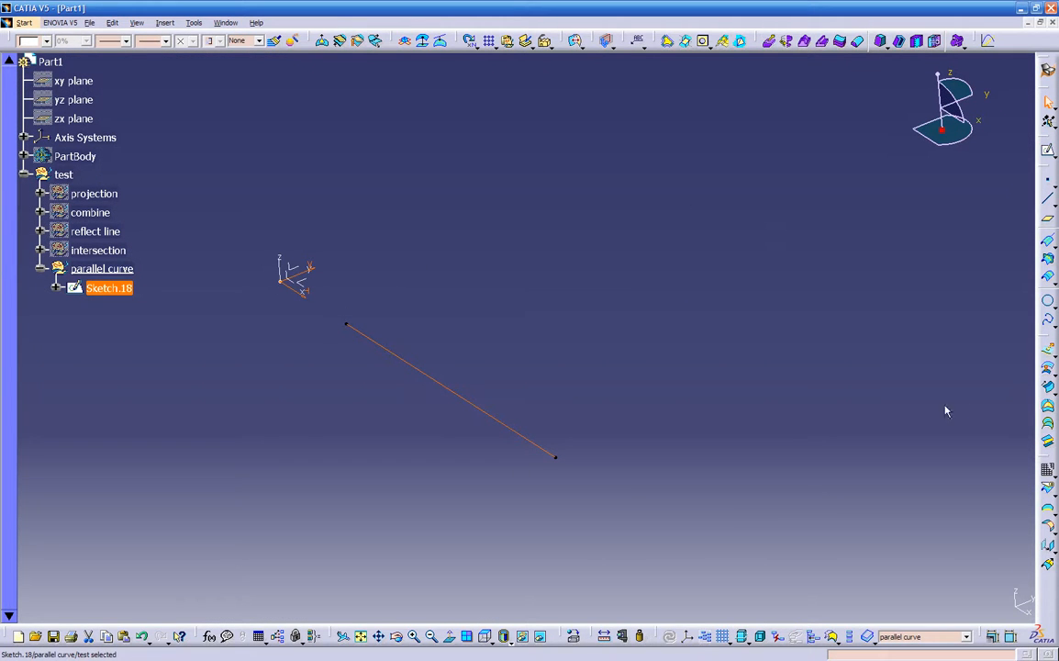
- Extrude the sketched line into a surface along the absolute Y axis, with limits of 3.661 in and 2.126 in
{"action": "left_click", "coordinate": [1049, 350]}
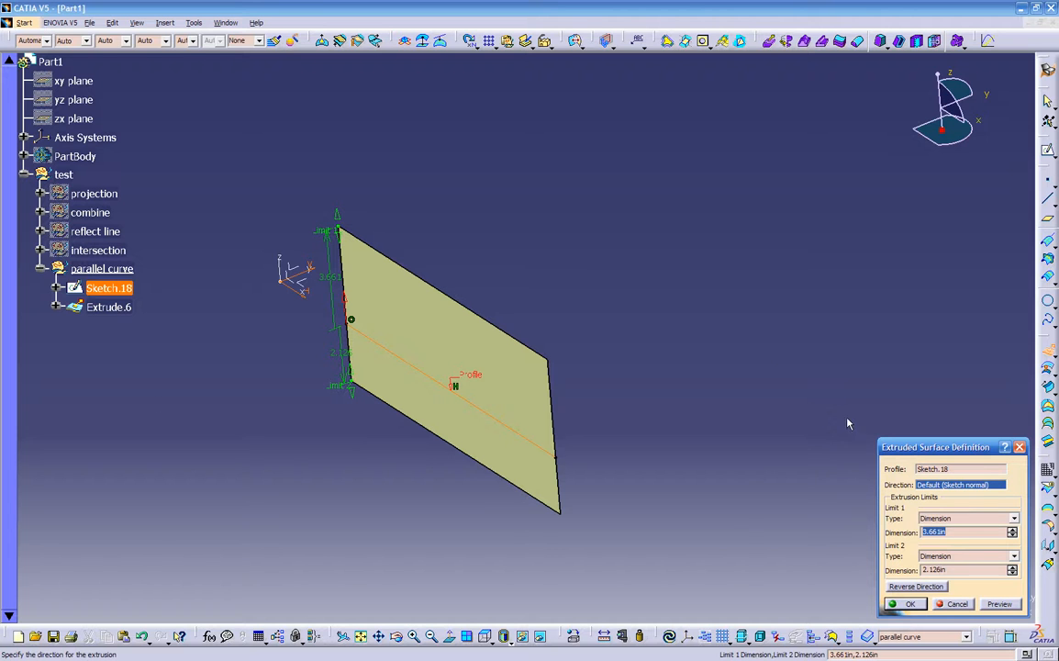
{"action": "left_click", "coordinate": [925, 480]}
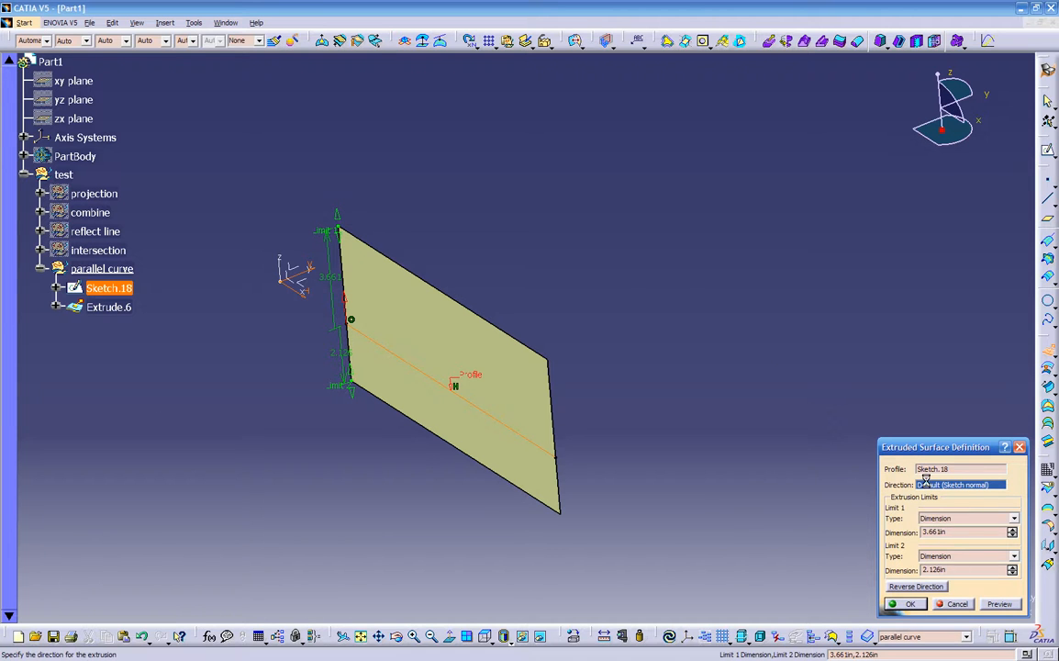
{"action": "left_click", "coordinate": [309, 275]}
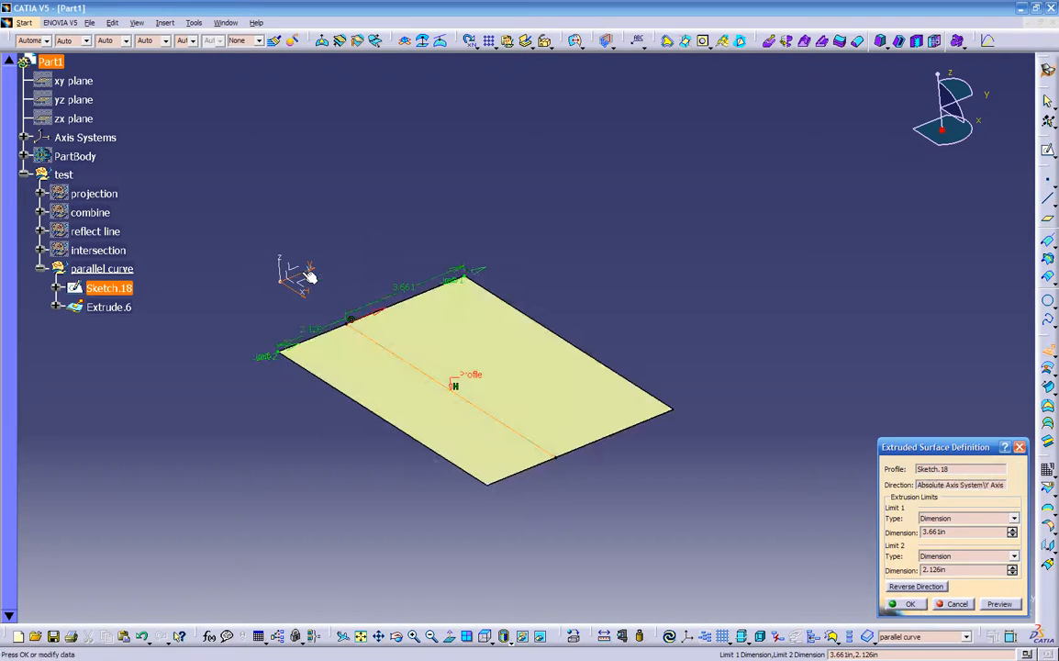
{"action": "middle_click_drag", "start_coordinate": [528, 424], "coordinate": [550, 440]}
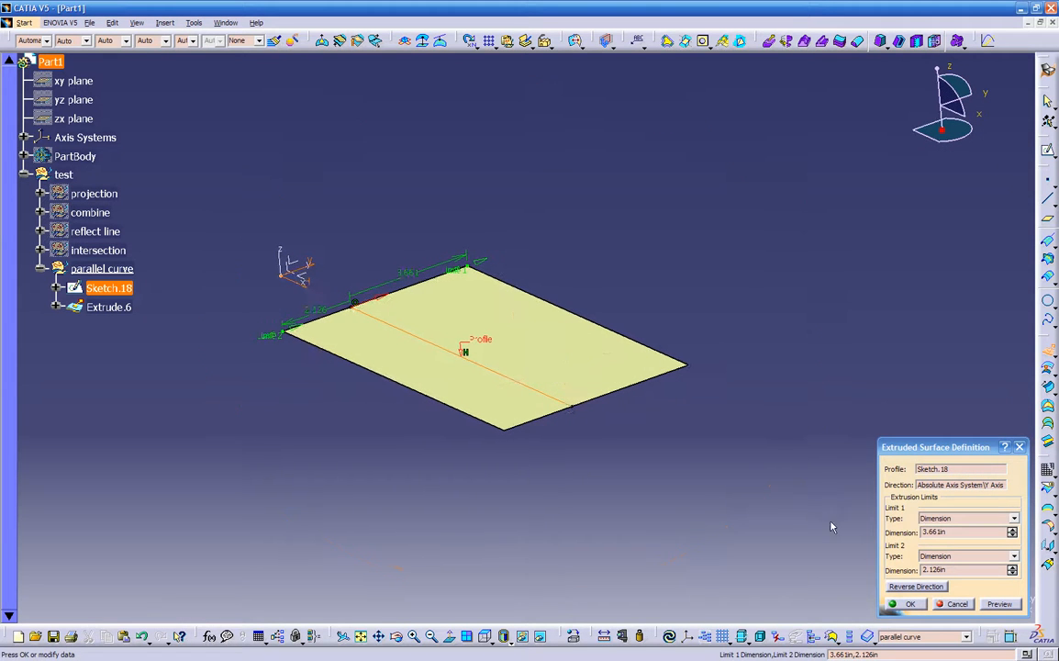
{"action": "left_click", "coordinate": [913, 605]}
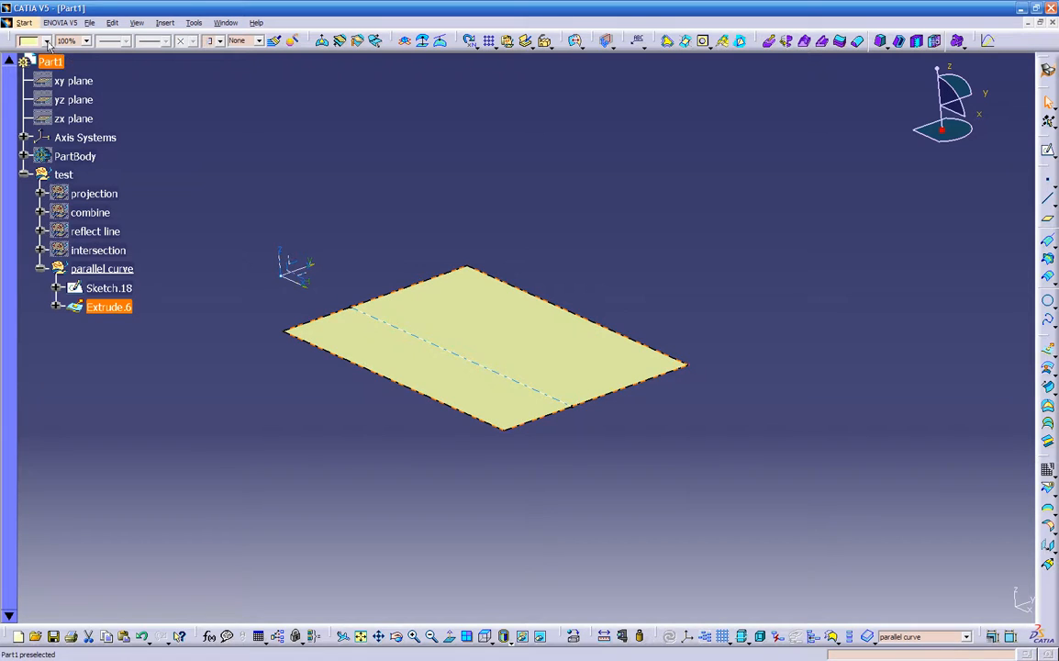
- Change the color of the extruded surface to dark red
{"action": "left_click", "coordinate": [395, 222]}
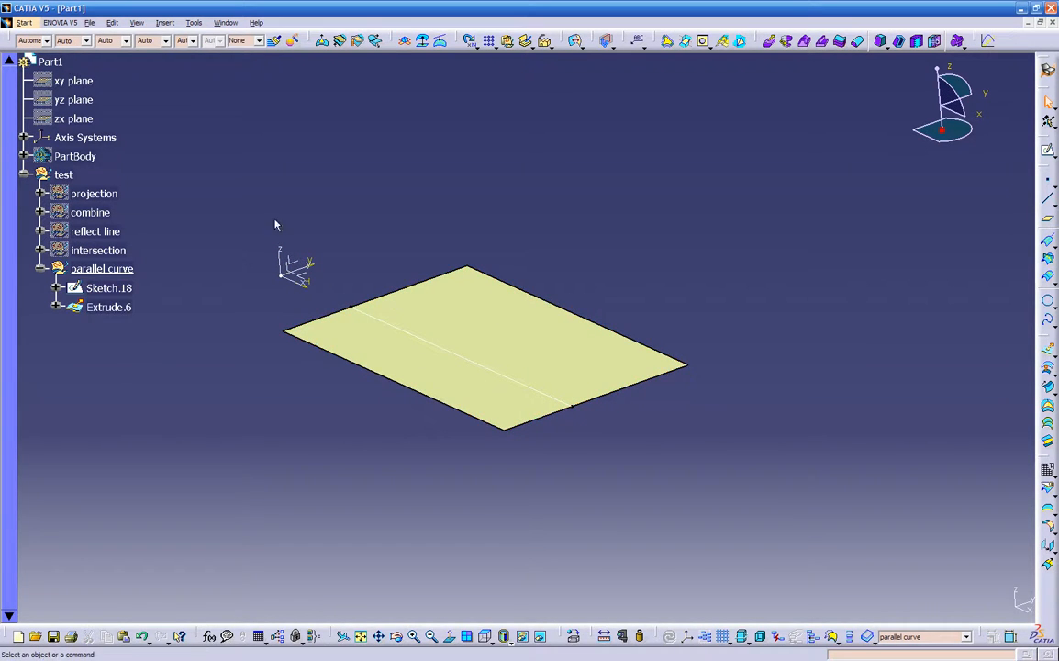
{"action": "left_click", "coordinate": [440, 302]}
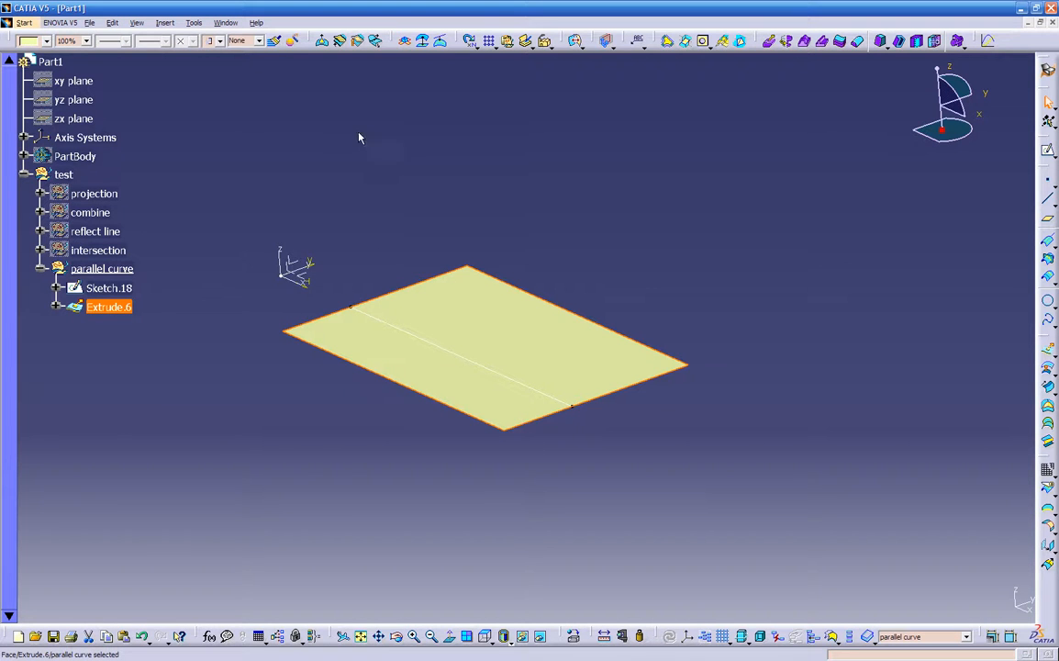
{"action": "left_click", "coordinate": [33, 42]}
{"action": "left_click", "coordinate": [30, 197]}
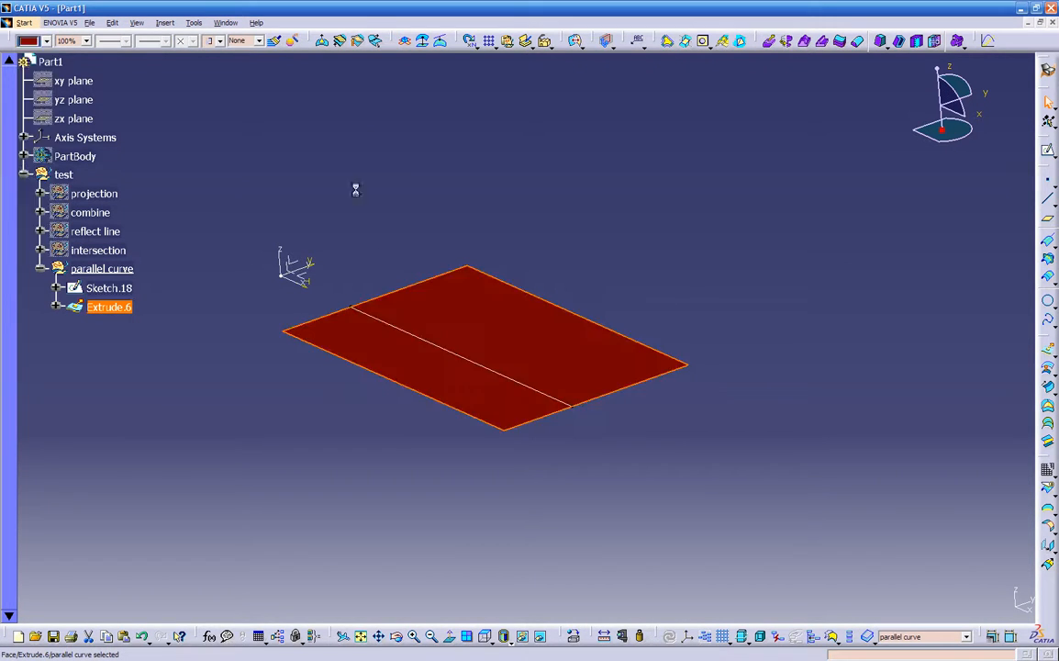
- Hide the line sketch used as the profile of the extruded surface
{"action": "left_click", "coordinate": [416, 334]}
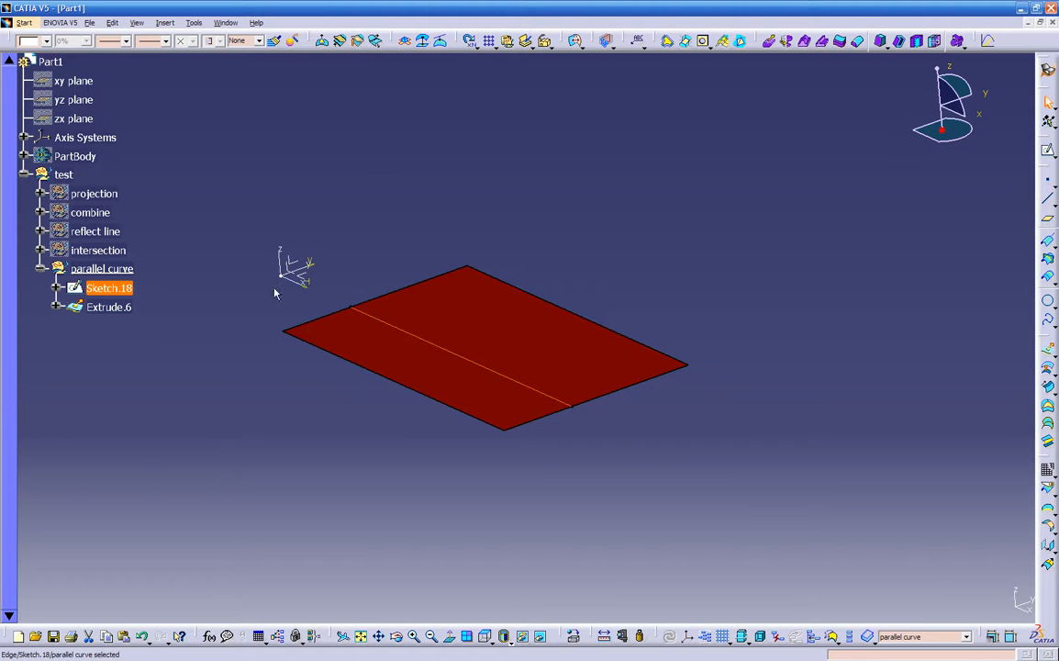
{"action": "right_click", "coordinate": [139, 289]}
{"action": "left_click", "coordinate": [151, 296]}
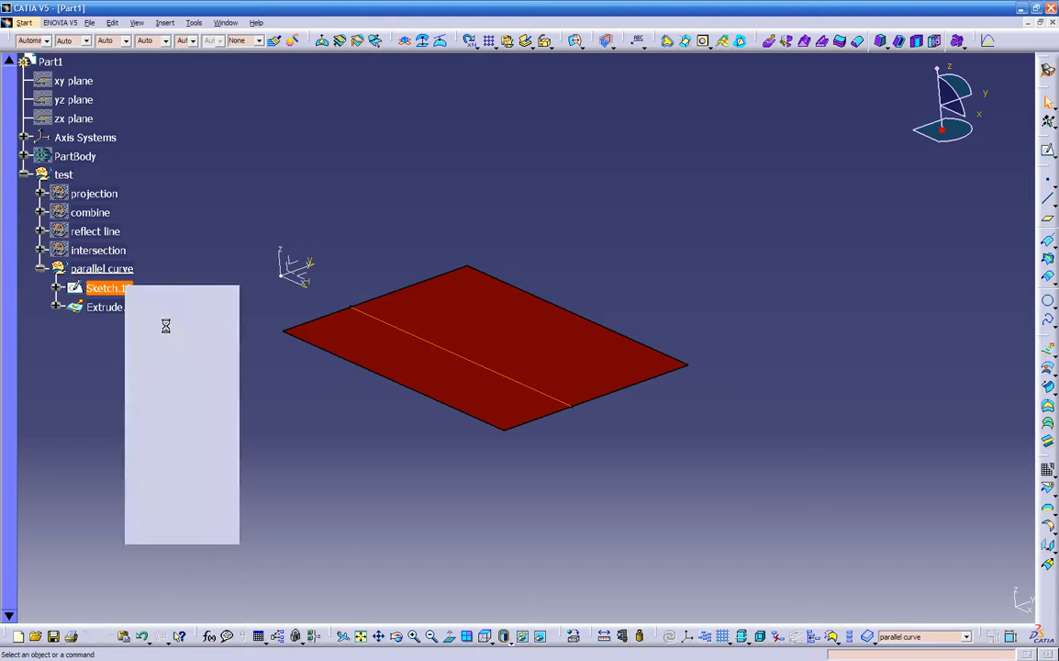
- Sketch an open three-point spline arching across the middle of the red surface, and exit the sketch
{"action": "left_click", "coordinate": [385, 303]}
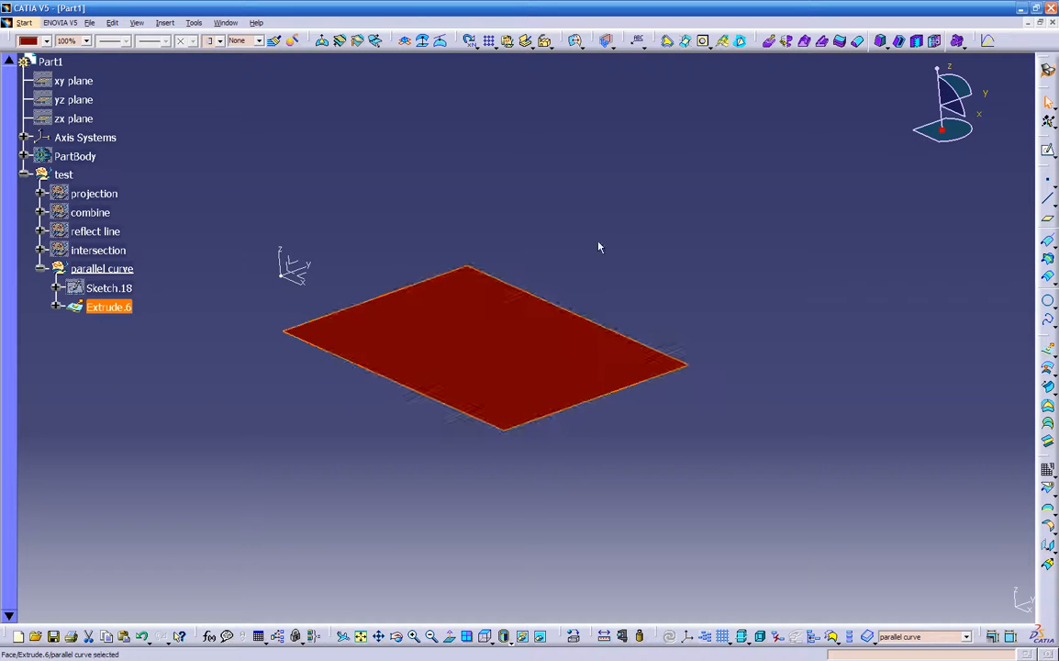
{"action": "left_click", "coordinate": [1046, 149]}
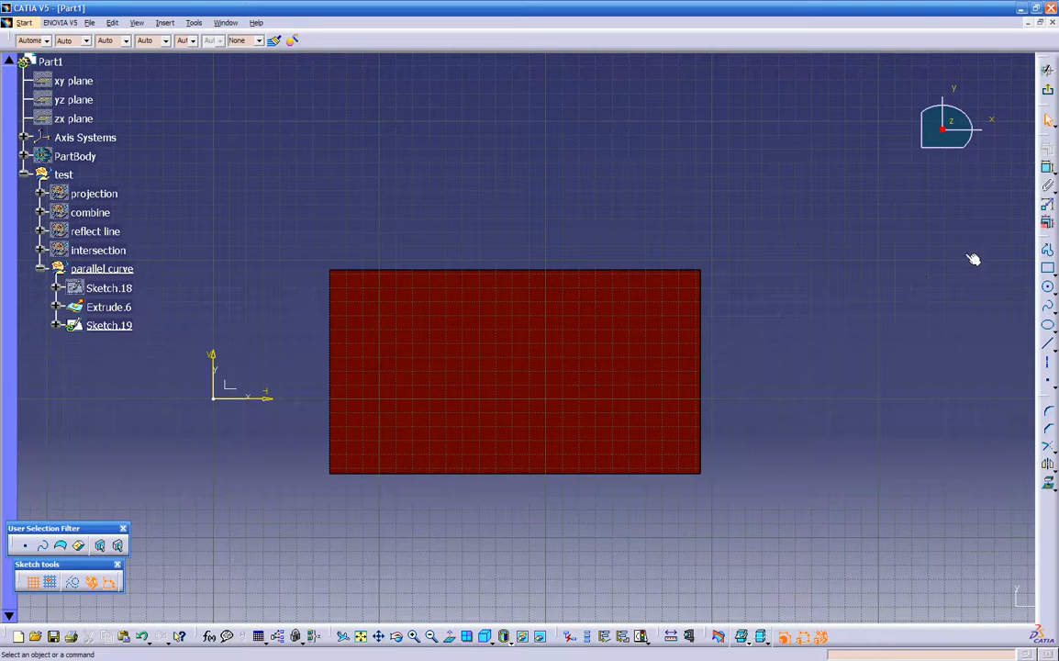
{"action": "left_click", "coordinate": [1047, 306]}
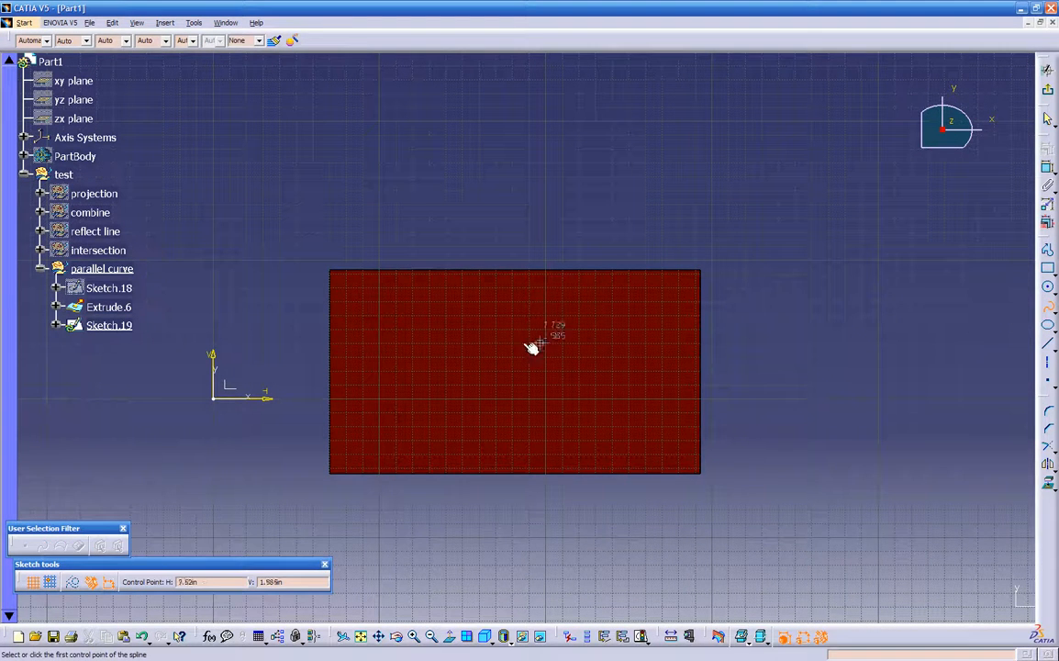
{"action": "left_click", "coordinate": [421, 368]}
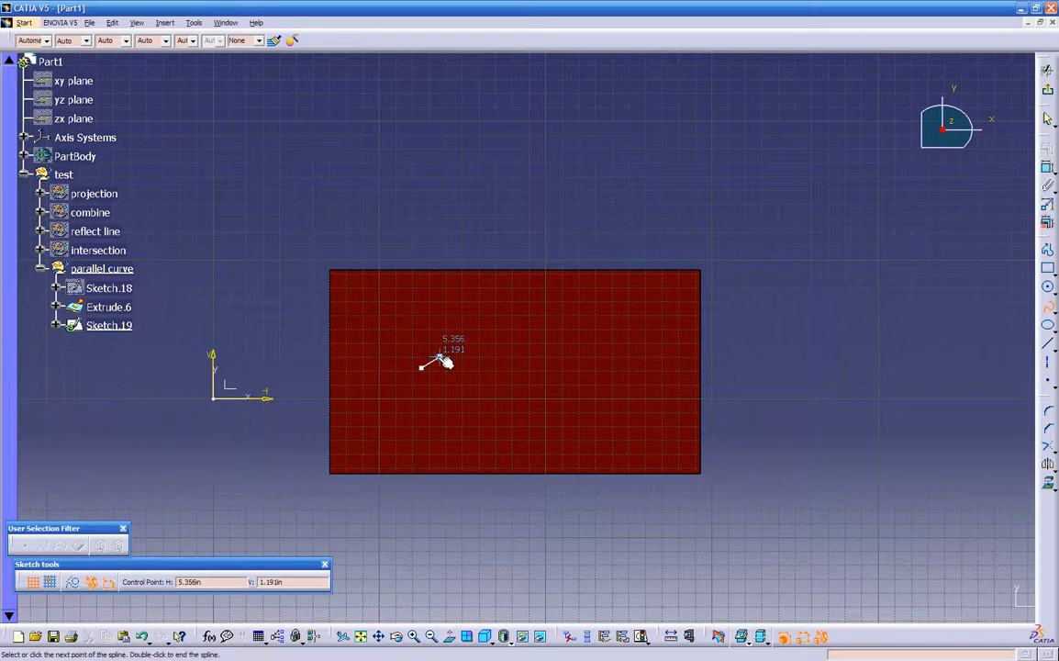
{"action": "left_click", "coordinate": [501, 338]}
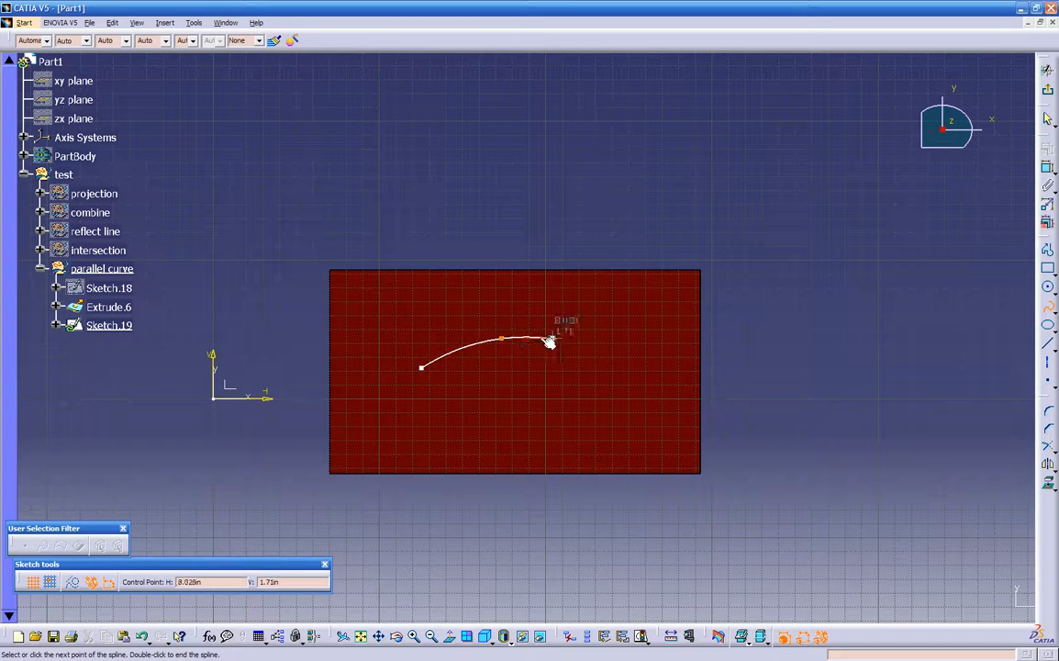
{"action": "left_click", "coordinate": [625, 368]}
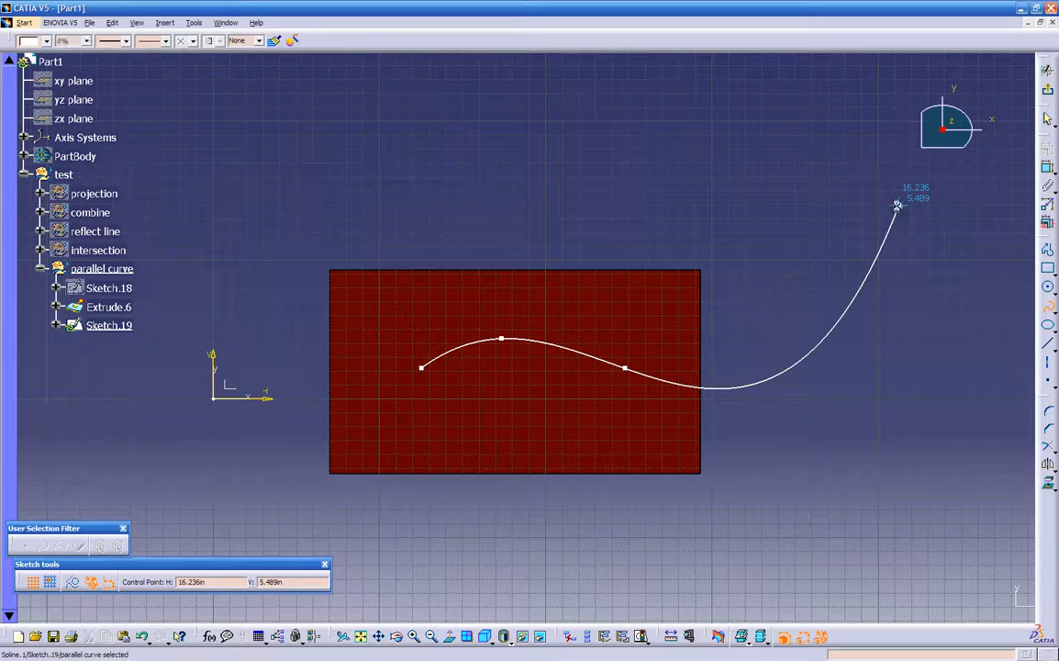
{"action": "key", "text": "Escape"}
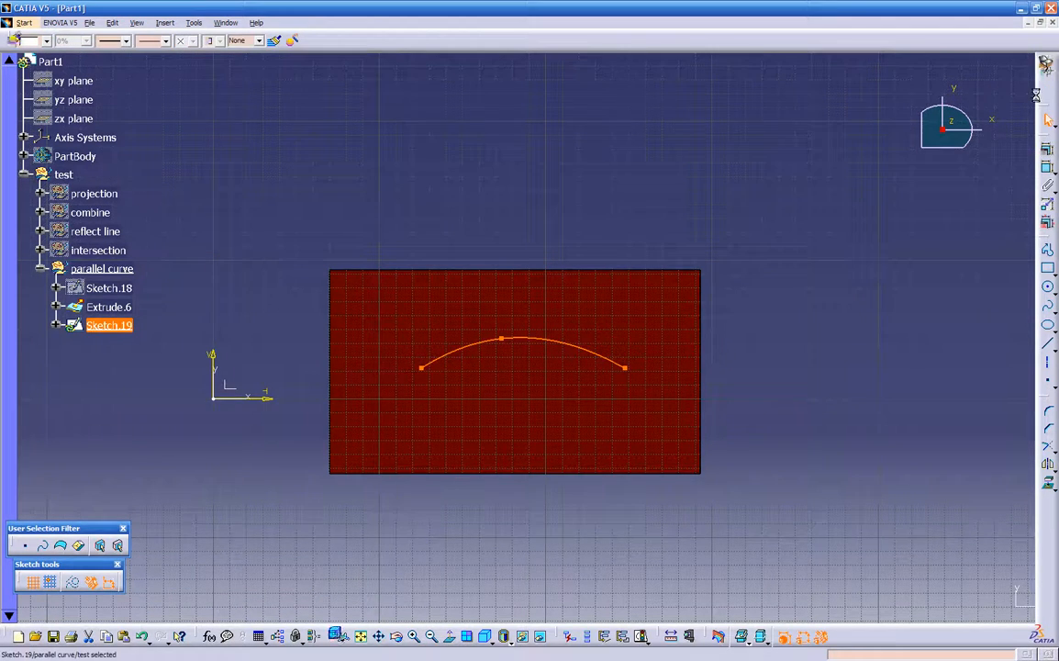
{"action": "left_click", "coordinate": [1047, 69]}
- Create a separate sketch on the red surface with a single point below the middle of the spline, and exit it
{"action": "mouse_move", "coordinate": [477, 431]}
{"action": "middle_mouse_down"}
{"action": "mouse_move", "coordinate": [539, 454]}
{"action": "mouse_move", "coordinate": [482, 420]}
{"action": "mouse_move", "coordinate": [501, 461]}
{"action": "mouse_move", "coordinate": [509, 453]}
{"action": "middle_mouse_up"}
{"action": "left_click", "coordinate": [538, 454]}
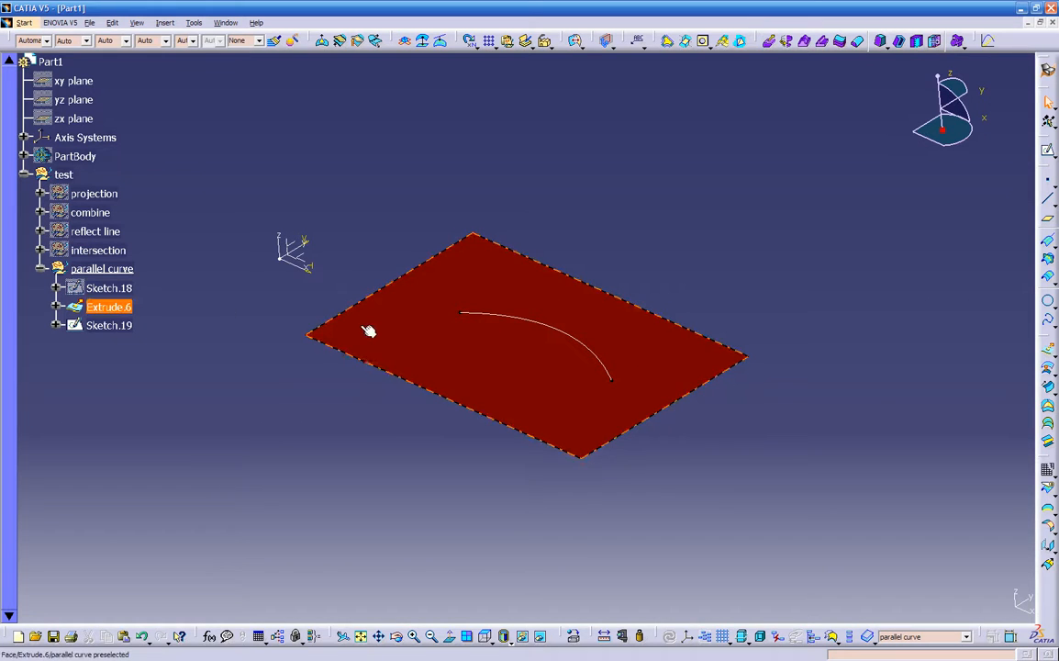
{"action": "left_click", "coordinate": [502, 378]}
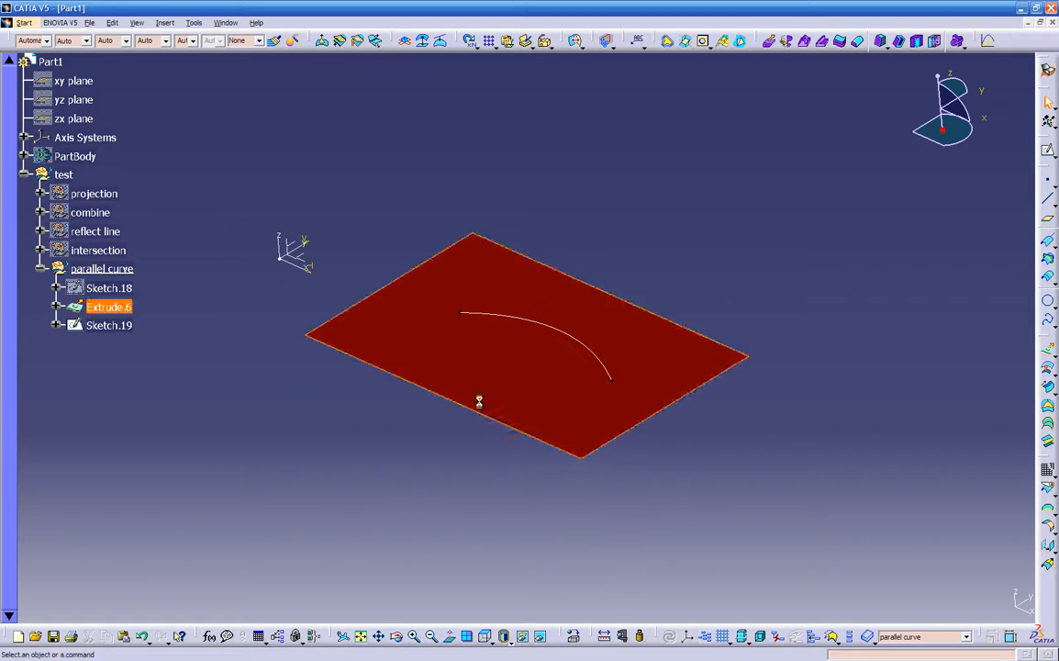
{"action": "left_click", "coordinate": [1048, 154]}
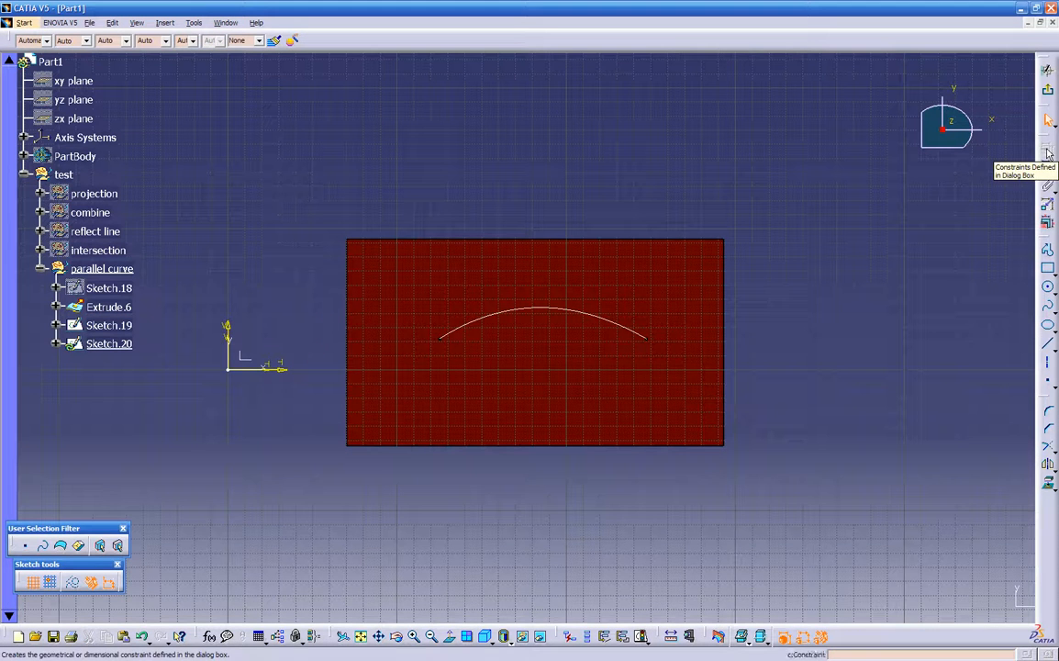
{"action": "left_click", "coordinate": [1047, 379]}
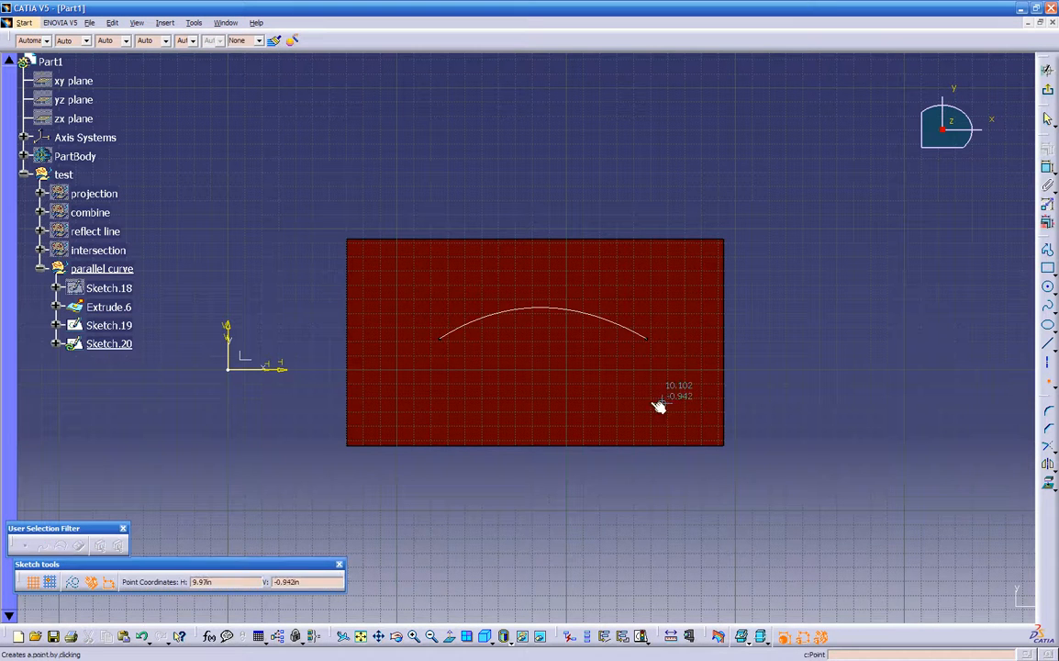
{"action": "left_click", "coordinate": [547, 395]}
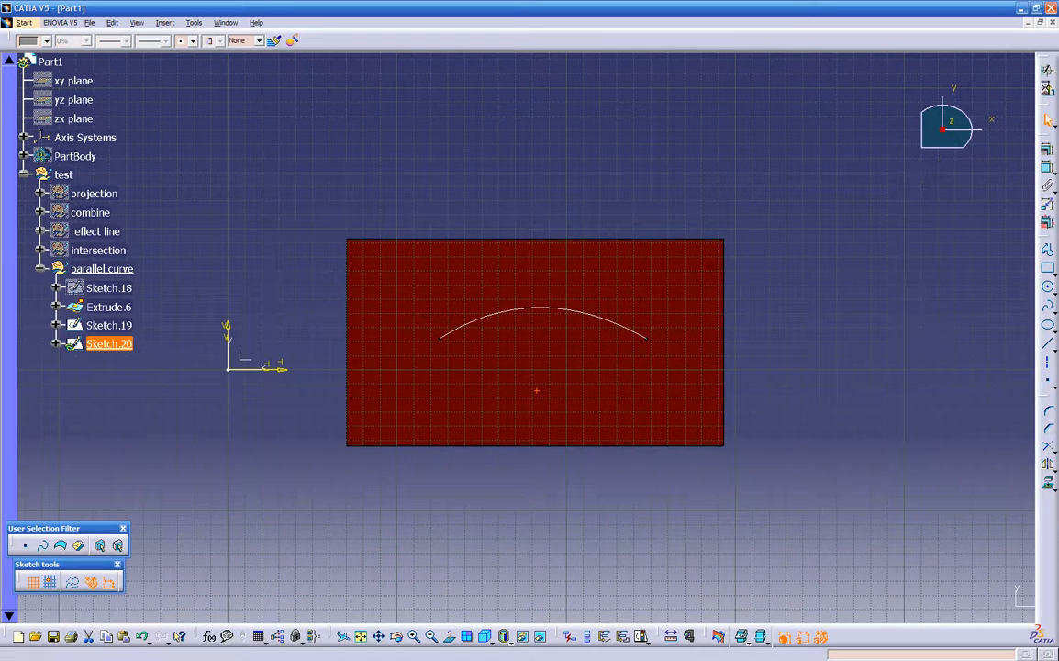
{"action": "left_click", "coordinate": [1047, 120]}
{"action": "left_click", "coordinate": [721, 496]}
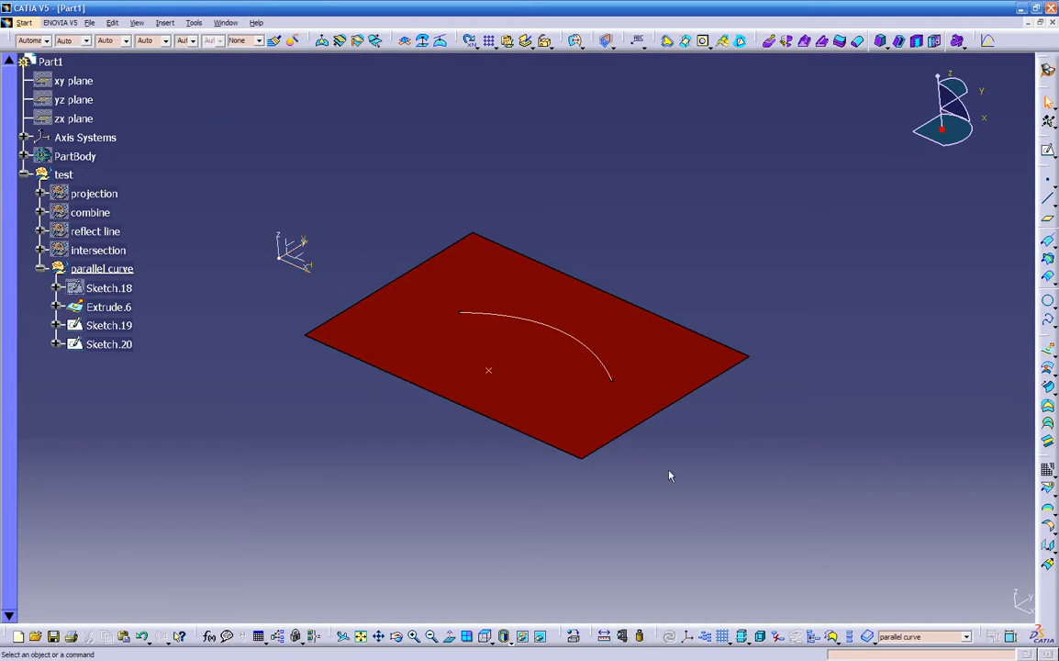
{"action": "left_click", "coordinate": [123, 341]}
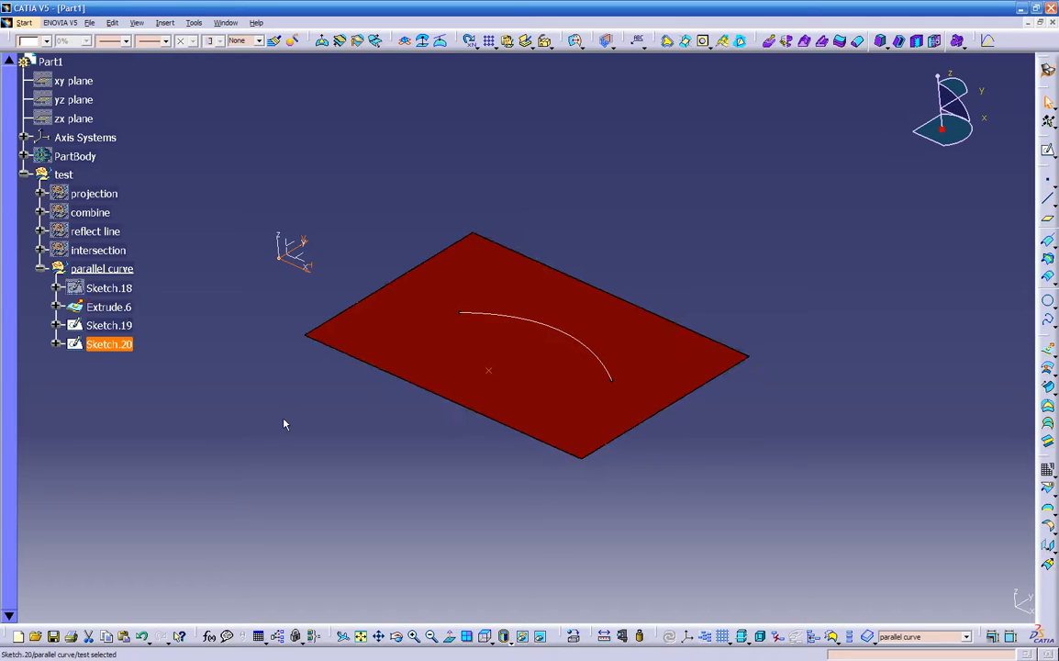
{"action": "left_click", "coordinate": [416, 212]}
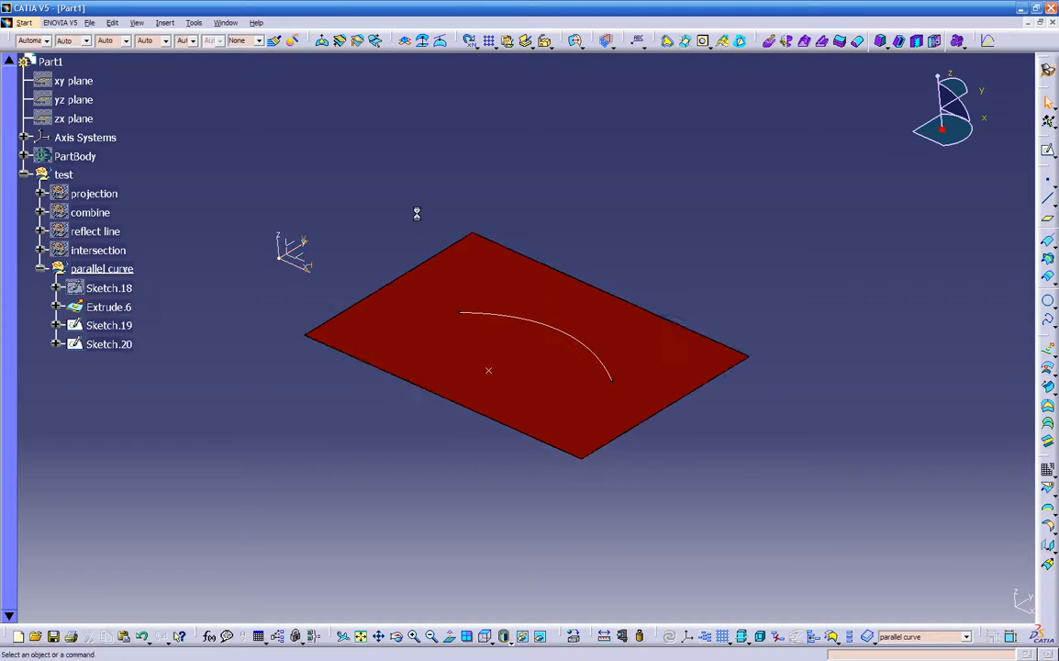
- Create a point on the XY plane of the absolute axis system at about H 6.78 in, V -0.657 in, beside the sketched point
{"action": "left_click", "coordinate": [307, 258]}
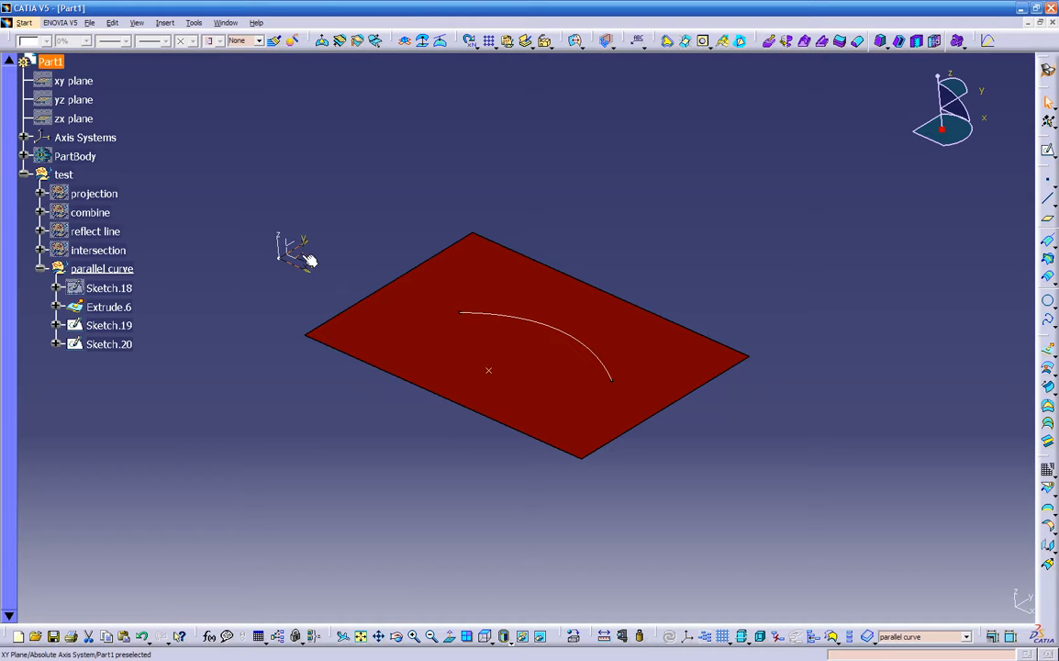
{"action": "left_click", "coordinate": [1048, 186]}
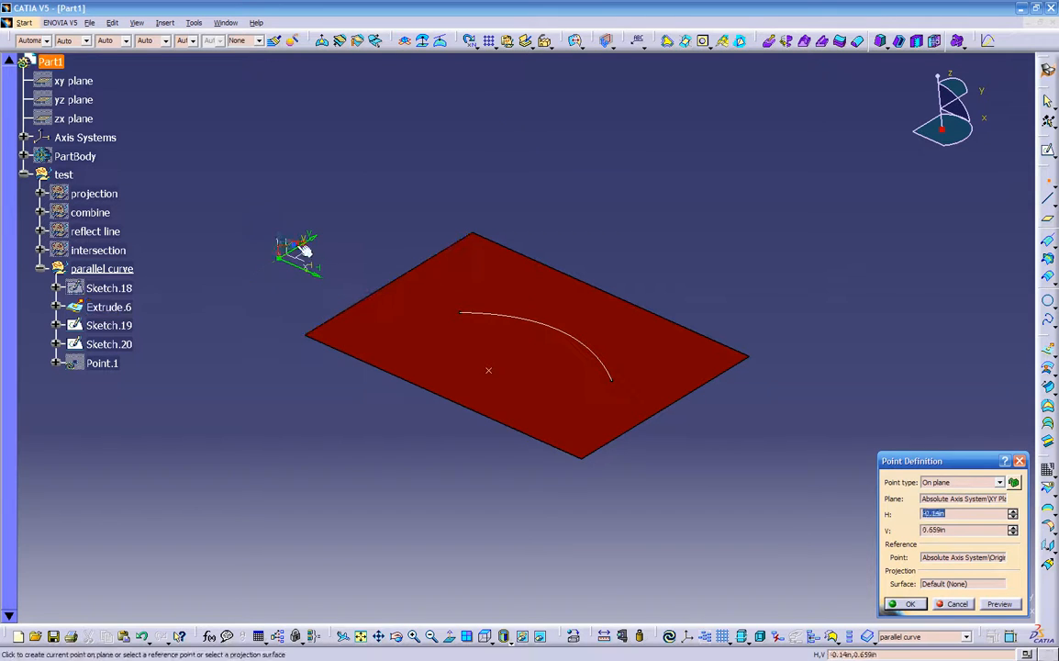
{"action": "left_click", "coordinate": [479, 369]}
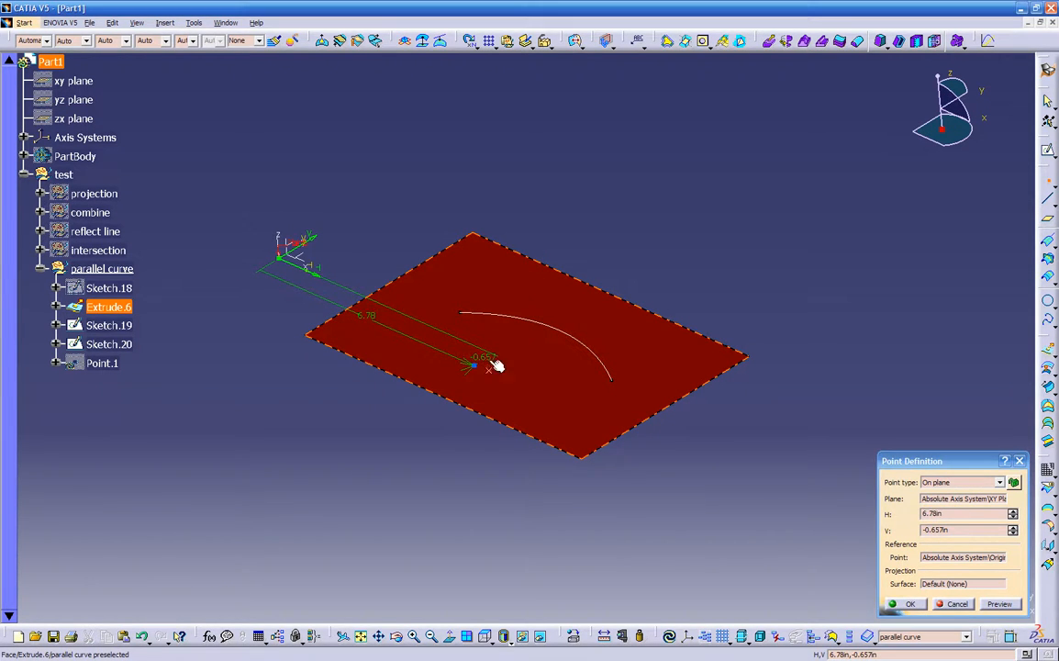
{"action": "left_click", "coordinate": [909, 605]}
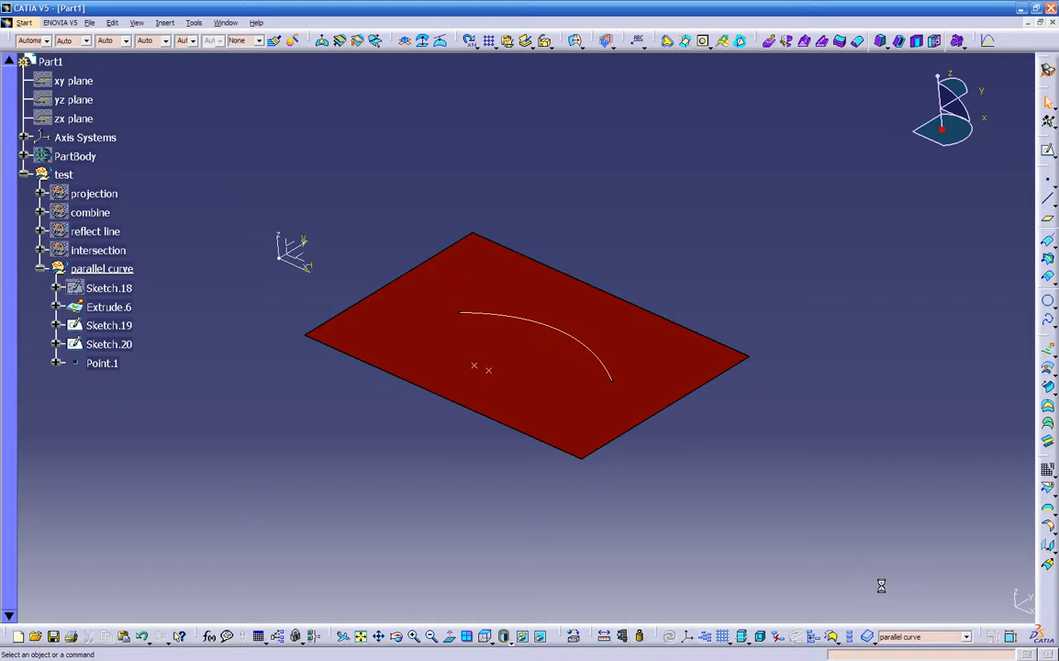
- Check the definition of the point created on the XY plane and close it without changes
{"action": "left_click", "coordinate": [484, 367]}
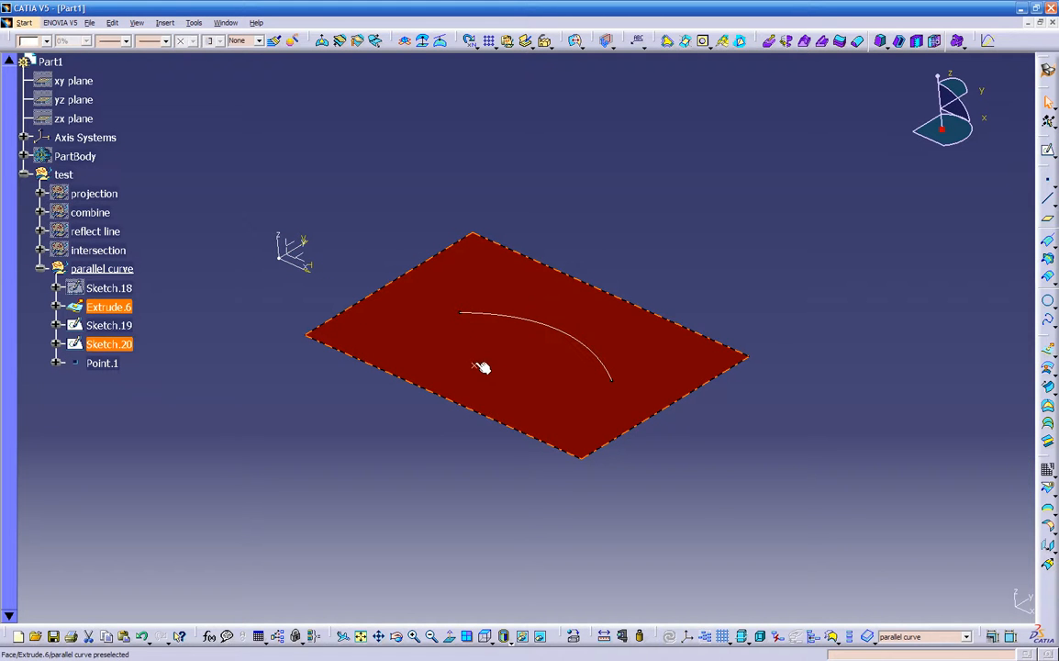
{"action": "left_click", "coordinate": [482, 369]}
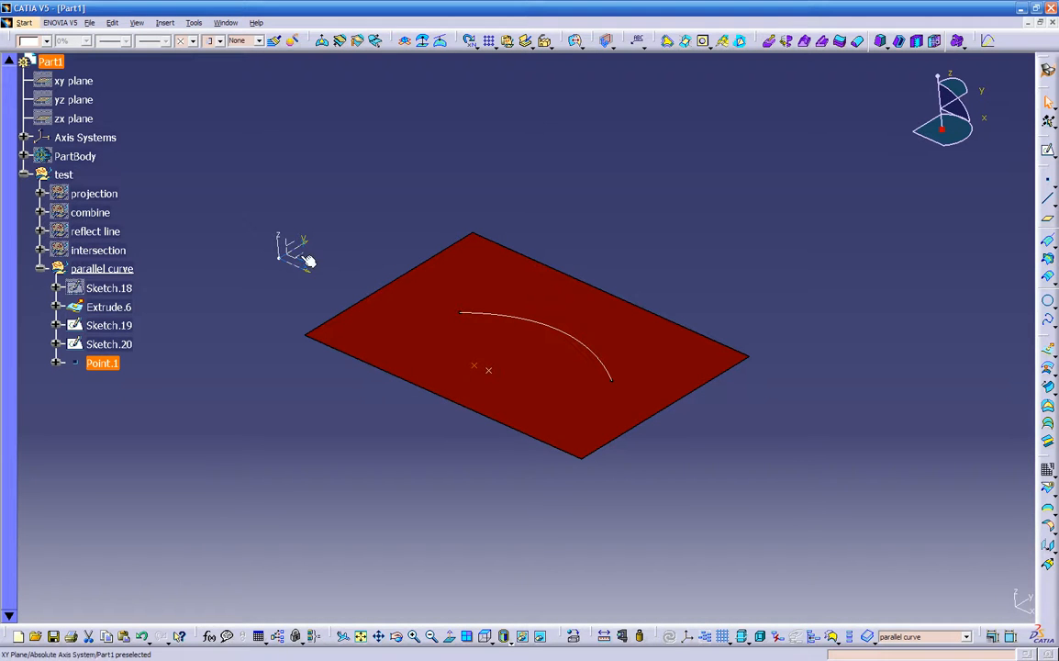
{"action": "double_click", "coordinate": [482, 367]}
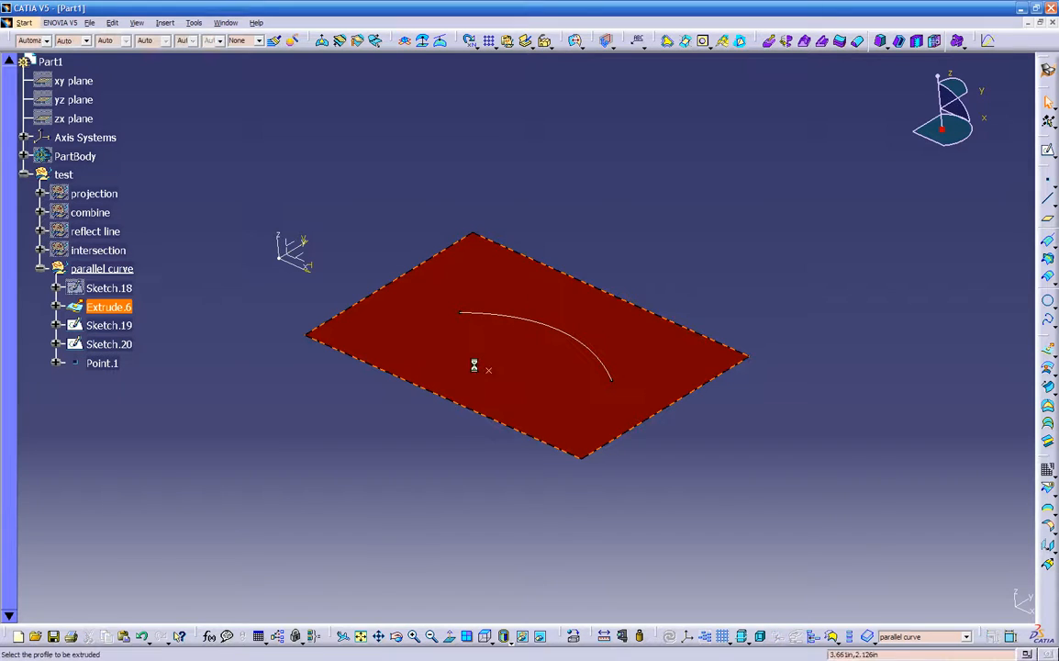
{"action": "left_click", "coordinate": [959, 604]}
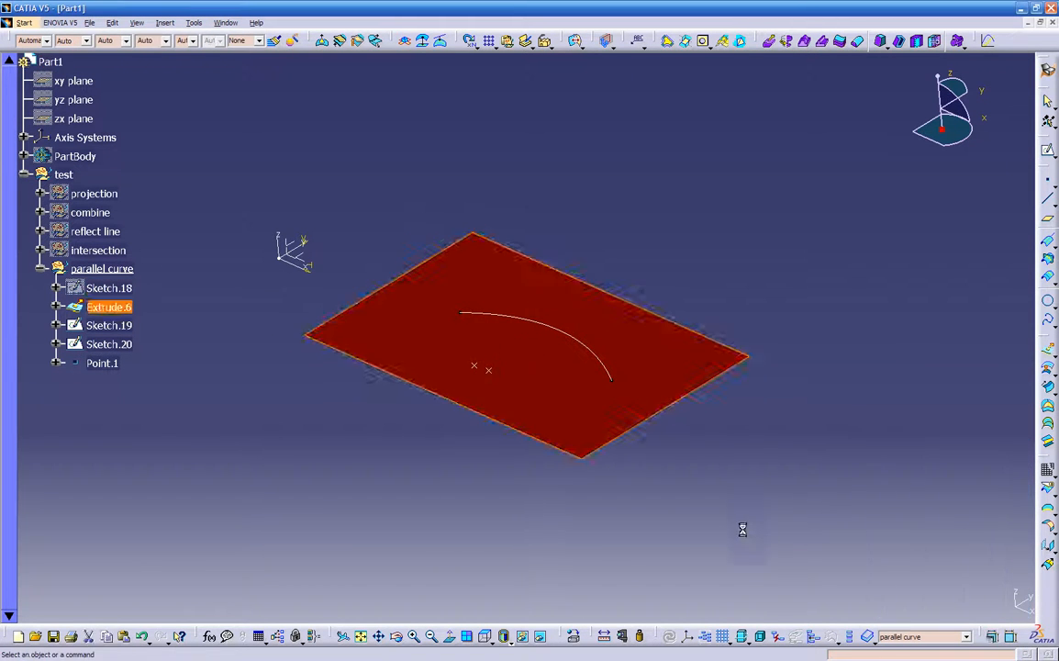
{"action": "double_click", "coordinate": [102, 363]}
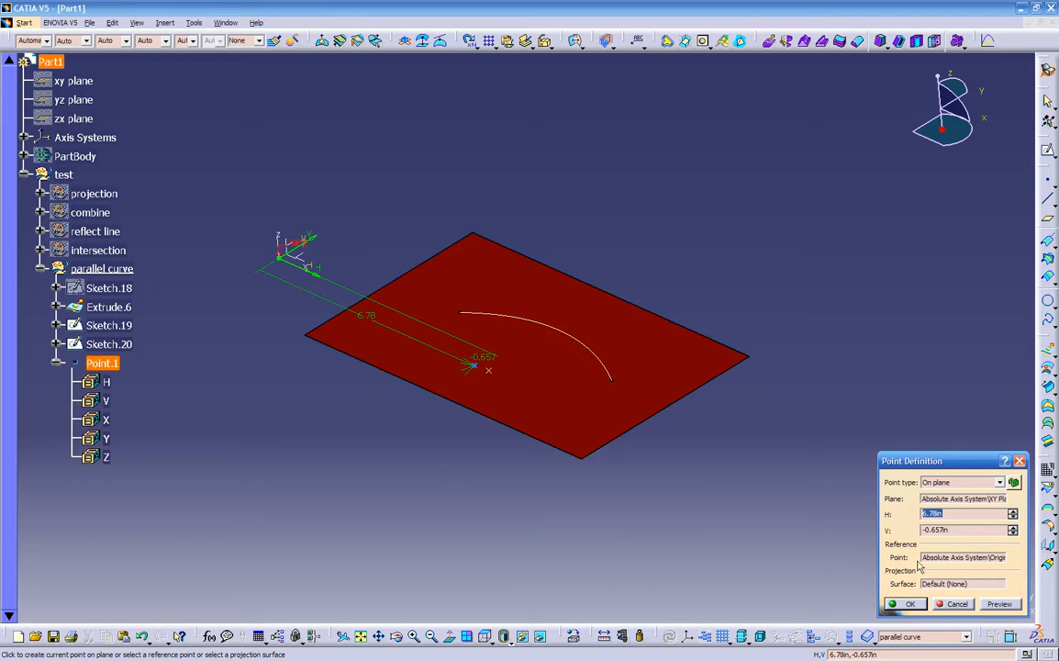
{"action": "left_click", "coordinate": [956, 603]}
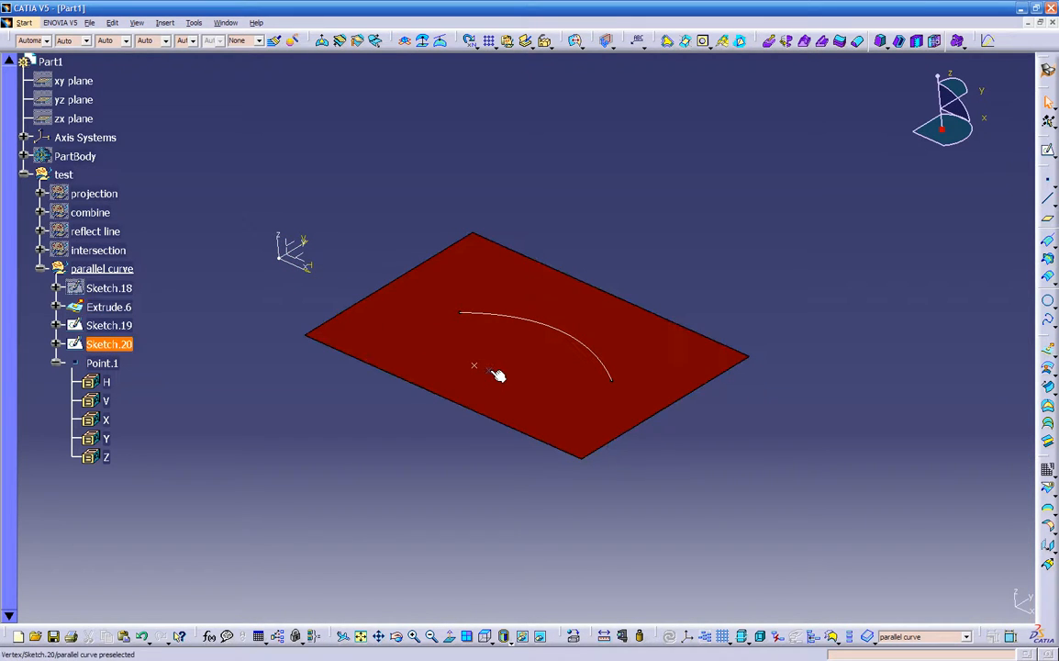
{"action": "left_click", "coordinate": [57, 363]}
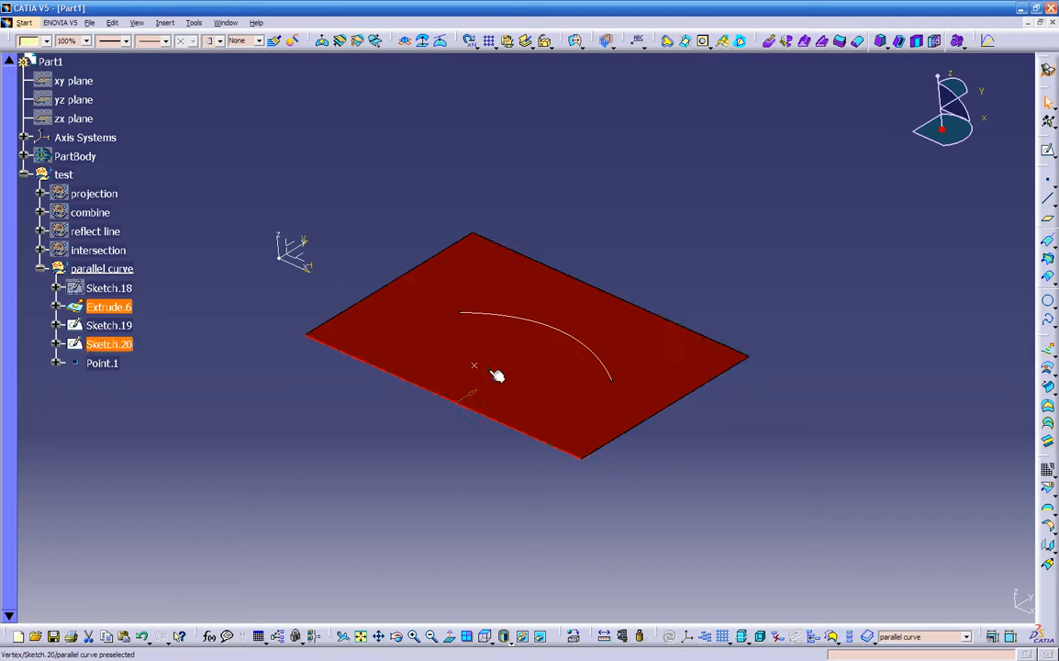
- Disassemble the sketch containing the single point into a standalone point using the All Cells mode
{"action": "left_click", "coordinate": [108, 344]}
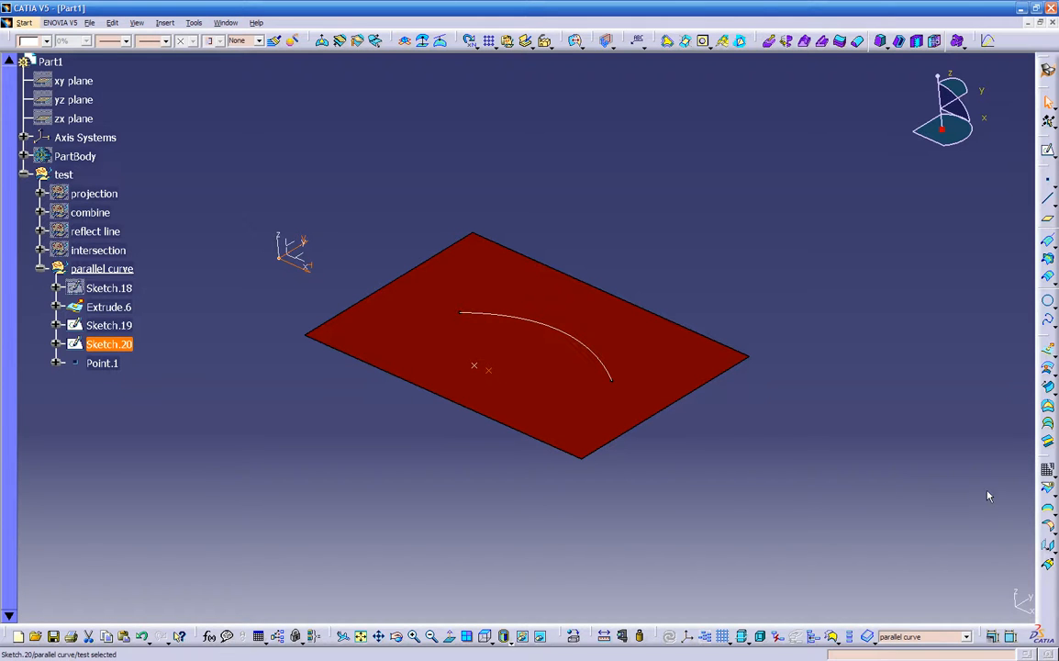
{"action": "left_click", "coordinate": [1047, 468]}
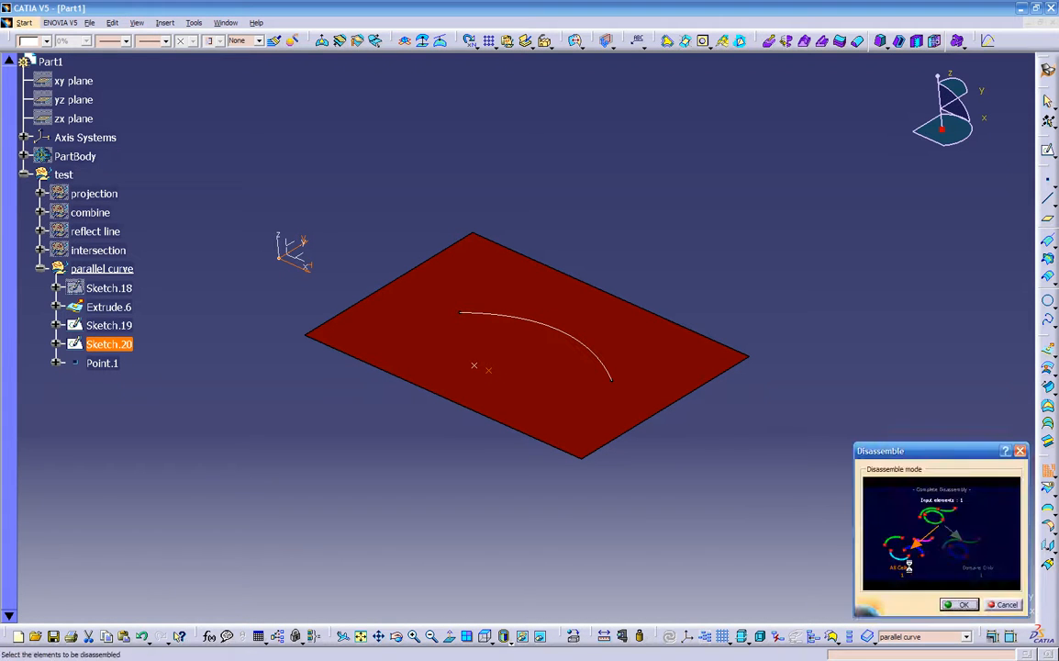
{"action": "left_click", "coordinate": [958, 605]}
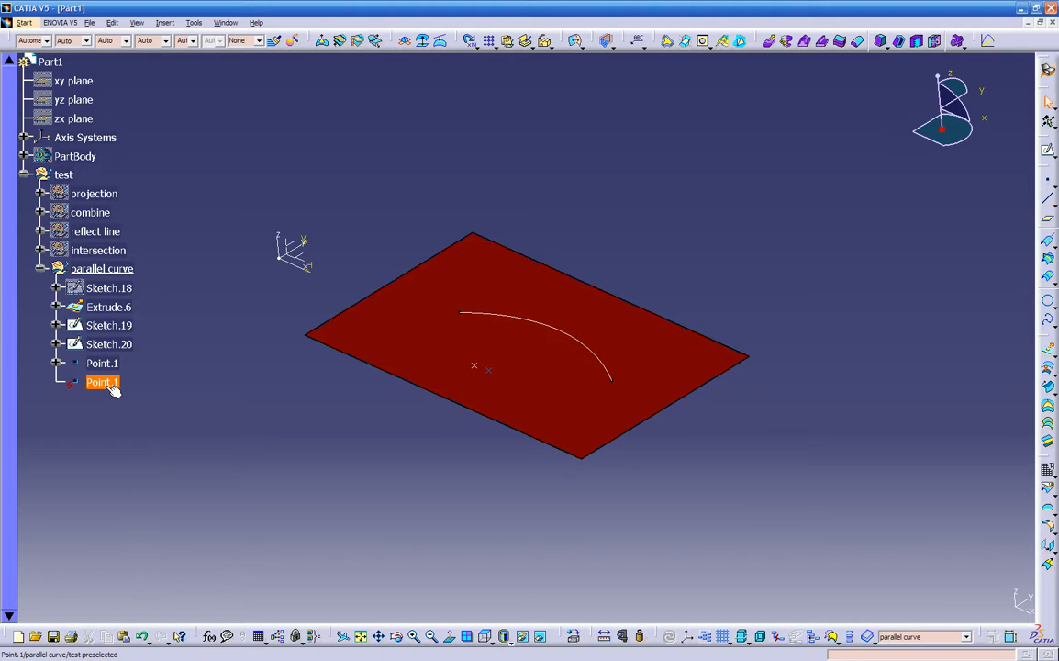
- Compare the disassembled point with the on-plane point by examining the latter's definition and parameters
{"action": "left_click", "coordinate": [108, 384]}
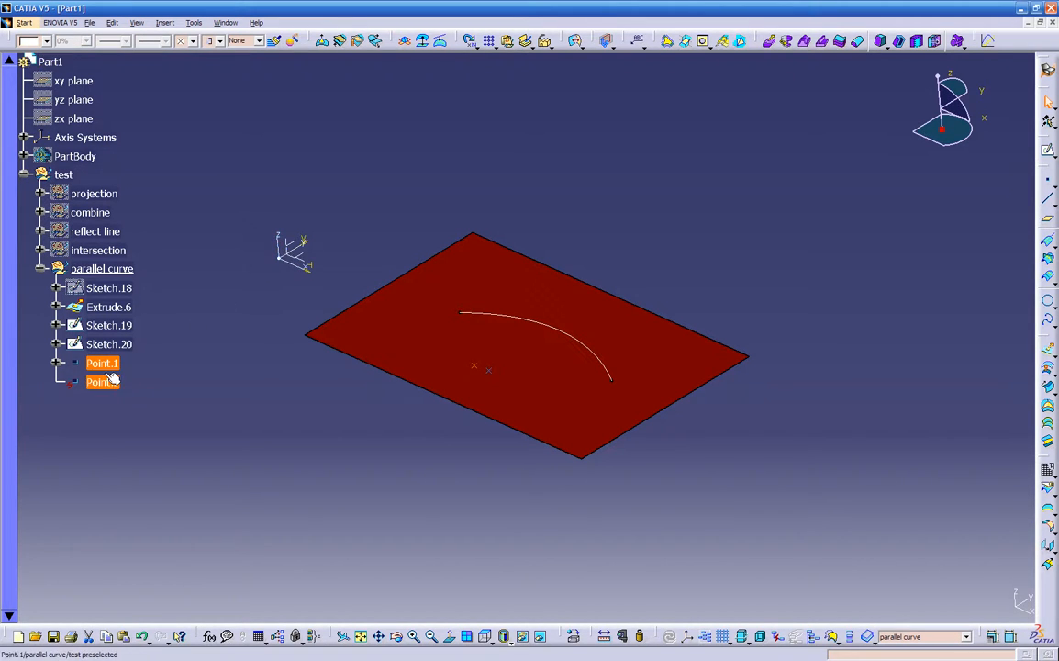
{"action": "double_click", "coordinate": [104, 363]}
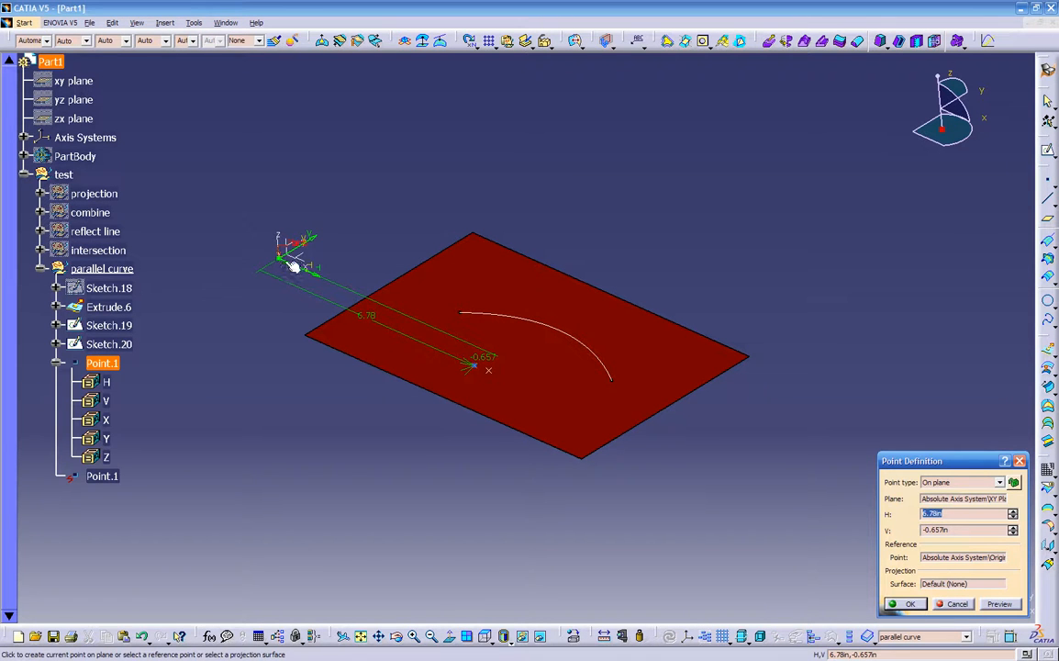
{"action": "left_click", "coordinate": [904, 603]}
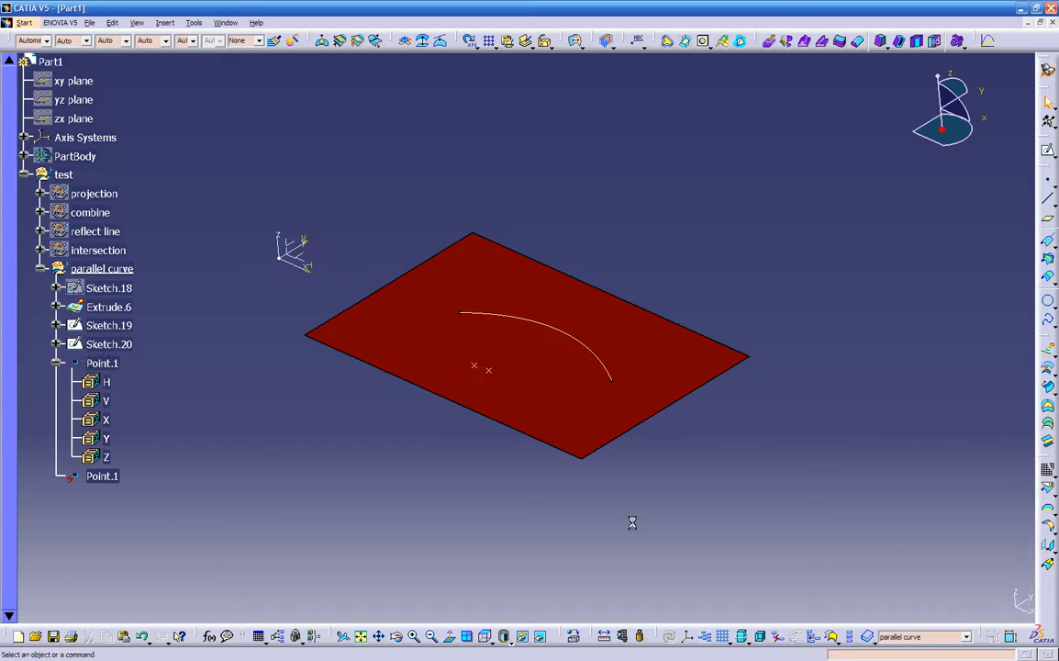
{"action": "left_click", "coordinate": [103, 477]}
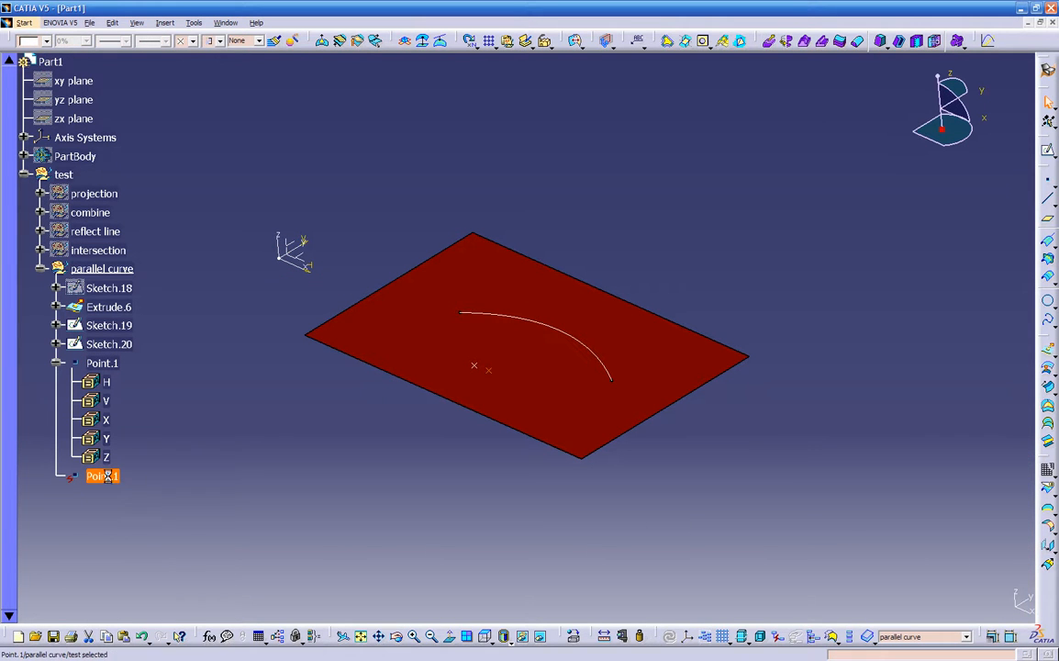
{"action": "left_click", "coordinate": [57, 363]}
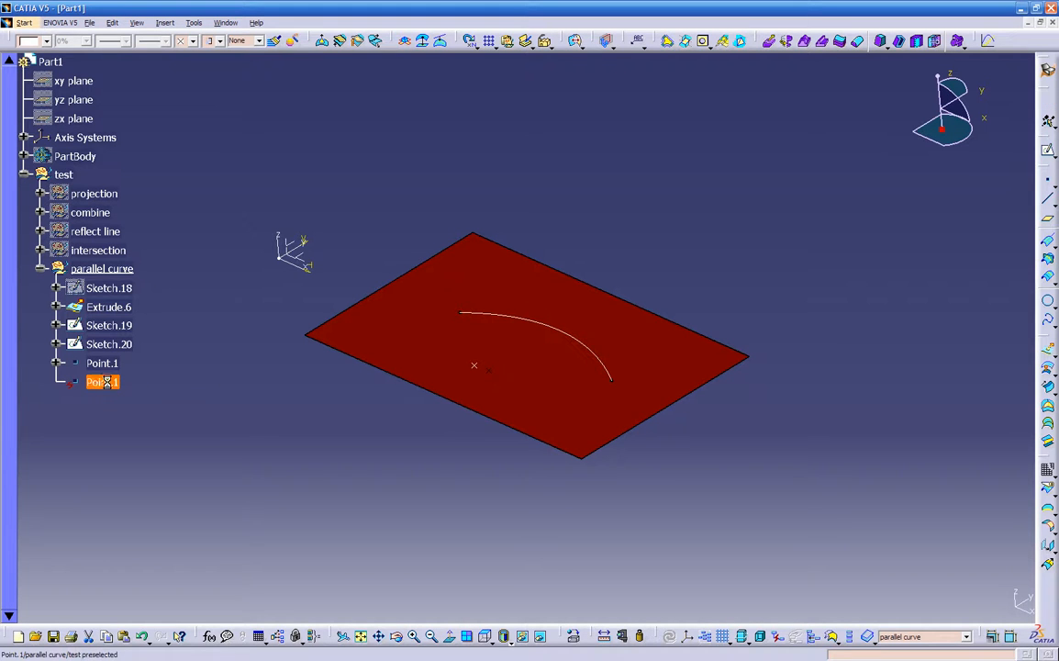
{"action": "left_click", "coordinate": [246, 371]}
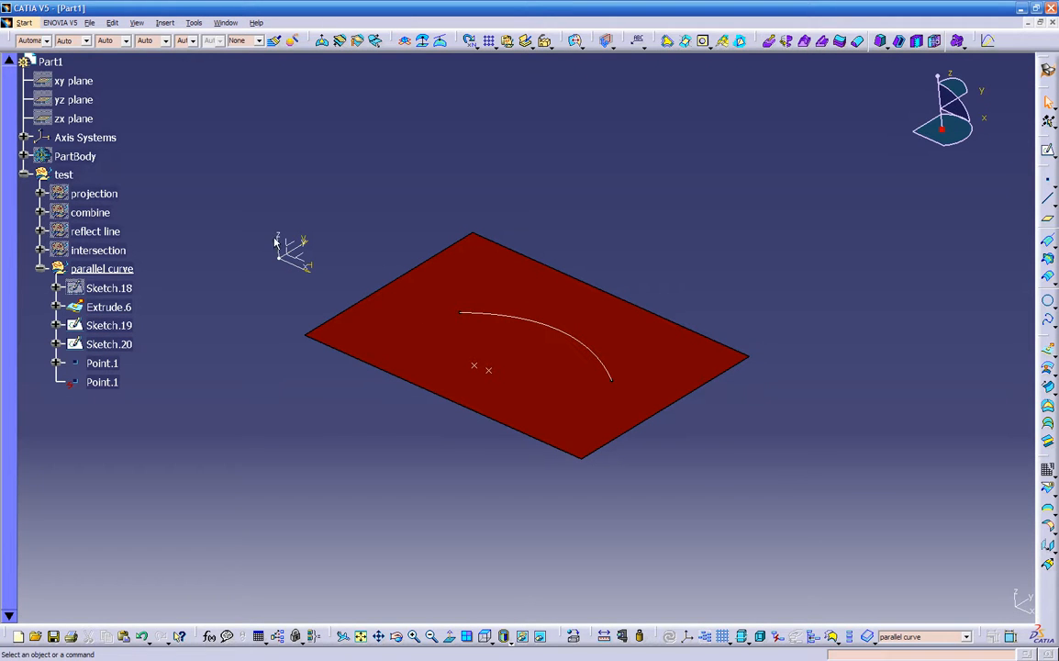
- Isolate the point created on the XY plane from its parent geometry
{"action": "left_click", "coordinate": [99, 383]}
{"action": "right_click", "coordinate": [99, 384]}
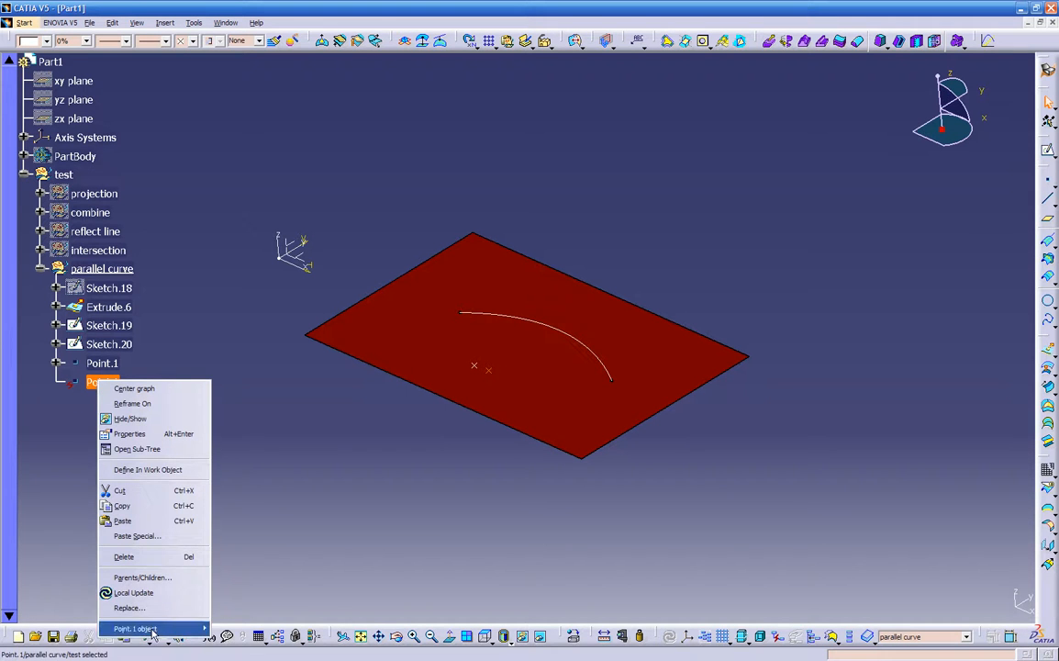
{"action": "left_click", "coordinate": [267, 480]}
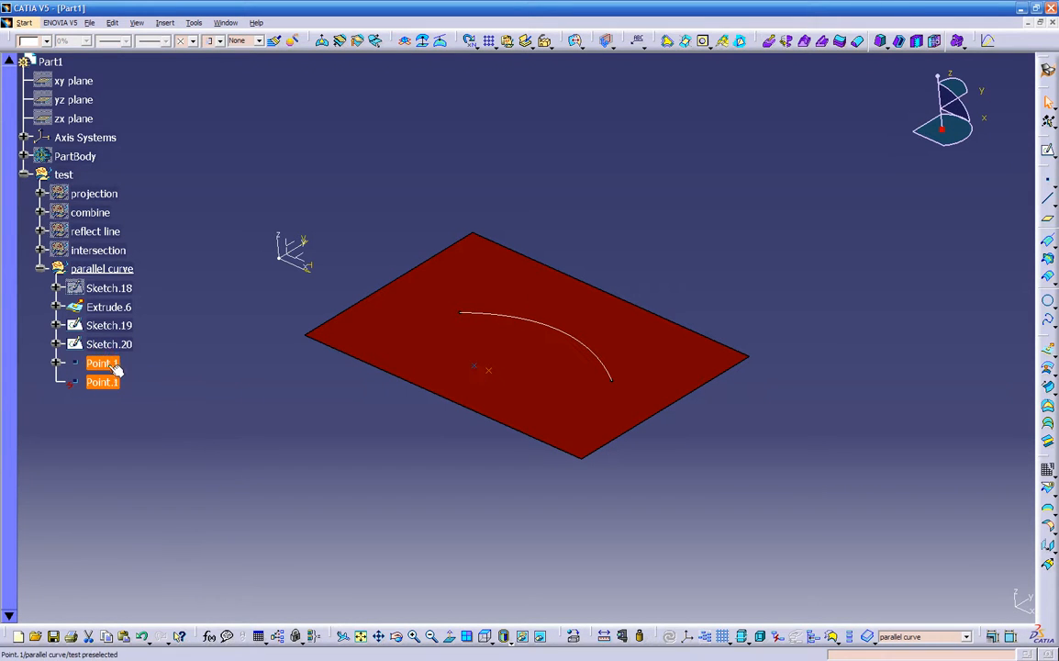
{"action": "right_click", "coordinate": [108, 364]}
{"action": "mouse_move", "coordinate": [156, 612]}
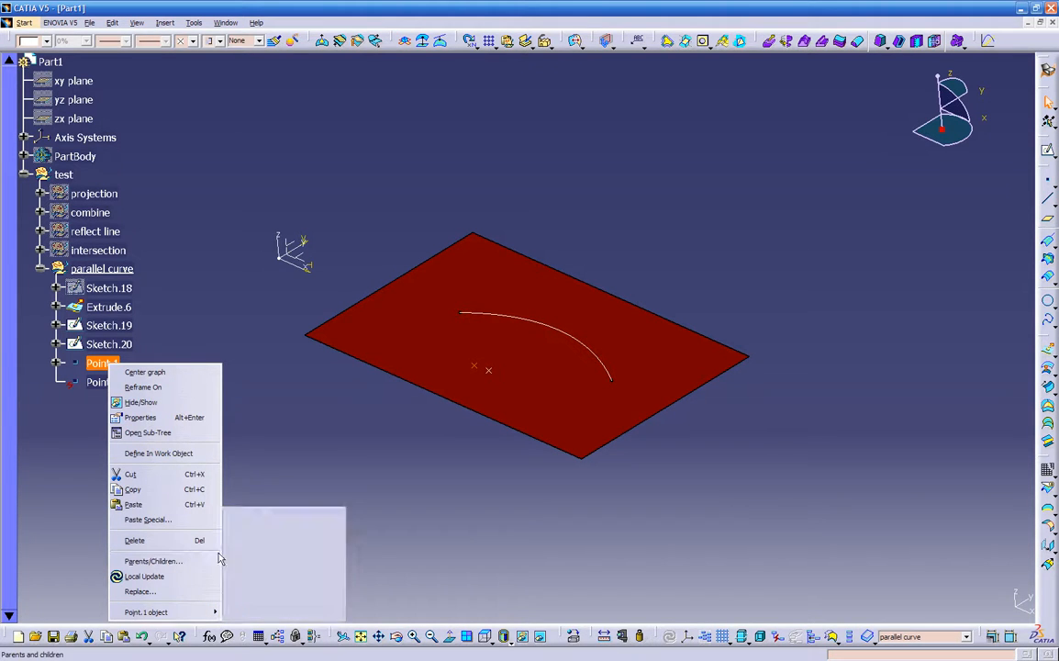
{"action": "left_click", "coordinate": [271, 421]}
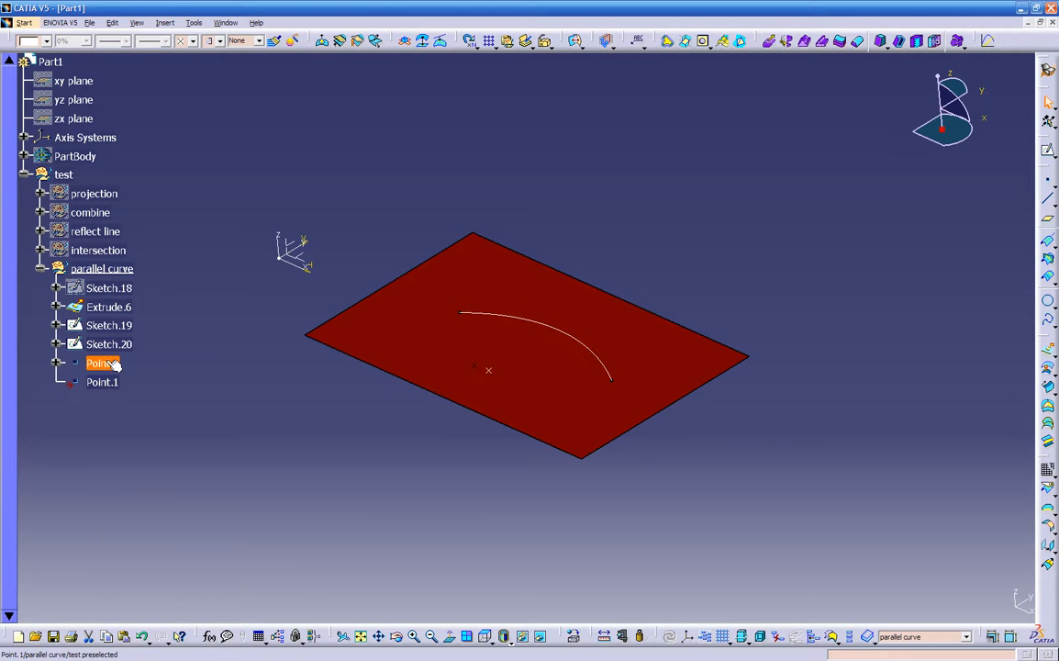
{"action": "right_click", "coordinate": [109, 365]}
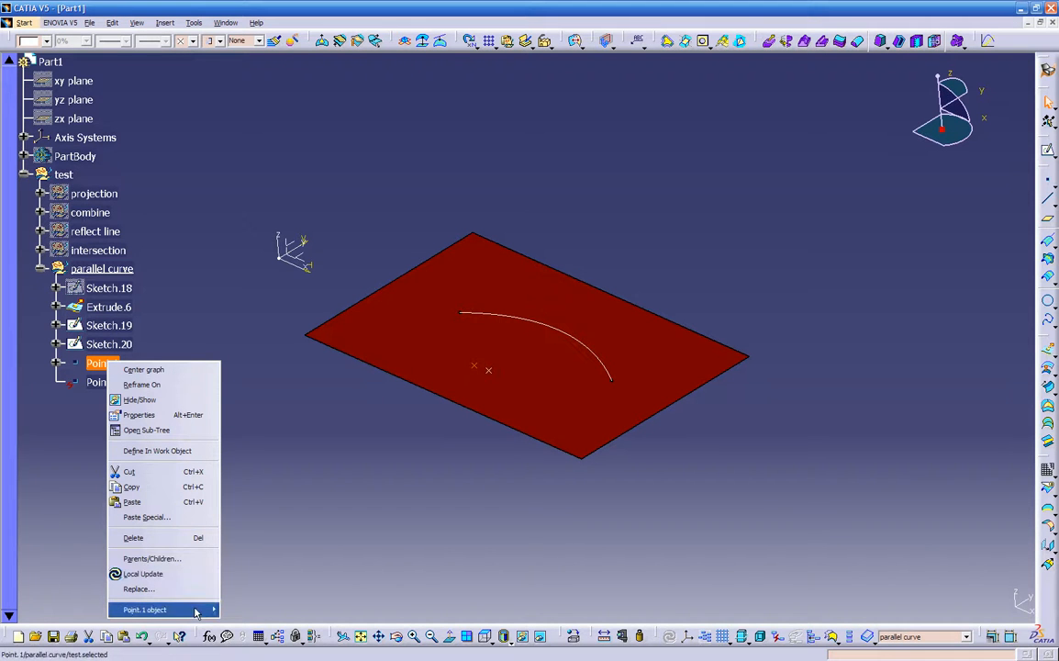
{"action": "mouse_move", "coordinate": [183, 609]}
{"action": "left_click", "coordinate": [261, 550]}
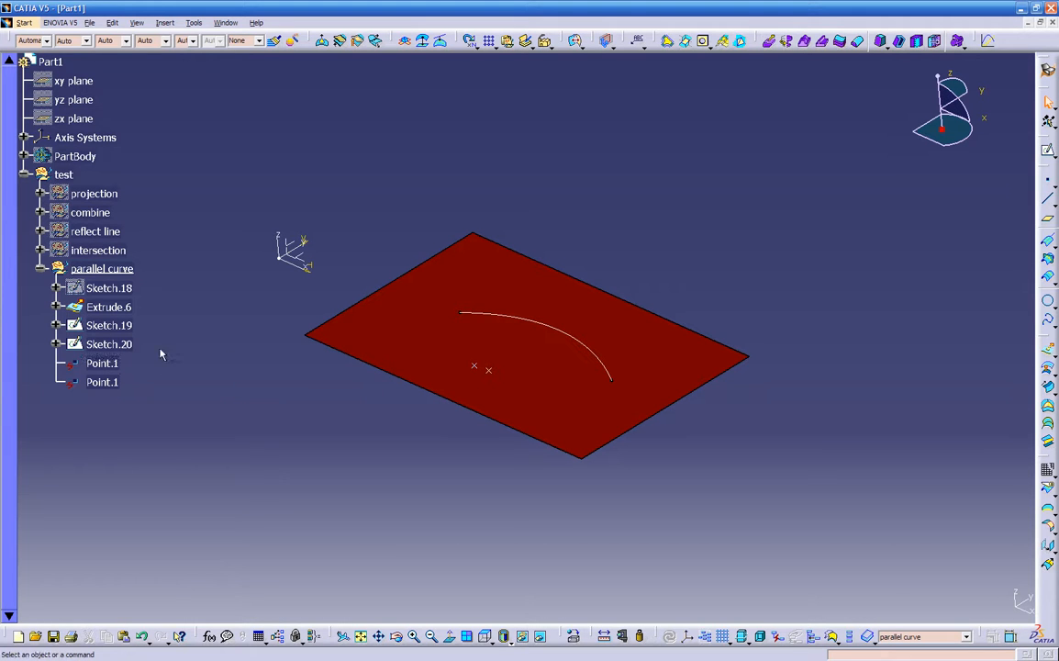
- Examine the isolated point's definition, including its point type options and its X distance value, and close it without changes
{"action": "left_click", "coordinate": [100, 362]}
{"action": "double_click", "coordinate": [100, 363]}
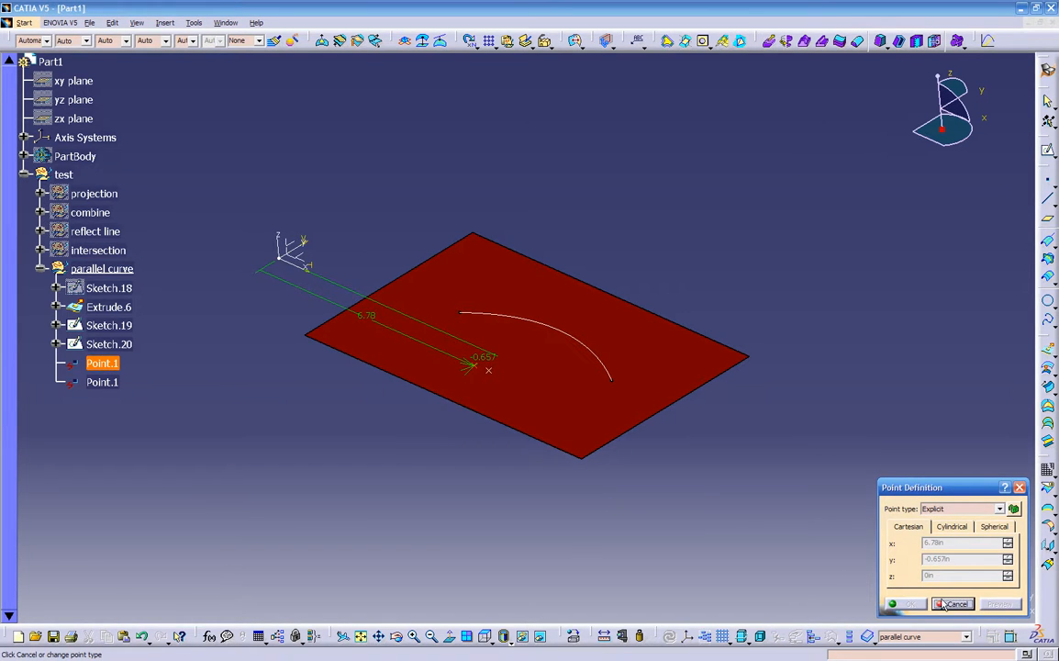
{"action": "left_click", "coordinate": [956, 510]}
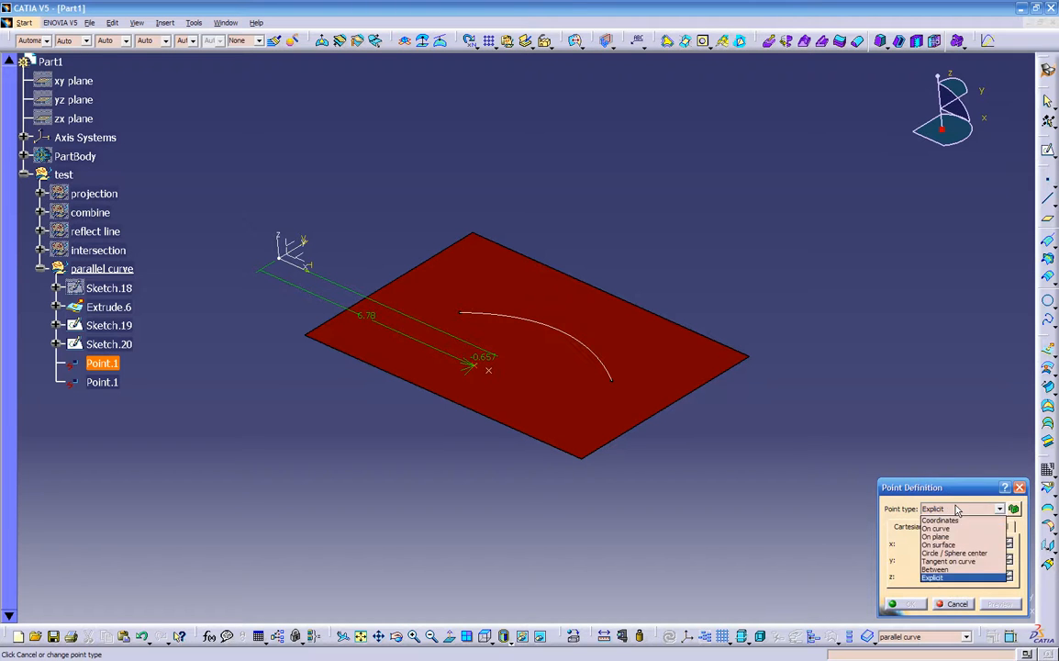
{"action": "left_click", "coordinate": [955, 511]}
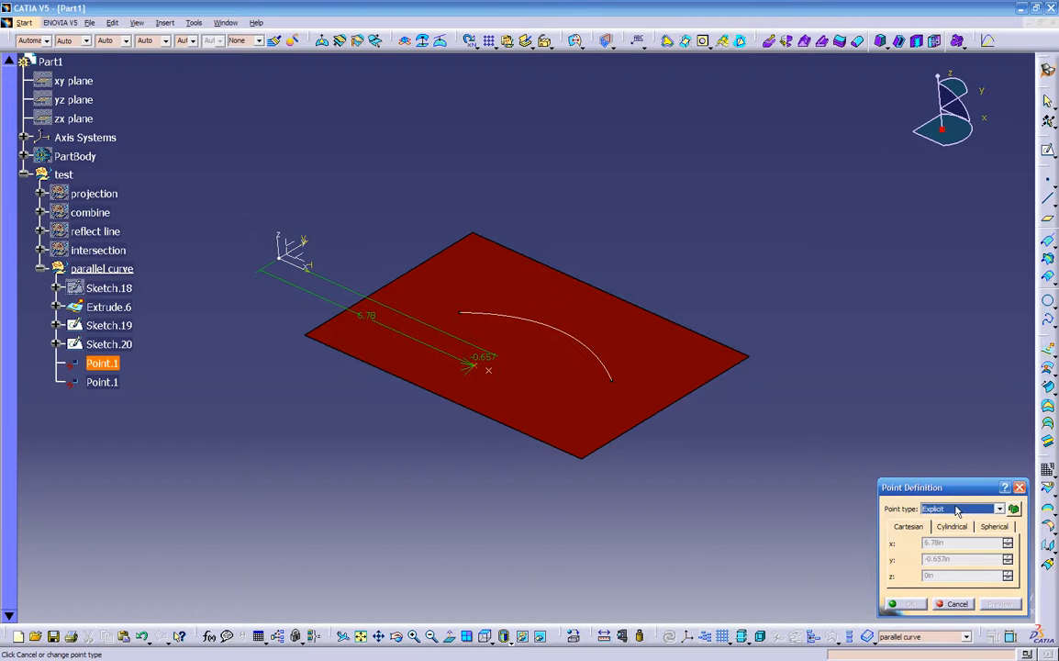
{"action": "double_click", "coordinate": [369, 317]}
{"action": "left_click_drag", "start_coordinate": [370, 319], "coordinate": [324, 410]}
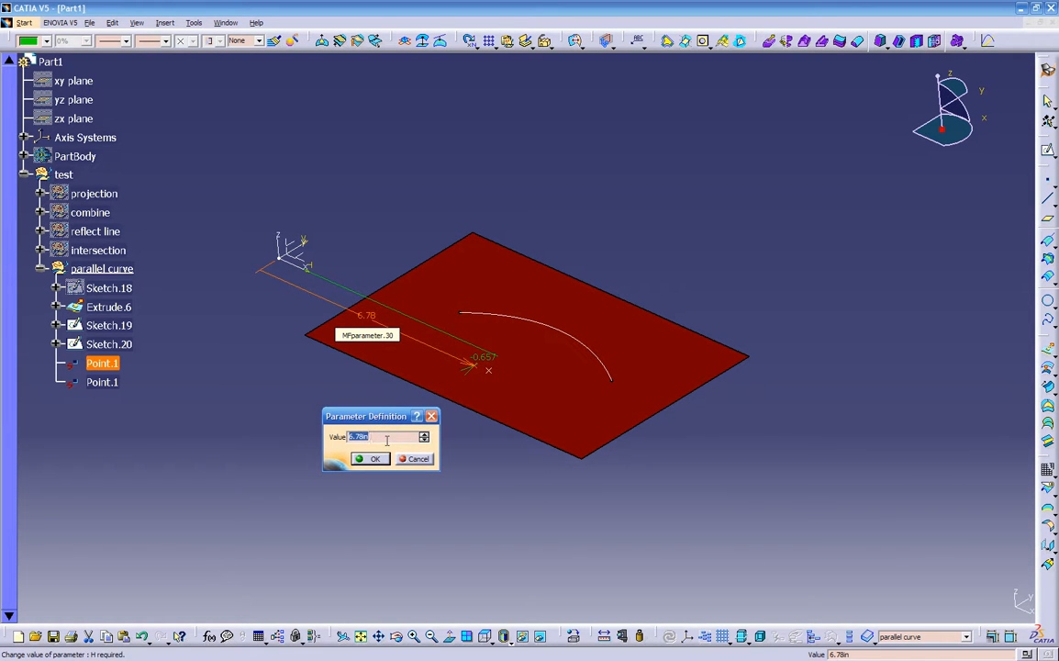
{"action": "key", "text": "Return"}
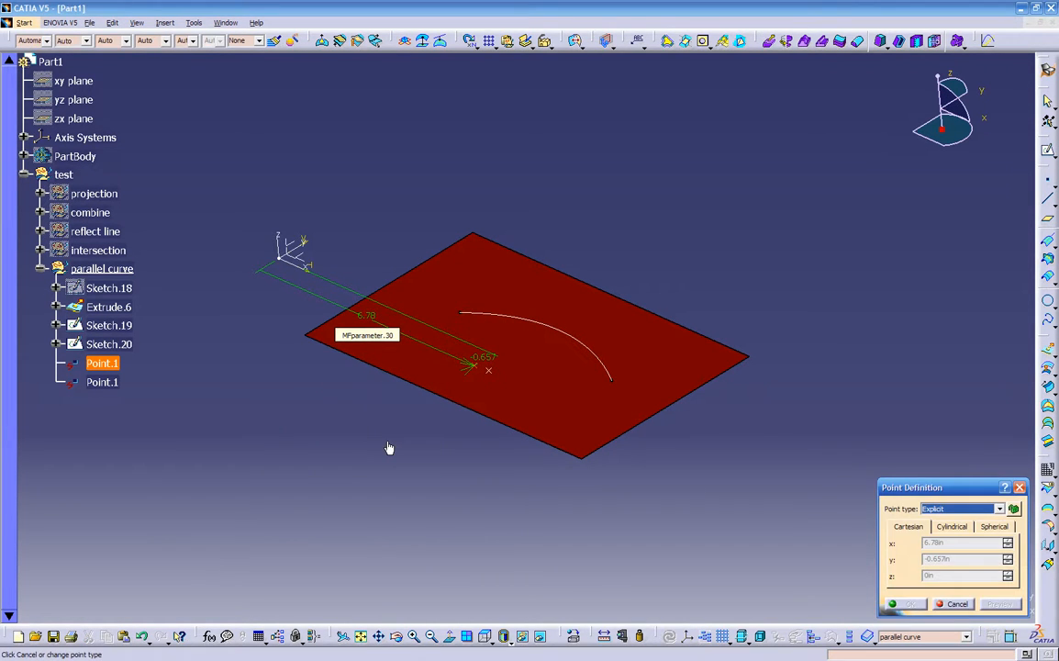
{"action": "left_click", "coordinate": [936, 605]}
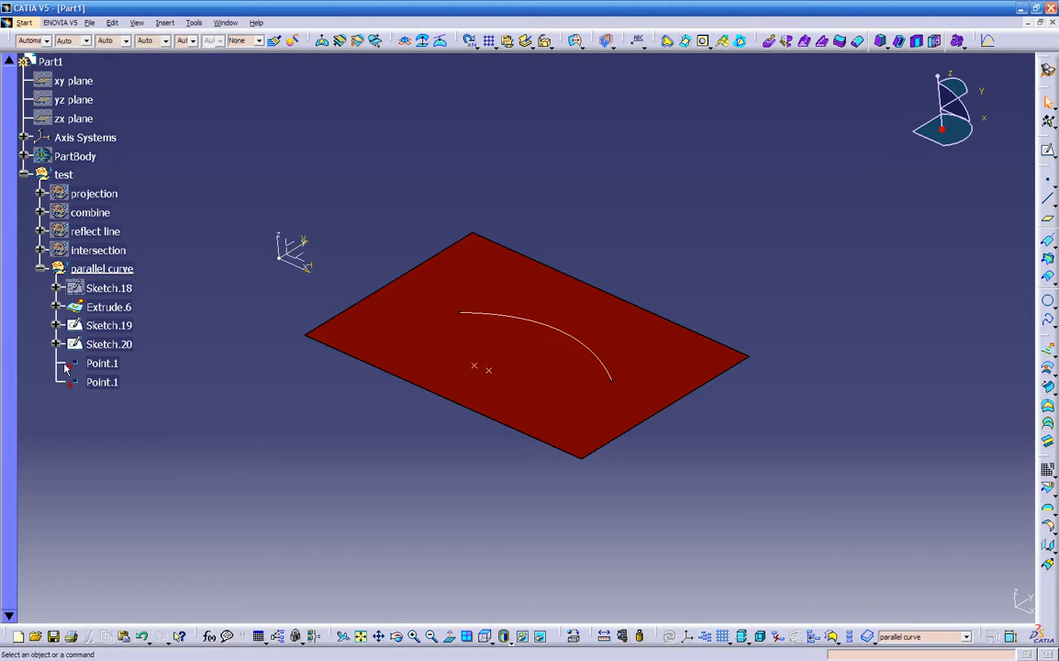
- Open the isolated XY-plane point's explicit definition again, check its X coordinate parameter, and close it without changes
{"action": "double_click", "coordinate": [97, 364]}
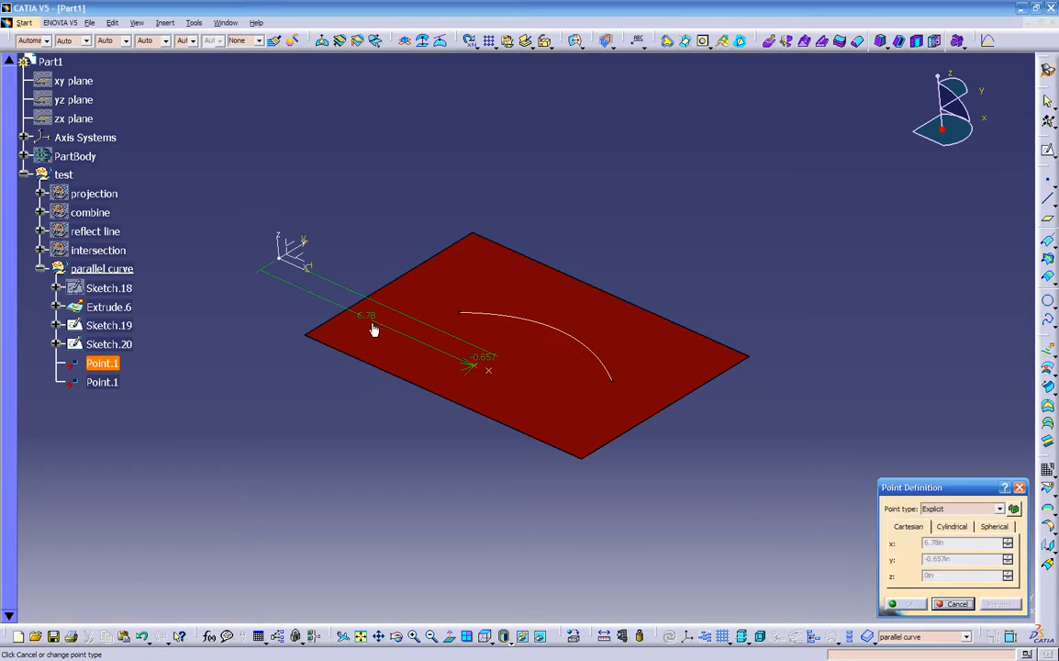
{"action": "double_click", "coordinate": [369, 321]}
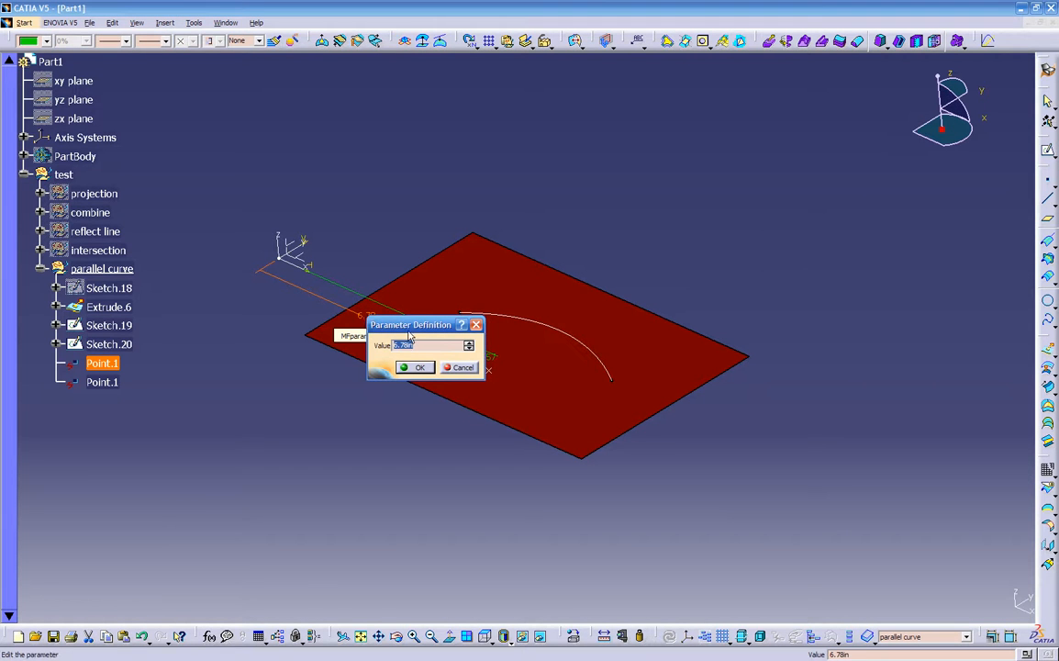
{"action": "key", "text": "Return"}
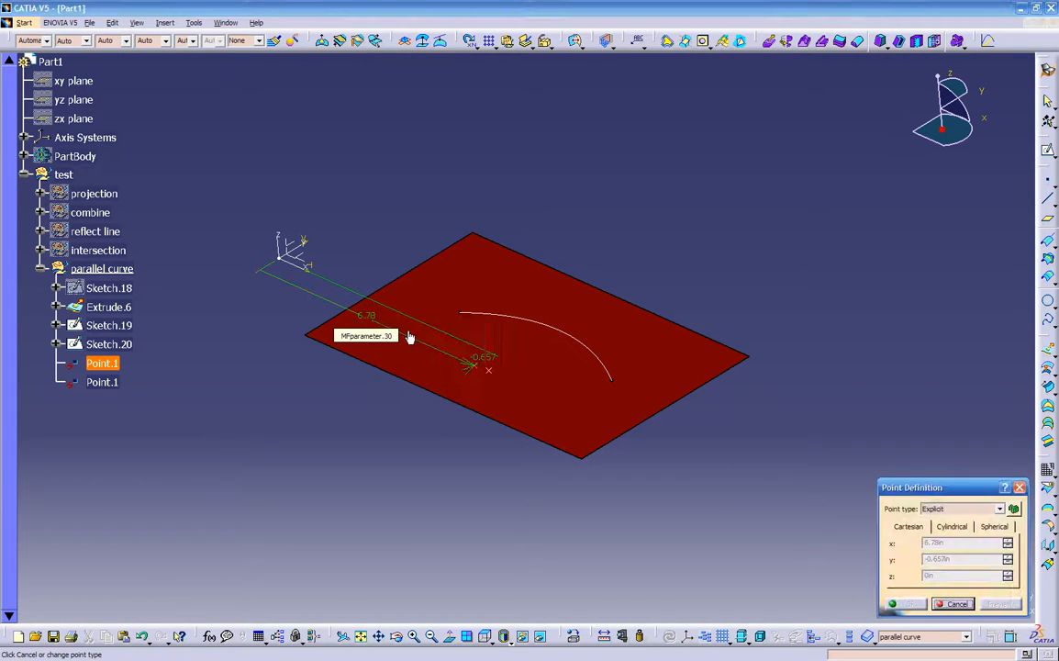
{"action": "left_click", "coordinate": [955, 603]}
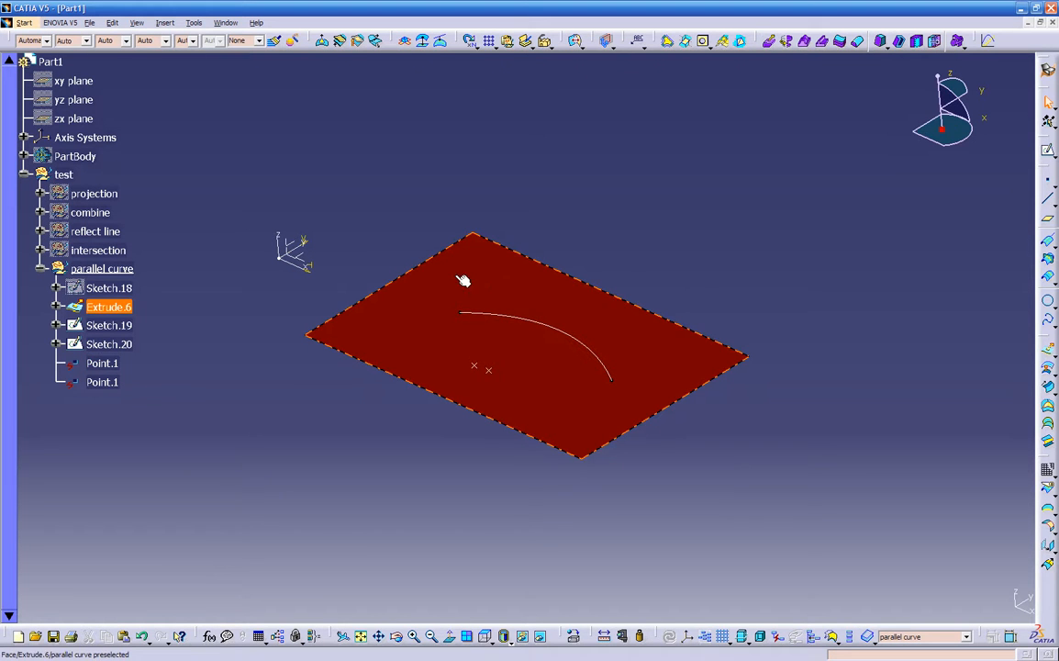
- Look through the object-specific commands offered for the isolated point and for the single-point sketch, Sketch.20
{"action": "left_click", "coordinate": [107, 365]}
{"action": "right_click", "coordinate": [106, 364]}
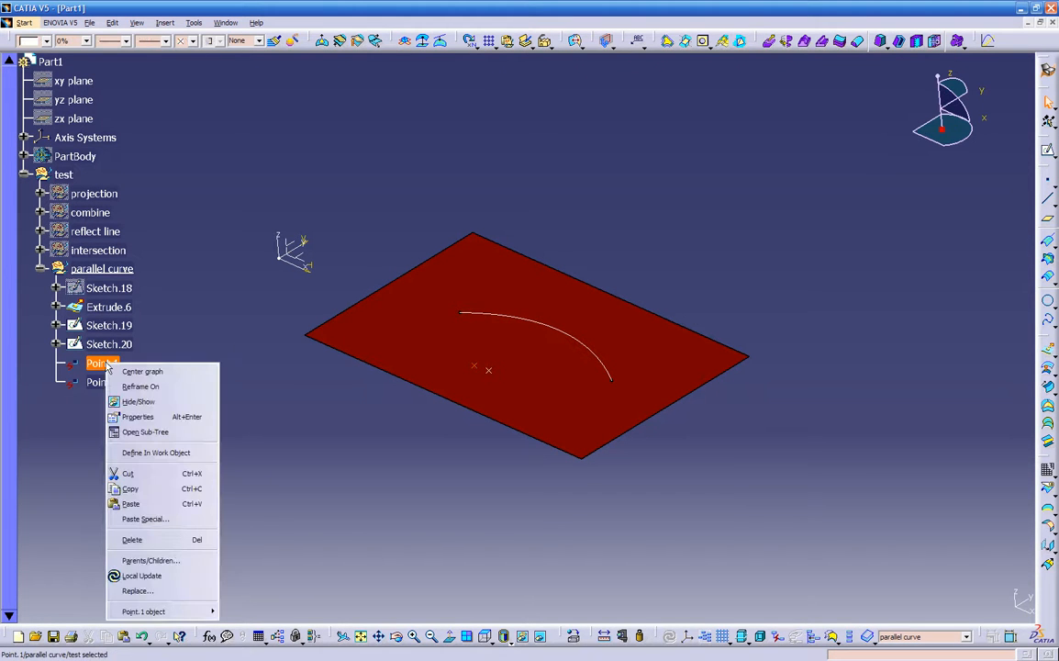
{"action": "mouse_move", "coordinate": [188, 613]}
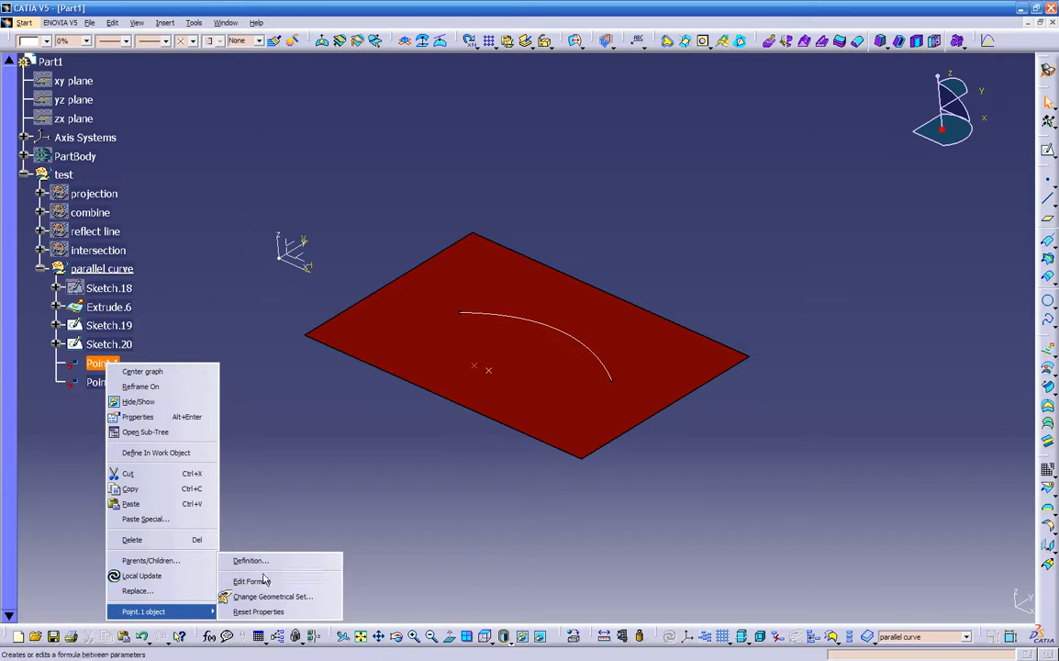
{"action": "left_click", "coordinate": [267, 489]}
{"action": "left_click", "coordinate": [90, 349]}
{"action": "right_click", "coordinate": [90, 348]}
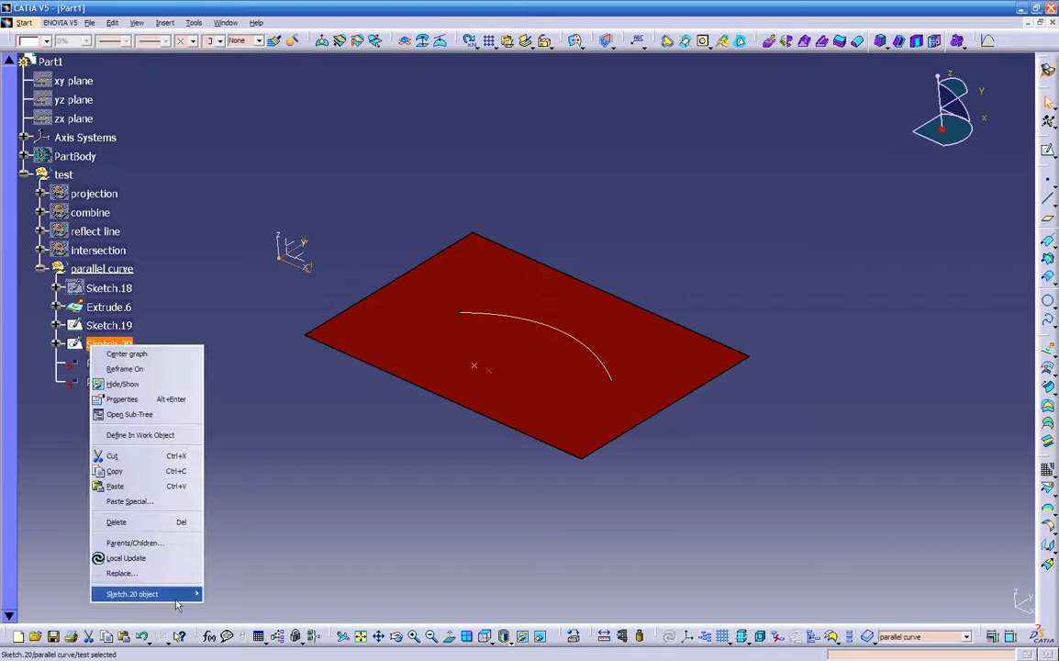
{"action": "mouse_move", "coordinate": [185, 595]}
{"action": "left_click", "coordinate": [225, 594]}
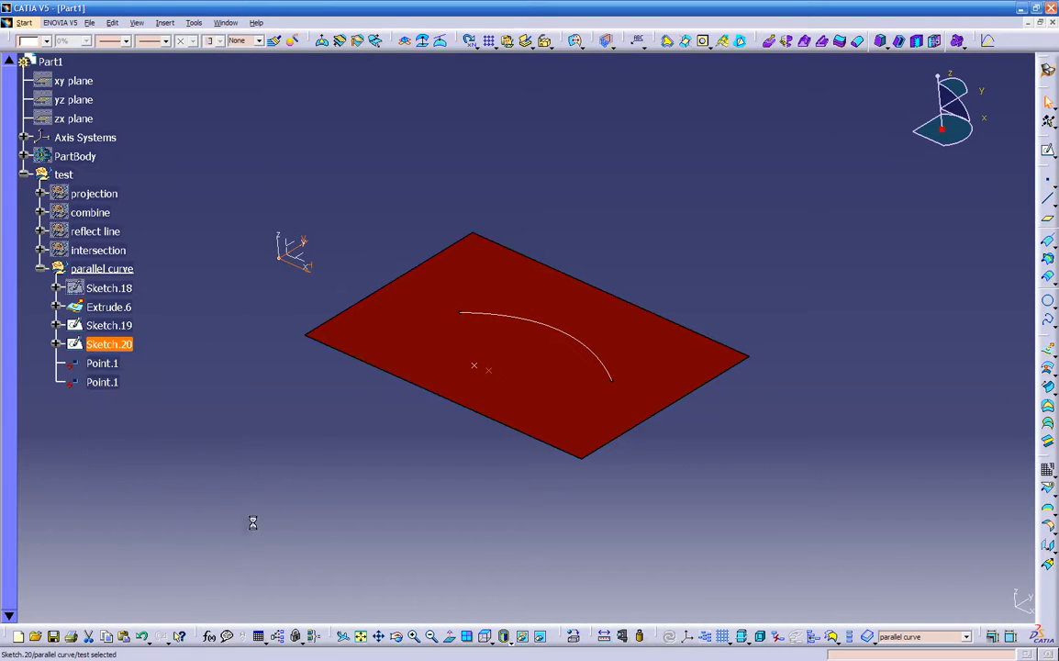
{"action": "left_click", "coordinate": [102, 365]}
{"action": "left_click", "coordinate": [165, 380]}
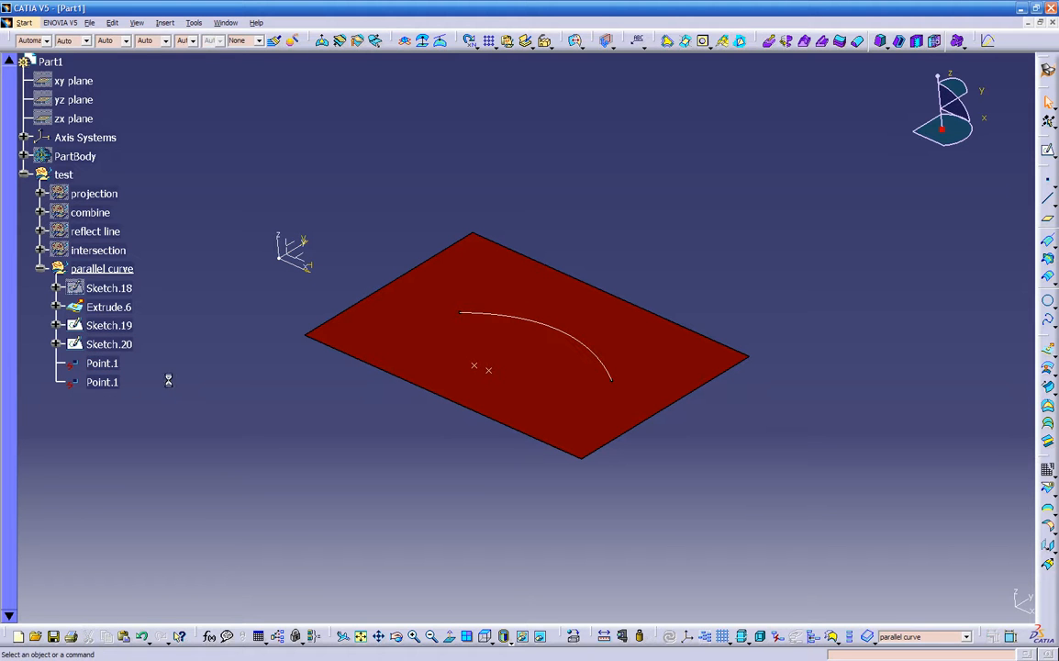
- Undo the isolation of the point created on the XY plane, stepping back and forth through the history as needed
{"action": "key", "text": "ctrl+z"}
{"action": "key", "text": "ctrl+z"}
{"action": "key", "text": "ctrl+z"}
{"action": "key", "text": "ctrl+y"}
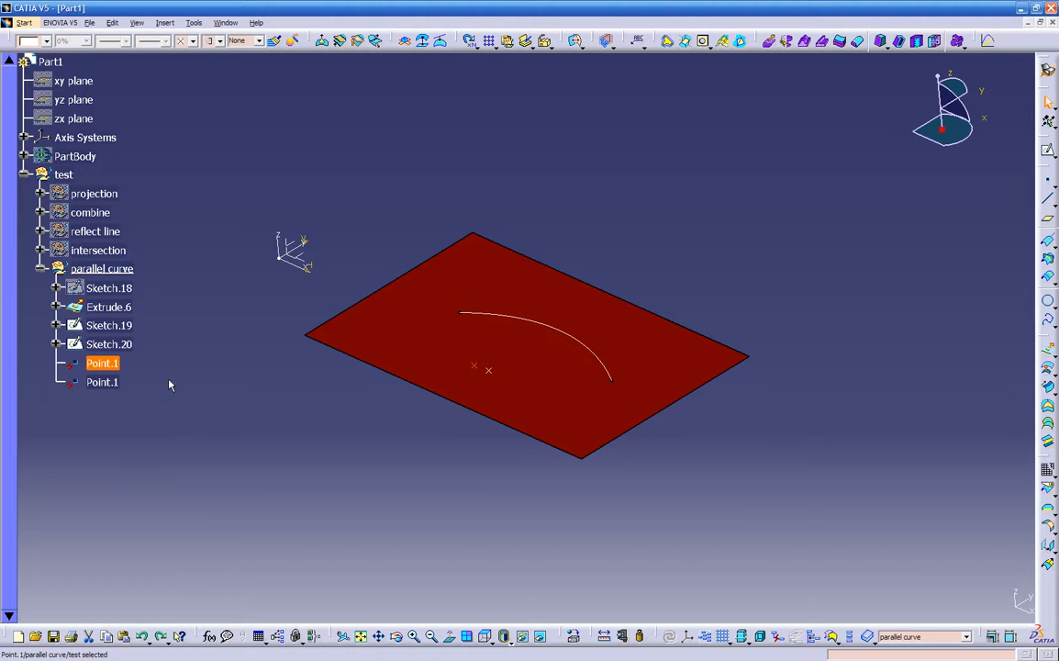
{"action": "key", "text": "ctrl+y"}
{"action": "key", "text": "ctrl+z"}
{"action": "key", "text": "ctrl+y"}
{"action": "key", "text": "ctrl+z"}
- Examine the XY-plane point's on-plane definition, close it without changes, and collapse its parameters in the tree
{"action": "double_click", "coordinate": [104, 362]}
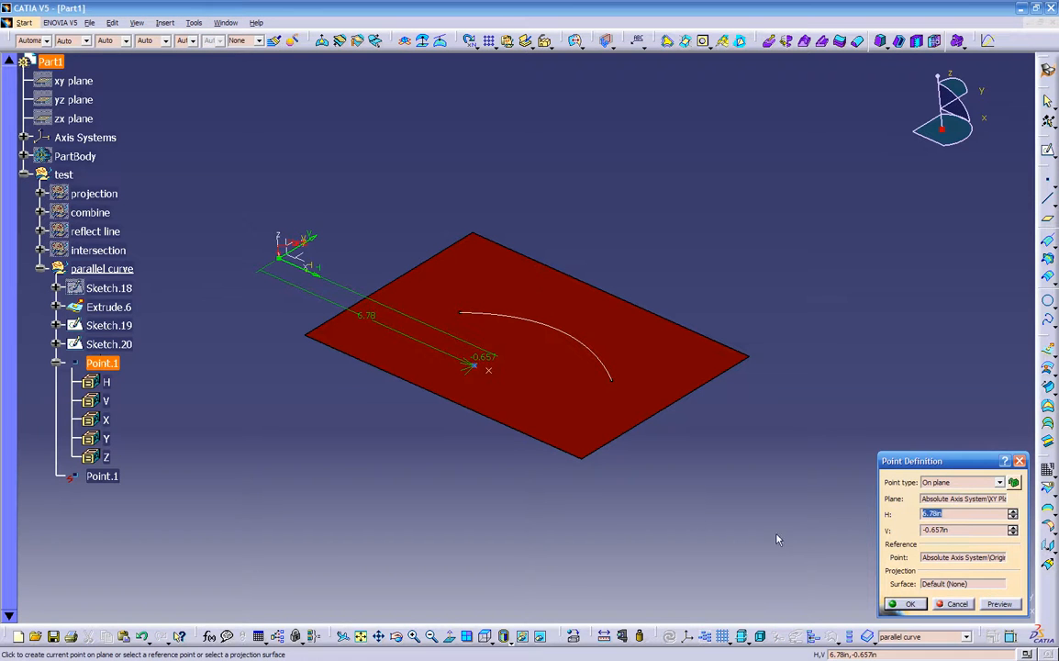
{"action": "left_click", "coordinate": [976, 604]}
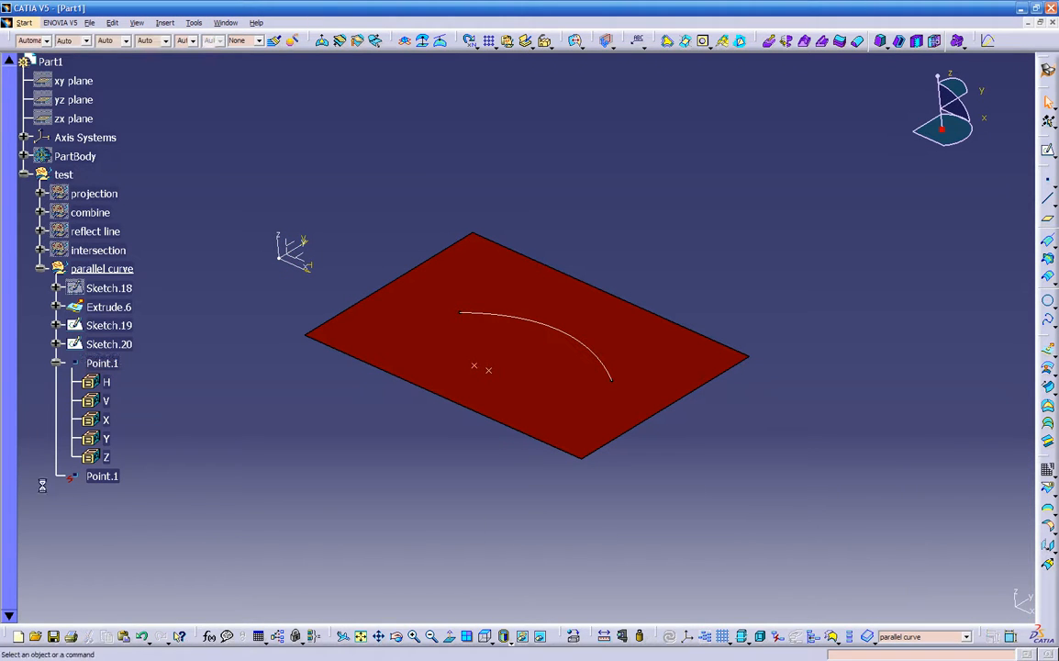
{"action": "left_click", "coordinate": [56, 364]}
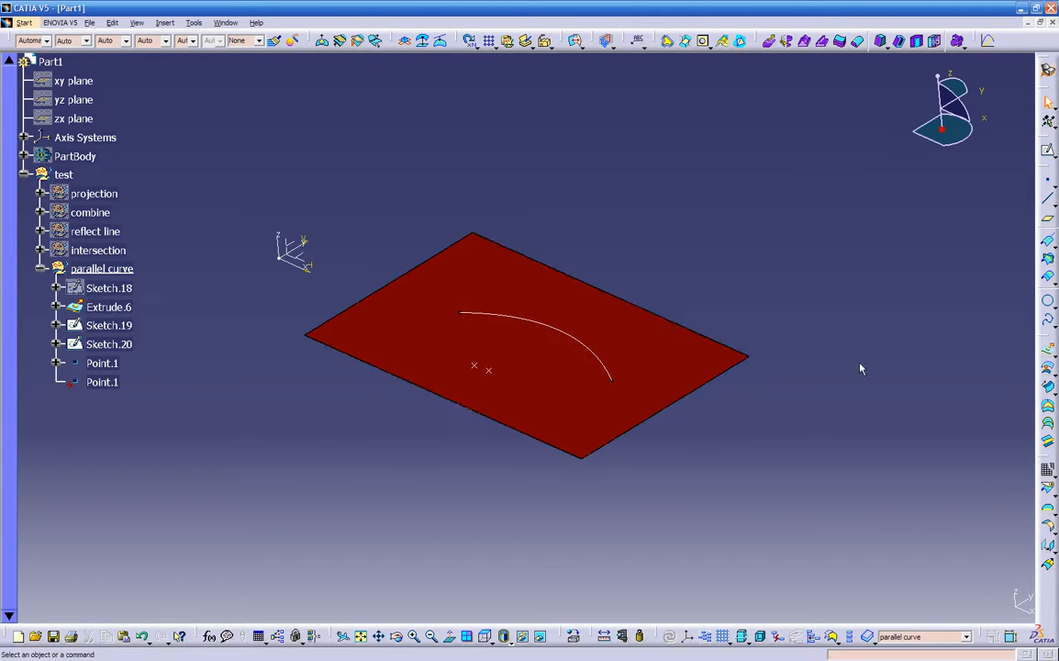
- Define a parallel curve of the spline Sketch.19 with a constant offset of 0.5 in and preview it
{"action": "left_click", "coordinate": [1047, 274]}
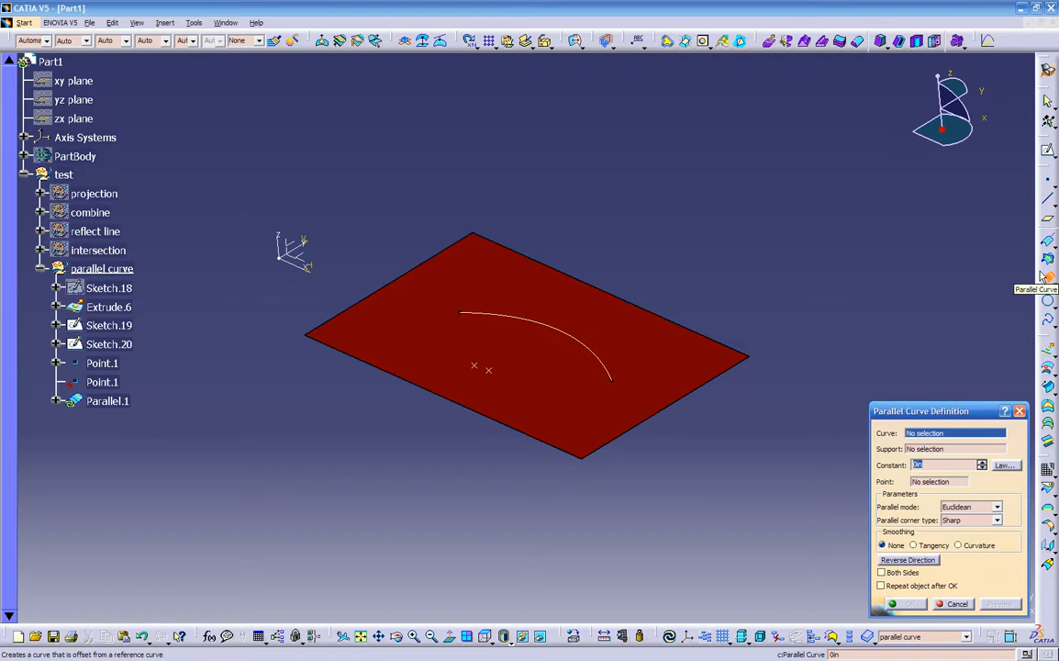
{"action": "left_click", "coordinate": [569, 336]}
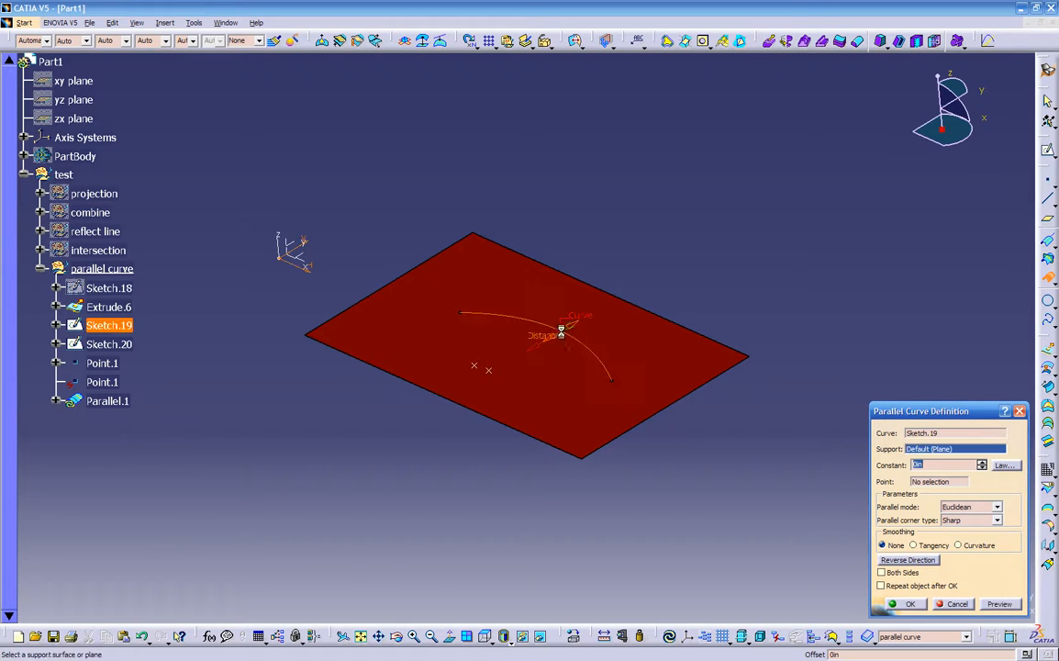
{"action": "middle_click_drag", "start_coordinate": [505, 432], "coordinate": [571, 445]}
{"action": "left_click_drag", "start_coordinate": [927, 464], "coordinate": [877, 467]}
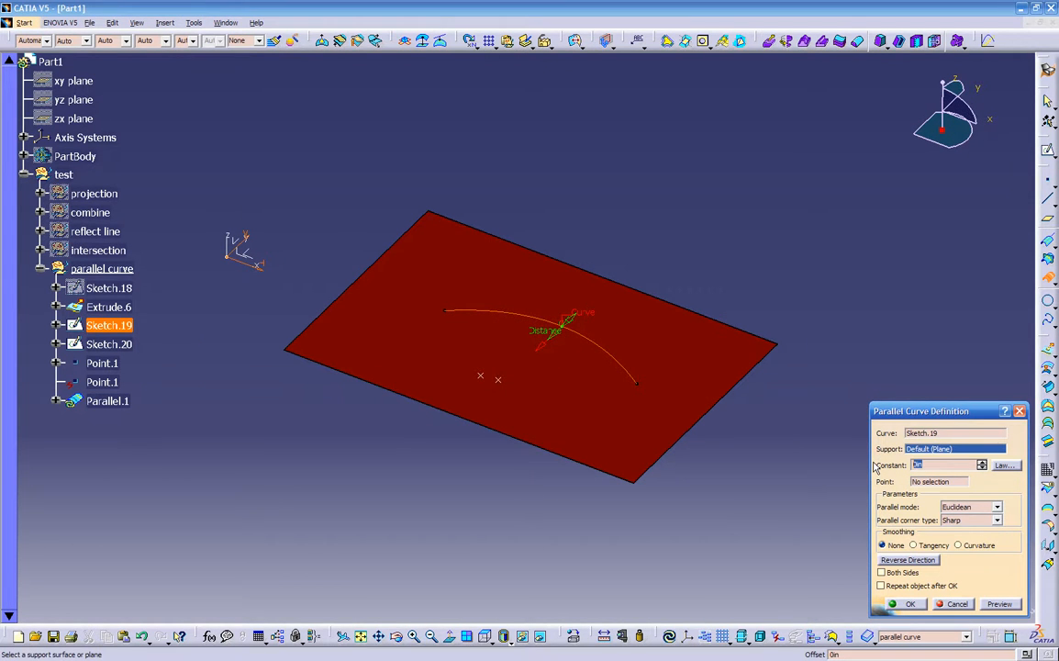
{"action": "type", "text": ".5"}
{"action": "left_click", "coordinate": [807, 466]}
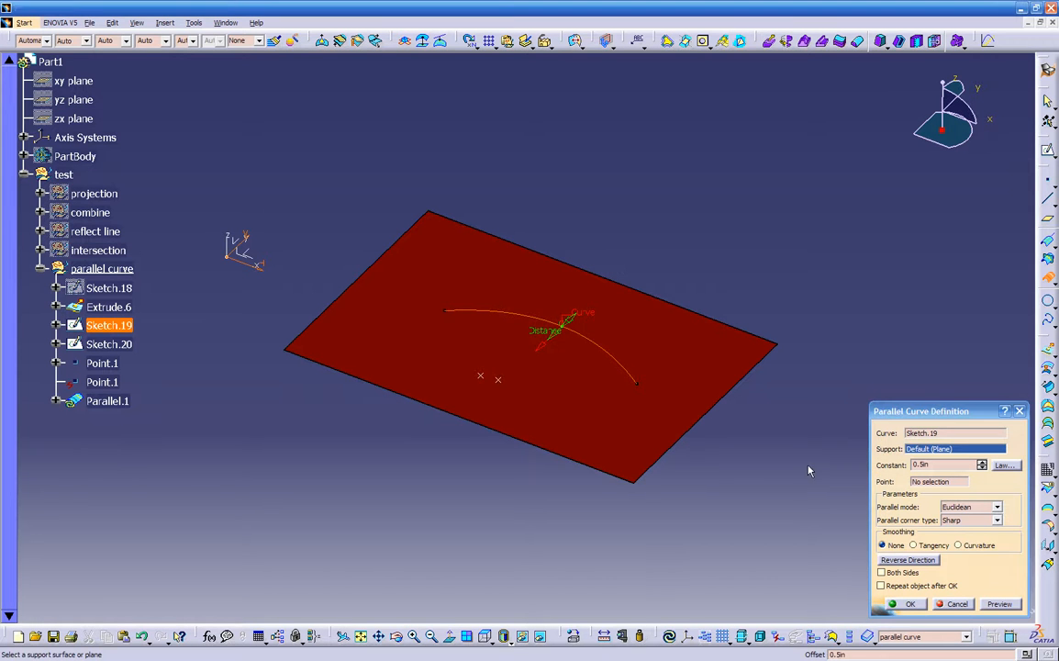
{"action": "left_click", "coordinate": [997, 605]}
{"action": "middle_click_drag", "start_coordinate": [542, 493], "coordinate": [472, 461]}
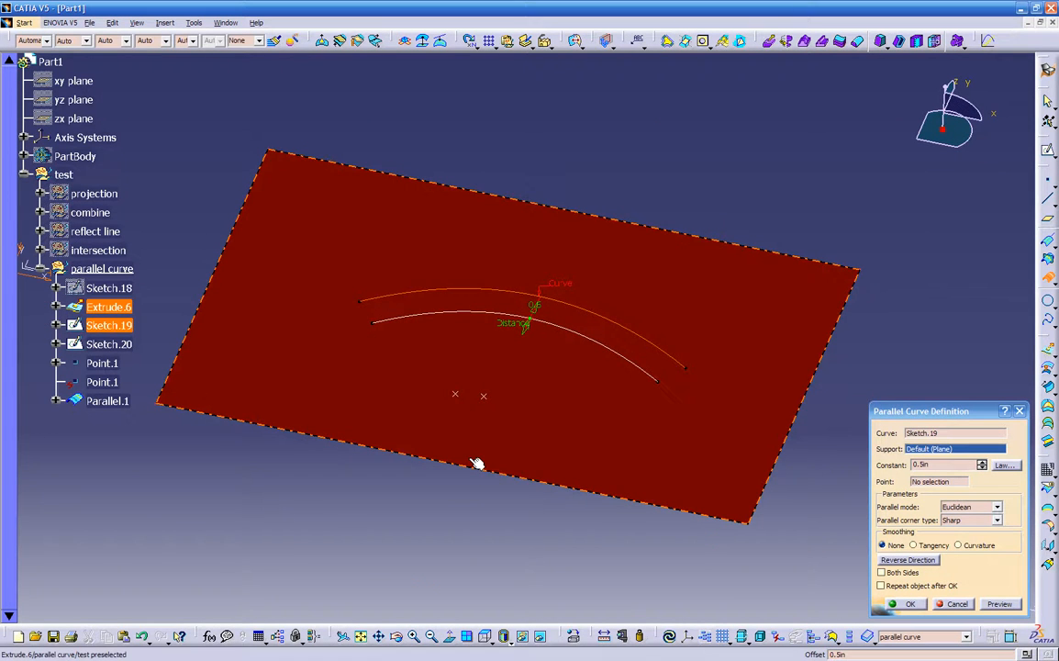
- Preview the parallel curve passing through the isolated point instead of using a constant offset, and clear the point selection
{"action": "left_click", "coordinate": [883, 483]}
{"action": "left_click", "coordinate": [484, 396]}
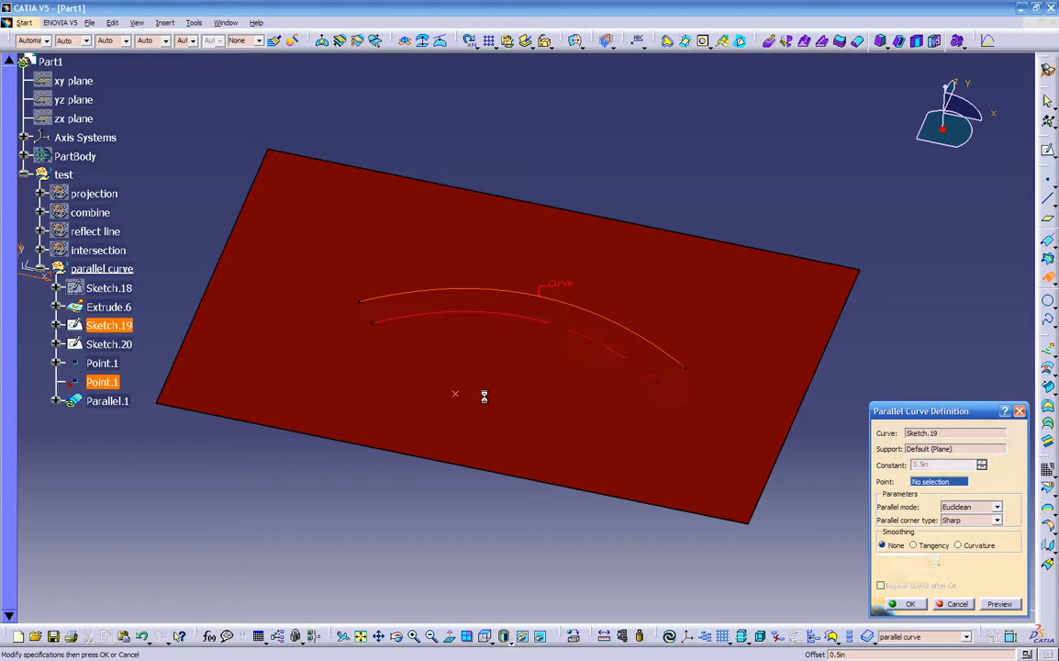
{"action": "left_click", "coordinate": [995, 608]}
{"action": "middle_click_drag", "start_coordinate": [402, 512], "coordinate": [394, 577]}
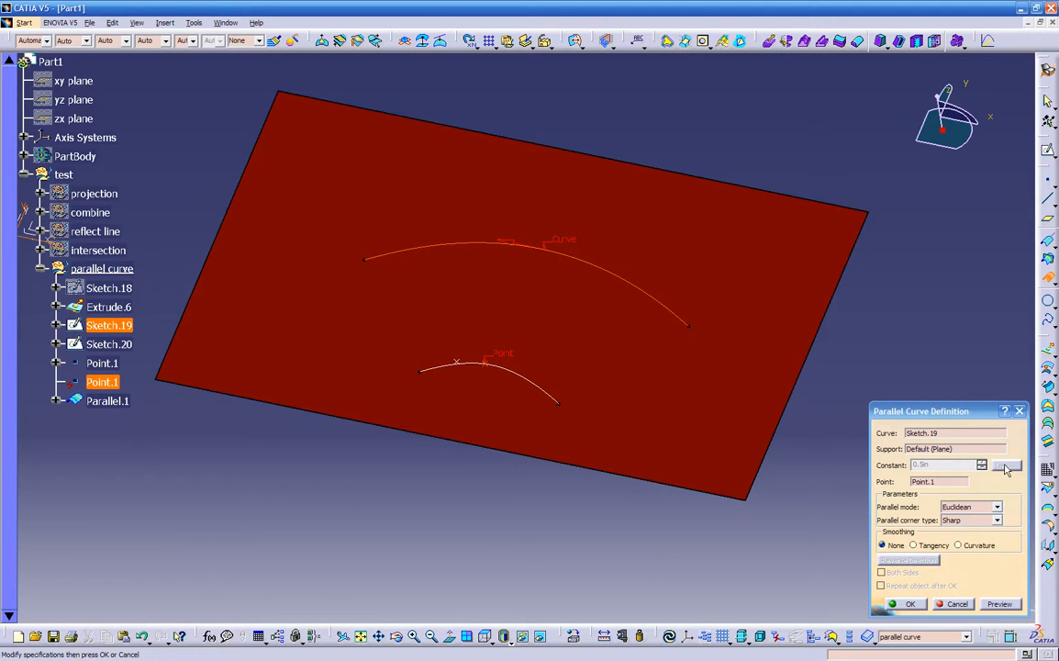
{"action": "right_click", "coordinate": [950, 484]}
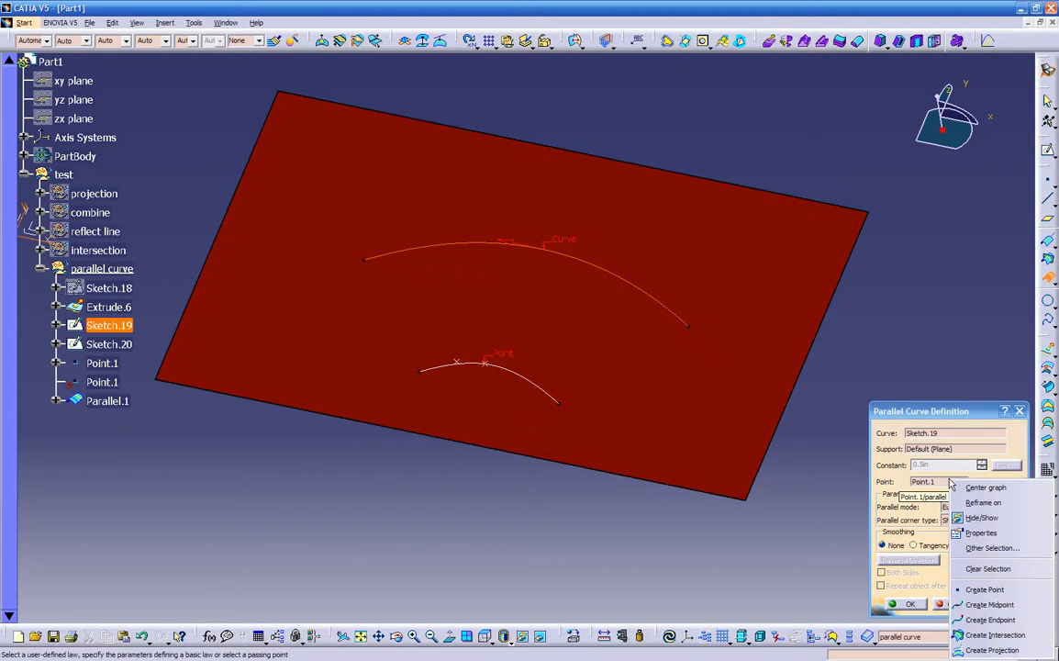
{"action": "left_click", "coordinate": [981, 570]}
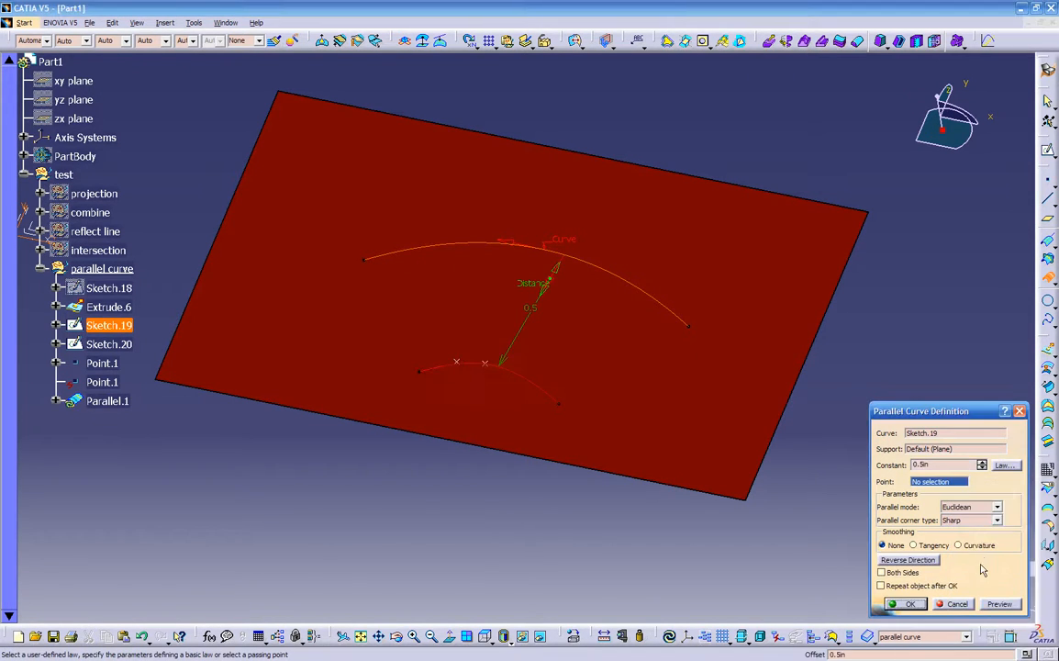
- Open the offset's law definition and compare the Linear, S type and Advanced law types in the graph
{"action": "left_click", "coordinate": [1004, 465]}
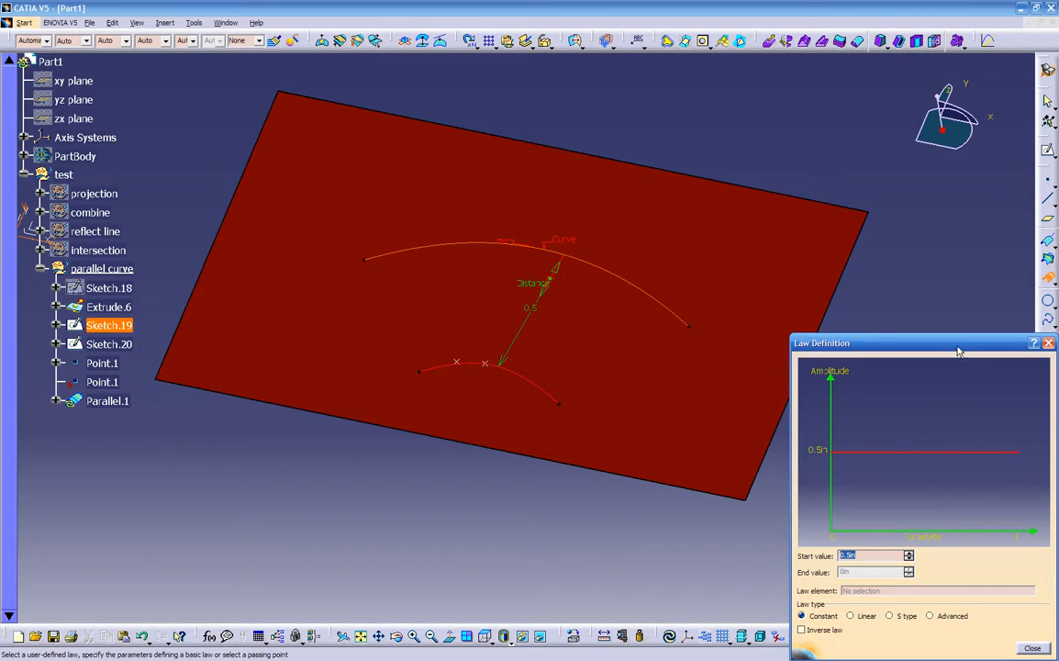
{"action": "left_click_drag", "start_coordinate": [957, 349], "coordinate": [948, 329]}
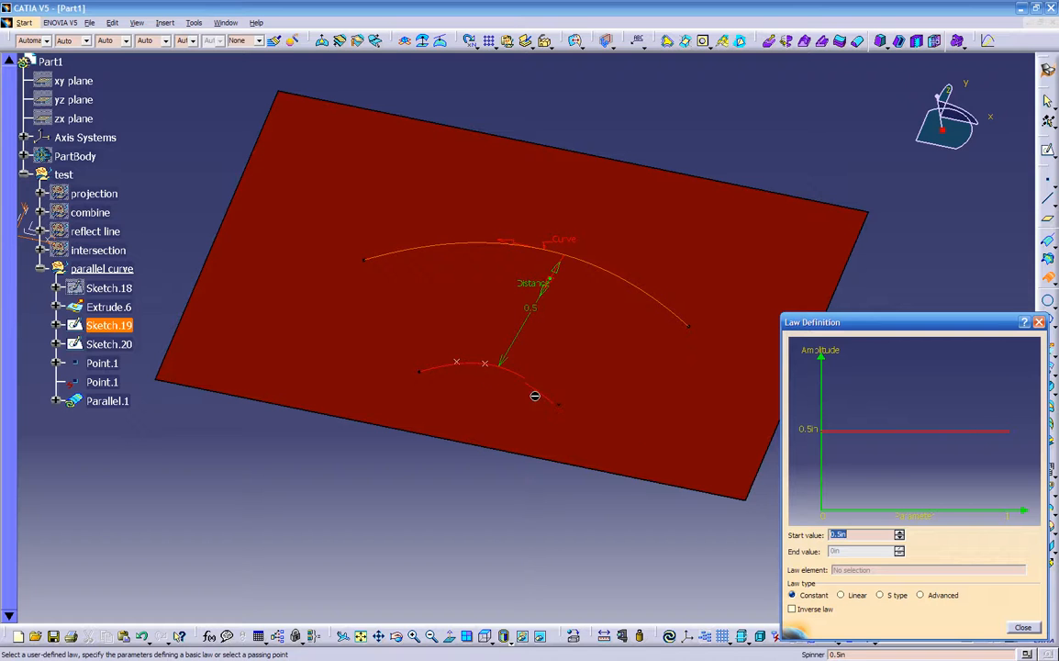
{"action": "left_click", "coordinate": [848, 596]}
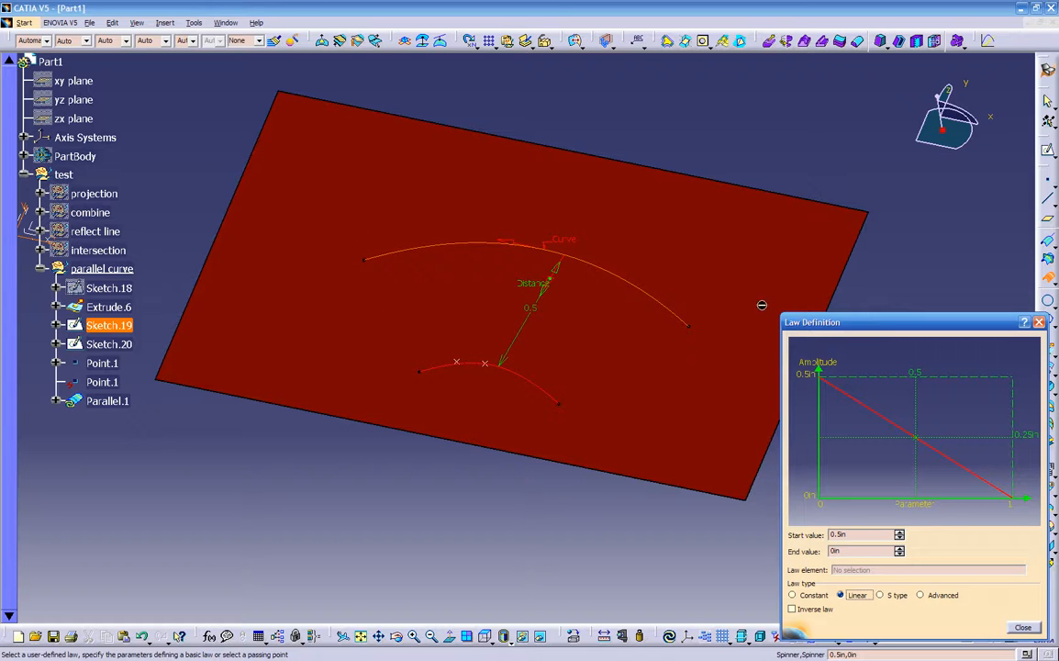
{"action": "left_click", "coordinate": [888, 596]}
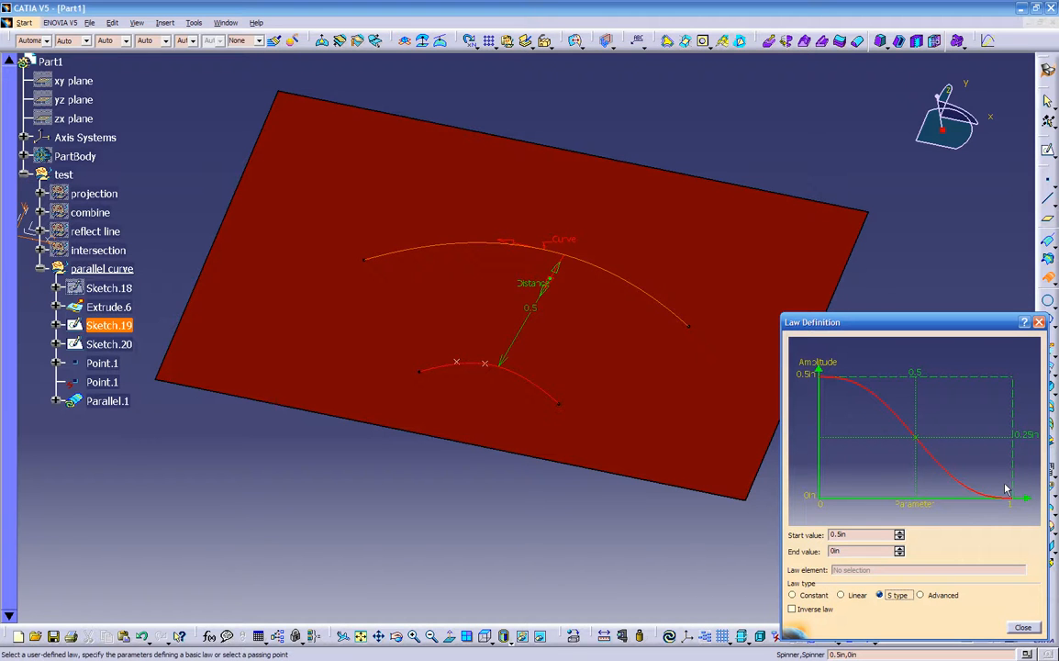
{"action": "left_click", "coordinate": [933, 597]}
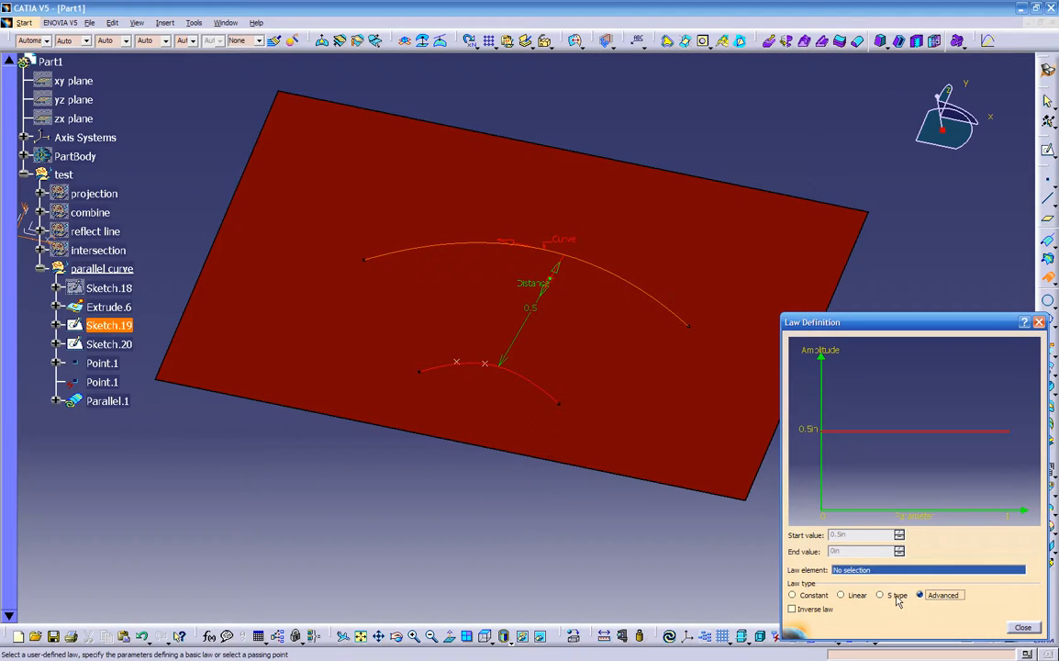
{"action": "left_click", "coordinate": [897, 597]}
{"action": "left_click", "coordinate": [845, 596]}
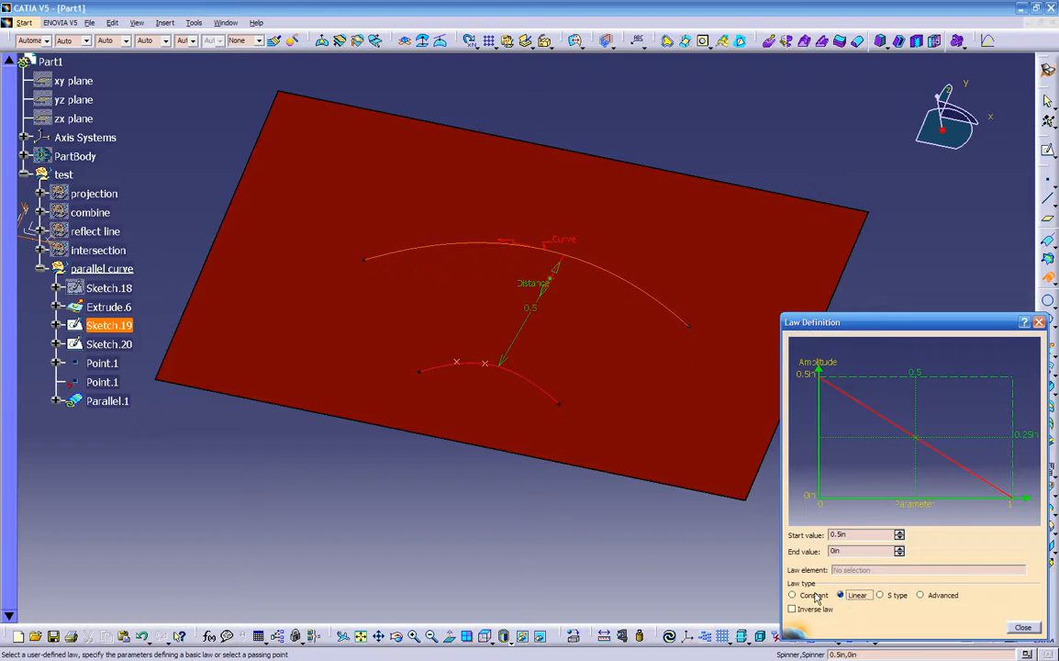
- Use a Constant law with a start value of 0.2 in and preview the parallel curve
{"action": "left_click", "coordinate": [811, 596]}
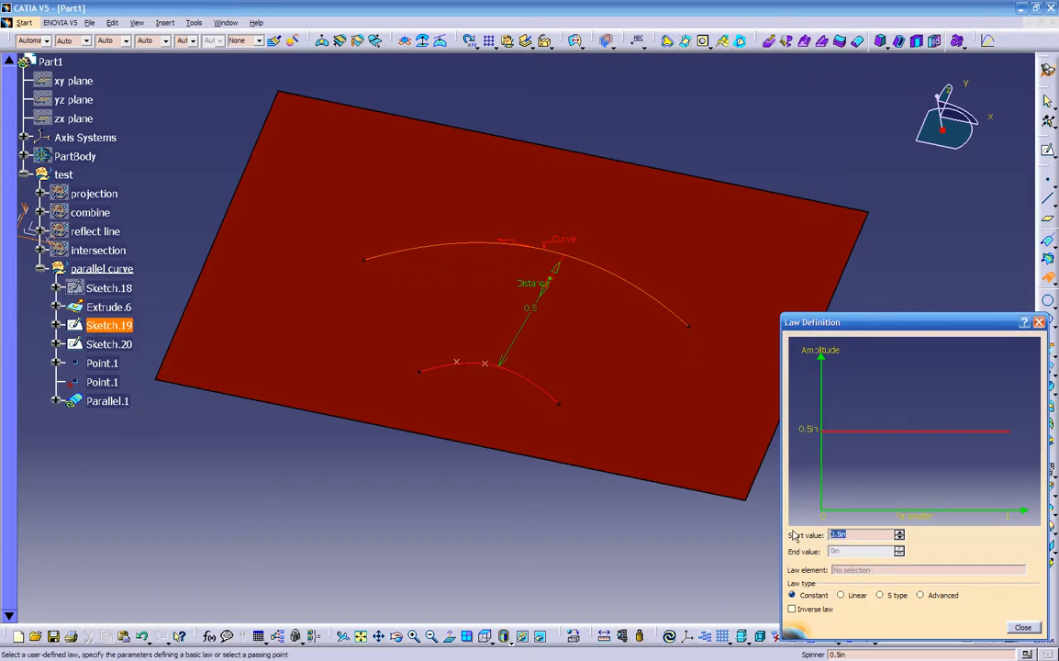
{"action": "type", "text": ".2"}
{"action": "left_click", "coordinate": [1024, 628]}
{"action": "left_click", "coordinate": [1008, 605]}
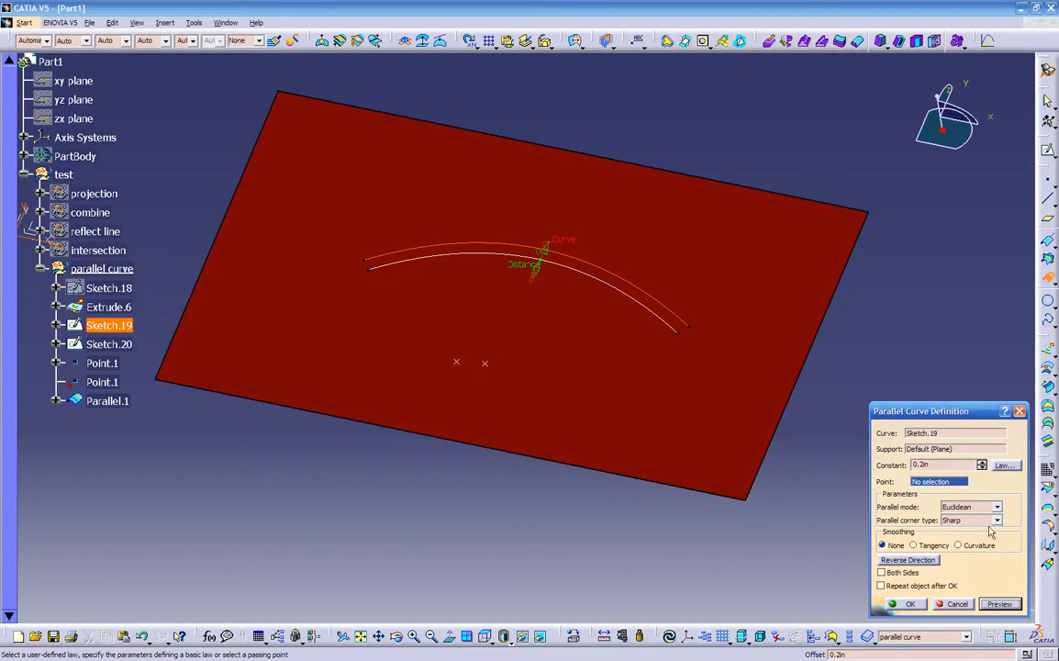
- Change the offset to a Linear law from 0.2 in to -0.2 in and preview the parallel curve crossing the spline
{"action": "left_click", "coordinate": [1005, 467]}
{"action": "left_click", "coordinate": [853, 618]}
{"action": "left_click_drag", "start_coordinate": [858, 555], "coordinate": [833, 556]}
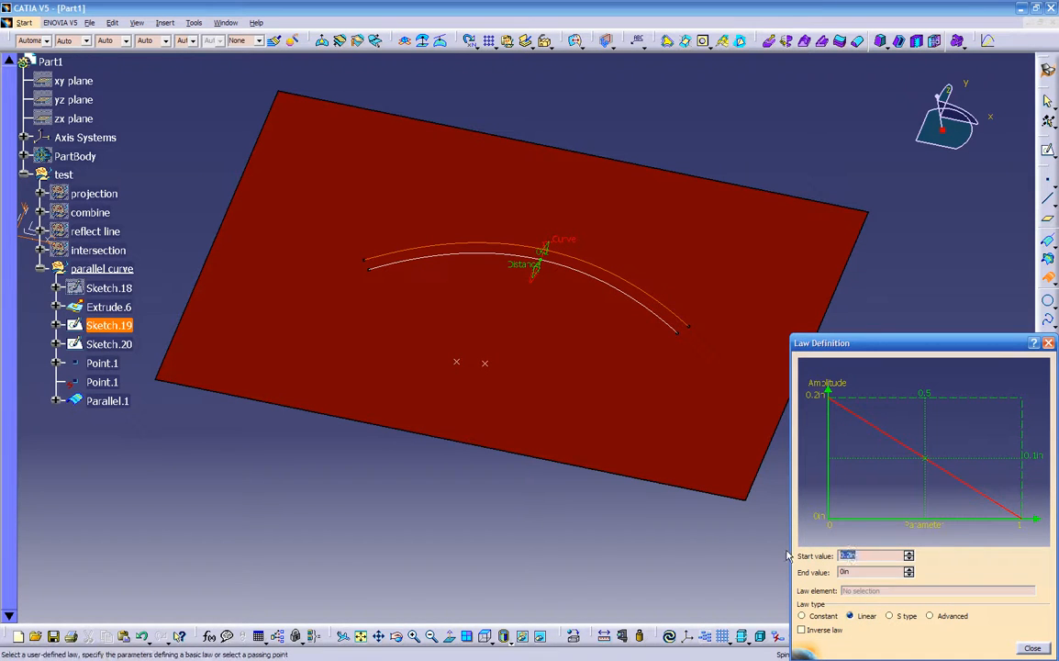
{"action": "key", "text": "Tab"}
{"action": "type", "text": "-.2"}
{"action": "left_click", "coordinate": [819, 616]}
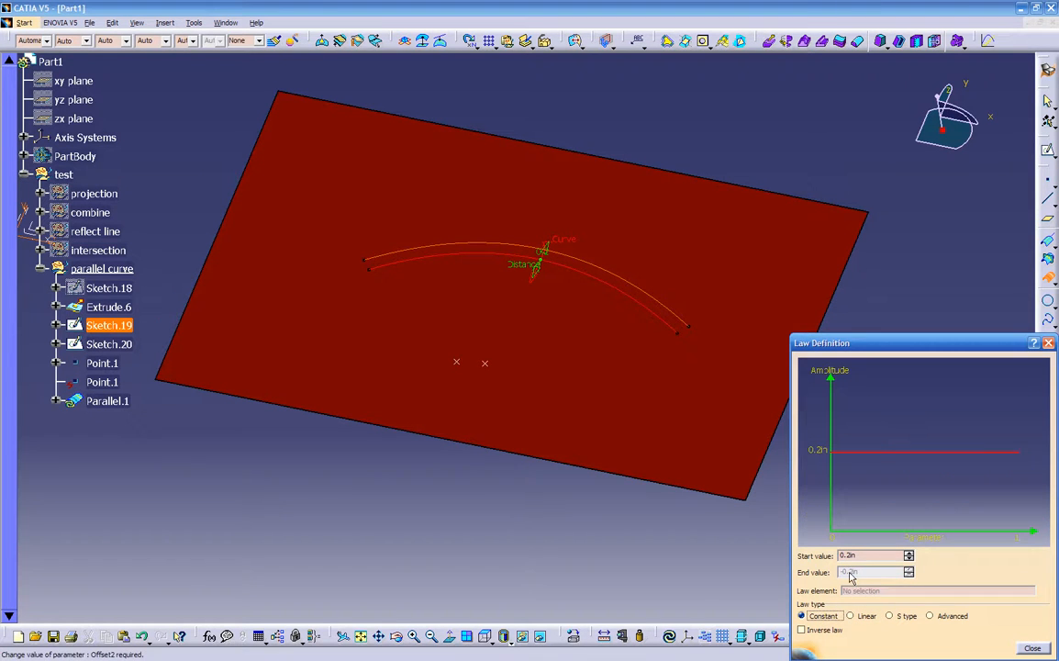
{"action": "left_click", "coordinate": [852, 616]}
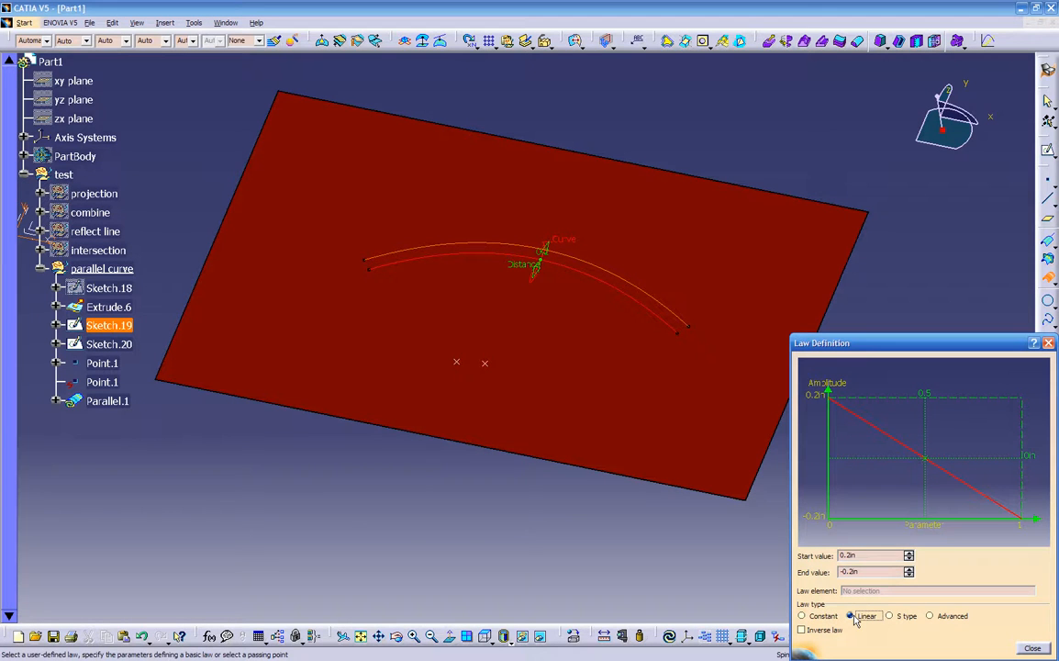
{"action": "left_click", "coordinate": [1030, 649]}
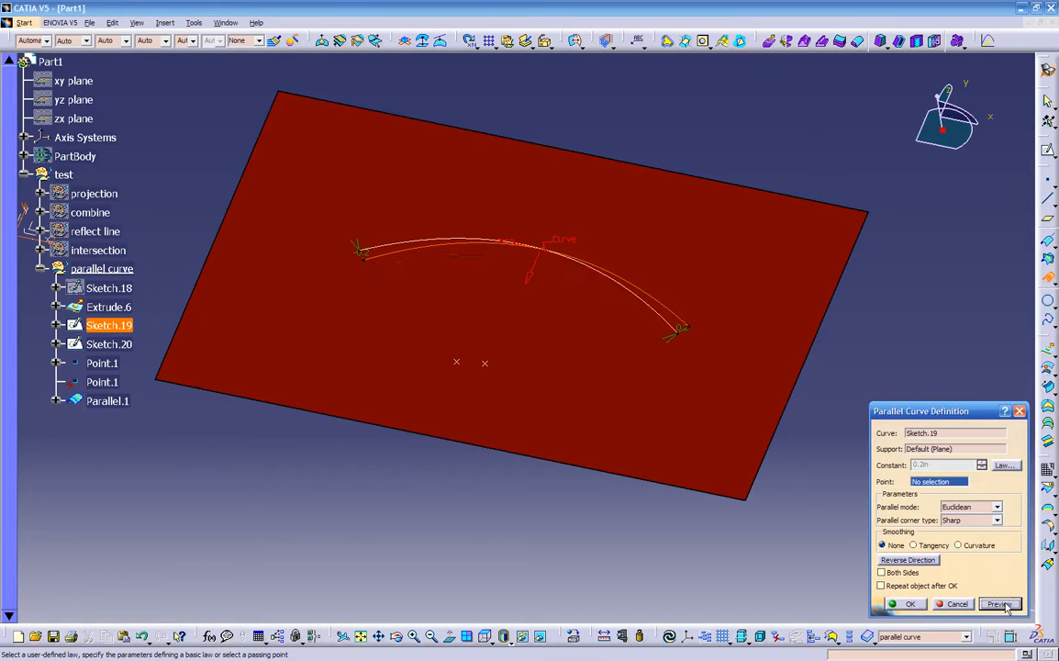
{"action": "middle_click_drag", "start_coordinate": [409, 298], "coordinate": [303, 225]}
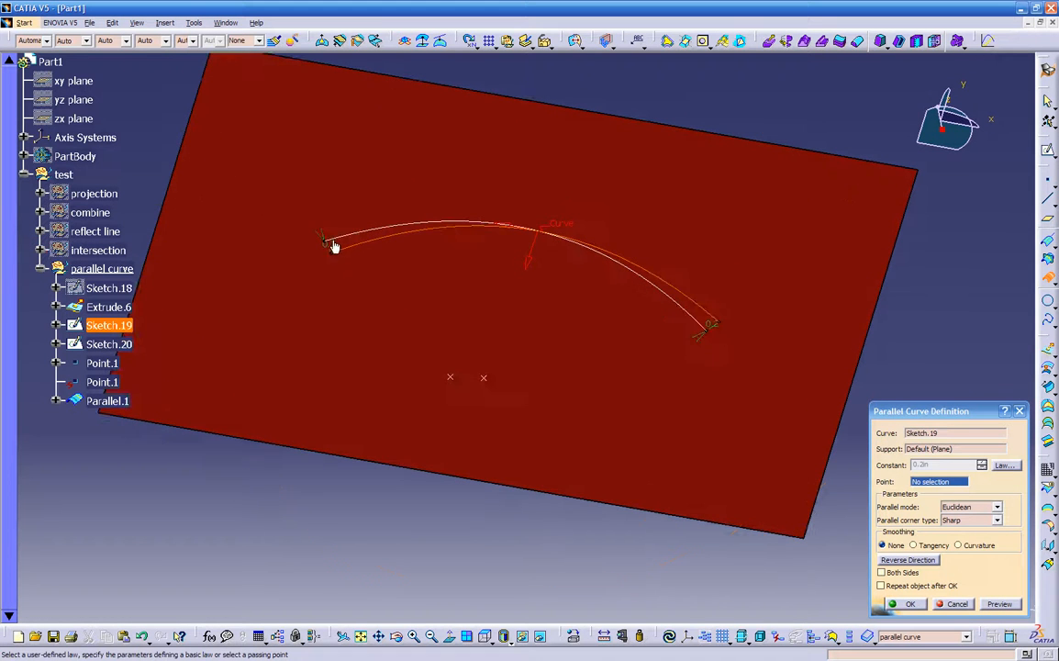
- Change the offset law to S type from 0.2 in to -0.2 in and preview the parallel curve
{"action": "middle_click_drag", "start_coordinate": [544, 324], "coordinate": [532, 395]}
{"action": "left_click", "coordinate": [1005, 466]}
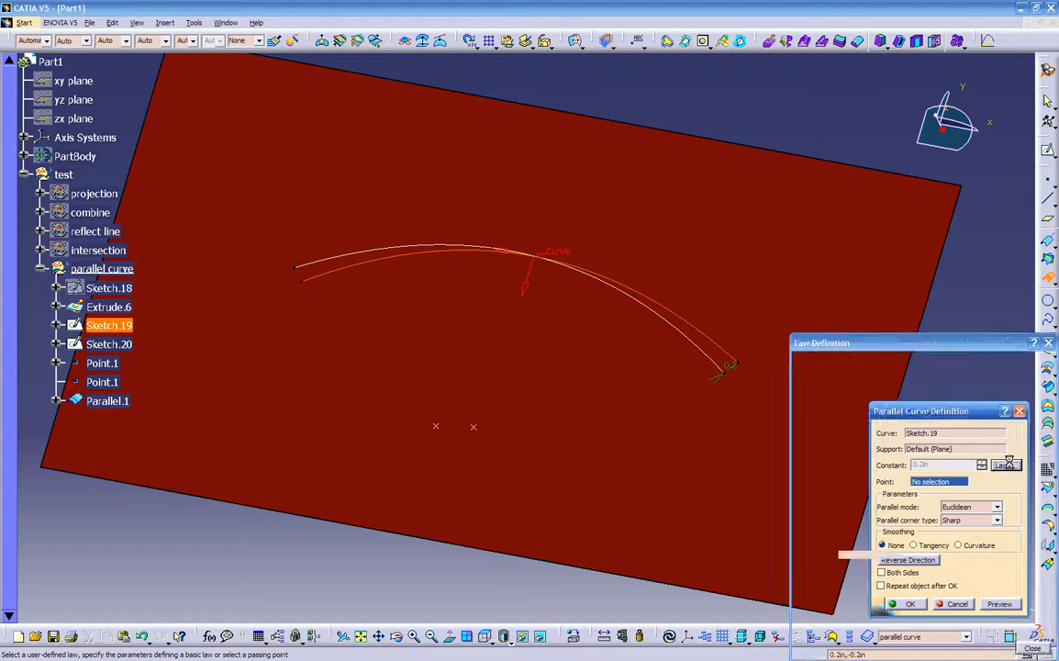
{"action": "left_click", "coordinate": [889, 616]}
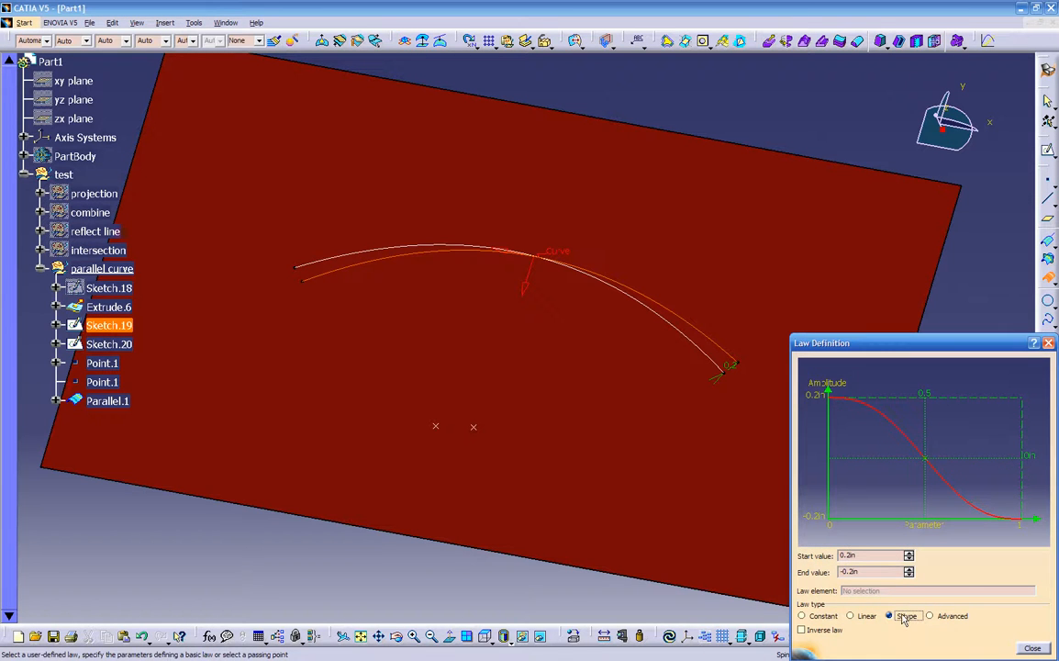
{"action": "left_click", "coordinate": [1032, 648]}
{"action": "left_click", "coordinate": [1032, 648]}
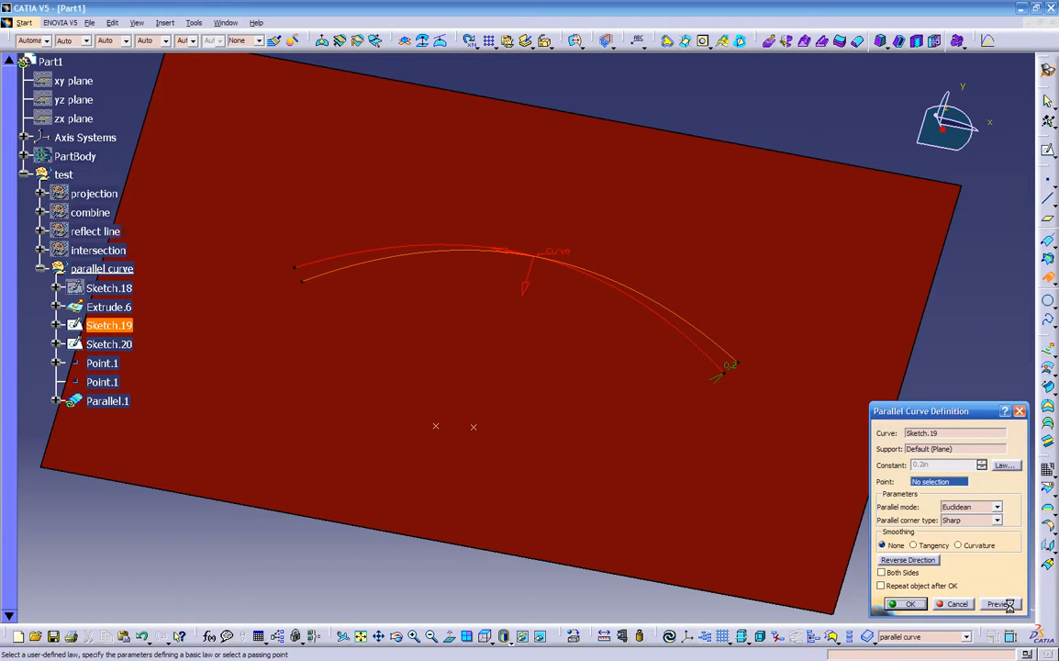
{"action": "left_click", "coordinate": [1010, 602]}
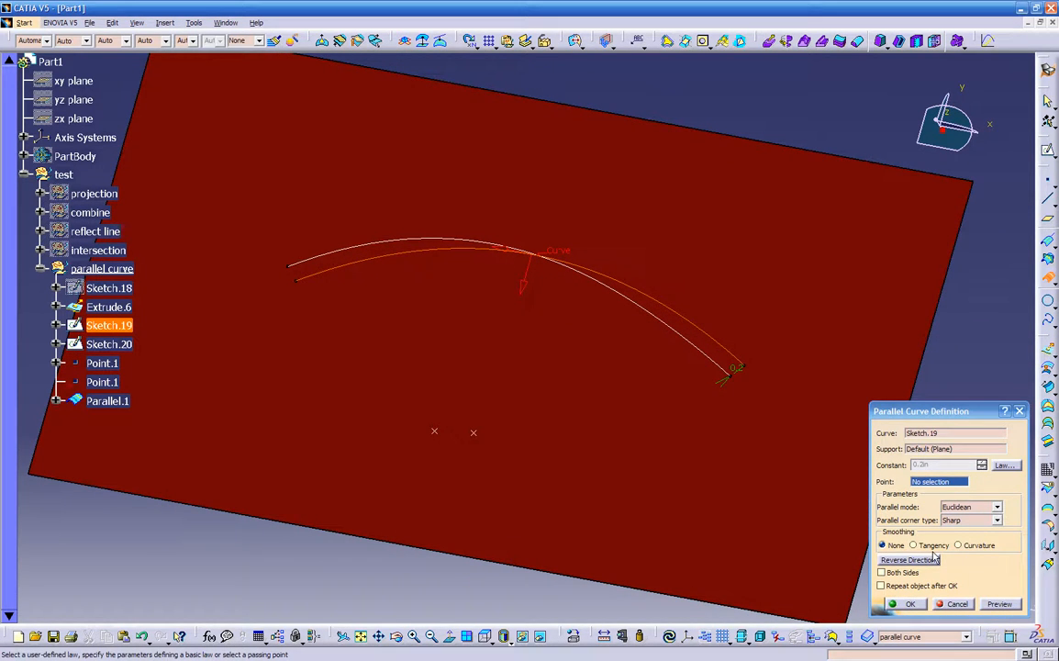
- Set the S type law's start value to 0 in and end value to -0.5 in, and preview the parallel curve
{"action": "left_click", "coordinate": [1004, 465]}
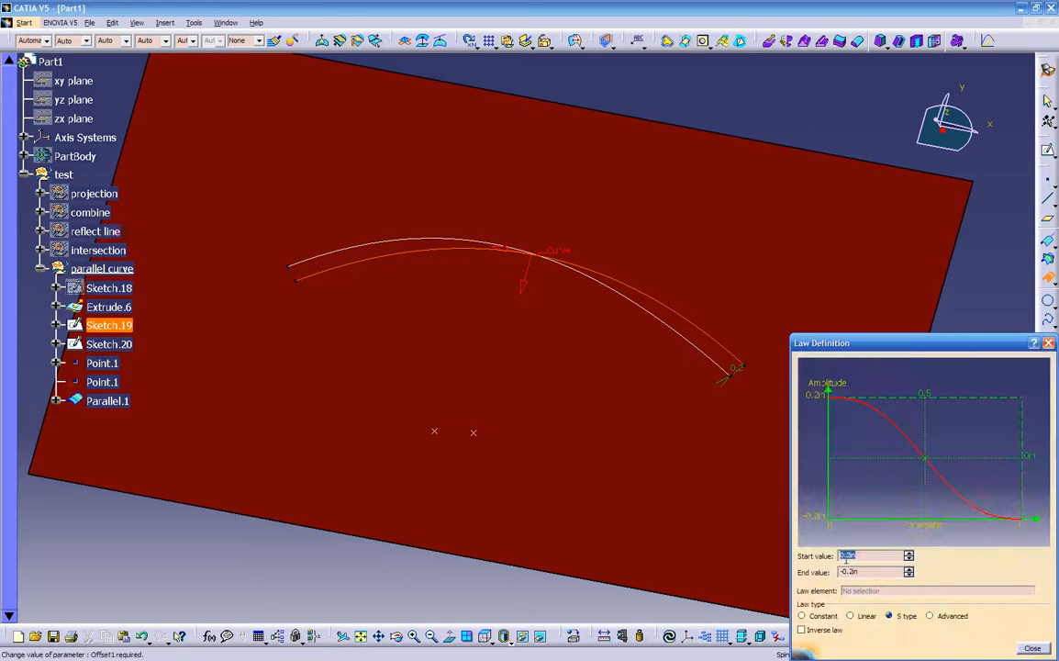
{"action": "type", "text": "0"}
{"action": "key", "text": "Tab"}
{"action": "type", "text": "-"}
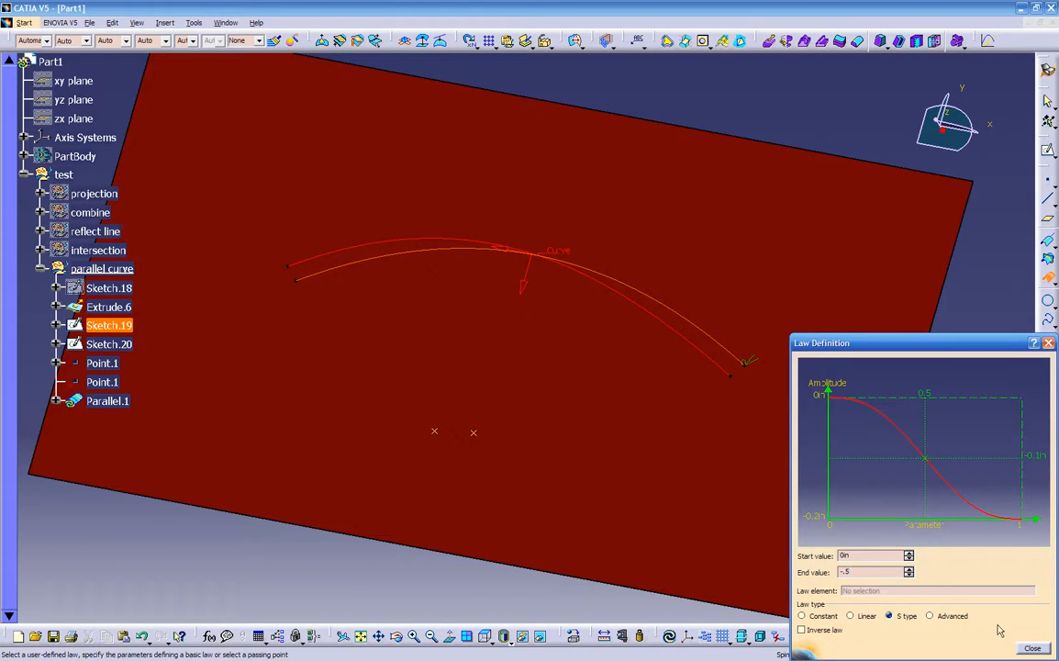
{"action": "left_click", "coordinate": [1031, 648]}
{"action": "left_click", "coordinate": [1002, 605]}
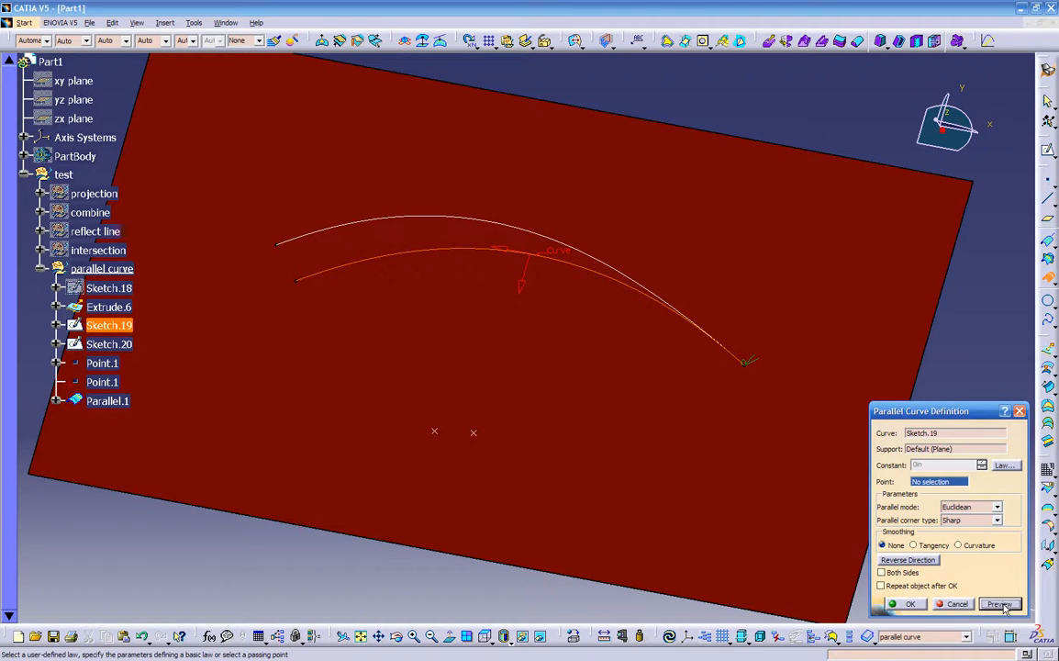
{"action": "middle_click_drag", "start_coordinate": [504, 397], "coordinate": [661, 419]}
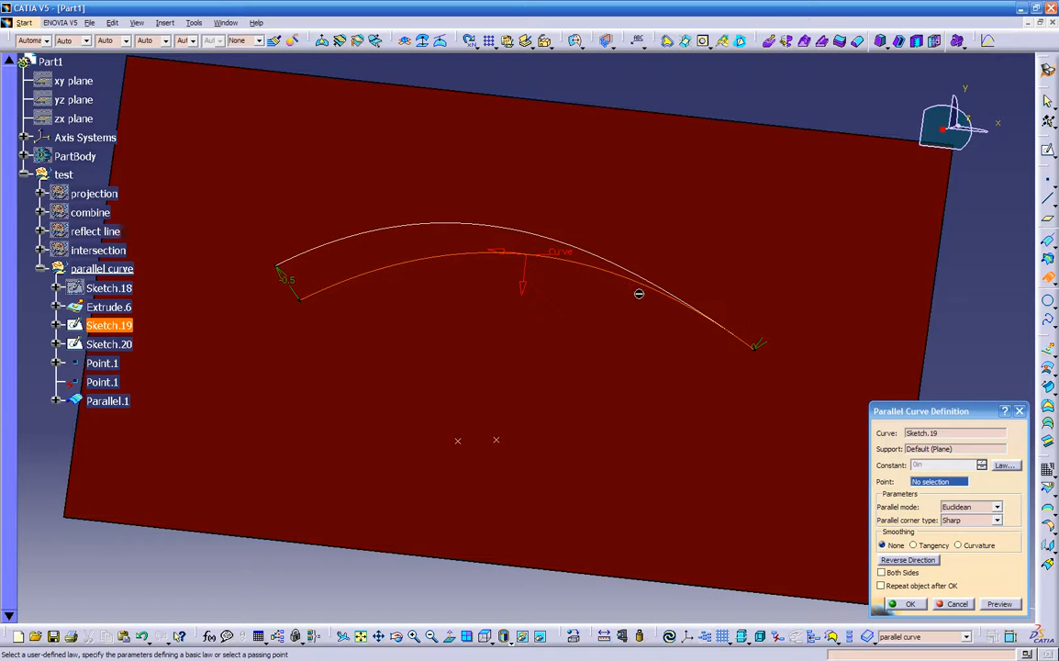
- Switch the offset law to Linear with the same start and end values and preview the parallel curve
{"action": "left_click", "coordinate": [1005, 466]}
{"action": "left_click", "coordinate": [850, 615]}
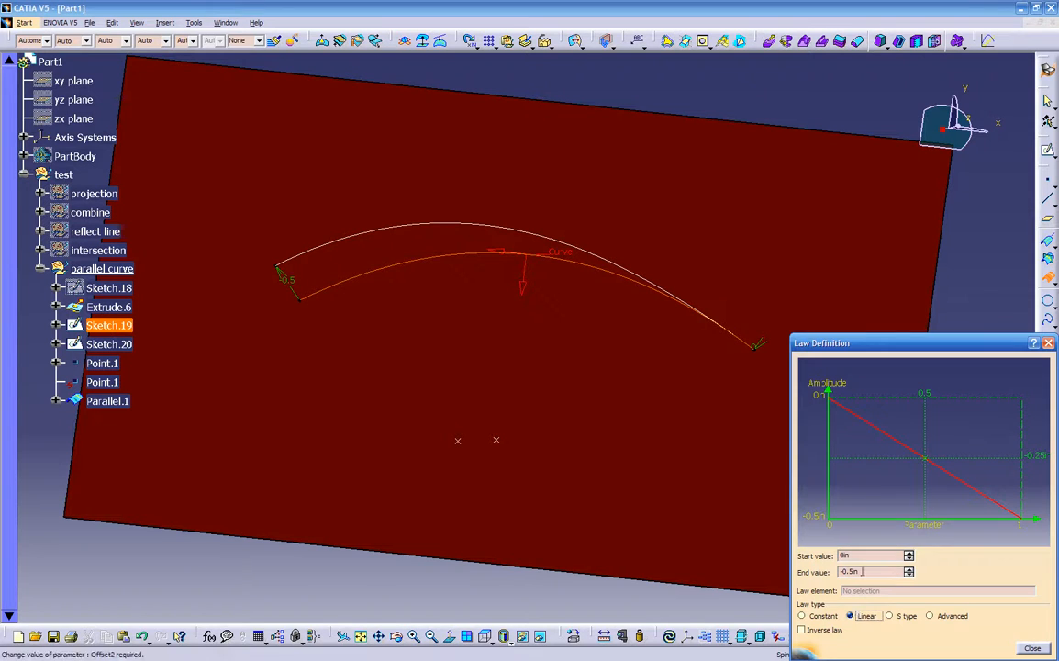
{"action": "left_click", "coordinate": [1032, 648]}
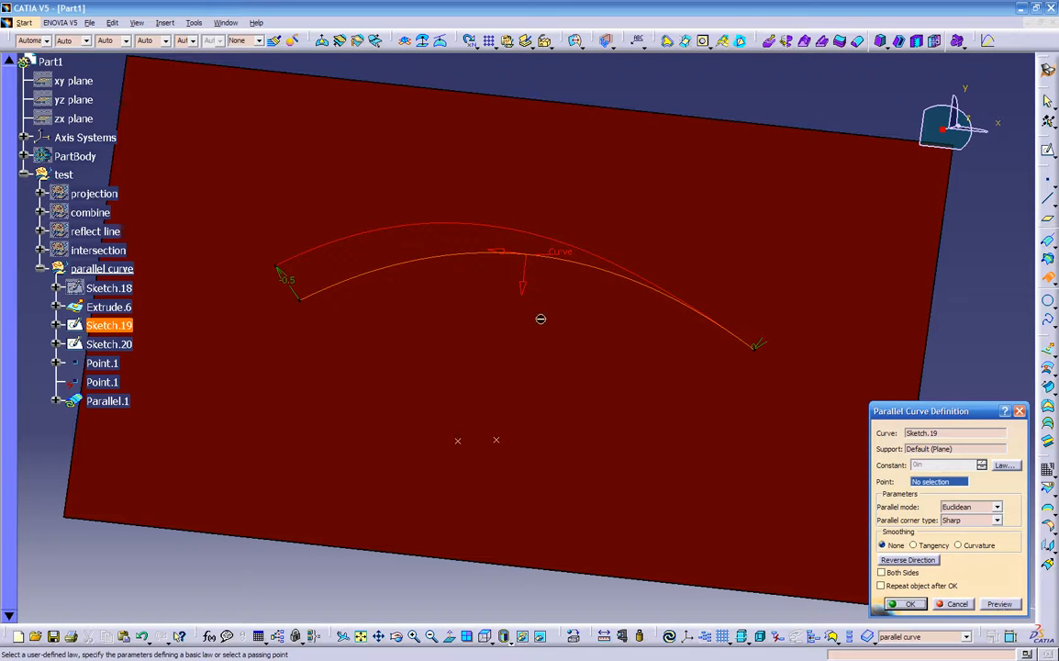
{"action": "left_click", "coordinate": [997, 603]}
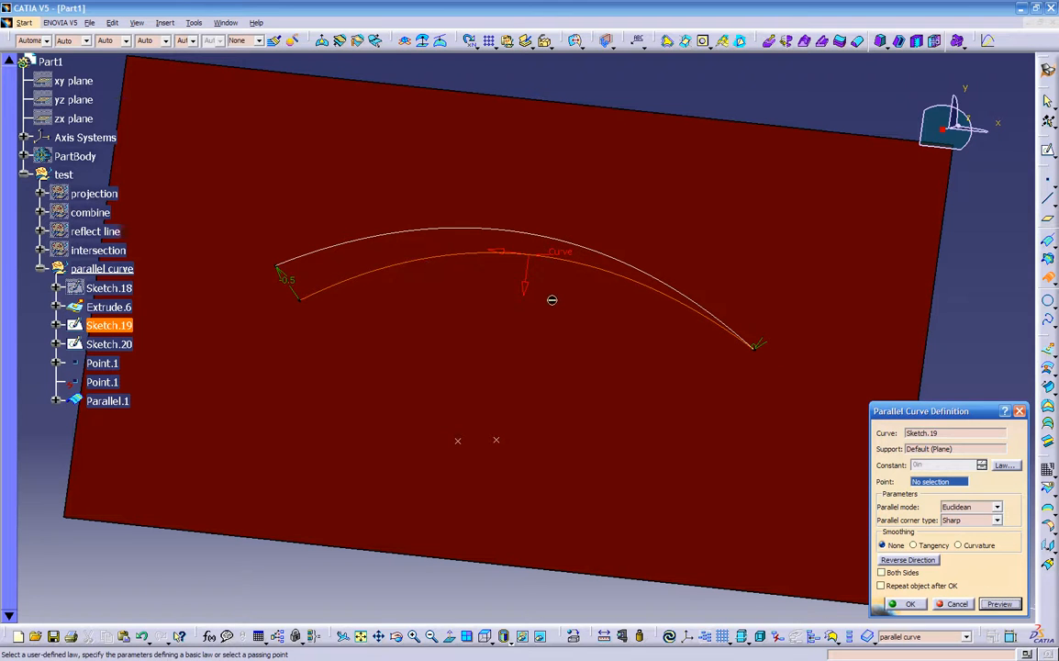
- Return the offset law to S type, set its end value to 0.5 in, and preview the parallel curve
{"action": "left_click", "coordinate": [1005, 465]}
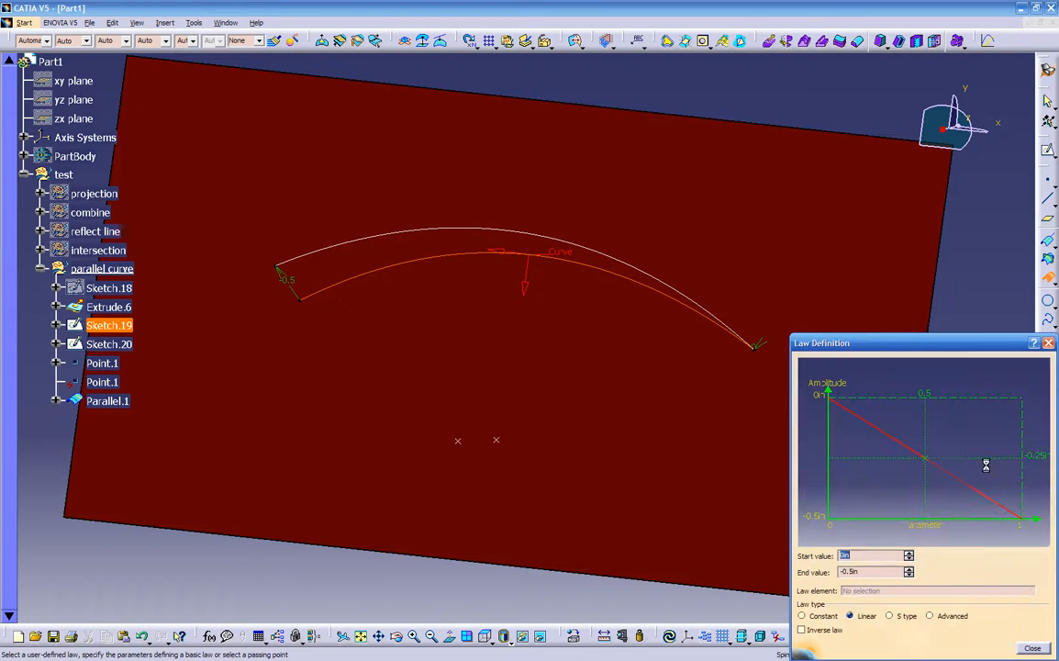
{"action": "left_click", "coordinate": [894, 616]}
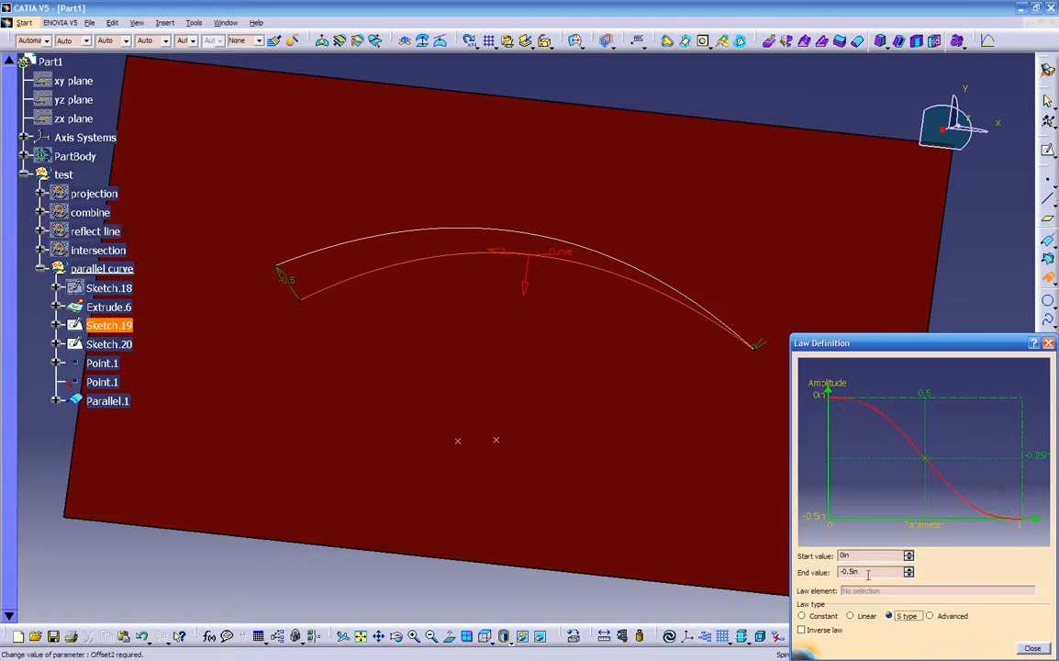
{"action": "double_click", "coordinate": [872, 571]}
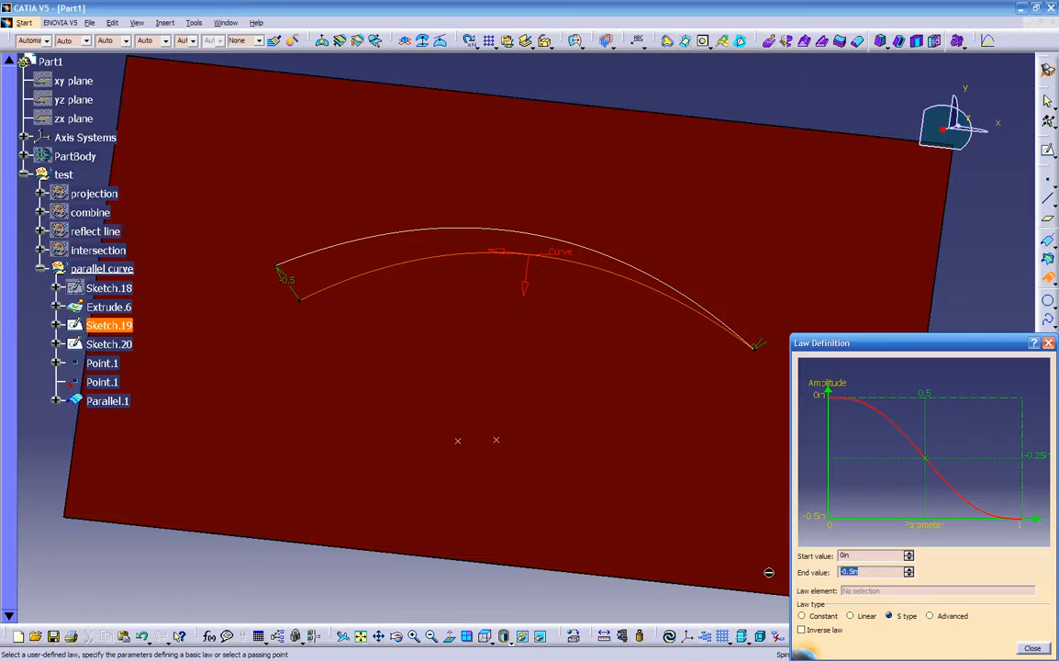
{"action": "type", "text": "-.5"}
{"action": "left_click", "coordinate": [1032, 648]}
{"action": "left_click", "coordinate": [1000, 605]}
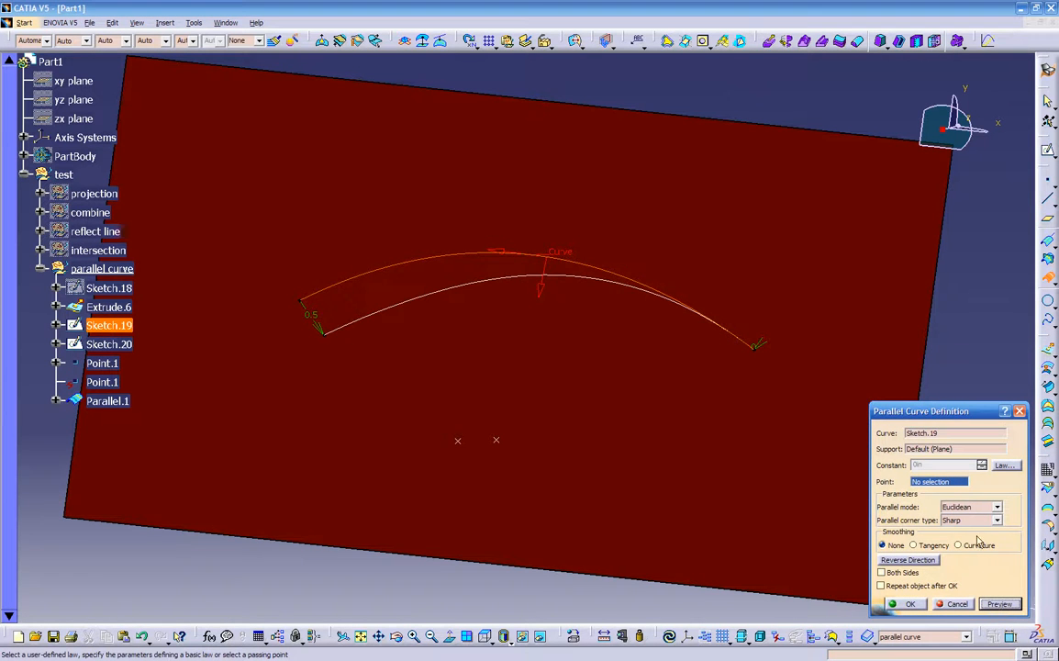
- Set the law's start value to 0.2 in and end value to 1 in, and create the parallel curve
{"action": "left_click", "coordinate": [1004, 466]}
{"action": "type", "text": ".2"}
{"action": "key", "text": "Tab"}
{"action": "type", "text": "1"}
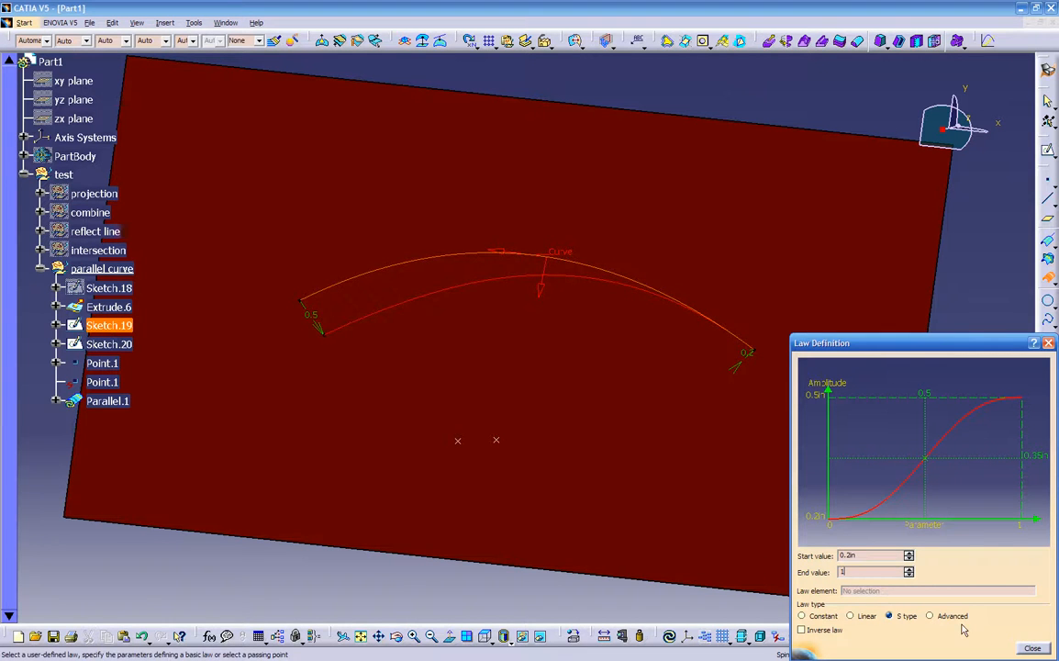
{"action": "left_click", "coordinate": [1031, 648]}
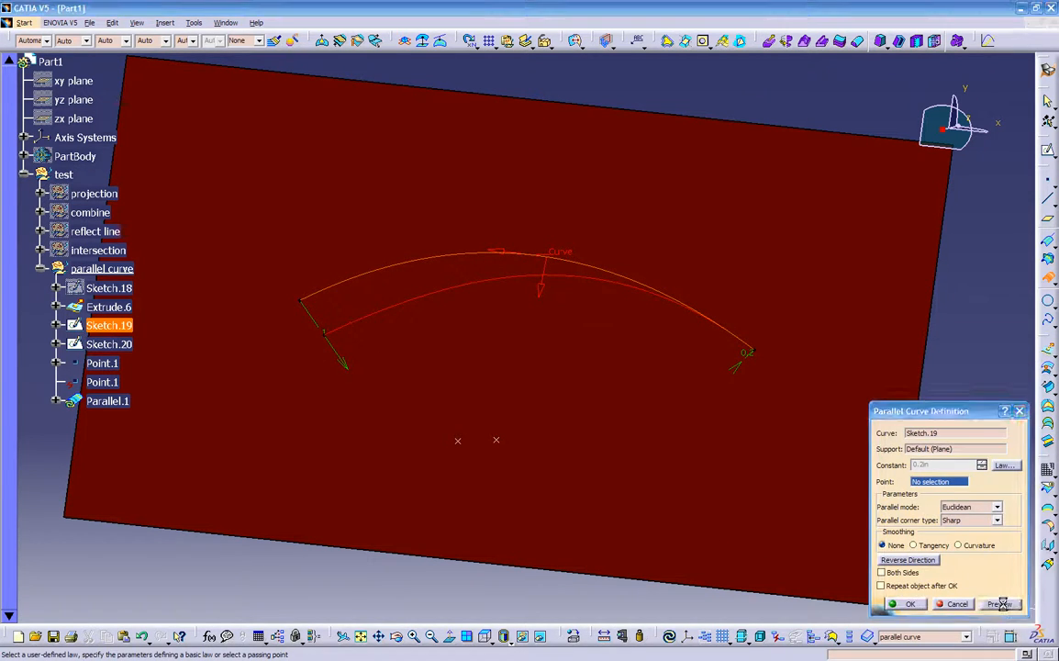
{"action": "middle_click_drag", "start_coordinate": [643, 411], "coordinate": [503, 303]}
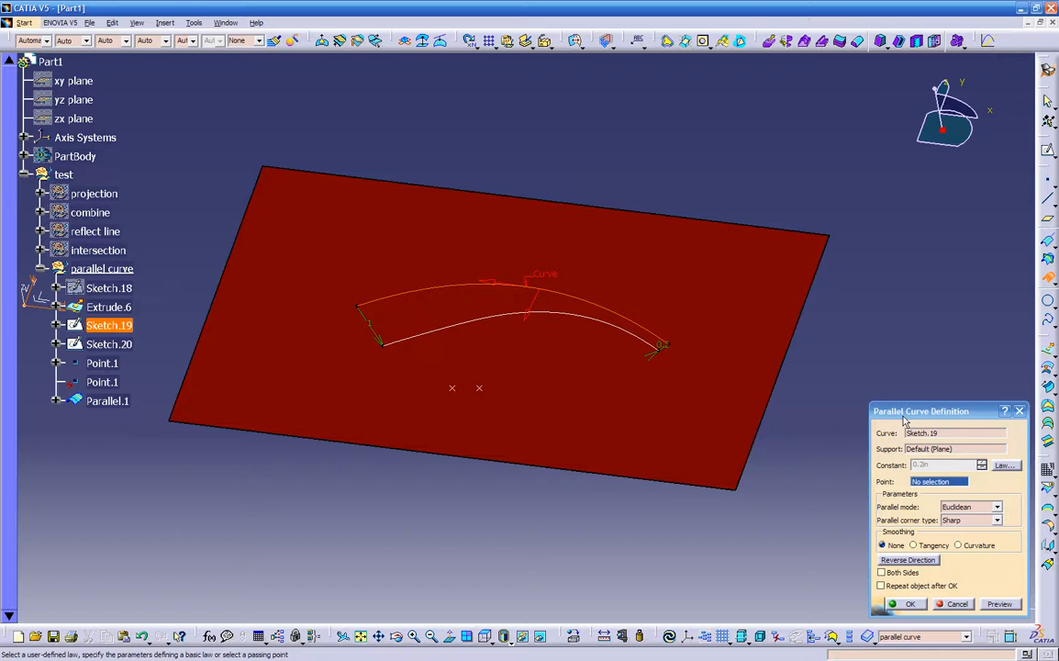
{"action": "left_click", "coordinate": [894, 603]}
- Collapse the parallel curve set and insert a geometrical set named "3D curve offset" inside the test set
{"action": "middle_click_drag", "start_coordinate": [546, 518], "coordinate": [497, 519]}
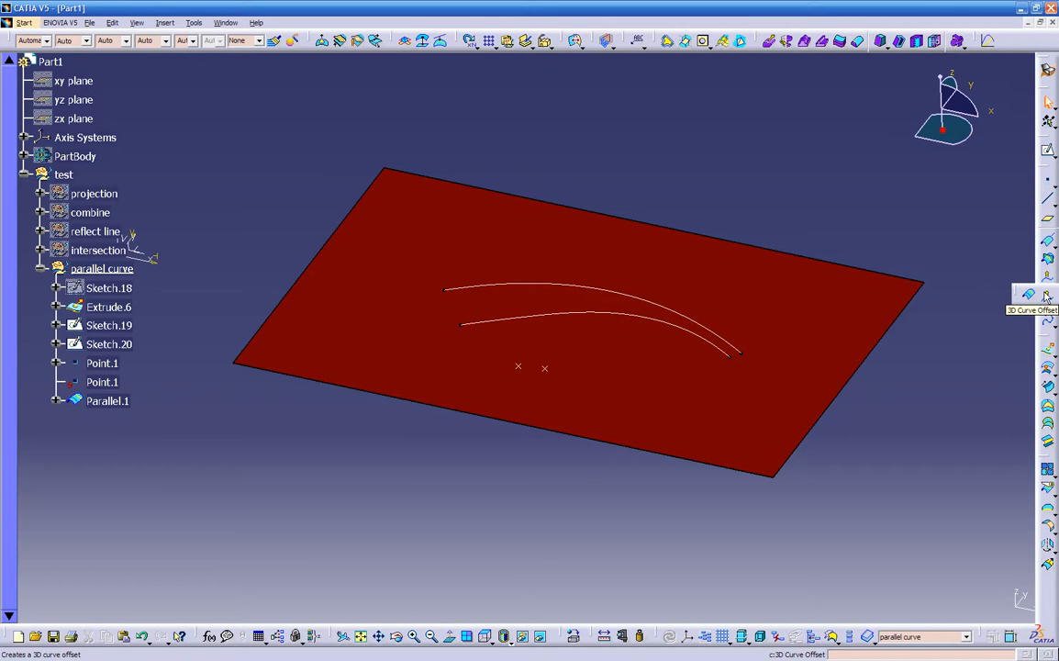
{"action": "left_click", "coordinate": [39, 268]}
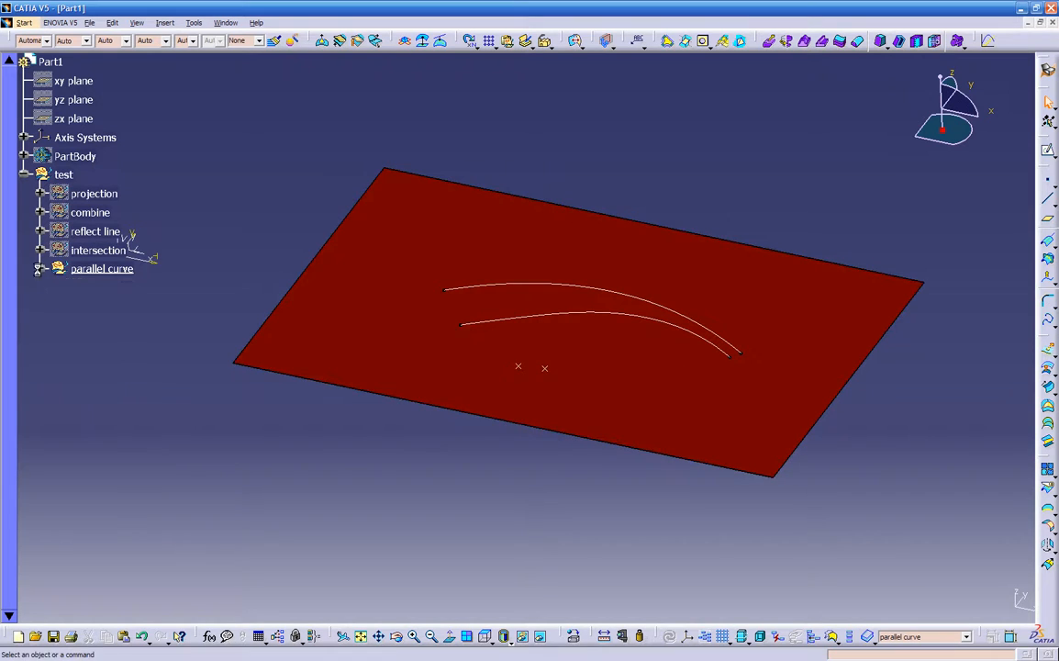
{"action": "left_click", "coordinate": [165, 22]}
{"action": "left_click", "coordinate": [176, 80]}
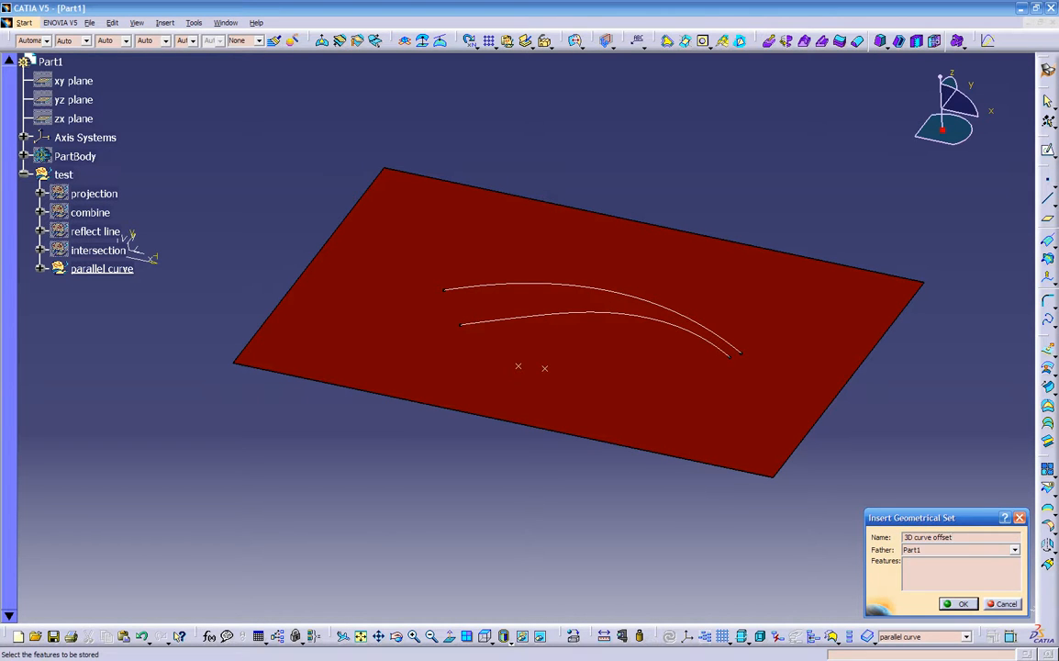
{"action": "left_click", "coordinate": [1015, 549]}
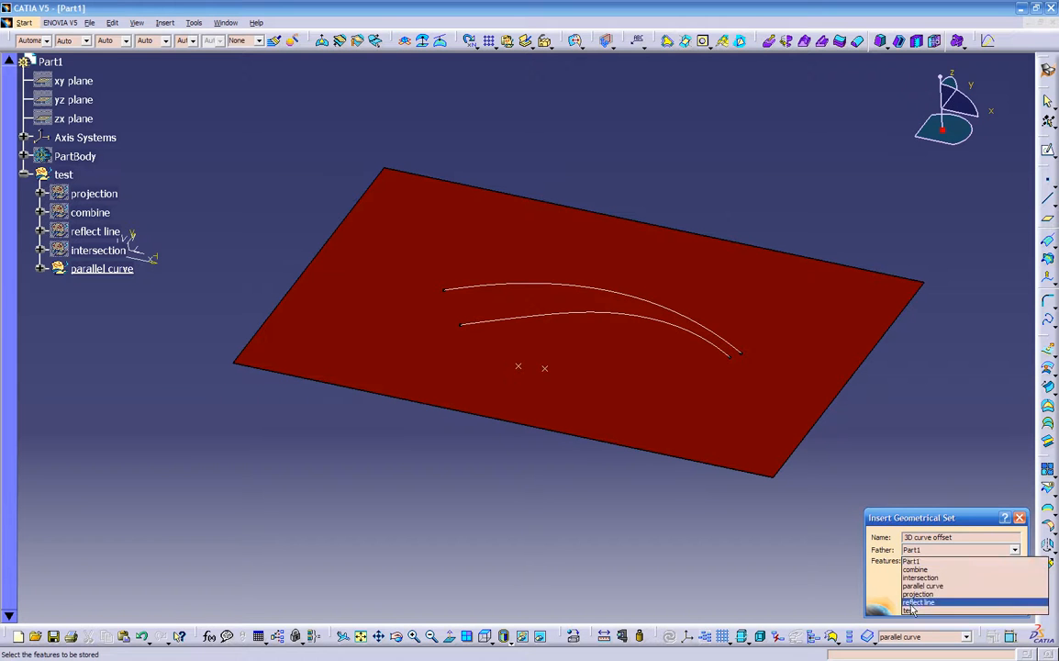
{"action": "left_click", "coordinate": [911, 610]}
{"action": "left_click", "coordinate": [954, 601]}
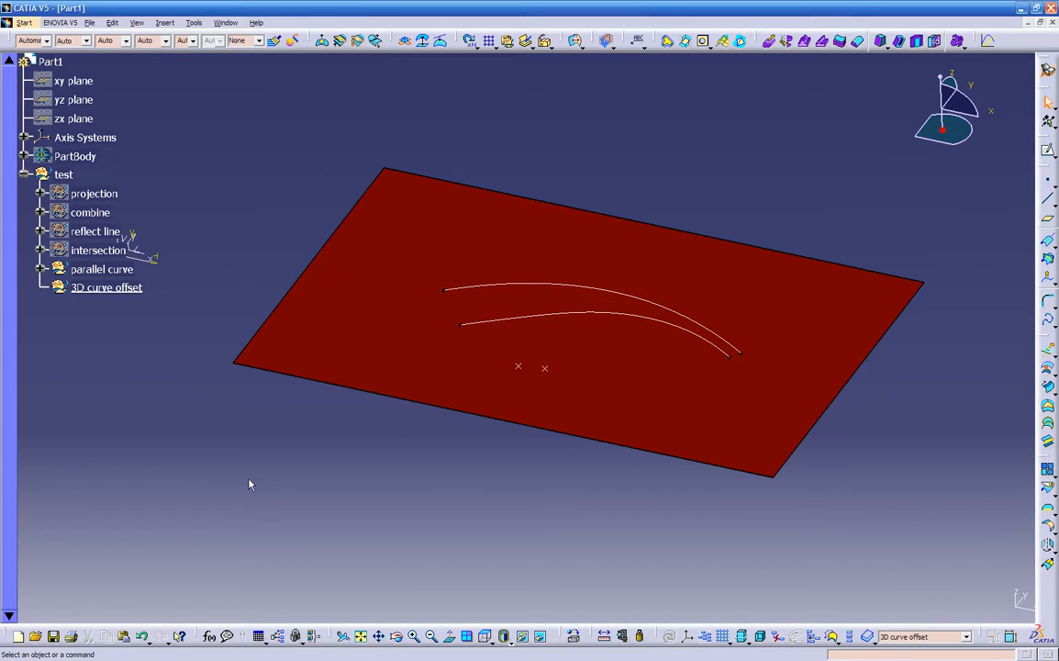
- Hide the parallel curve geometrical set
{"action": "right_click", "coordinate": [95, 269]}
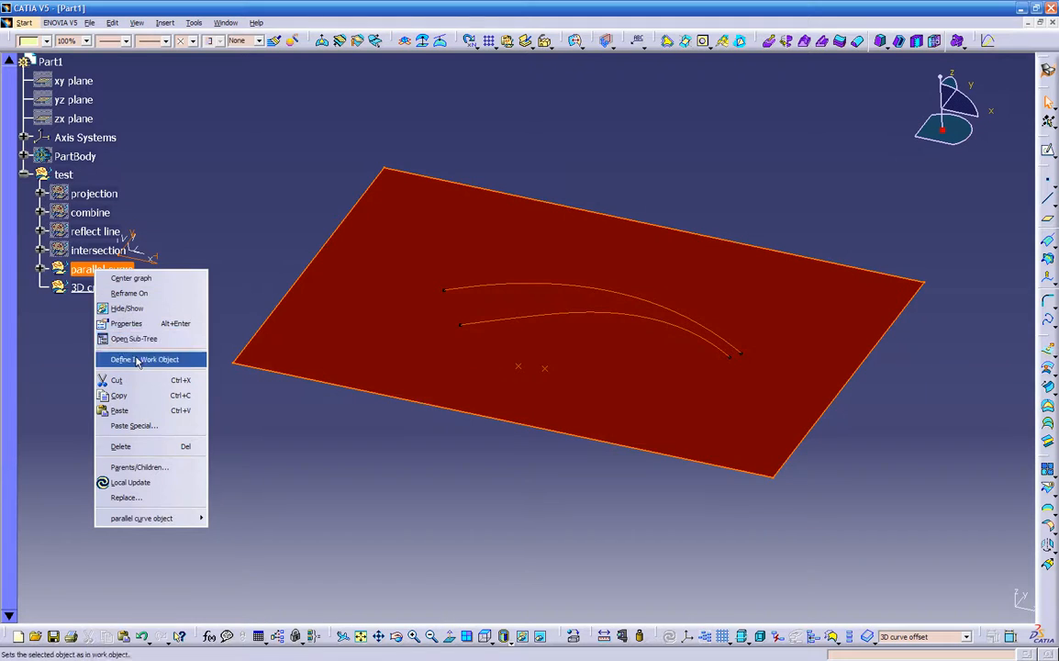
{"action": "left_click", "coordinate": [126, 309]}
{"action": "middle_click_drag", "start_coordinate": [230, 382], "coordinate": [473, 430]}
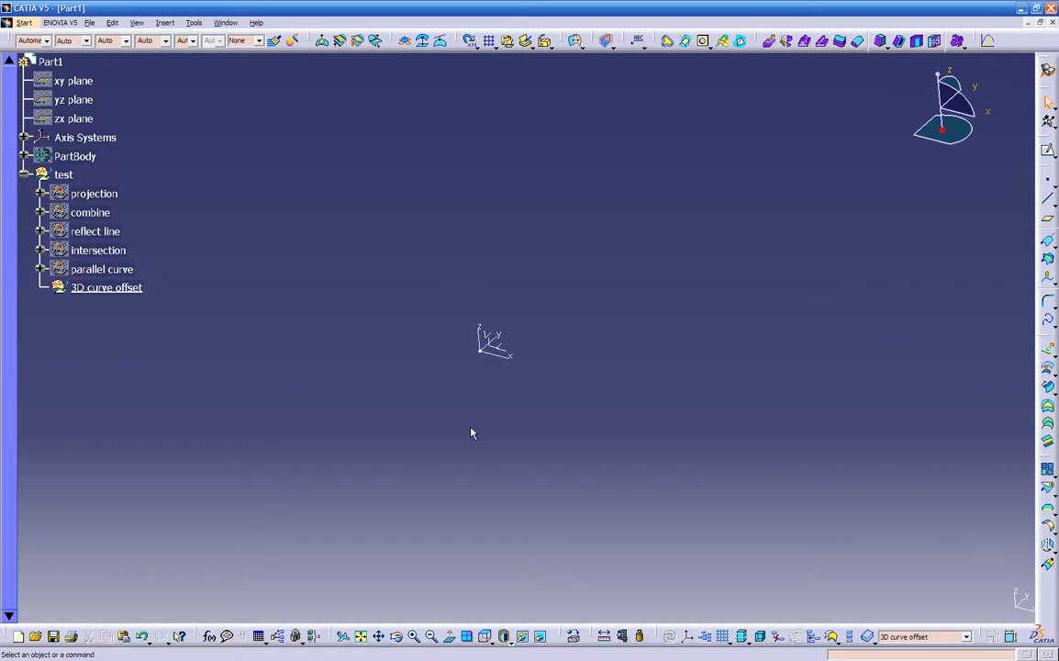
- Sketch an open, arching spline through four points on the absolute axis system's YZ plane and finish the sketch
{"action": "left_click", "coordinate": [493, 340]}
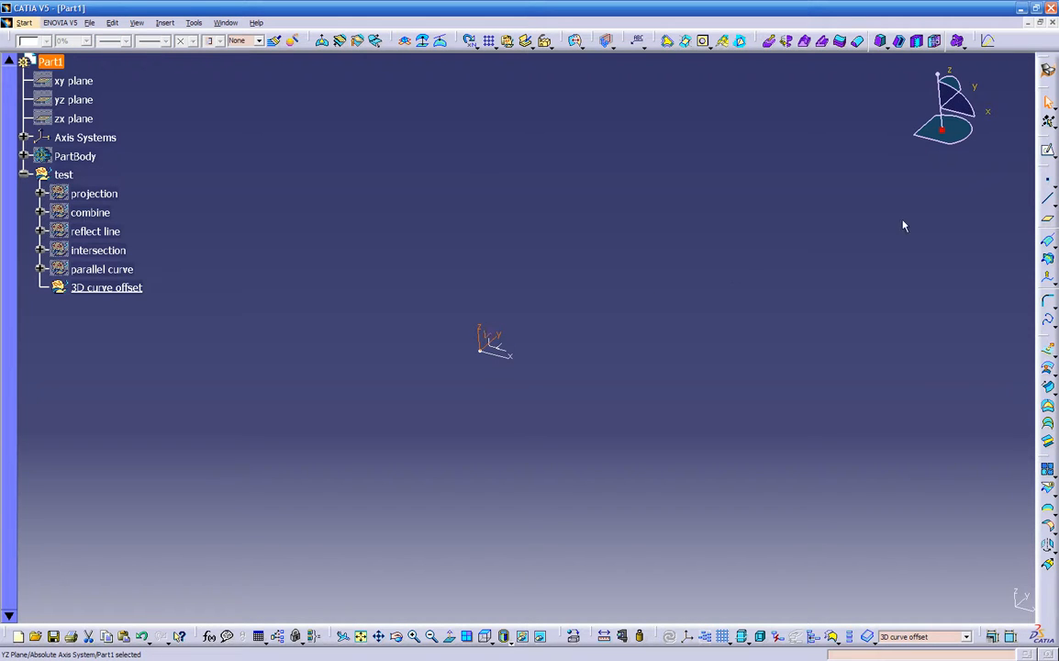
{"action": "left_click", "coordinate": [1048, 154]}
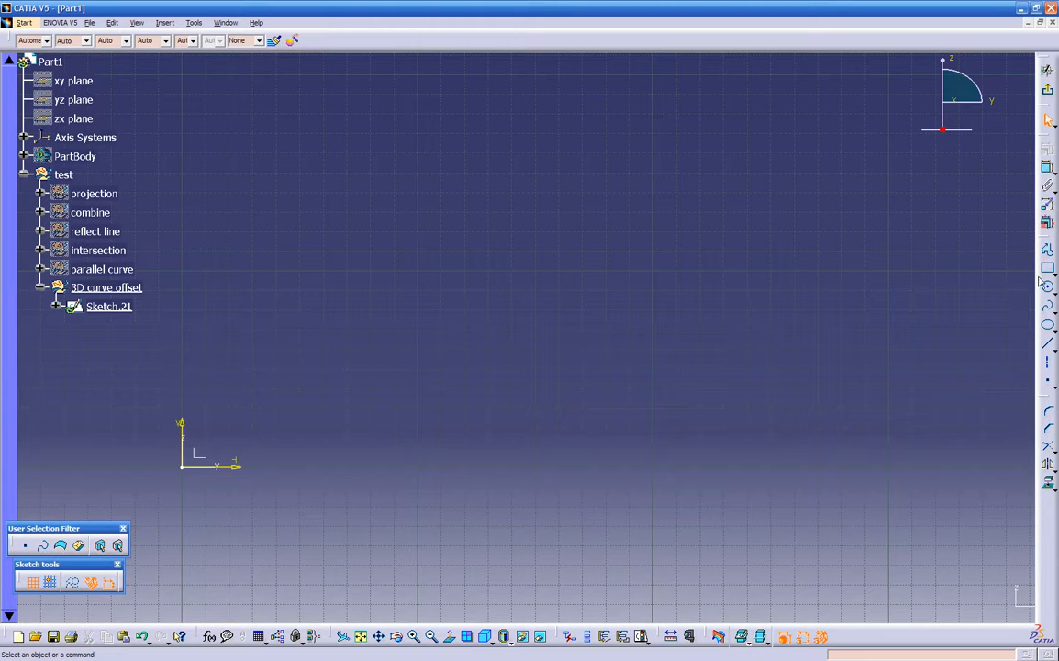
{"action": "left_click", "coordinate": [1048, 308]}
{"action": "left_click", "coordinate": [320, 460]}
{"action": "left_click", "coordinate": [368, 373]}
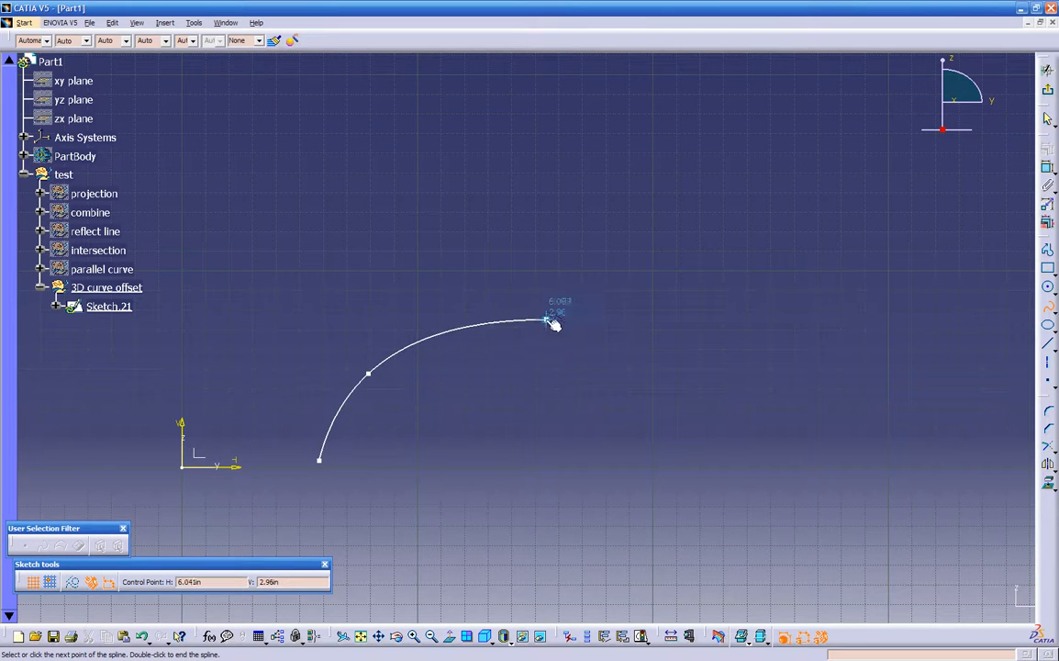
{"action": "left_click", "coordinate": [458, 326]}
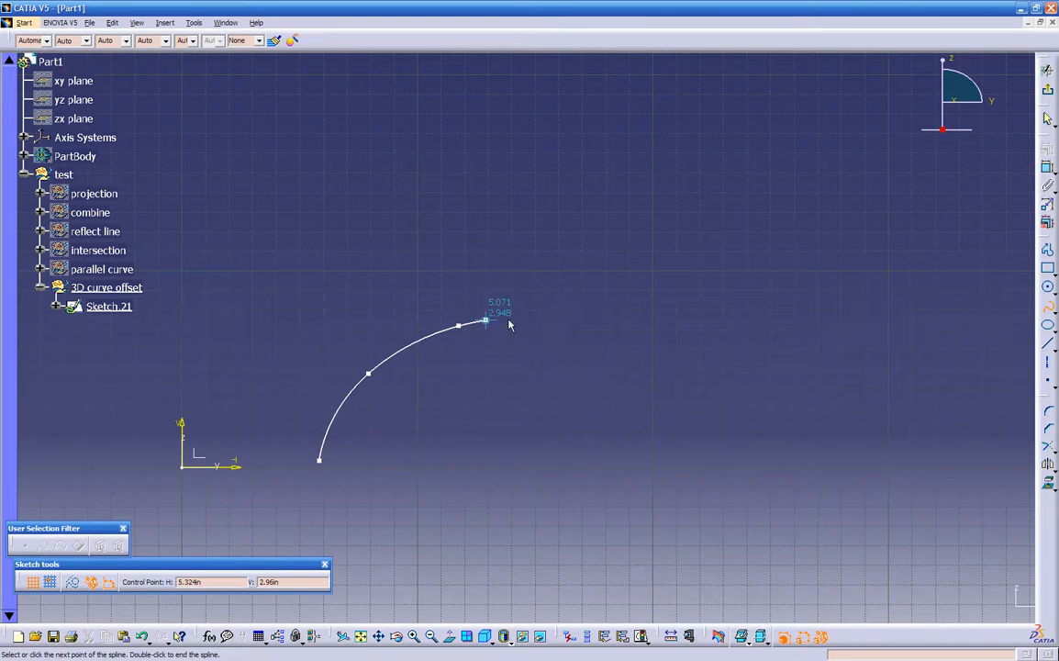
{"action": "left_click", "coordinate": [566, 312]}
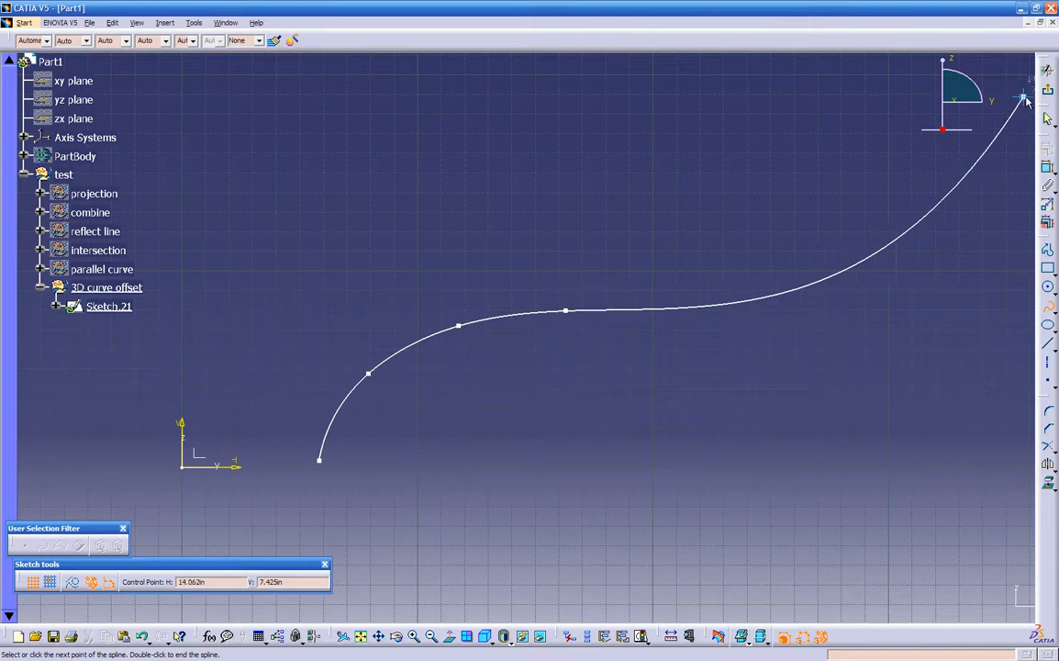
{"action": "left_click", "coordinate": [1050, 95]}
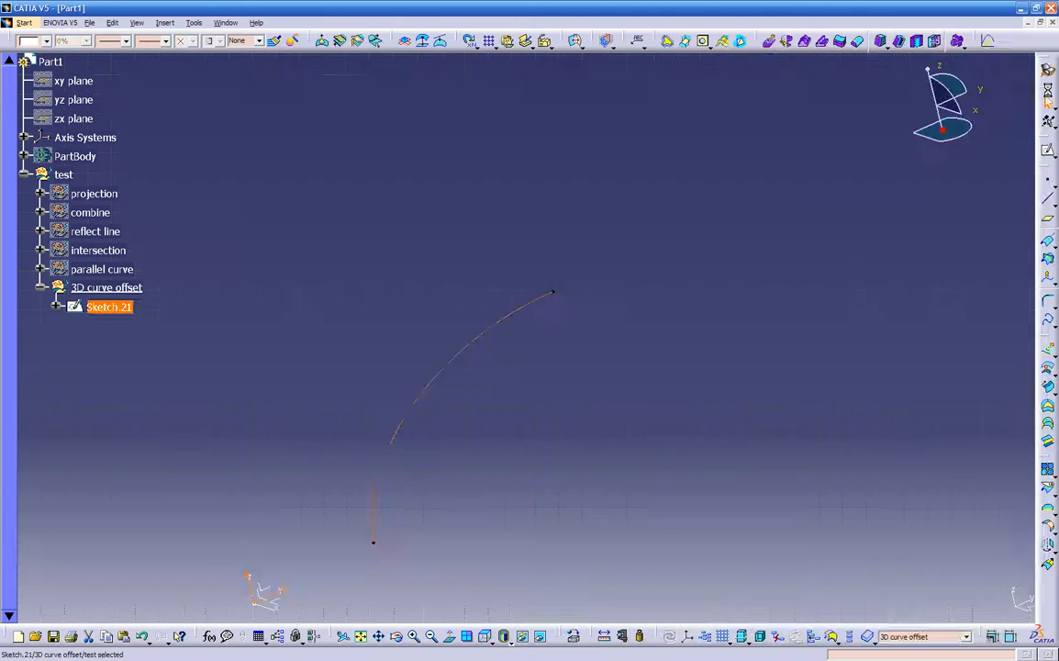
- Create a plane offset -3 in from the absolute axis system's YZ plane
{"action": "mouse_move", "coordinate": [614, 528]}
{"action": "middle_mouse_down"}
{"action": "mouse_move", "coordinate": [532, 557]}
{"action": "mouse_move", "coordinate": [385, 461]}
{"action": "mouse_move", "coordinate": [608, 406]}
{"action": "mouse_move", "coordinate": [529, 427]}
{"action": "mouse_move", "coordinate": [522, 446]}
{"action": "mouse_move", "coordinate": [458, 445]}
{"action": "middle_mouse_up"}
{"action": "left_click", "coordinate": [435, 425]}
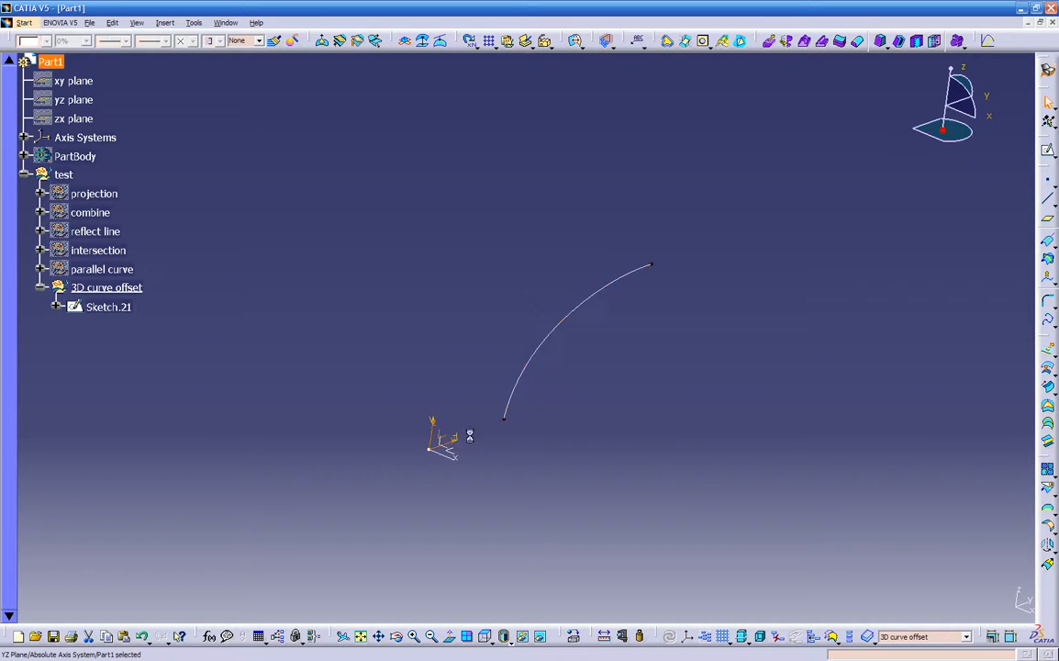
{"action": "left_click", "coordinate": [1047, 218]}
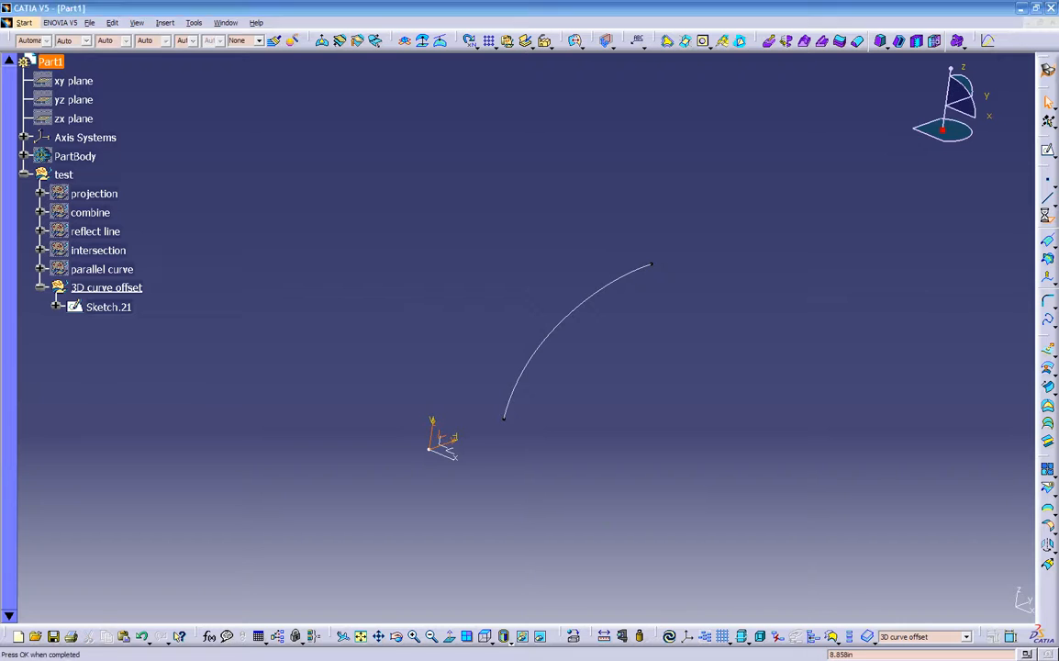
{"action": "middle_click_drag", "start_coordinate": [630, 409], "coordinate": [548, 504]}
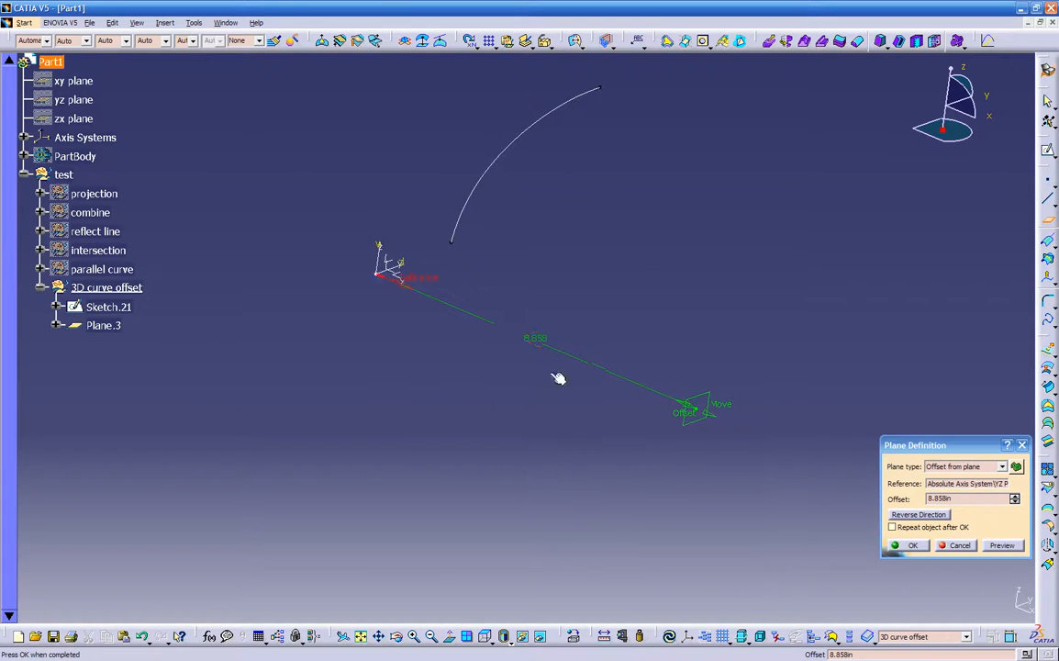
{"action": "left_click_drag", "start_coordinate": [954, 500], "coordinate": [840, 498]}
{"action": "type", "text": "-3"}
{"action": "middle_click_drag", "start_coordinate": [512, 486], "coordinate": [624, 498]}
{"action": "left_click", "coordinate": [916, 545]}
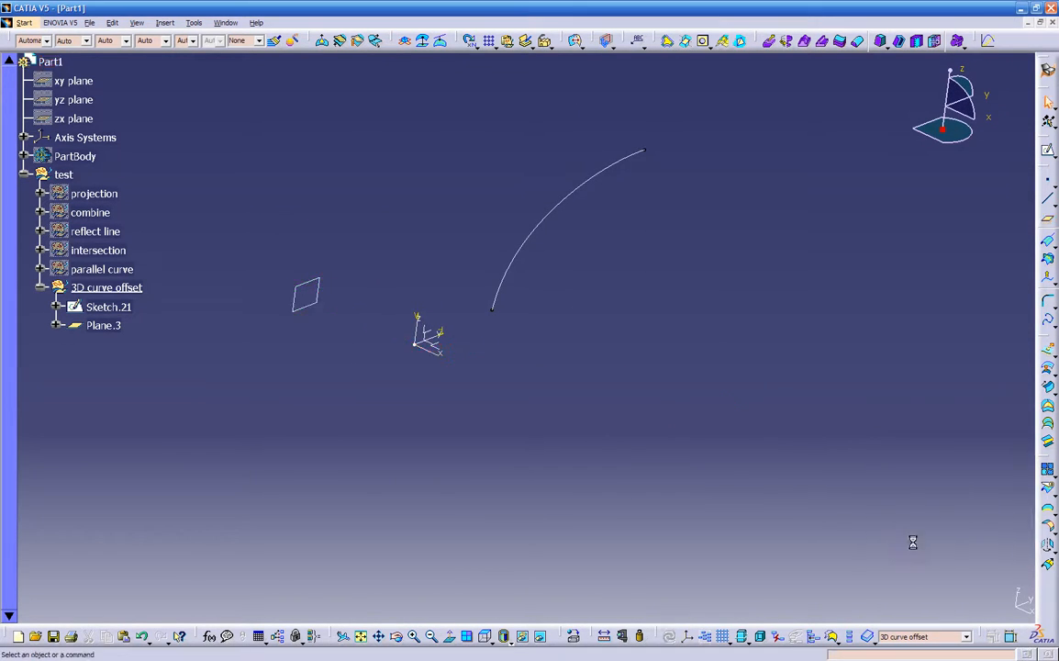
- Sketch an open, rising spline through five points on the offset plane and finish the sketch
{"action": "left_click", "coordinate": [299, 290]}
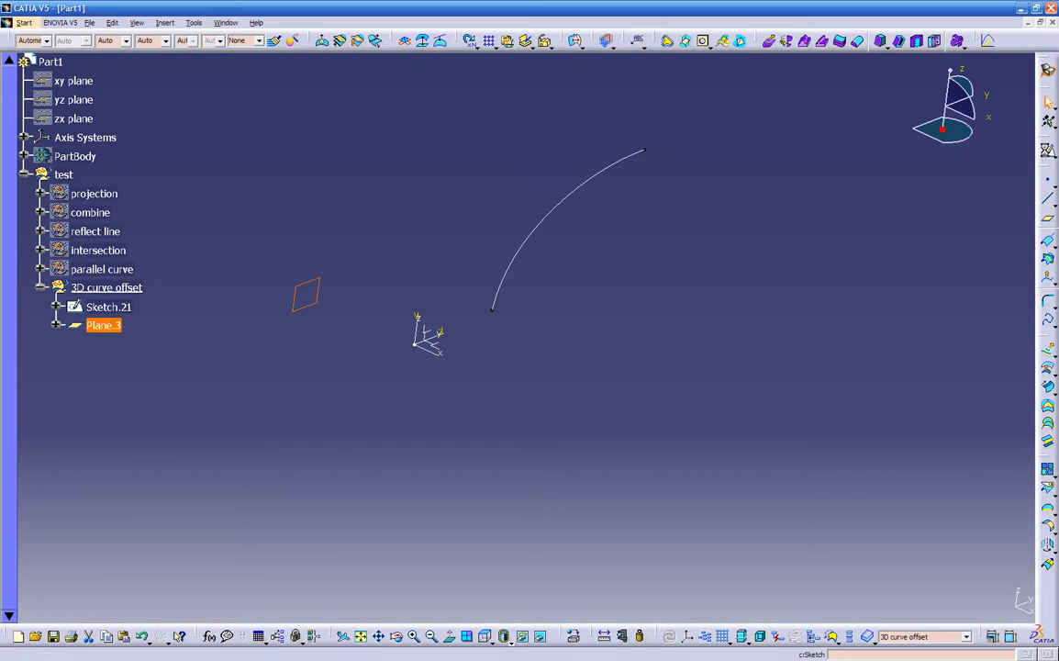
{"action": "left_click", "coordinate": [1046, 150]}
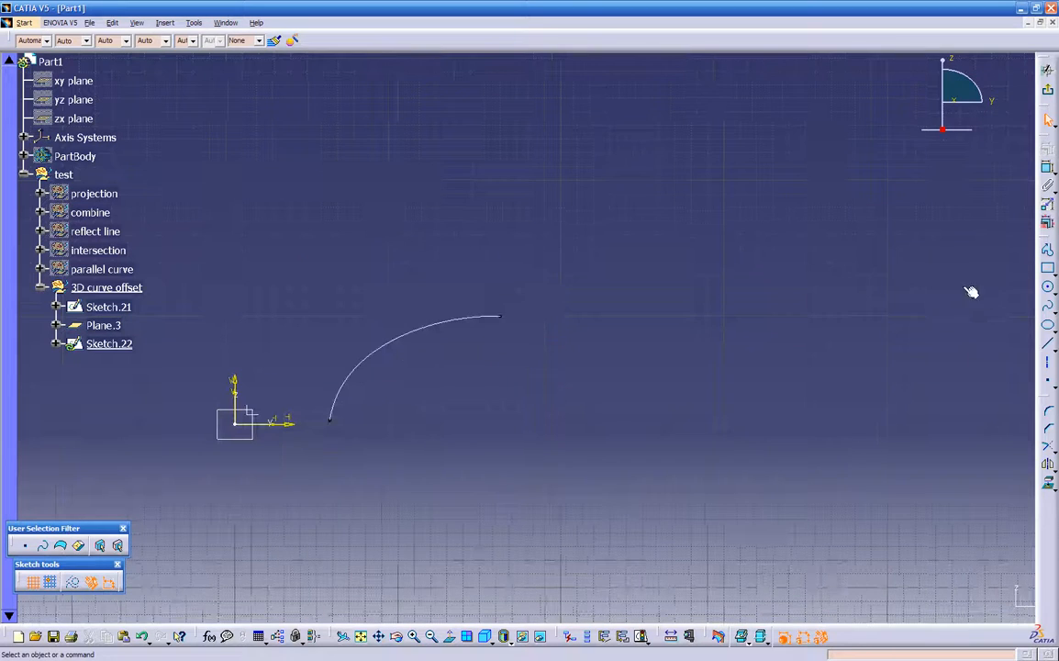
{"action": "left_click", "coordinate": [1049, 309]}
{"action": "left_click", "coordinate": [516, 314]}
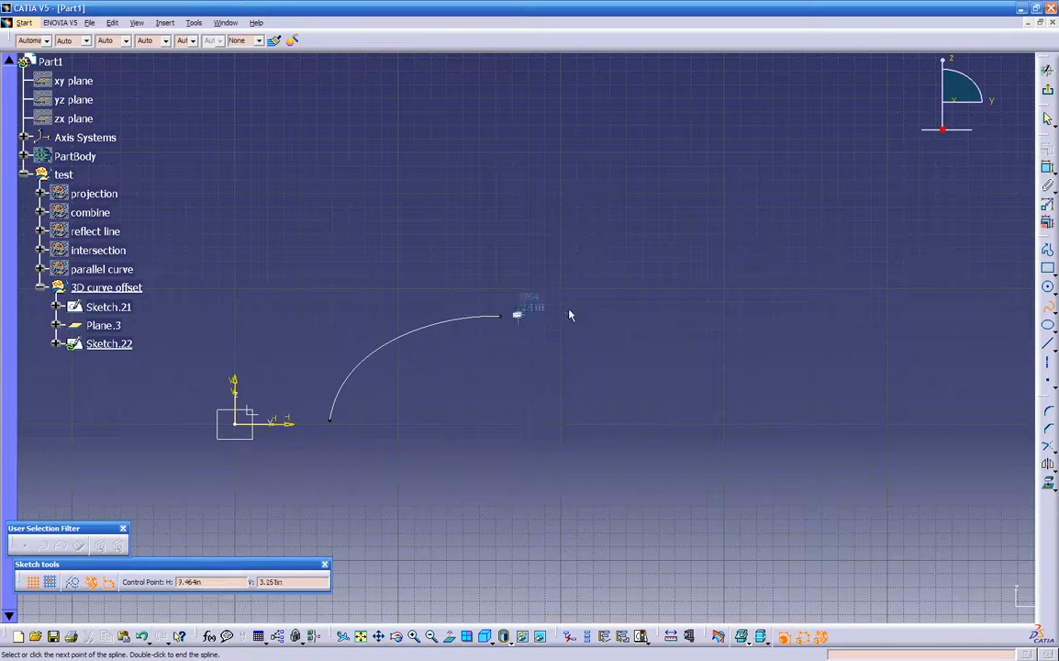
{"action": "left_click", "coordinate": [649, 305]}
{"action": "left_click", "coordinate": [705, 226]}
{"action": "left_click", "coordinate": [711, 176]}
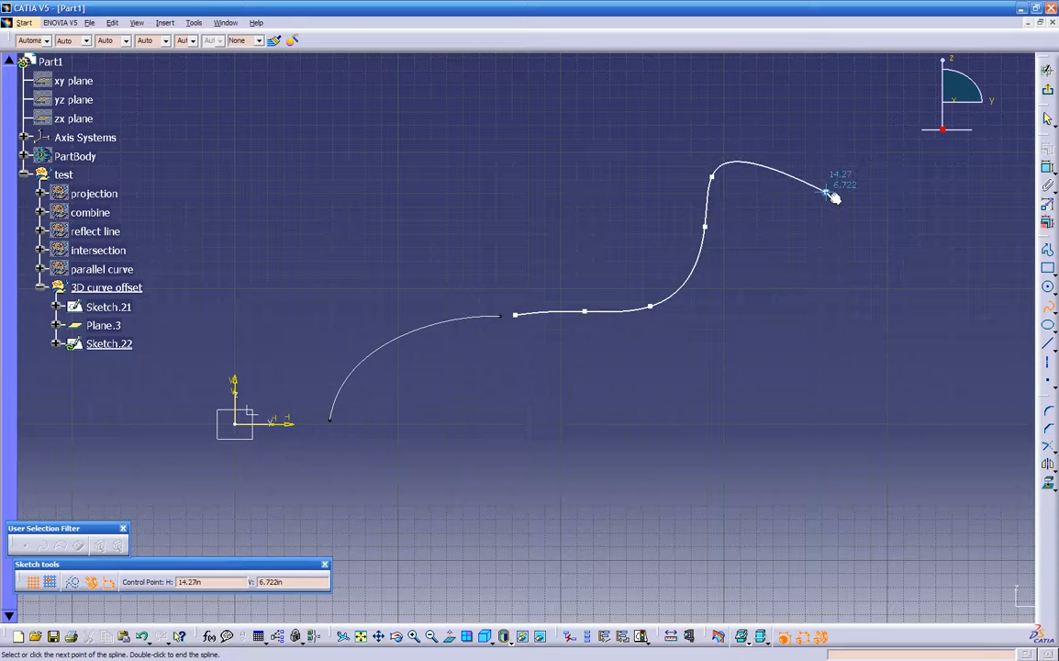
{"action": "key", "text": "Escape"}
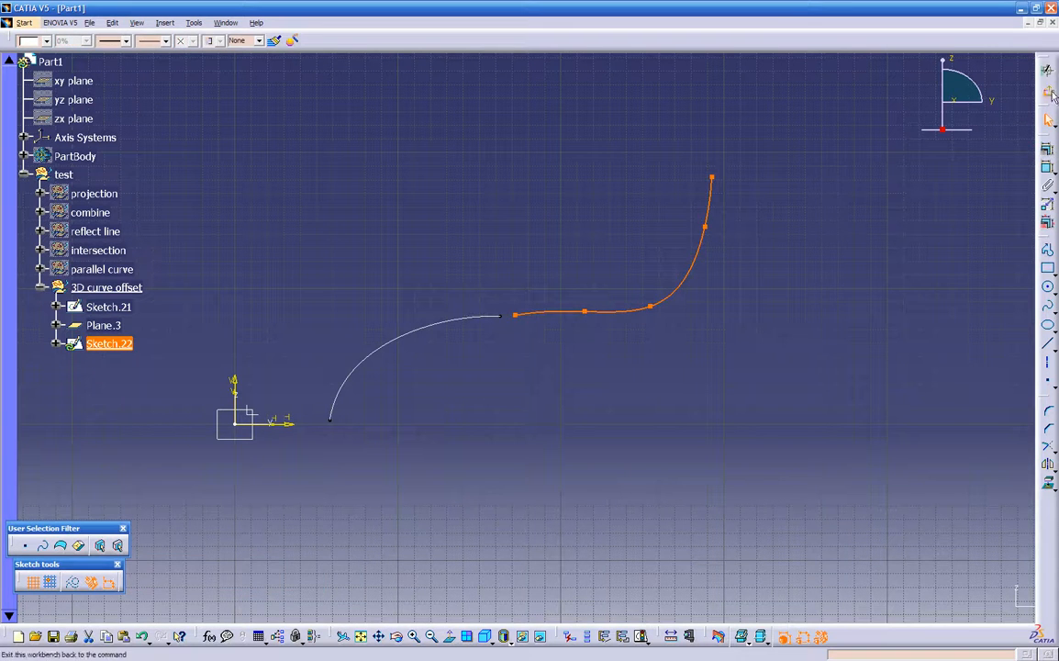
{"action": "left_click", "coordinate": [1048, 90]}
- Start a Connect Curve with tangency from the offset-plane spline's lower end point to the arching spline's upper end point
{"action": "mouse_move", "coordinate": [685, 448]}
{"action": "middle_mouse_down"}
{"action": "mouse_move", "coordinate": [573, 374]}
{"action": "mouse_move", "coordinate": [555, 421]}
{"action": "mouse_move", "coordinate": [560, 381]}
{"action": "middle_mouse_up"}
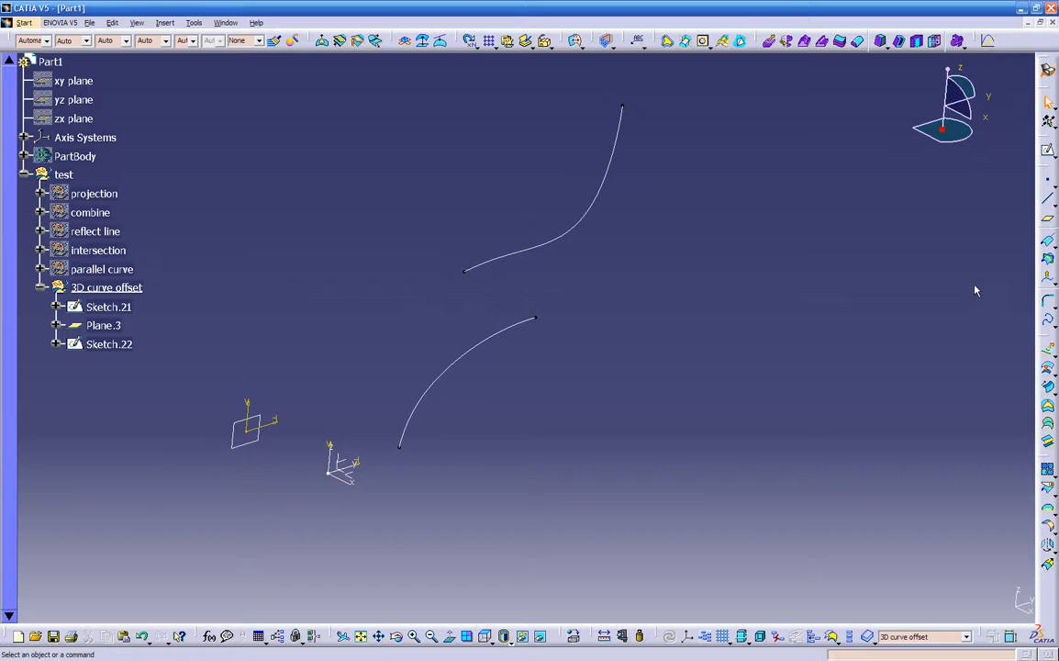
{"action": "left_click", "coordinate": [1055, 308]}
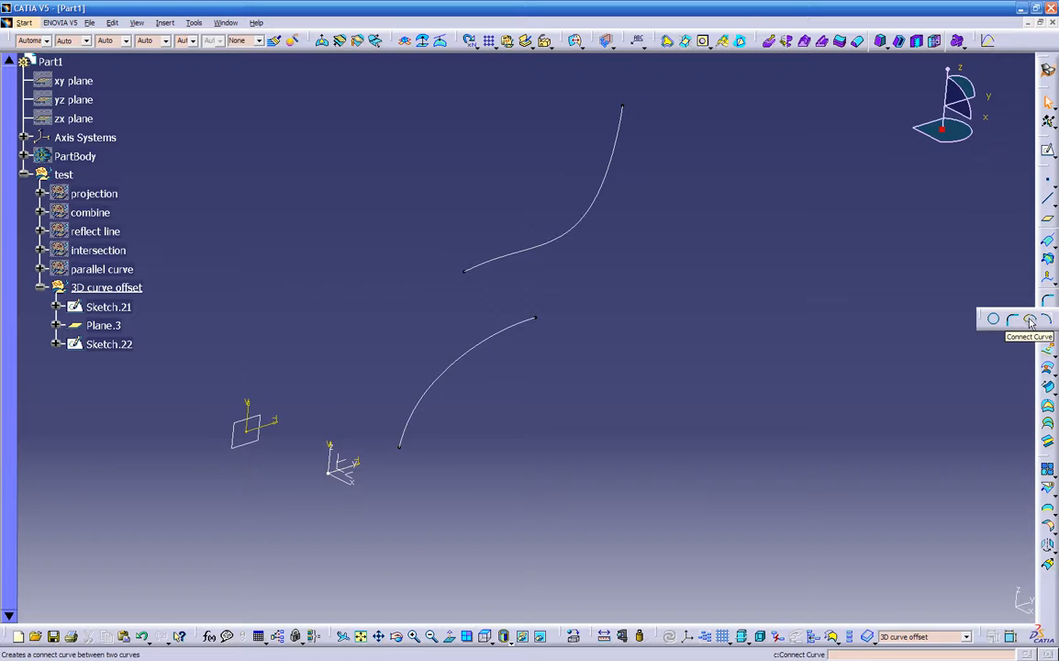
{"action": "left_click", "coordinate": [1029, 321]}
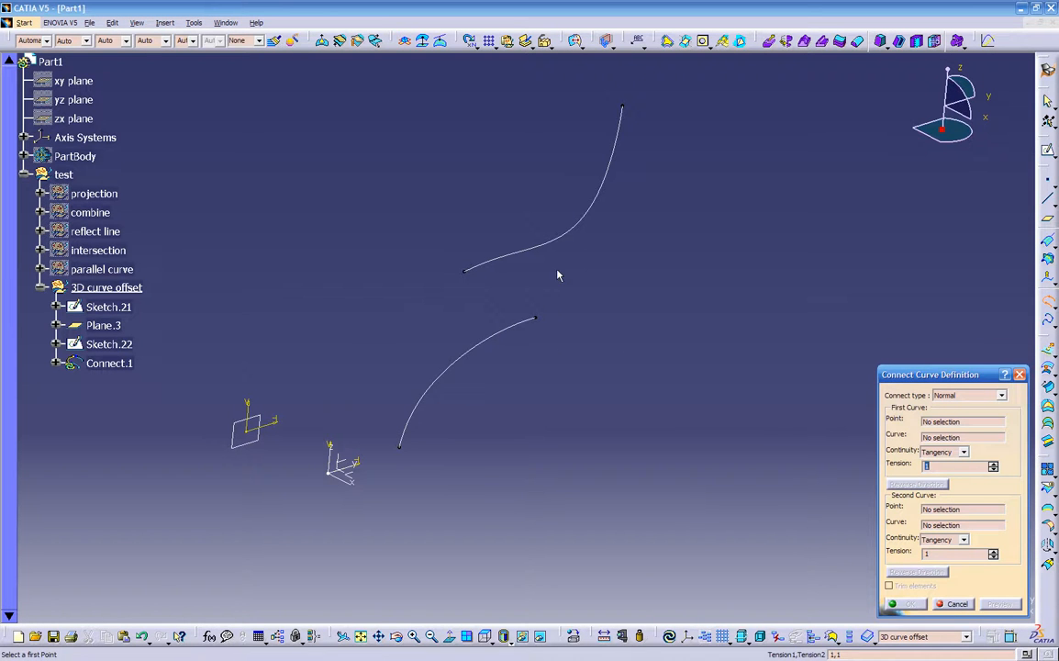
{"action": "left_click", "coordinate": [981, 438]}
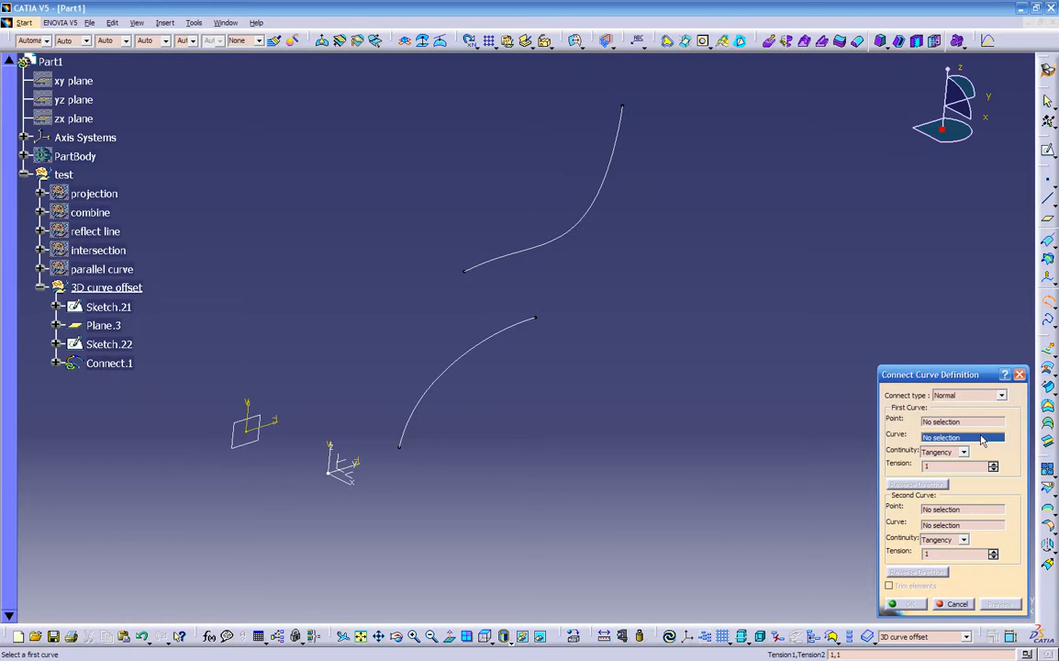
{"action": "left_click", "coordinate": [526, 248]}
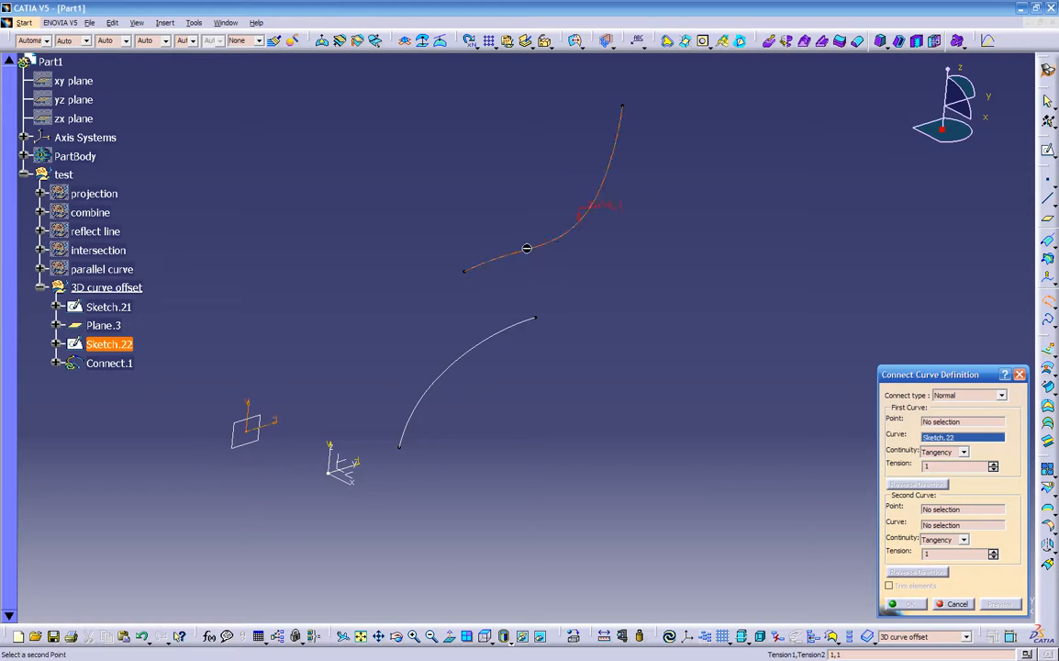
{"action": "left_click", "coordinate": [973, 421]}
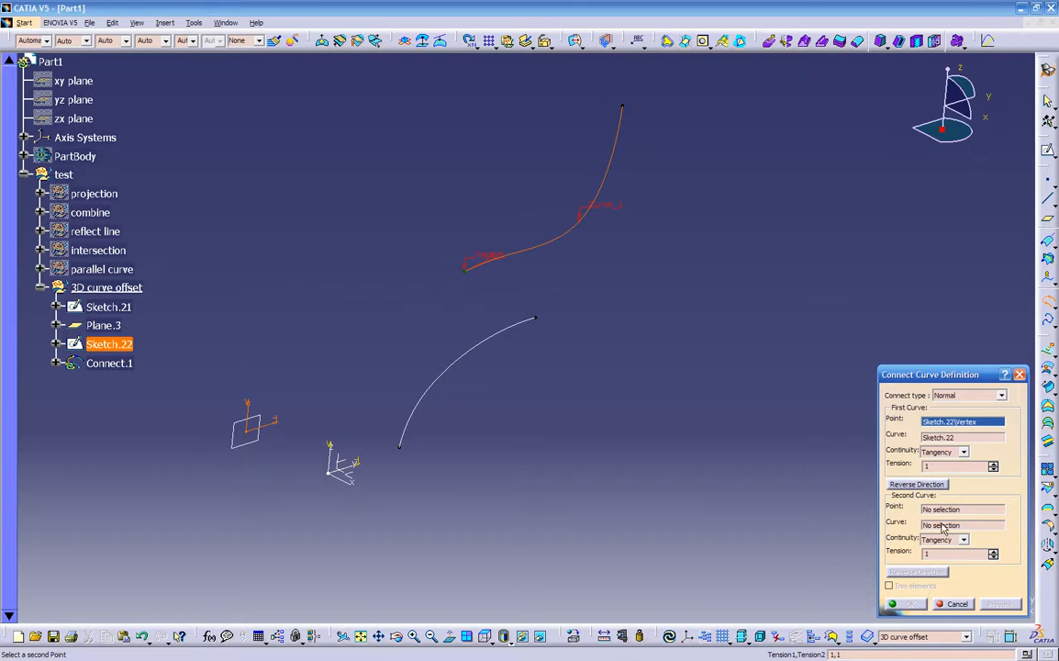
{"action": "left_click", "coordinate": [476, 345]}
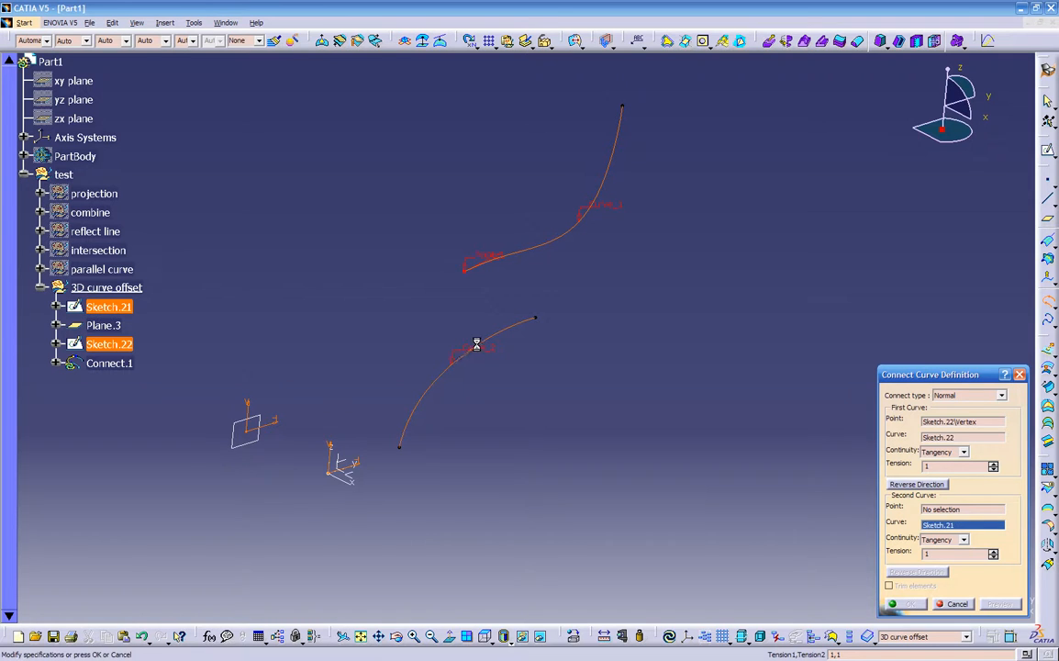
{"action": "left_click", "coordinate": [970, 510]}
{"action": "left_click", "coordinate": [539, 320]}
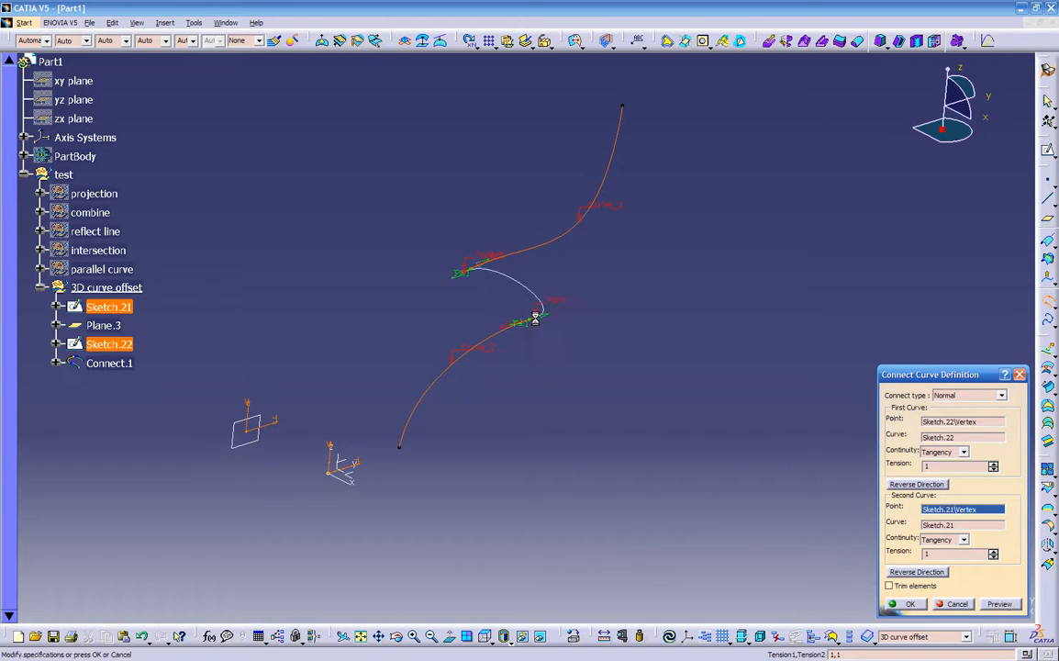
- Reverse the first curve's direction, adjust the connection tension, including 1.4 at the second curve, and create the connect curve
{"action": "mouse_move", "coordinate": [516, 344]}
{"action": "middle_mouse_down"}
{"action": "mouse_move", "coordinate": [539, 324]}
{"action": "mouse_move", "coordinate": [438, 386]}
{"action": "mouse_move", "coordinate": [492, 300]}
{"action": "mouse_move", "coordinate": [582, 336]}
{"action": "mouse_move", "coordinate": [594, 416]}
{"action": "middle_mouse_up"}
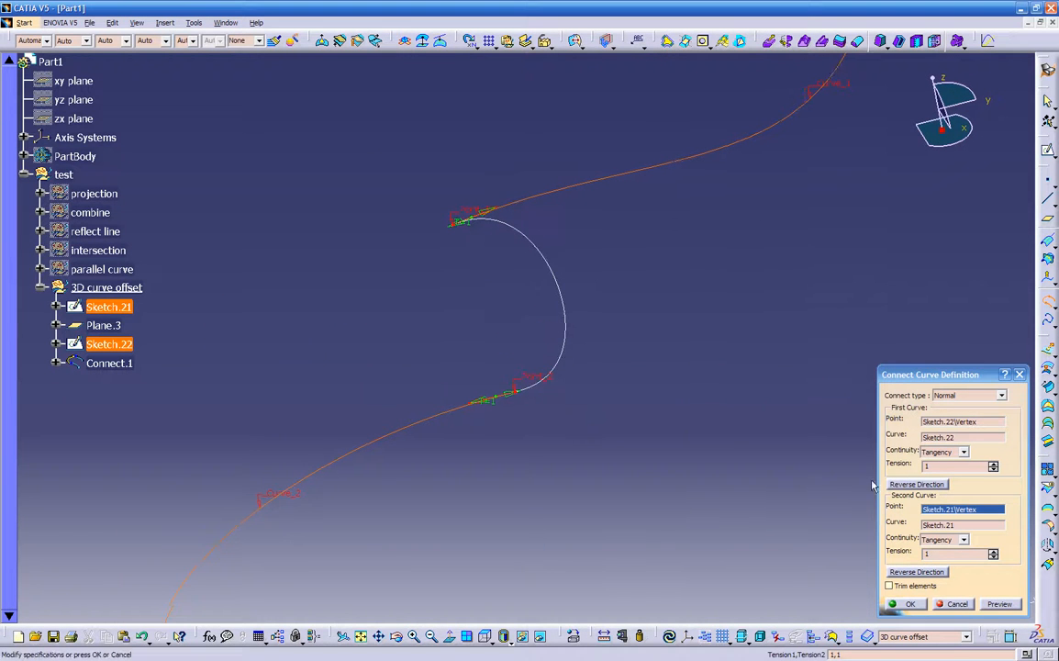
{"action": "left_click", "coordinate": [909, 485]}
{"action": "middle_click_drag", "start_coordinate": [602, 492], "coordinate": [588, 431]}
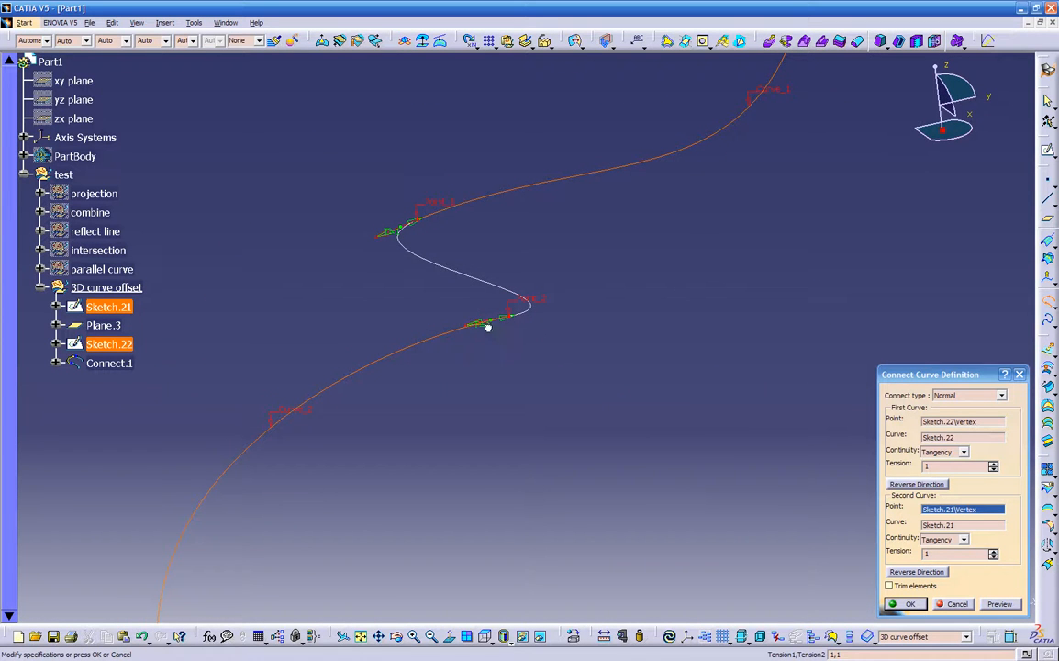
{"action": "left_click_drag", "start_coordinate": [488, 333], "coordinate": [463, 368]}
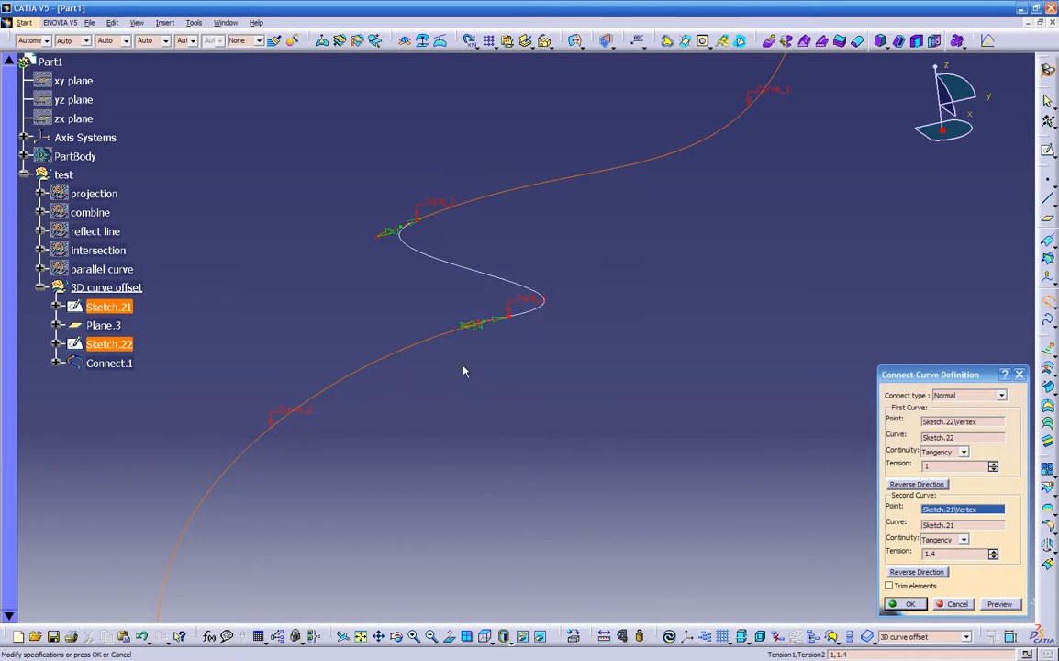
{"action": "middle_click_drag", "start_coordinate": [553, 420], "coordinate": [617, 313]}
{"action": "left_click_drag", "start_coordinate": [568, 325], "coordinate": [373, 455]}
{"action": "middle_click_drag", "start_coordinate": [373, 455], "coordinate": [627, 445]}
{"action": "left_click", "coordinate": [901, 604]}
- Edit the arching spline's sketch, move its upper end point higher and away from the second spline, and finish the sketch
{"action": "middle_click_drag", "start_coordinate": [752, 496], "coordinate": [431, 371]}
{"action": "middle_click_drag", "start_coordinate": [775, 348], "coordinate": [681, 466]}
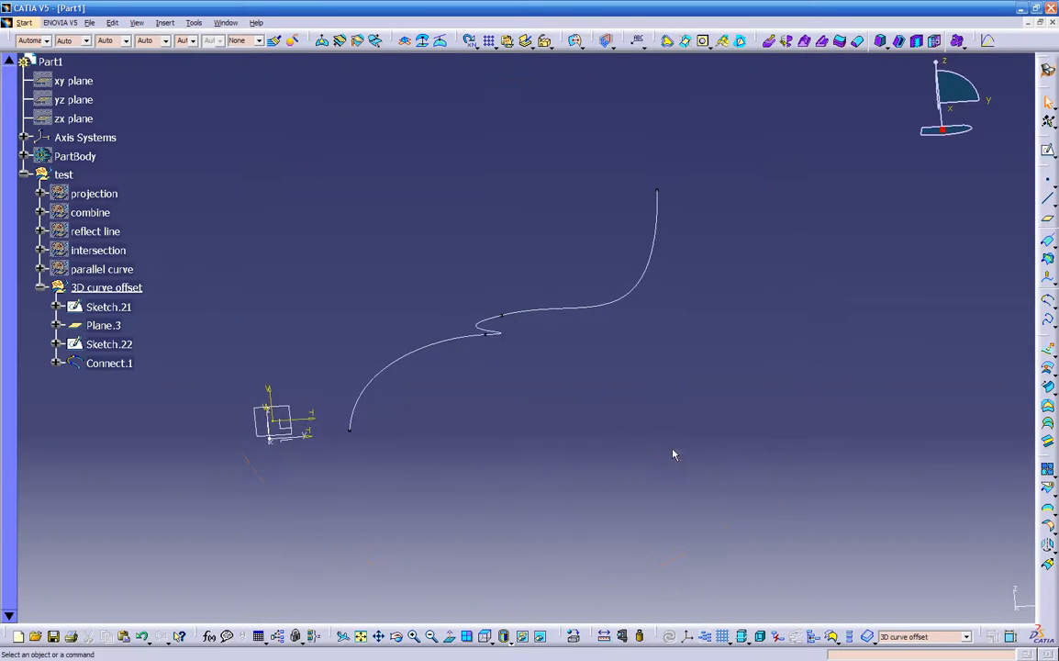
{"action": "mouse_move", "coordinate": [533, 351]}
{"action": "middle_mouse_down"}
{"action": "mouse_move", "coordinate": [536, 366]}
{"action": "mouse_move", "coordinate": [449, 349]}
{"action": "middle_mouse_up"}
{"action": "double_click", "coordinate": [448, 348]}
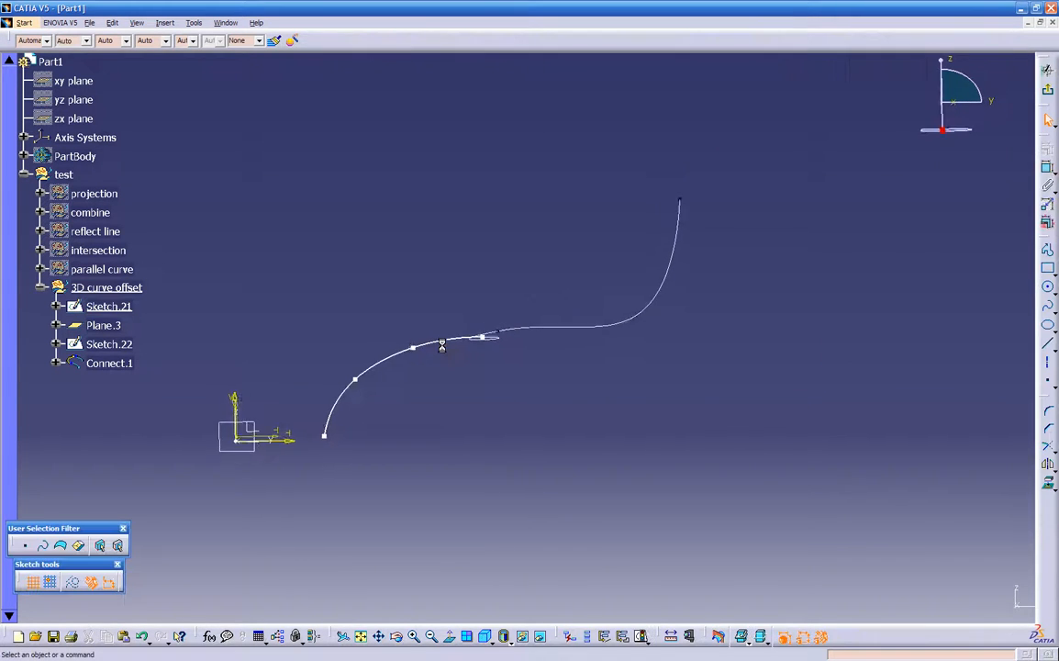
{"action": "middle_click_drag", "start_coordinate": [471, 371], "coordinate": [473, 274]}
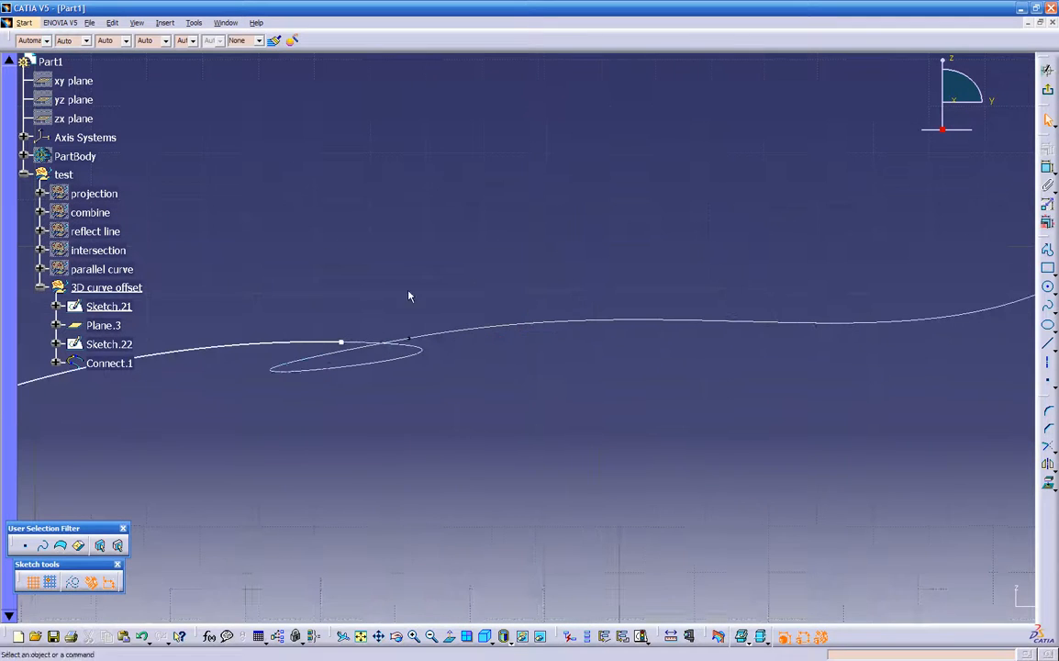
{"action": "mouse_move", "coordinate": [342, 343]}
{"action": "left_mouse_down"}
{"action": "mouse_move", "coordinate": [255, 181]}
{"action": "mouse_move", "coordinate": [180, 99]}
{"action": "mouse_move", "coordinate": [158, 107]}
{"action": "left_mouse_up"}
{"action": "middle_click_drag", "start_coordinate": [416, 444], "coordinate": [709, 302]}
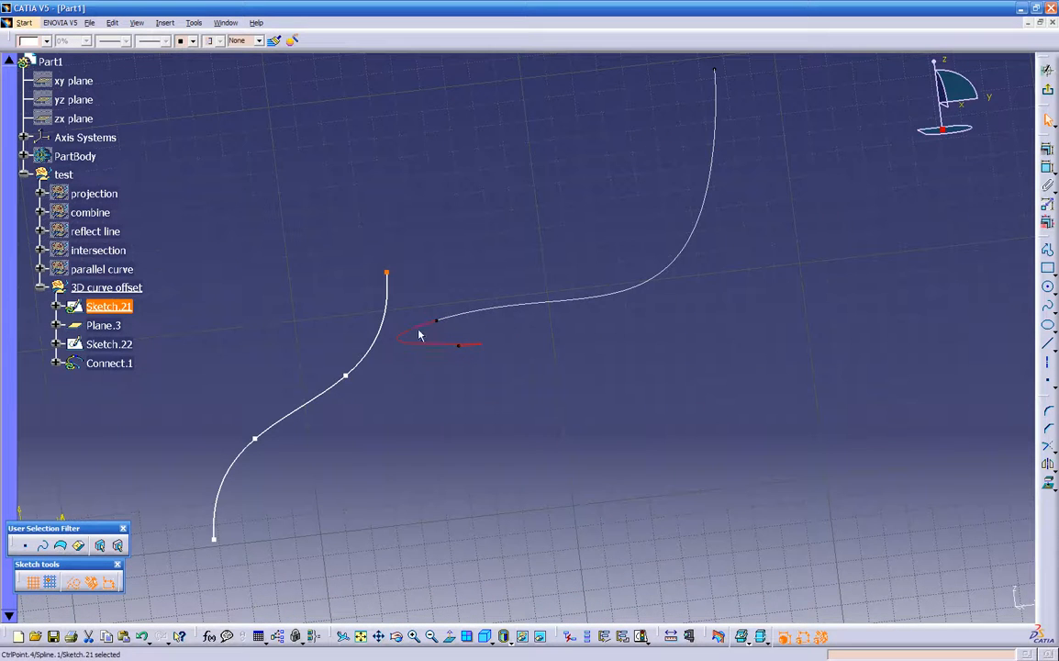
{"action": "left_click", "coordinate": [1047, 66]}
- Reopen the connect curve, reshape its bend by adjusting the tension at its ends, and confirm the definition
{"action": "mouse_move", "coordinate": [732, 345]}
{"action": "middle_mouse_down"}
{"action": "mouse_move", "coordinate": [461, 387]}
{"action": "mouse_move", "coordinate": [300, 397]}
{"action": "mouse_move", "coordinate": [344, 378]}
{"action": "mouse_move", "coordinate": [627, 431]}
{"action": "mouse_move", "coordinate": [659, 368]}
{"action": "mouse_move", "coordinate": [550, 349]}
{"action": "middle_mouse_up"}
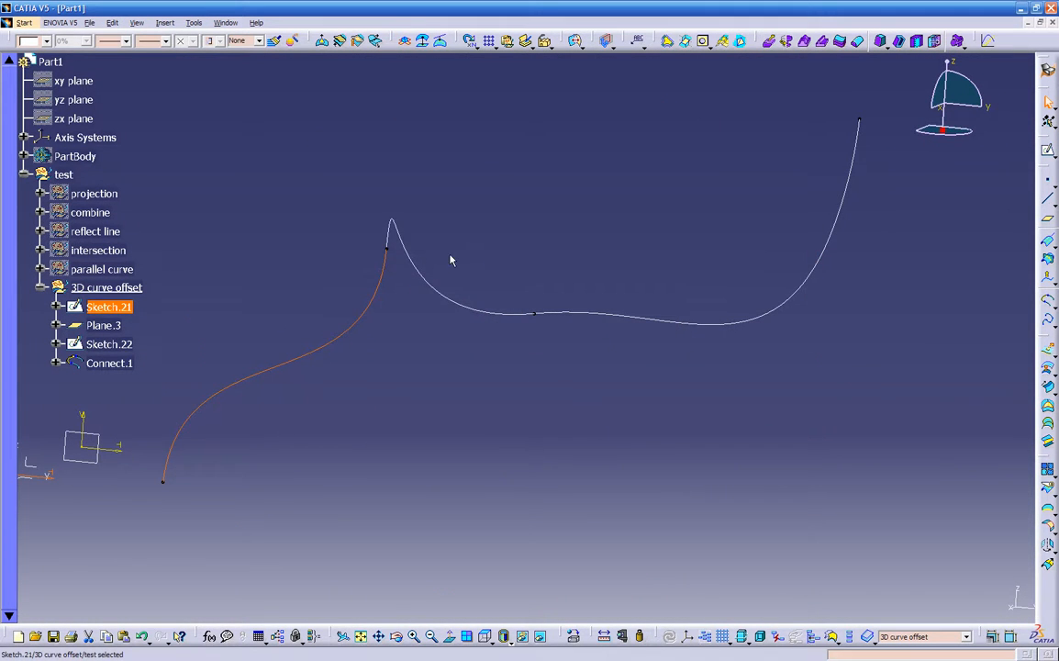
{"action": "double_click", "coordinate": [397, 238]}
{"action": "middle_click_drag", "start_coordinate": [421, 343], "coordinate": [746, 465]}
{"action": "left_click_drag", "start_coordinate": [473, 344], "coordinate": [515, 447]}
{"action": "middle_click_drag", "start_coordinate": [588, 456], "coordinate": [555, 348]}
{"action": "left_click_drag", "start_coordinate": [583, 328], "coordinate": [584, 380]}
{"action": "left_click", "coordinate": [909, 604]}
- Edit the offset-plane spline's sketch, move its start point higher and closer to the connect curve's loop, and finish the sketch
{"action": "mouse_move", "coordinate": [759, 360]}
{"action": "middle_mouse_down"}
{"action": "mouse_move", "coordinate": [443, 331]}
{"action": "mouse_move", "coordinate": [219, 346]}
{"action": "mouse_move", "coordinate": [662, 468]}
{"action": "mouse_move", "coordinate": [448, 472]}
{"action": "mouse_move", "coordinate": [477, 459]}
{"action": "middle_mouse_up"}
{"action": "double_click", "coordinate": [666, 367]}
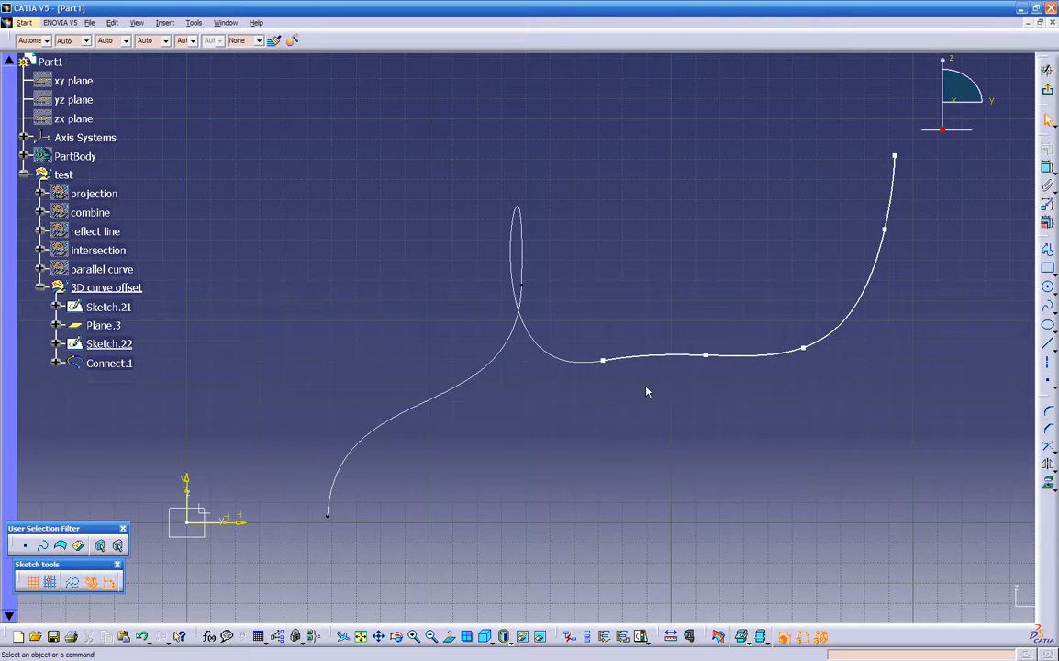
{"action": "mouse_move", "coordinate": [678, 358]}
{"action": "left_mouse_down"}
{"action": "mouse_move", "coordinate": [670, 307]}
{"action": "mouse_move", "coordinate": [602, 312]}
{"action": "mouse_move", "coordinate": [593, 270]}
{"action": "left_mouse_up"}
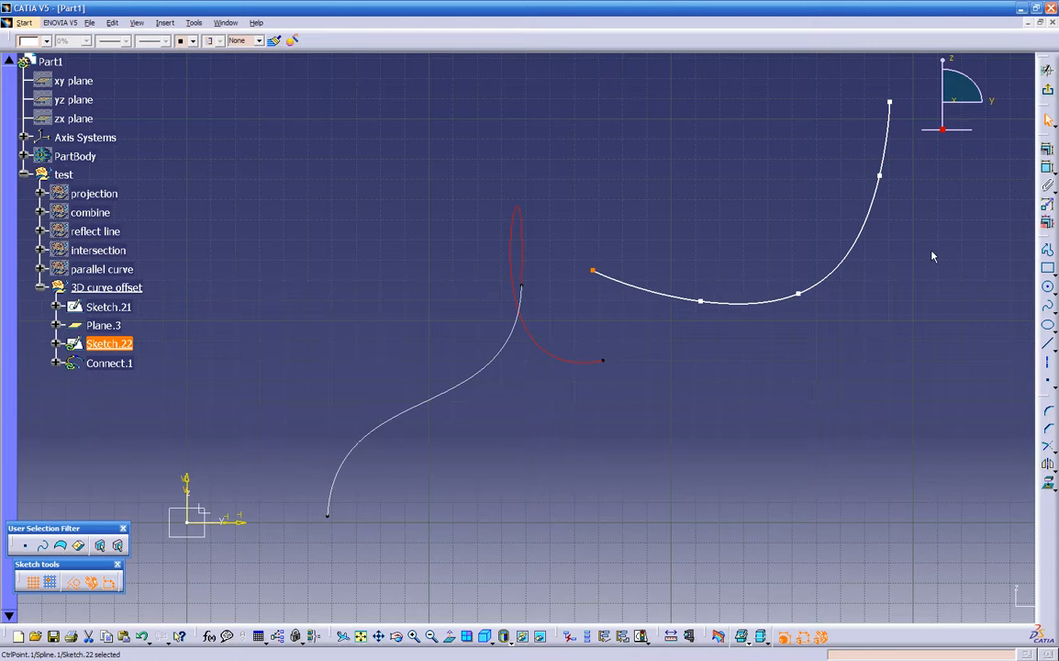
{"action": "left_click", "coordinate": [1047, 89]}
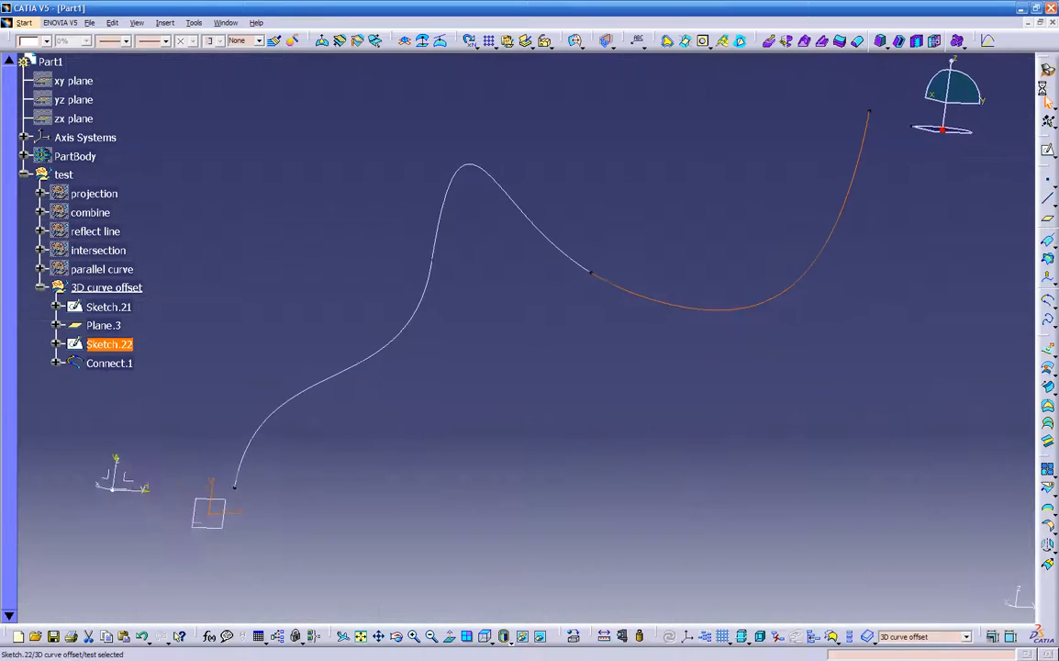
{"action": "mouse_move", "coordinate": [549, 355]}
{"action": "middle_mouse_down"}
{"action": "mouse_move", "coordinate": [413, 347]}
{"action": "mouse_move", "coordinate": [260, 367]}
{"action": "mouse_move", "coordinate": [267, 406]}
{"action": "mouse_move", "coordinate": [559, 426]}
{"action": "mouse_move", "coordinate": [657, 420]}
{"action": "mouse_move", "coordinate": [628, 364]}
{"action": "mouse_move", "coordinate": [829, 279]}
{"action": "mouse_move", "coordinate": [464, 402]}
{"action": "mouse_move", "coordinate": [491, 327]}
{"action": "mouse_move", "coordinate": [603, 299]}
{"action": "mouse_move", "coordinate": [476, 369]}
{"action": "mouse_move", "coordinate": [504, 350]}
{"action": "mouse_move", "coordinate": [627, 516]}
{"action": "mouse_move", "coordinate": [603, 471]}
{"action": "middle_mouse_up"}
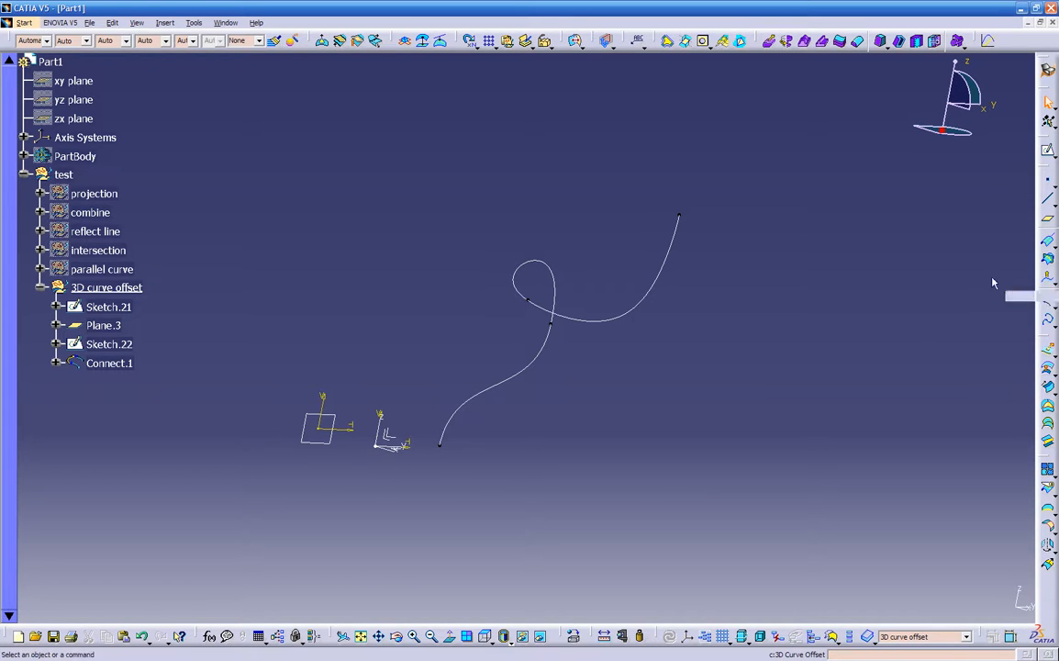
{"action": "left_click", "coordinate": [546, 276]}
{"action": "left_click", "coordinate": [545, 346]}
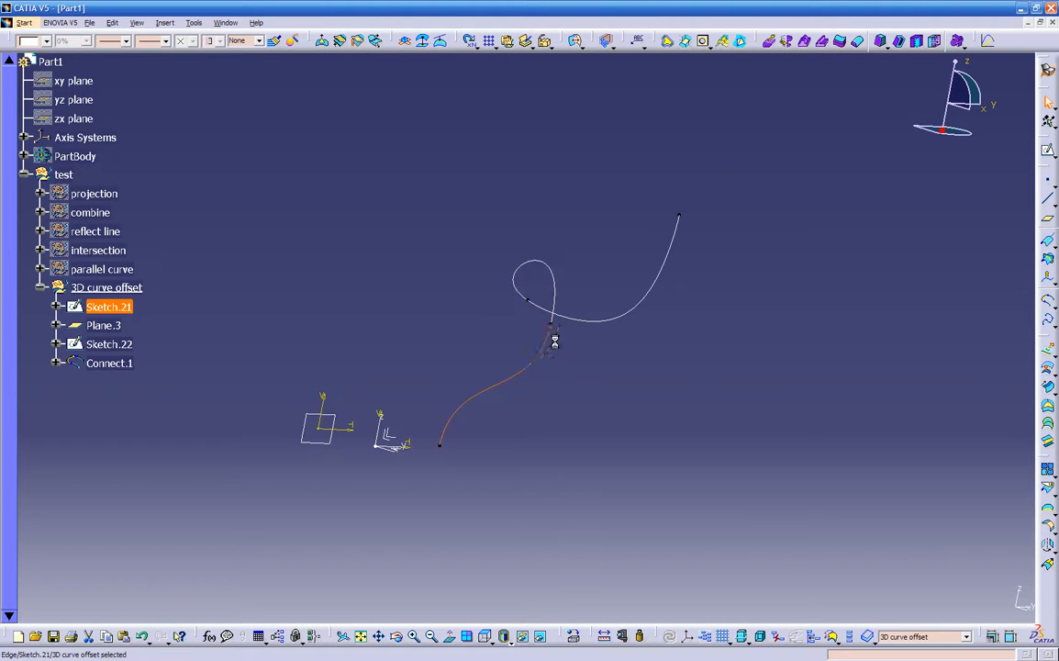
{"action": "left_click", "coordinate": [659, 336]}
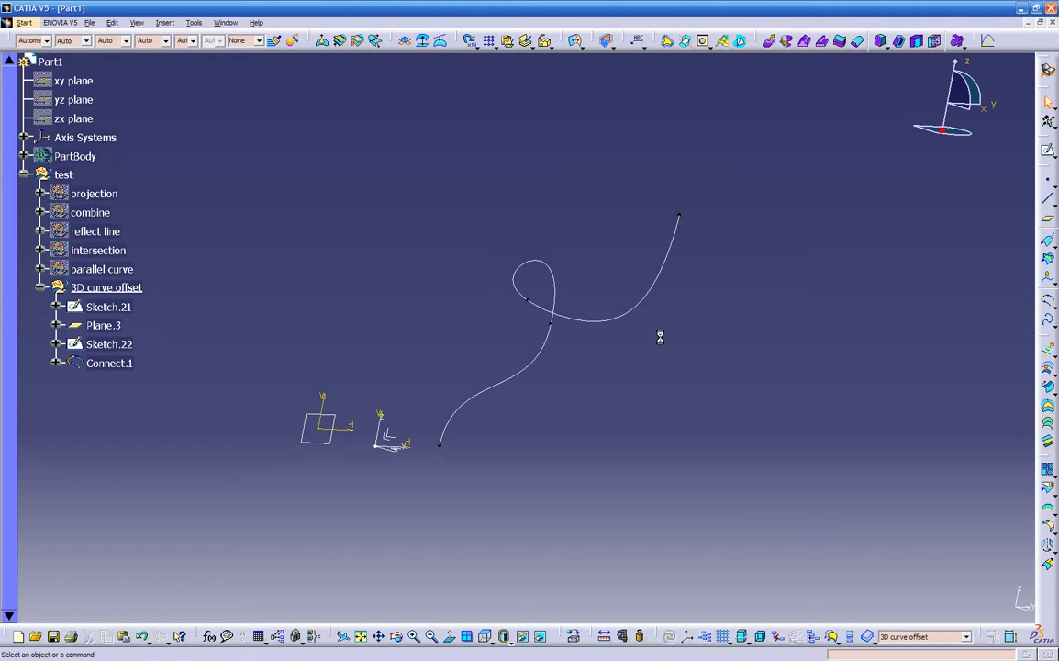
{"action": "left_click", "coordinate": [108, 344]}
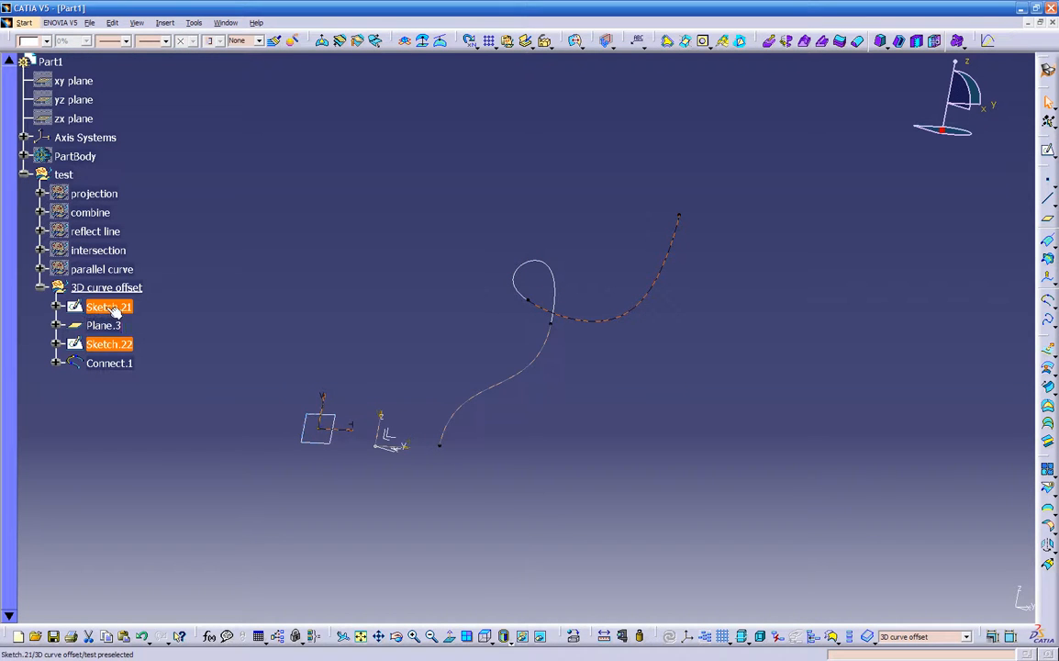
{"action": "left_click", "coordinate": [115, 311]}
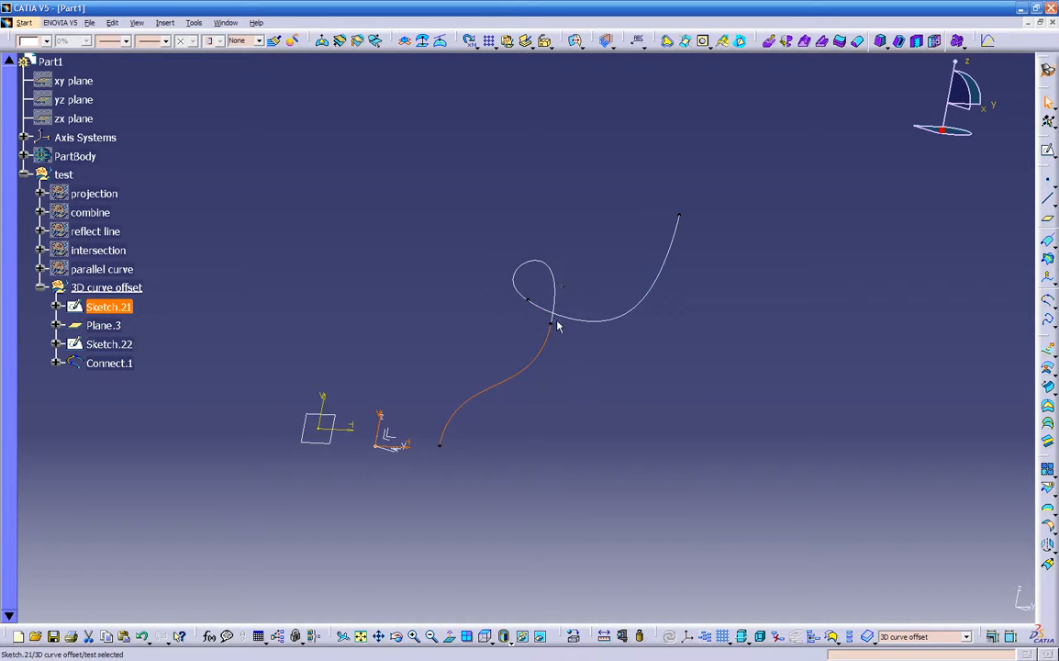
{"action": "left_click", "coordinate": [847, 312]}
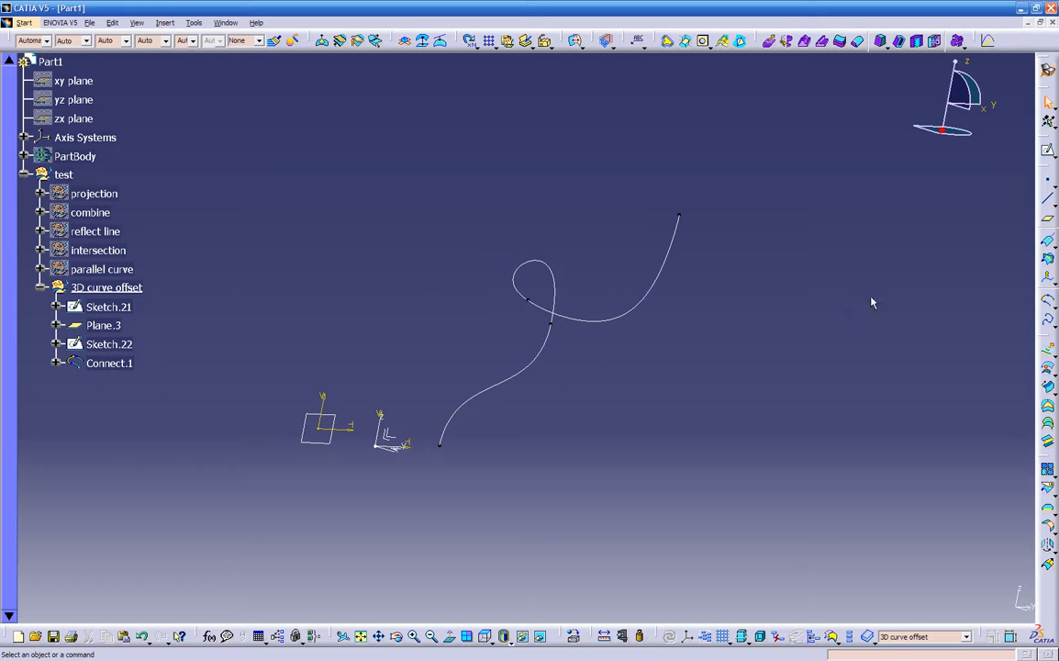
- Try a -1.969 in 3D curve offset of the connect curve, using the offset plane as the pulling direction
{"action": "left_click", "coordinate": [1047, 280]}
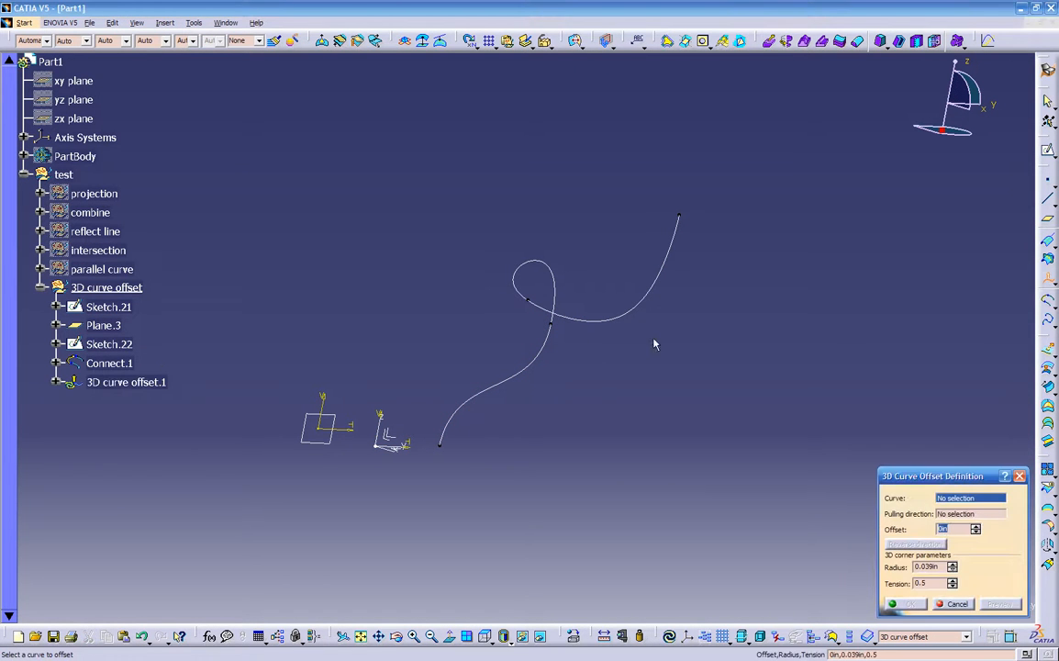
{"action": "left_click", "coordinate": [553, 272]}
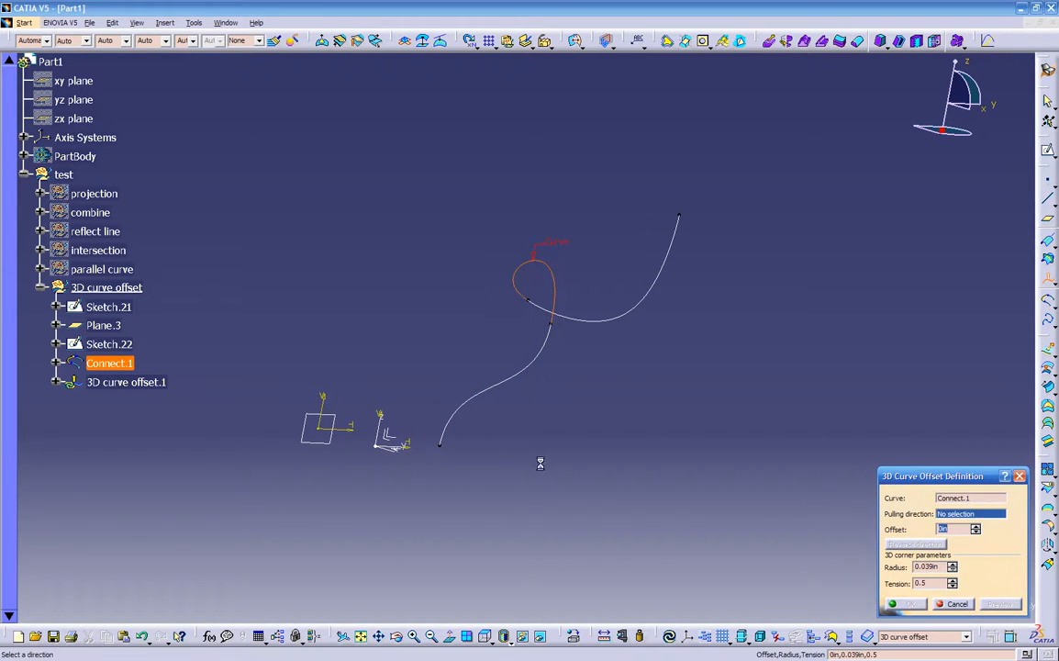
{"action": "middle_click_drag", "start_coordinate": [353, 456], "coordinate": [489, 273]}
{"action": "left_click", "coordinate": [401, 454]}
{"action": "left_click_drag", "start_coordinate": [557, 228], "coordinate": [488, 240]}
{"action": "middle_click_drag", "start_coordinate": [627, 332], "coordinate": [500, 278]}
{"action": "middle_click_drag", "start_coordinate": [603, 396], "coordinate": [650, 444]}
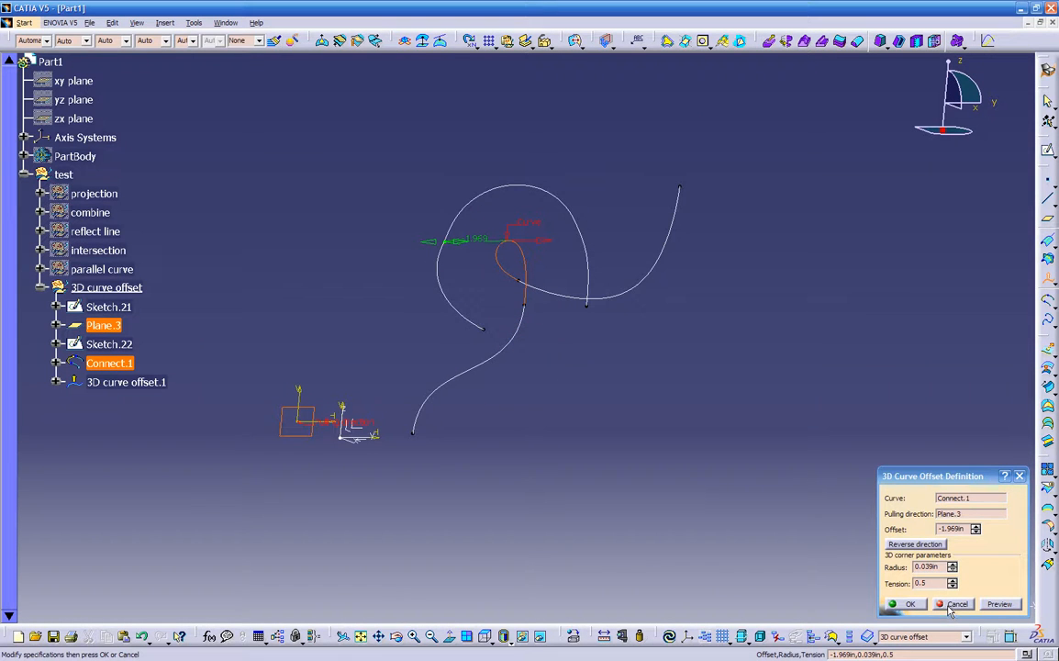
{"action": "left_click", "coordinate": [954, 605]}
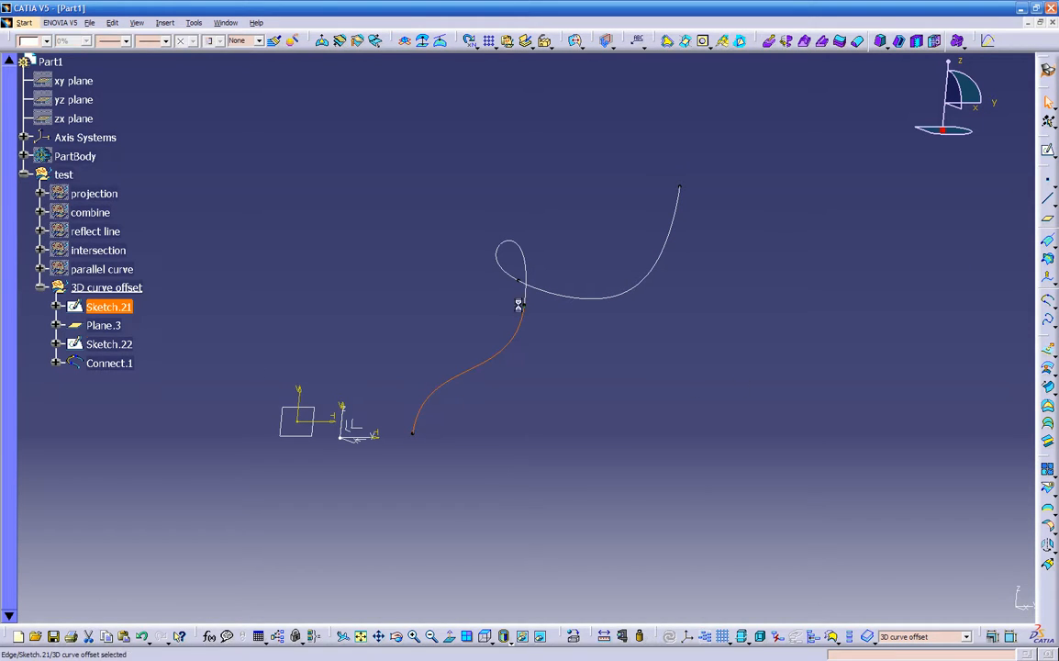
- Join the two spline sketches and the connect curve into one continuous curve
{"action": "left_click", "coordinate": [513, 336]}
{"action": "left_click", "coordinate": [548, 294], "text": "ctrl"}
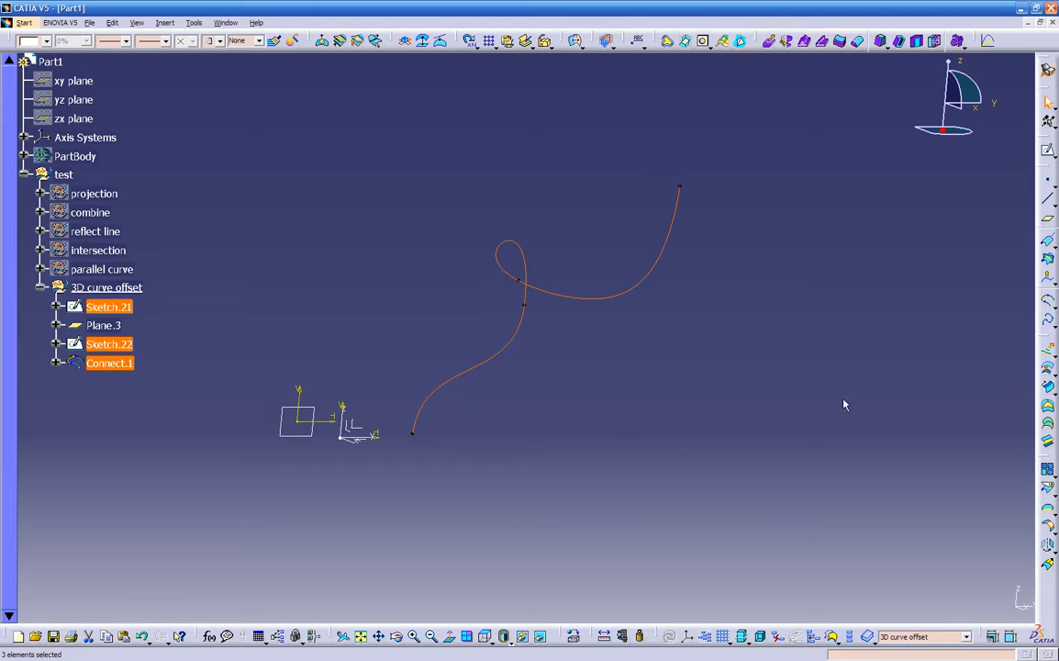
{"action": "left_click", "coordinate": [1048, 470]}
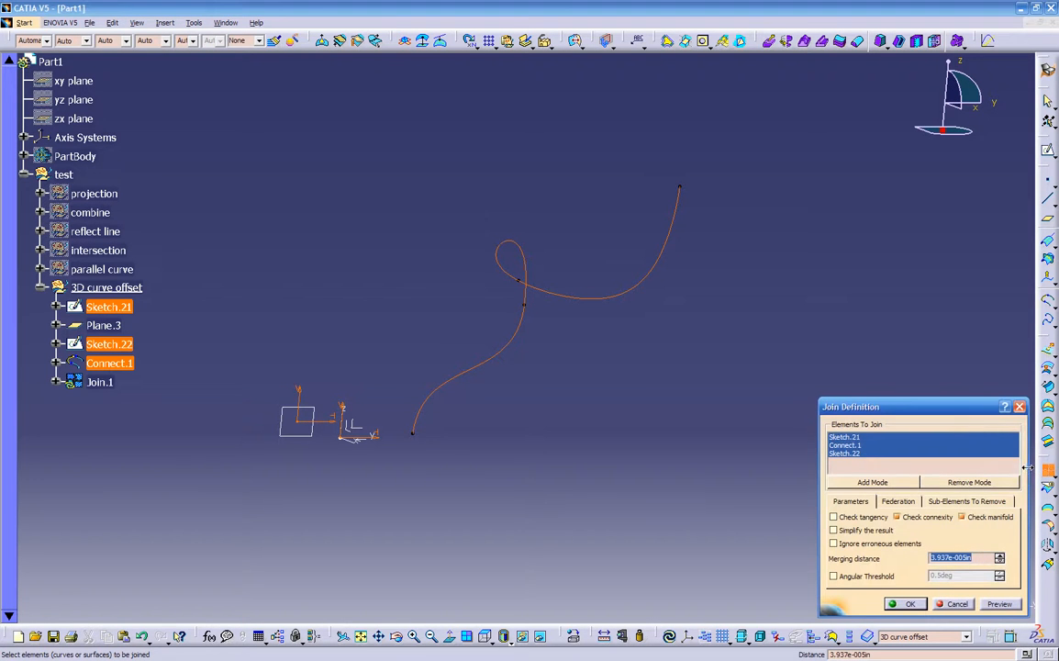
{"action": "left_click", "coordinate": [987, 602]}
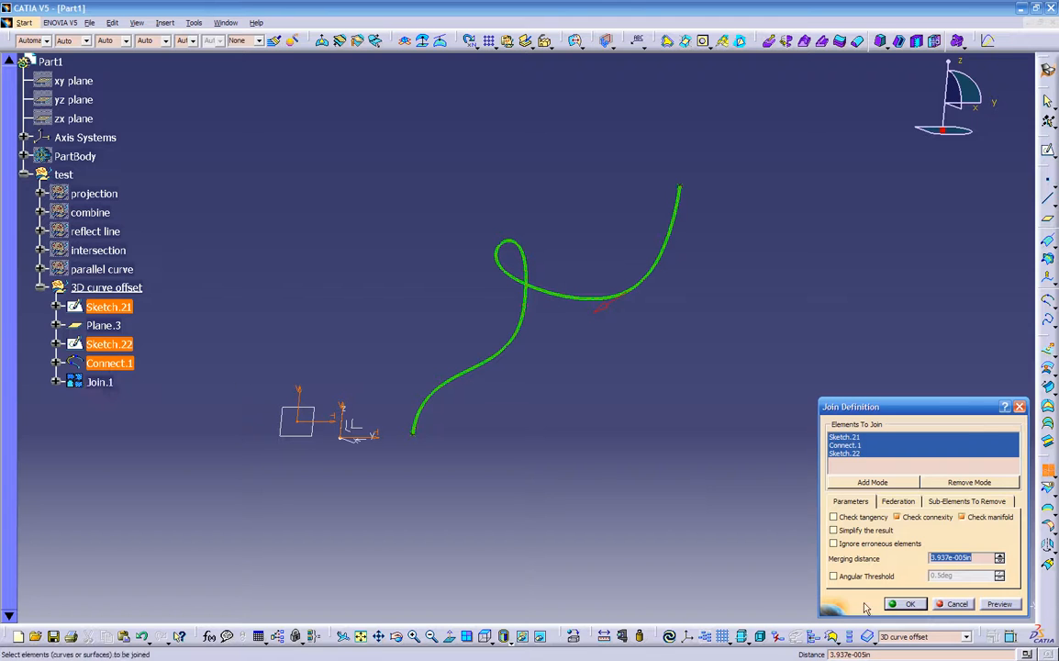
{"action": "left_click", "coordinate": [903, 604]}
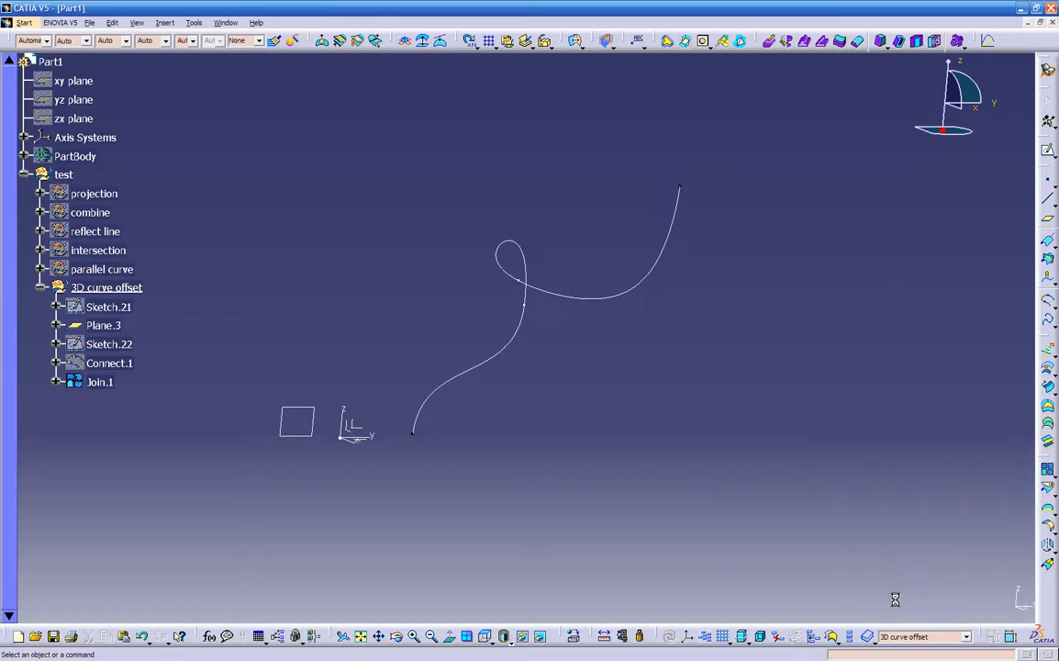
{"action": "middle_click_drag", "start_coordinate": [771, 526], "coordinate": [648, 396]}
{"action": "middle_click_drag", "start_coordinate": [735, 401], "coordinate": [585, 326]}
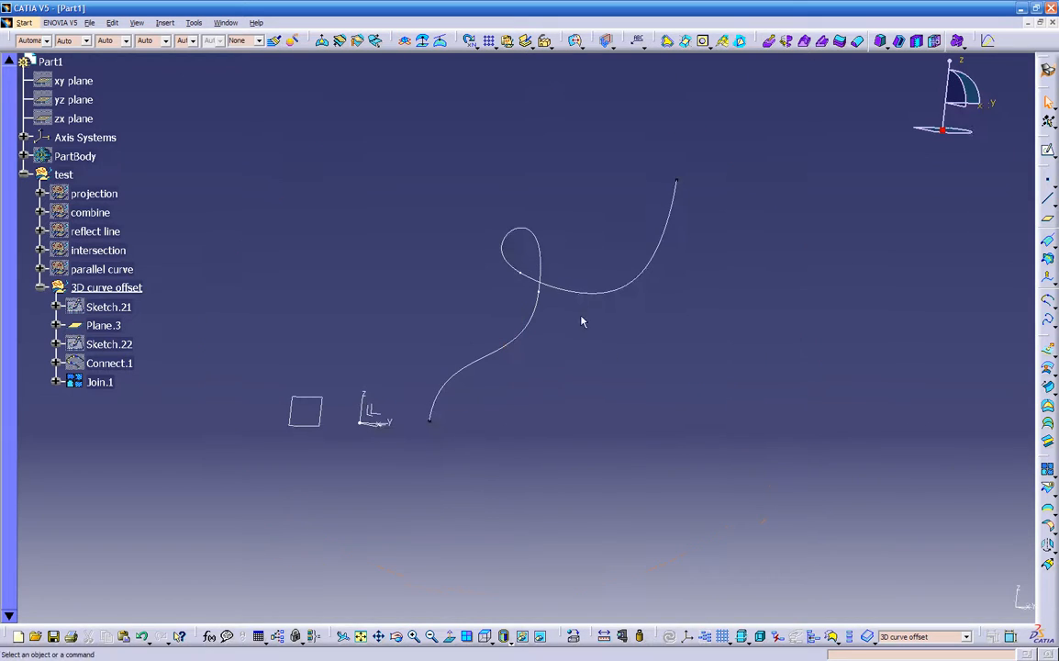
- Colour the joined curve black and deselect it
{"action": "left_click", "coordinate": [99, 382]}
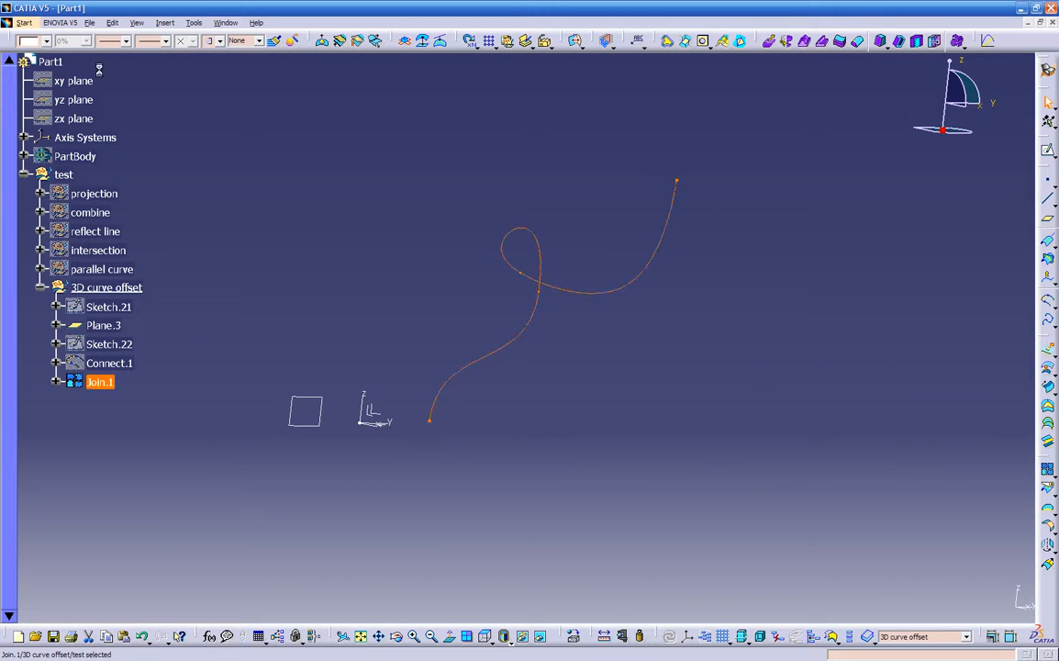
{"action": "left_click", "coordinate": [46, 40]}
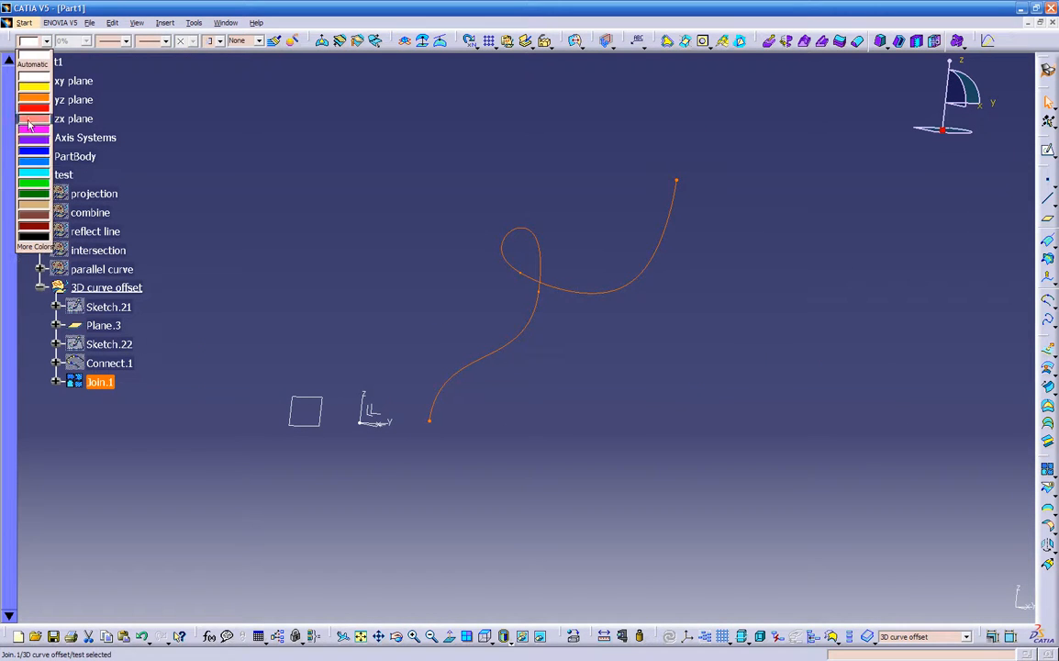
{"action": "left_click", "coordinate": [37, 235]}
{"action": "left_click", "coordinate": [257, 218]}
- Start a 3D curve offset of the joined curve along the offset plane's direction and stretch the offset to about -2.4 in
{"action": "middle_click_drag", "start_coordinate": [558, 409], "coordinate": [679, 345]}
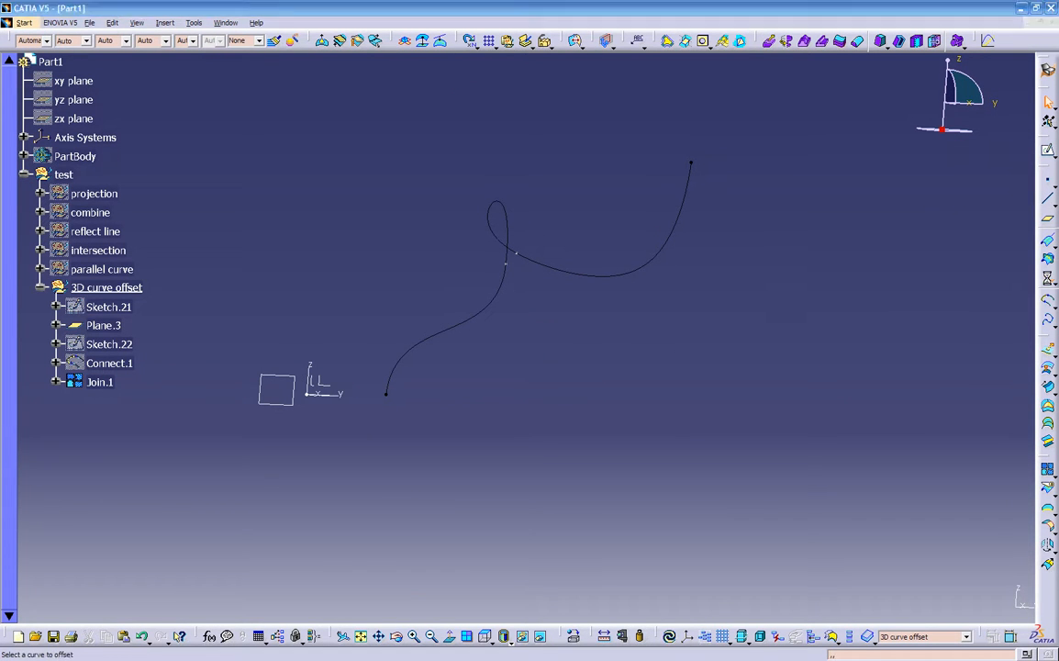
{"action": "left_click", "coordinate": [597, 274]}
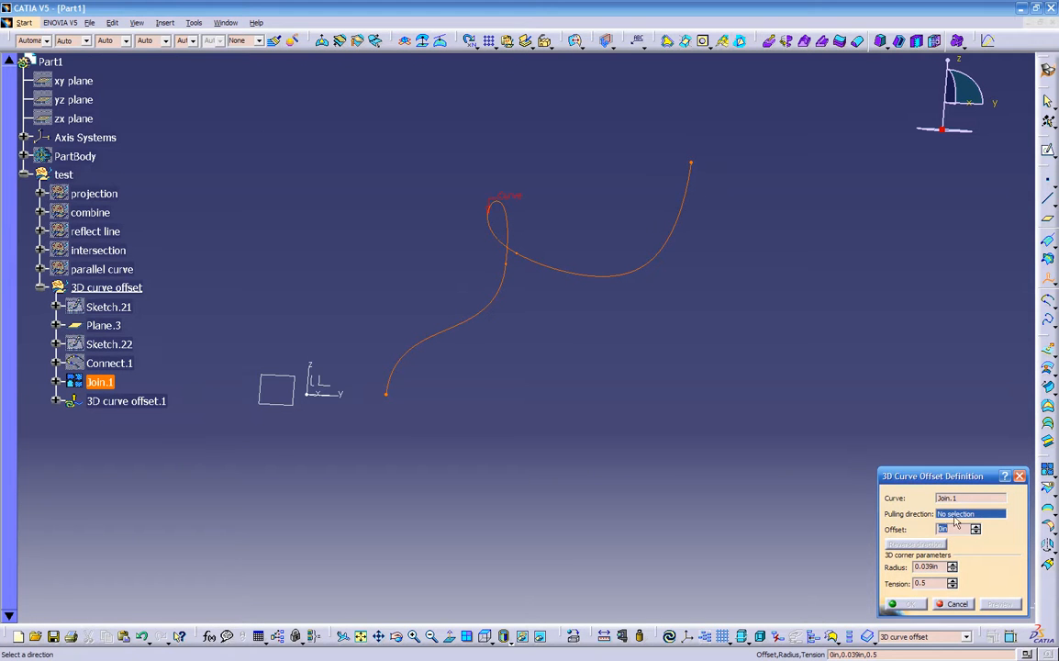
{"action": "middle_click_drag", "start_coordinate": [540, 387], "coordinate": [727, 430]}
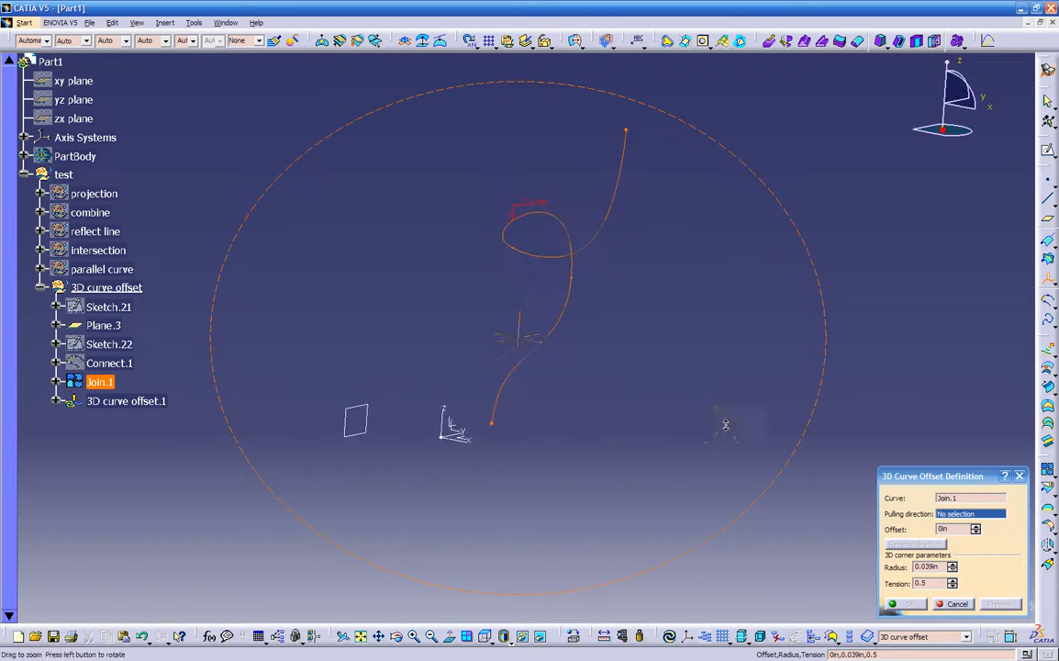
{"action": "left_click", "coordinate": [367, 413]}
{"action": "middle_click_drag", "start_coordinate": [444, 340], "coordinate": [427, 321]}
{"action": "left_click_drag", "start_coordinate": [458, 251], "coordinate": [362, 334]}
{"action": "left_click", "coordinate": [528, 356]}
{"action": "middle_click_drag", "start_coordinate": [463, 331], "coordinate": [496, 281]}
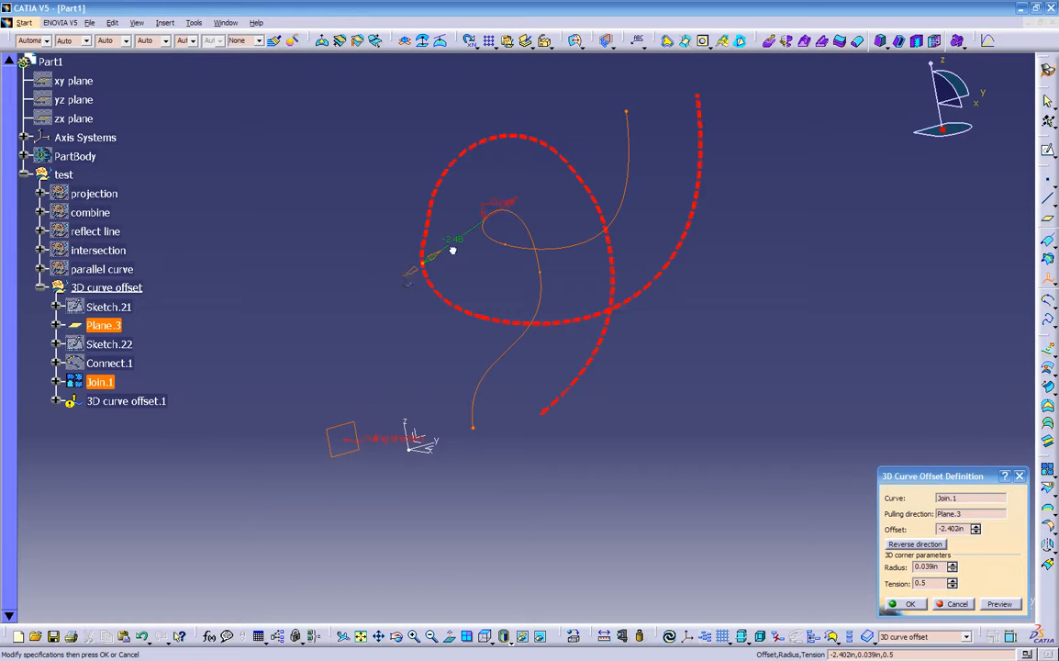
{"action": "left_click", "coordinate": [532, 359]}
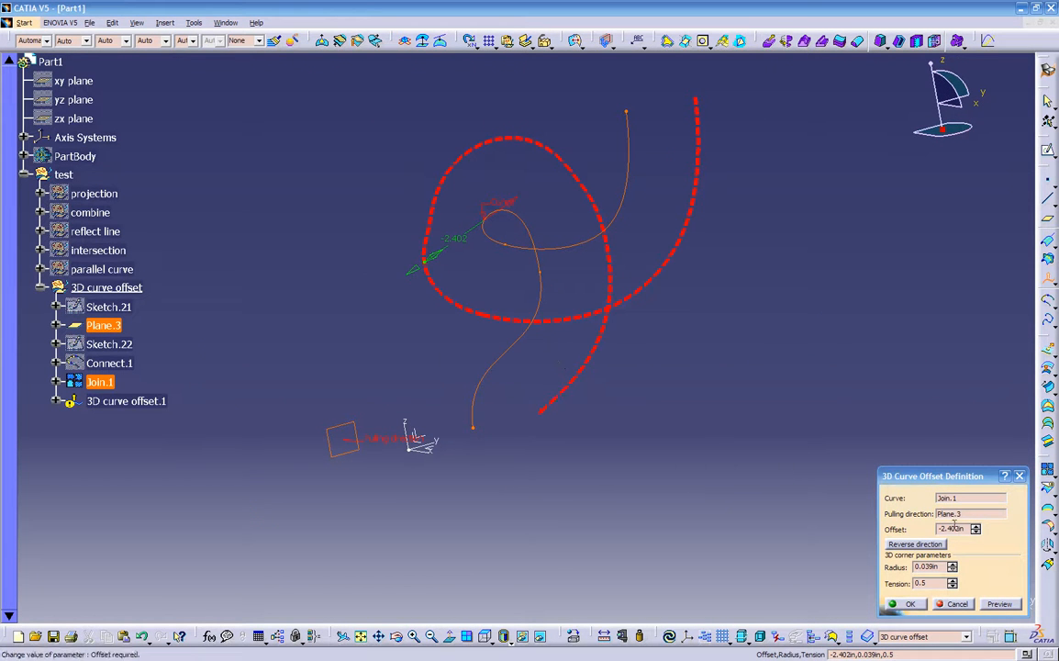
- Try a smaller 3D curve offset of about 0.315 in on the opposite side of the joined curve
{"action": "left_click_drag", "start_coordinate": [966, 529], "coordinate": [900, 526]}
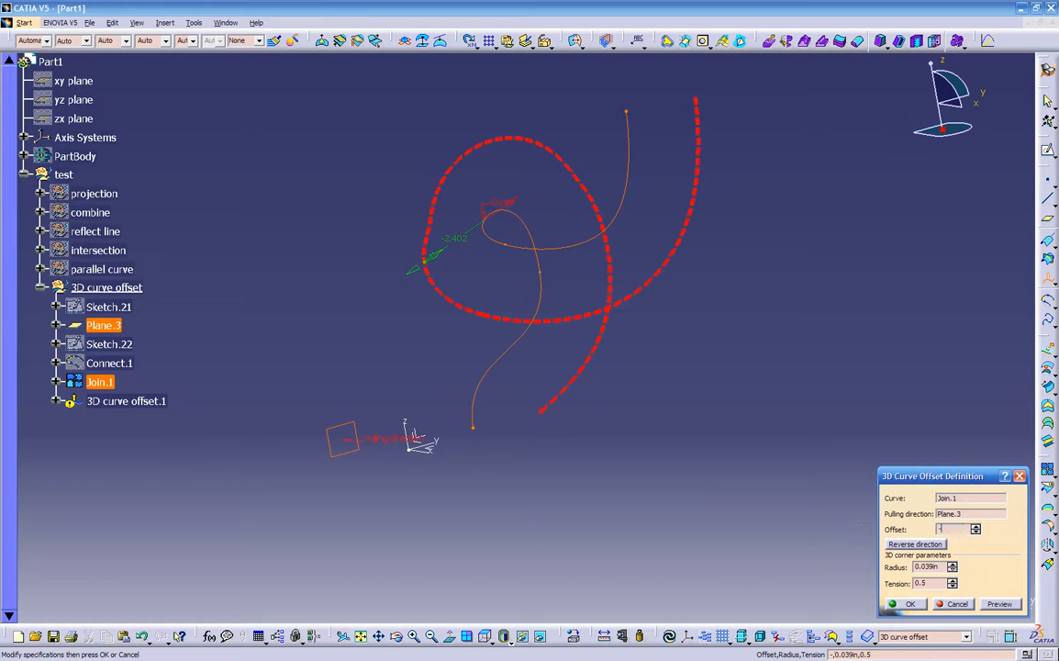
{"action": "left_click", "coordinate": [752, 513]}
{"action": "middle_click_drag", "start_coordinate": [540, 332], "coordinate": [396, 272]}
{"action": "left_click_drag", "start_coordinate": [382, 245], "coordinate": [465, 219]}
{"action": "left_click", "coordinate": [527, 356]}
{"action": "middle_click_drag", "start_coordinate": [646, 389], "coordinate": [724, 422]}
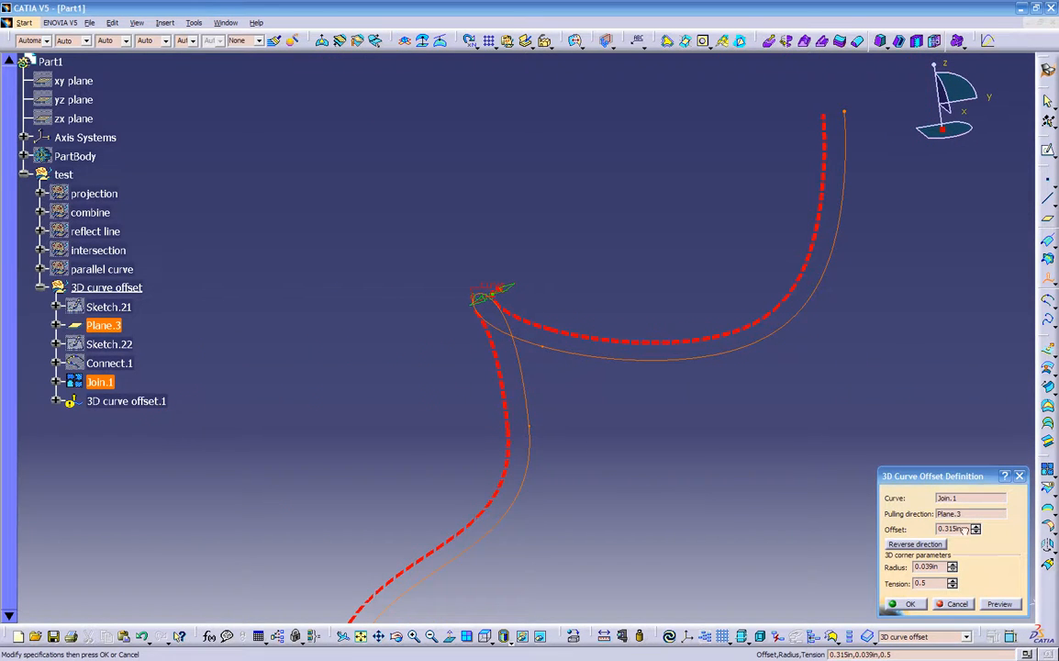
- Set the 3D curve offset to 0.5 in, reverse its direction and confirm the definition
{"action": "left_click_drag", "start_coordinate": [951, 528], "coordinate": [962, 526]}
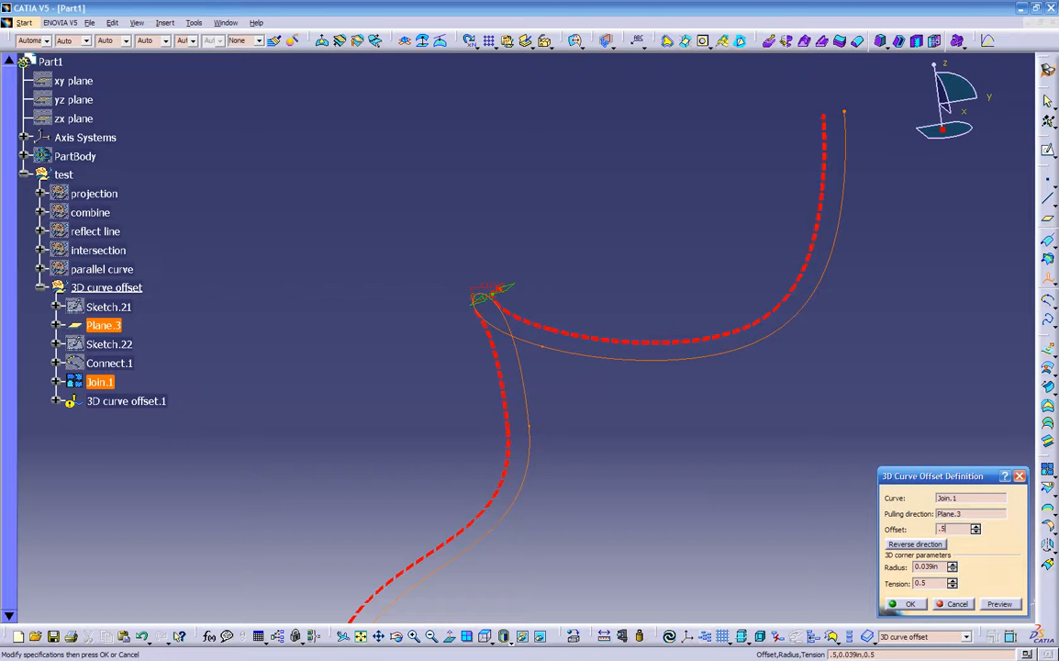
{"action": "key", "text": "Return"}
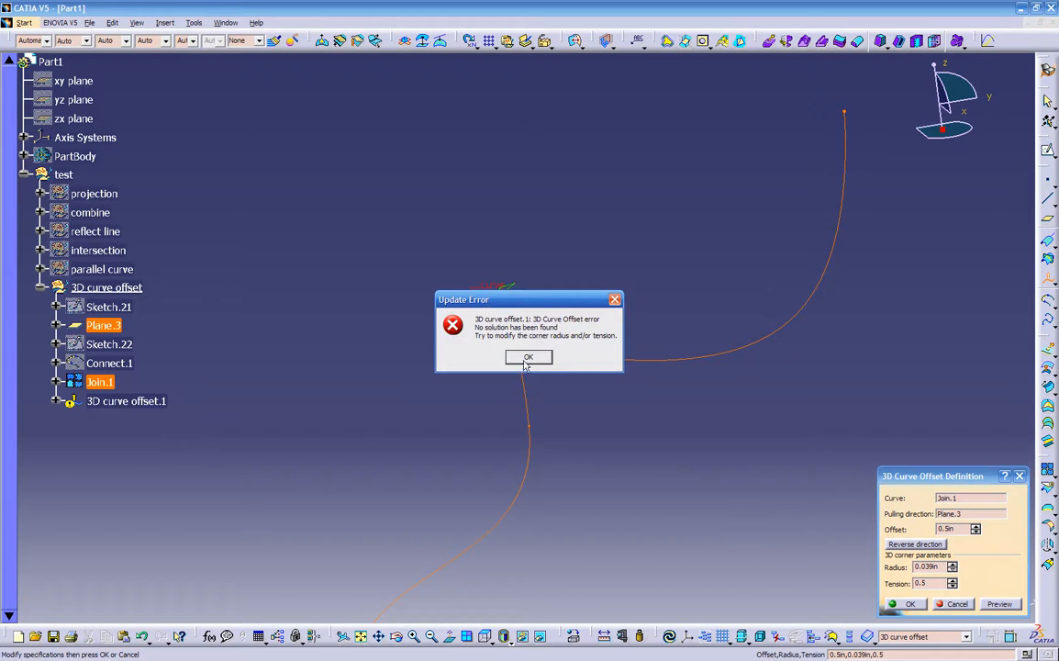
{"action": "left_click", "coordinate": [528, 357]}
{"action": "middle_click_drag", "start_coordinate": [536, 295], "coordinate": [752, 450]}
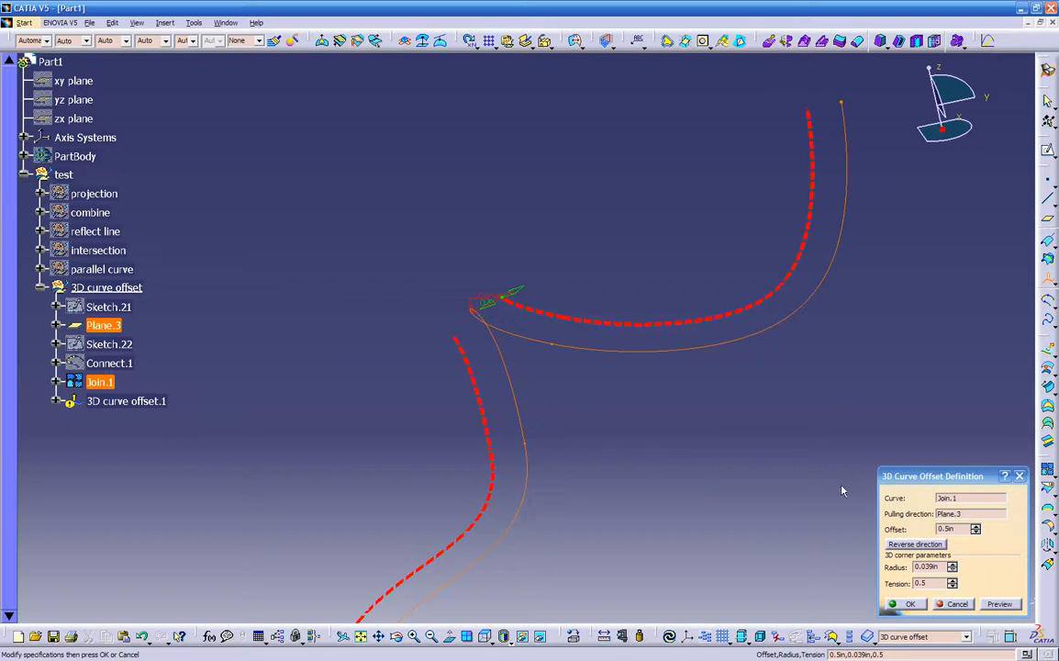
{"action": "left_click", "coordinate": [923, 545]}
{"action": "middle_click_drag", "start_coordinate": [660, 400], "coordinate": [773, 481]}
{"action": "left_click", "coordinate": [902, 605]}
{"action": "middle_click_drag", "start_coordinate": [779, 533], "coordinate": [505, 416]}
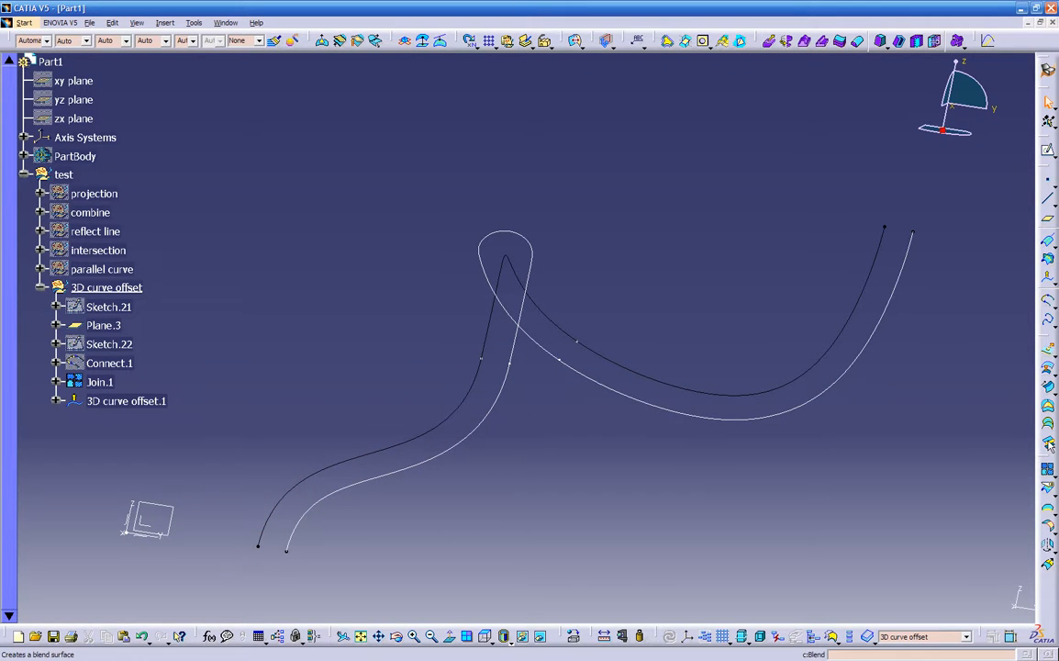
- Create a blend surface between the joined curve and its 3D offset curve
{"action": "left_click", "coordinate": [882, 237]}
{"action": "left_click", "coordinate": [904, 253]}
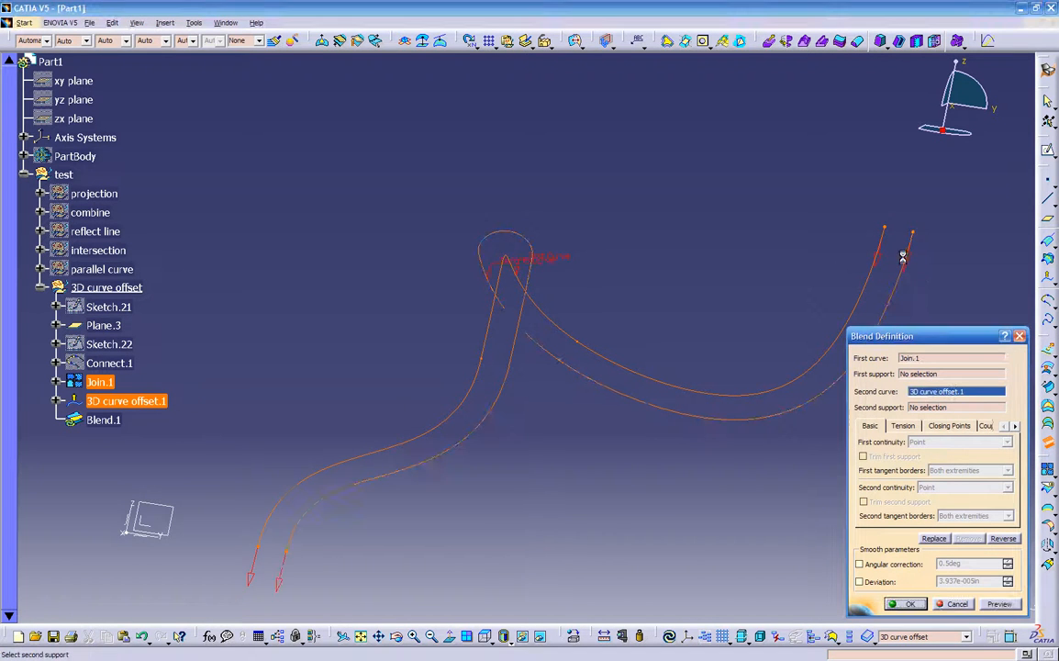
{"action": "left_click", "coordinate": [999, 604]}
{"action": "middle_click_drag", "start_coordinate": [727, 492], "coordinate": [546, 402]}
{"action": "left_click", "coordinate": [911, 603]}
- Sketch a long slanted line on the offset plane, crossing the lower part of the blend surface, and finish the sketch
{"action": "middle_click_drag", "start_coordinate": [782, 534], "coordinate": [665, 202]}
{"action": "middle_click_drag", "start_coordinate": [483, 338], "coordinate": [681, 242]}
{"action": "middle_click_drag", "start_coordinate": [505, 437], "coordinate": [418, 436]}
{"action": "left_click", "coordinate": [348, 427]}
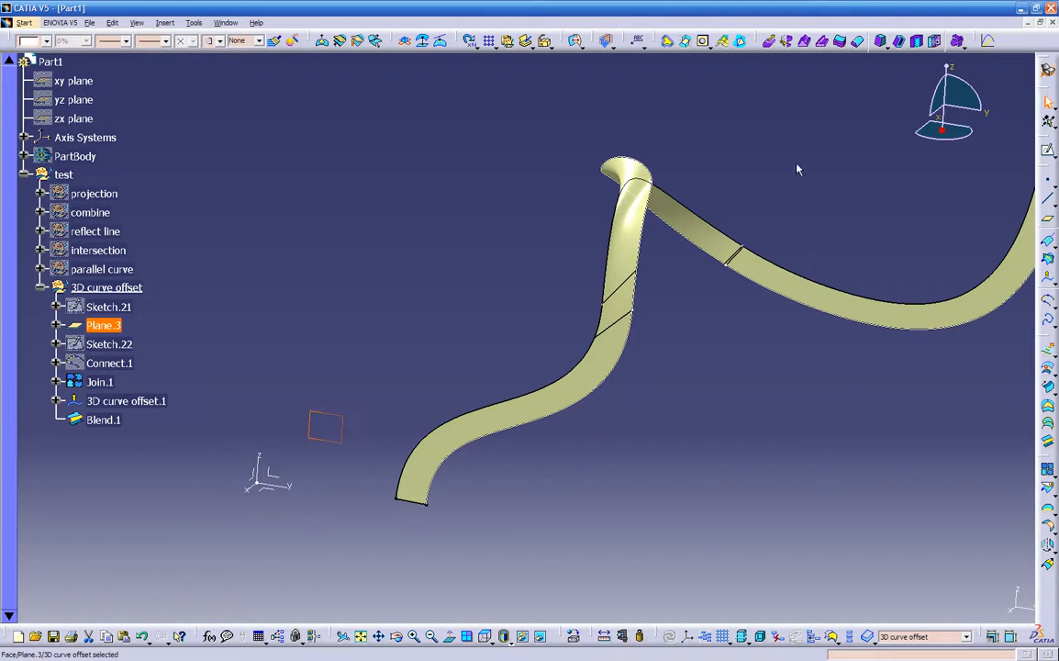
{"action": "left_click", "coordinate": [1047, 150]}
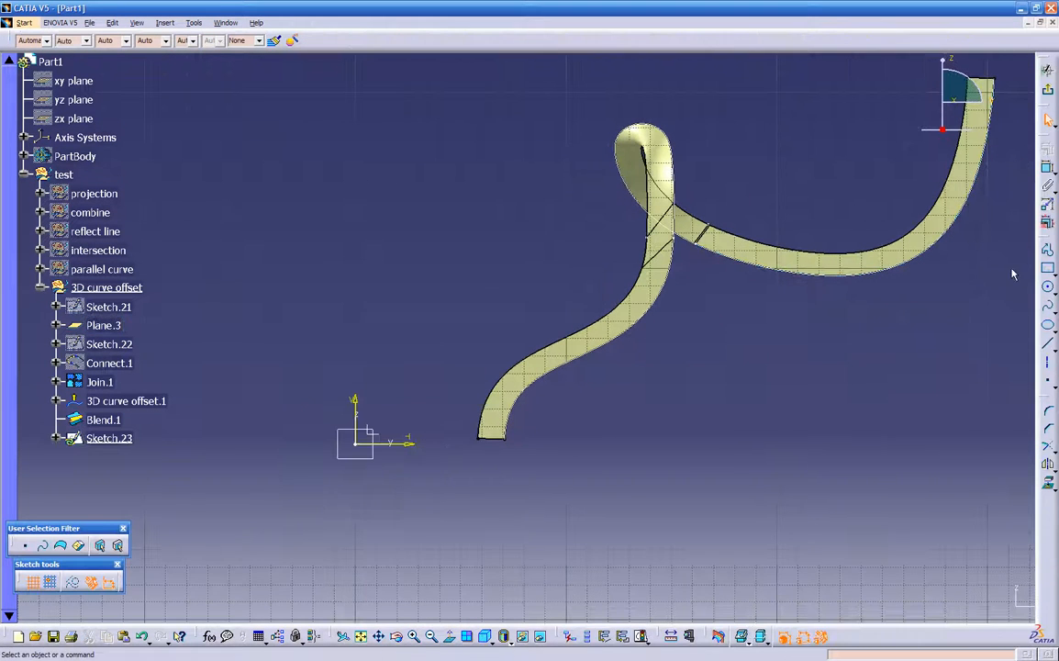
{"action": "left_click", "coordinate": [1048, 345]}
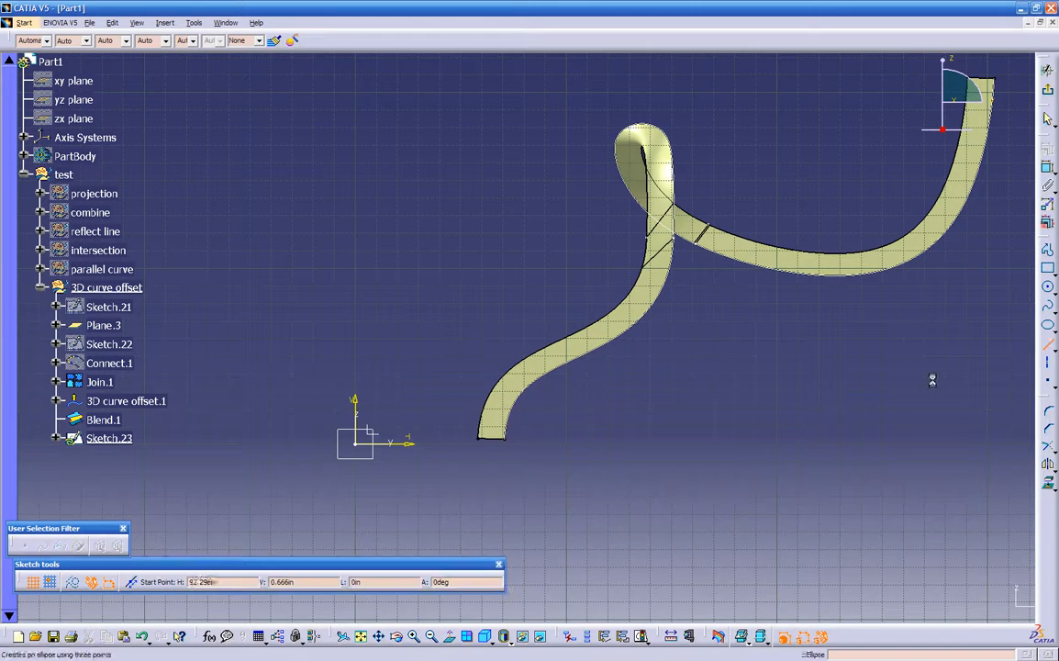
{"action": "left_click", "coordinate": [682, 489]}
{"action": "left_click", "coordinate": [478, 134]}
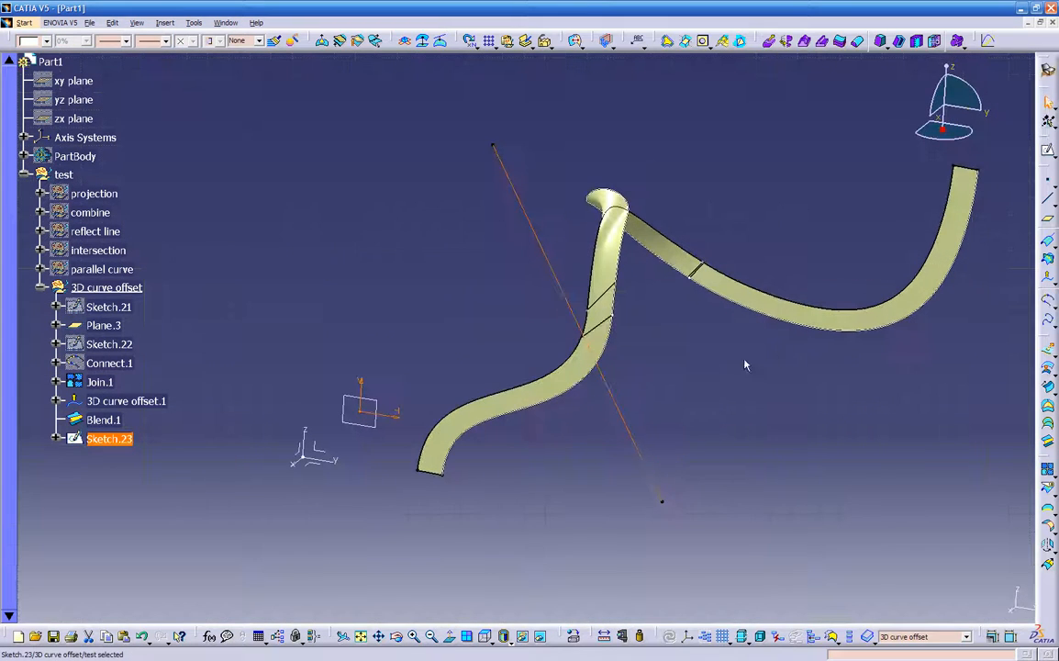
- Edit the 3D curve offset to use the slanted sketch line as its pulling direction and preview the result
{"action": "double_click", "coordinate": [162, 403]}
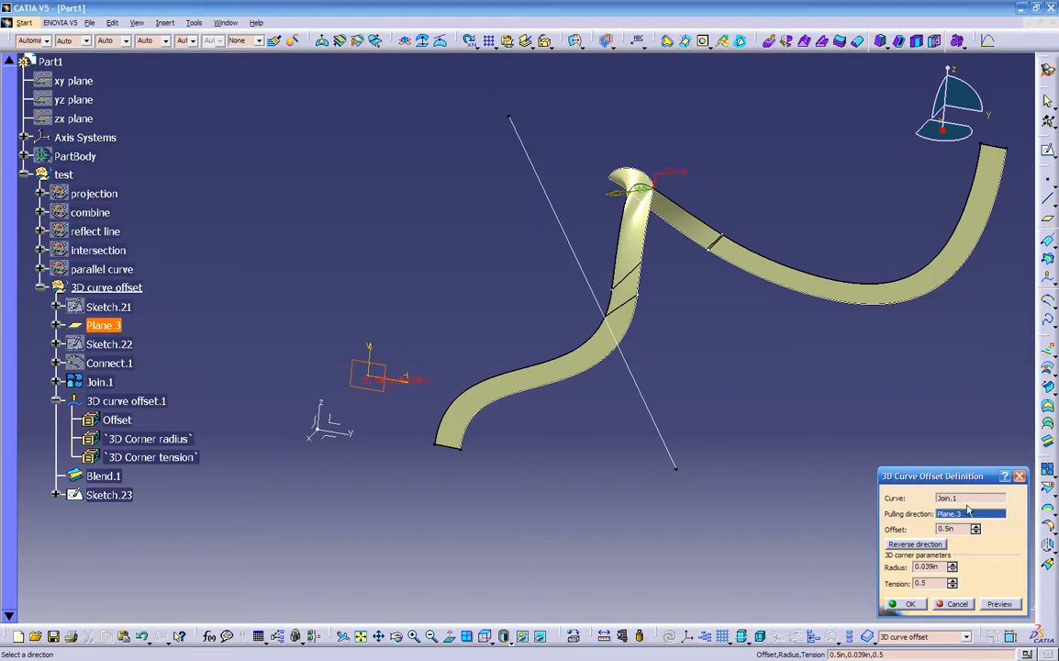
{"action": "left_click", "coordinate": [643, 406]}
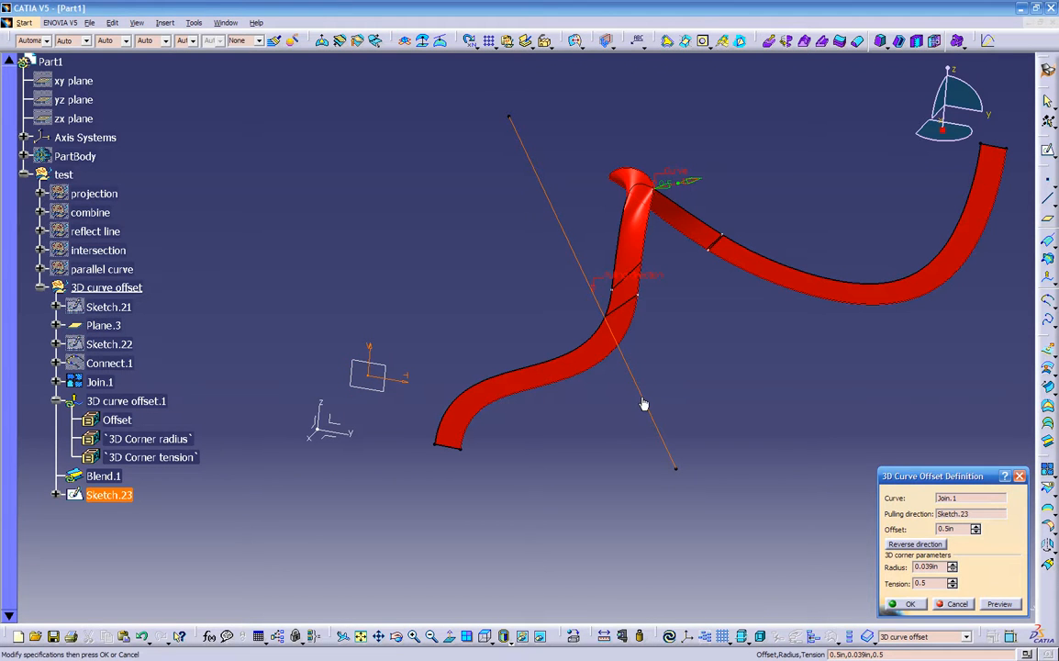
{"action": "middle_click_drag", "start_coordinate": [667, 351], "coordinate": [661, 371]}
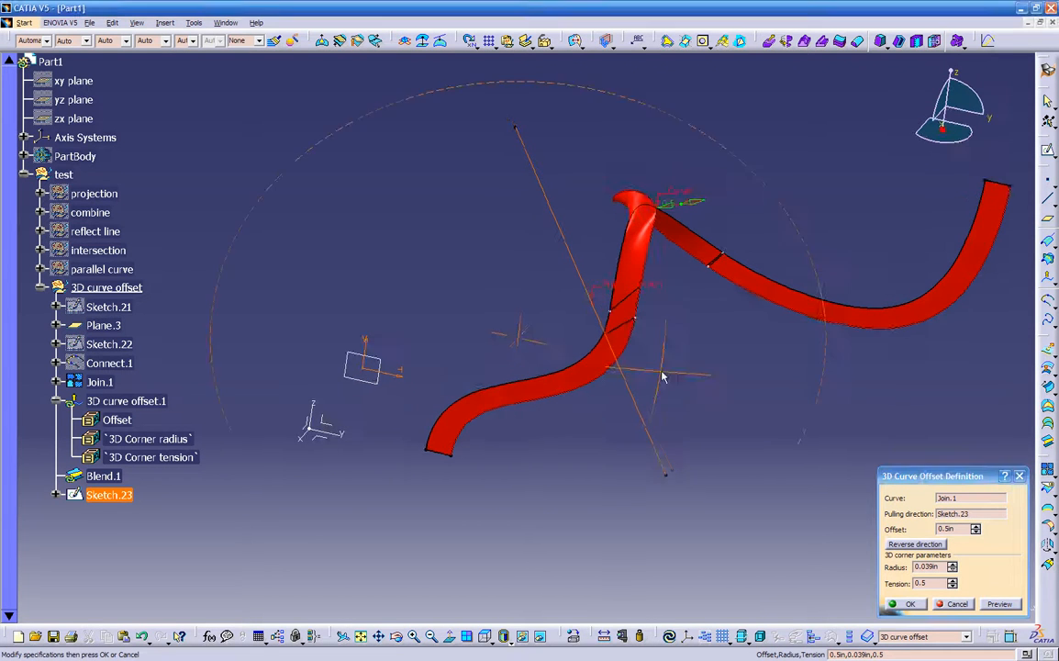
{"action": "left_click", "coordinate": [998, 604]}
{"action": "middle_click_drag", "start_coordinate": [726, 415], "coordinate": [697, 441]}
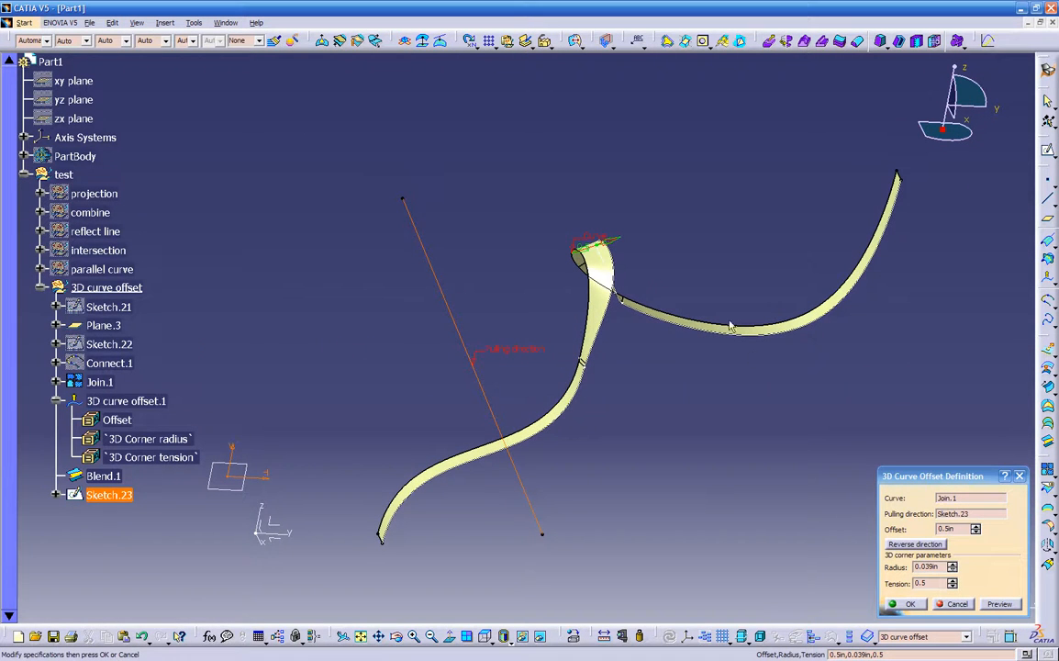
- Increase the 3D curve offset to about 3.268 in to widen the blend surface
{"action": "middle_click_drag", "start_coordinate": [670, 345], "coordinate": [751, 238]}
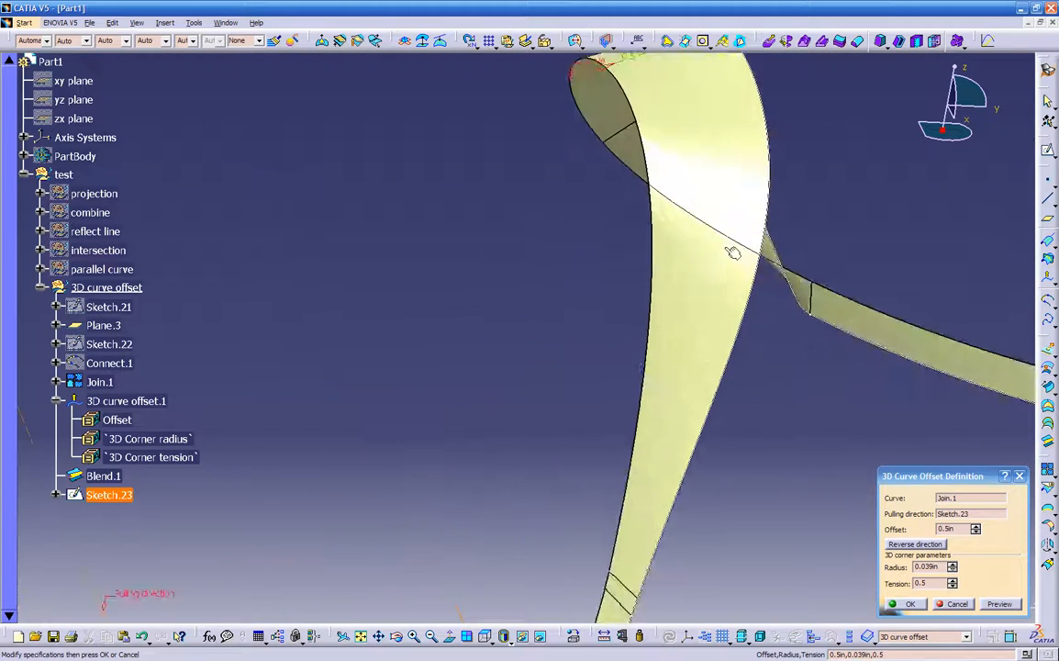
{"action": "middle_click_drag", "start_coordinate": [734, 146], "coordinate": [476, 409]}
{"action": "left_click_drag", "start_coordinate": [489, 285], "coordinate": [536, 451]}
{"action": "middle_click_drag", "start_coordinate": [536, 452], "coordinate": [542, 352]}
{"action": "left_click_drag", "start_coordinate": [574, 299], "coordinate": [690, 285]}
{"action": "middle_click_drag", "start_coordinate": [569, 439], "coordinate": [477, 485]}
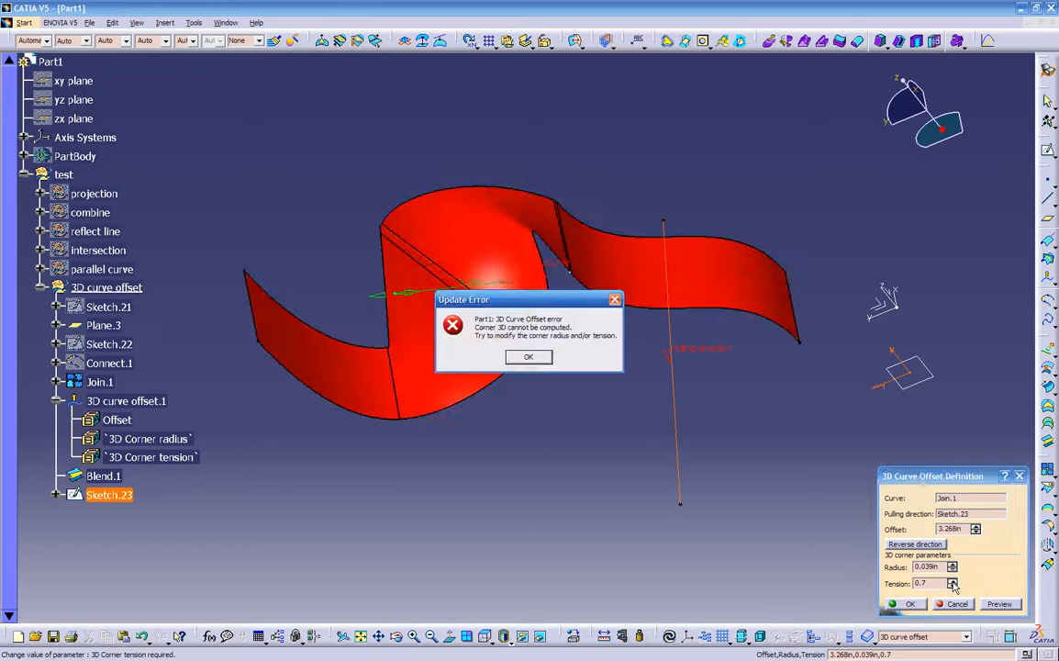
- Set the 3D corner tension to 0.4, preview the offset and confirm the definition
{"action": "left_click", "coordinate": [531, 358]}
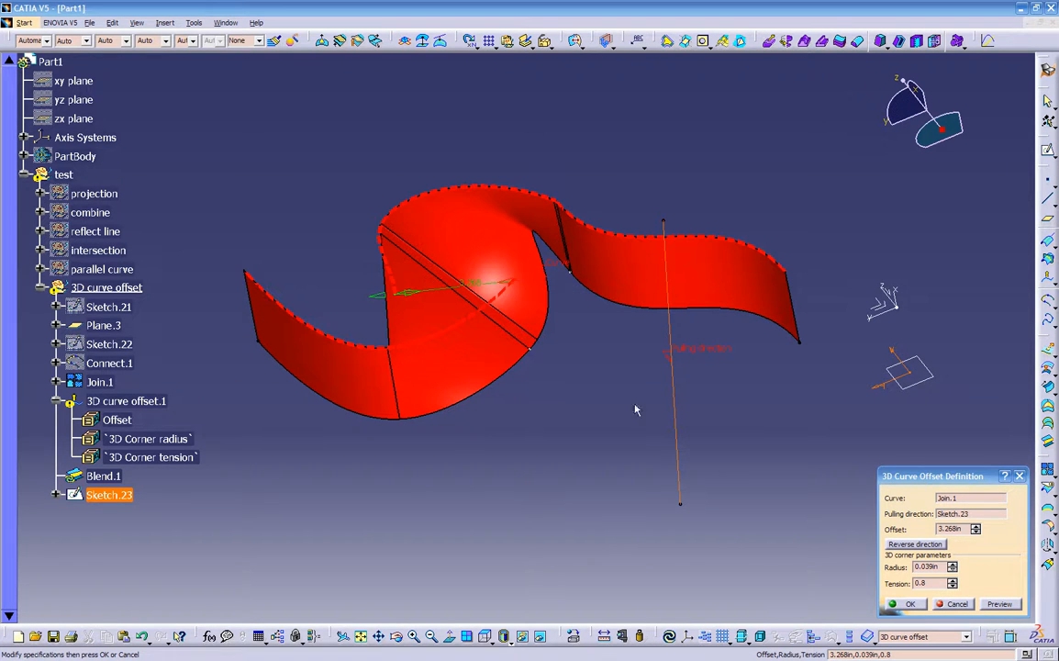
{"action": "left_click_drag", "start_coordinate": [932, 583], "coordinate": [889, 582]}
{"action": "type", "text": ".4"}
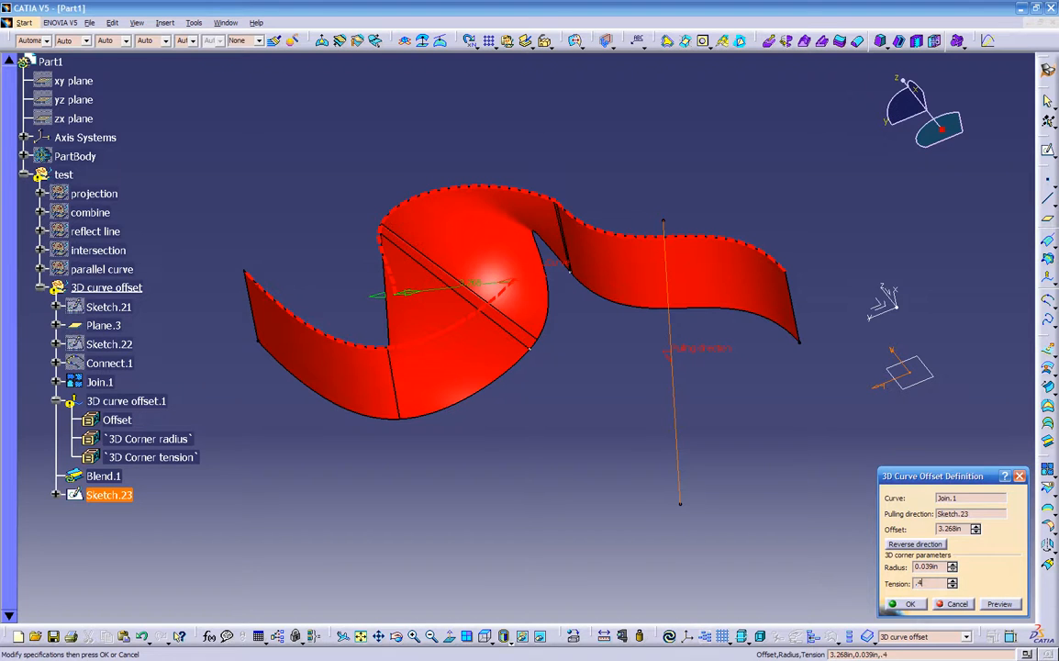
{"action": "left_click", "coordinate": [1000, 604]}
{"action": "mouse_move", "coordinate": [665, 467]}
{"action": "middle_mouse_down"}
{"action": "mouse_move", "coordinate": [600, 415]}
{"action": "mouse_move", "coordinate": [303, 415]}
{"action": "mouse_move", "coordinate": [406, 264]}
{"action": "mouse_move", "coordinate": [763, 389]}
{"action": "mouse_move", "coordinate": [553, 473]}
{"action": "mouse_move", "coordinate": [661, 459]}
{"action": "mouse_move", "coordinate": [785, 400]}
{"action": "mouse_move", "coordinate": [543, 444]}
{"action": "mouse_move", "coordinate": [679, 456]}
{"action": "middle_mouse_up"}
{"action": "middle_click_drag", "start_coordinate": [613, 461], "coordinate": [541, 397]}
{"action": "left_click", "coordinate": [904, 604]}
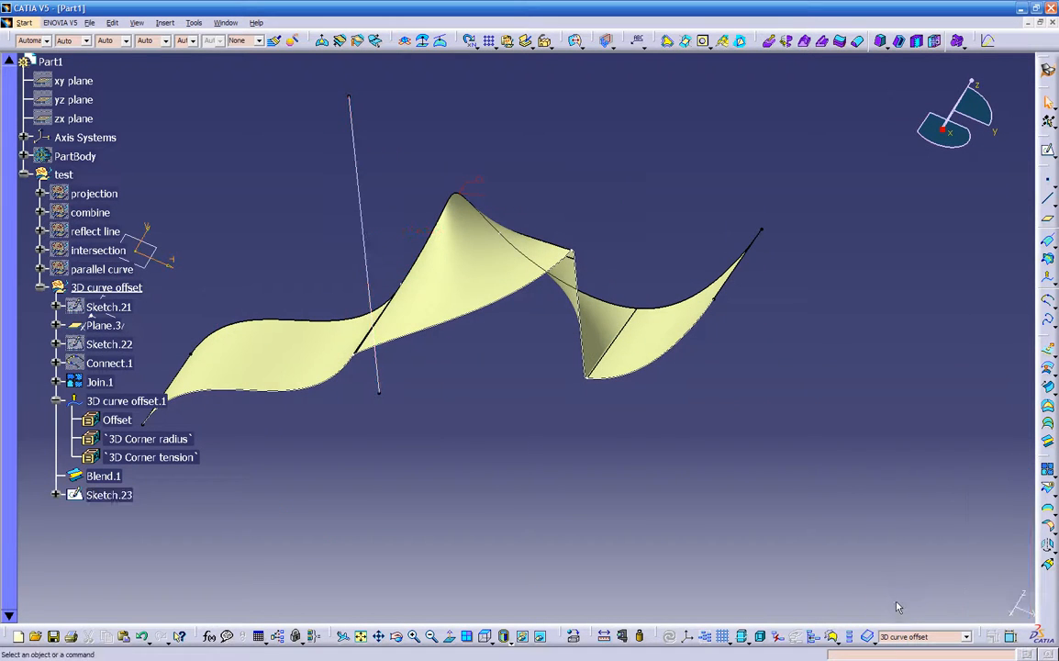
- Inspect the widened blend surface from several sides and collapse the 3D curve offset's parameters in the tree
{"action": "middle_click_drag", "start_coordinate": [554, 487], "coordinate": [734, 432]}
{"action": "middle_click_drag", "start_coordinate": [377, 487], "coordinate": [716, 396]}
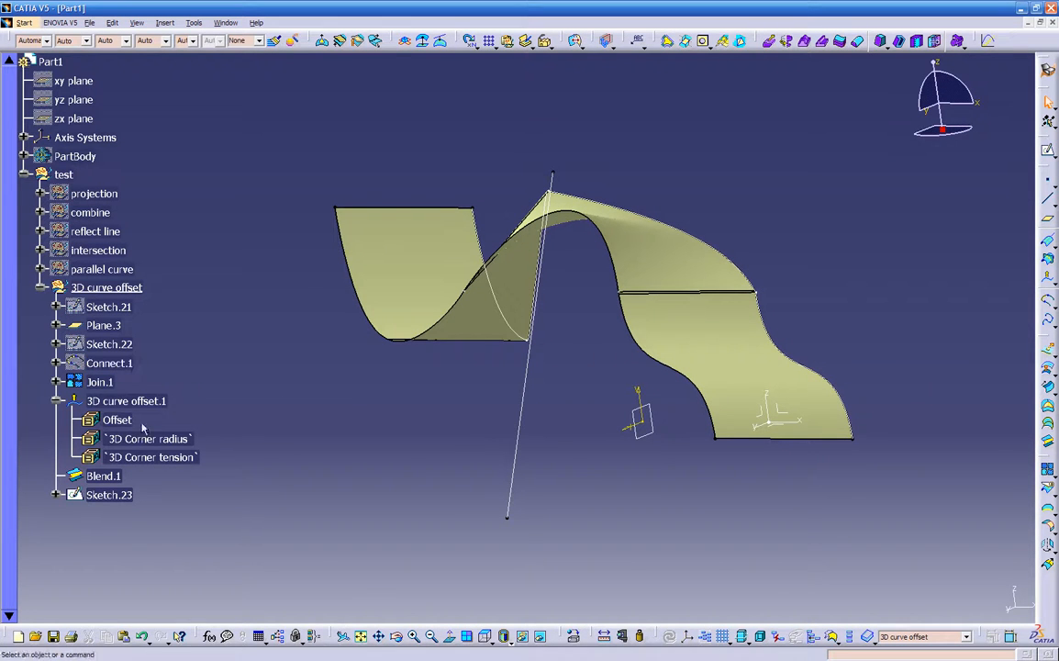
{"action": "left_click", "coordinate": [56, 401]}
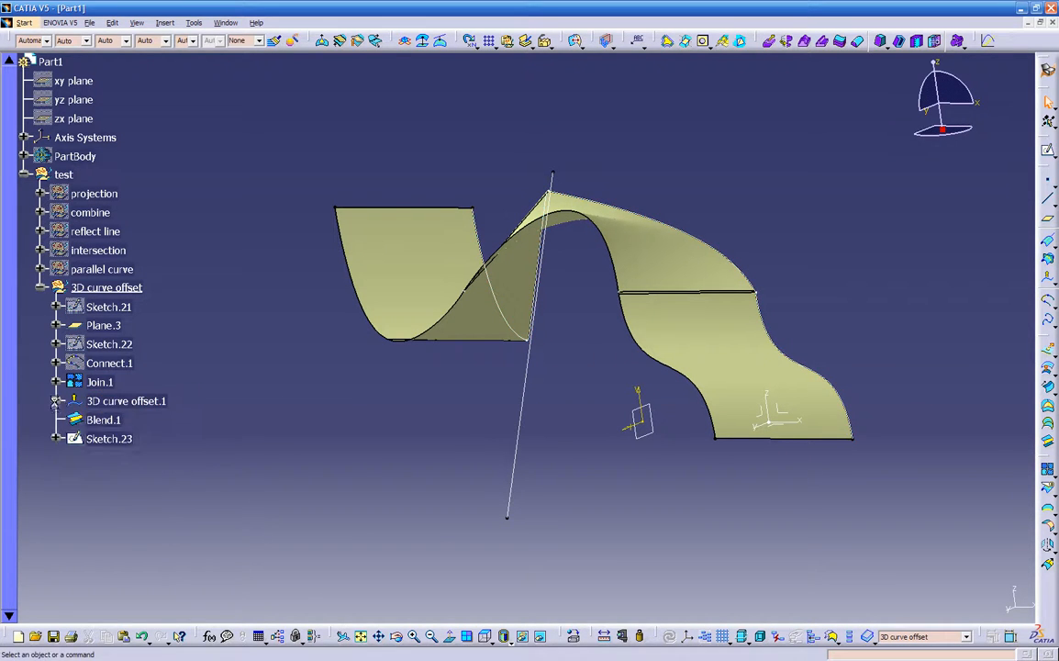
{"action": "middle_click_drag", "start_coordinate": [202, 399], "coordinate": [291, 440]}
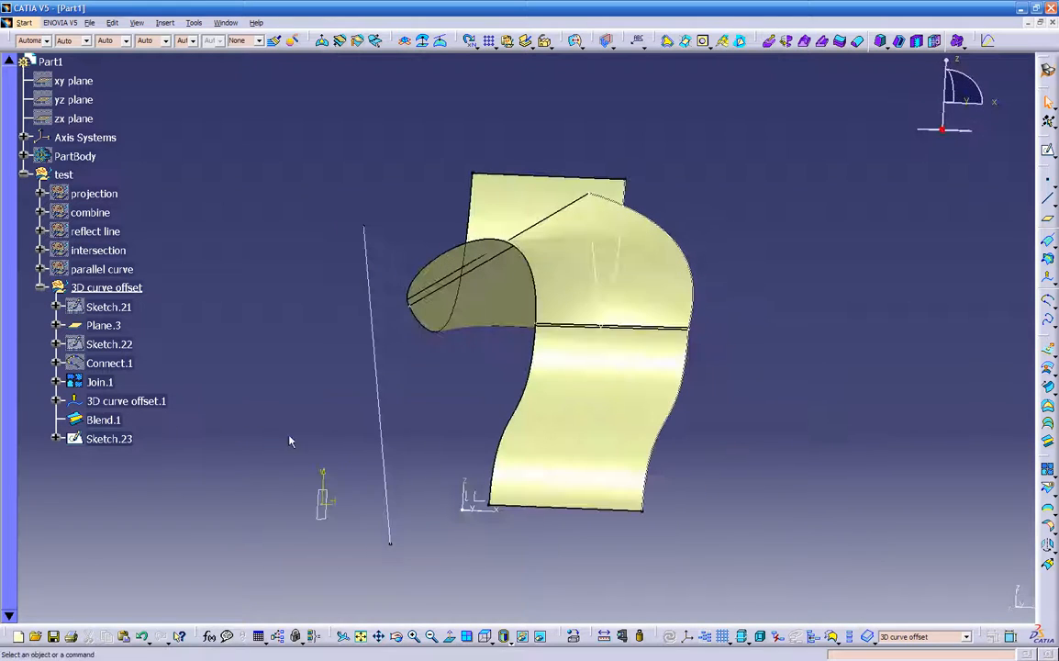
- Colour only the lower face of the blend surface dark red
{"action": "left_click", "coordinate": [530, 419]}
{"action": "left_click", "coordinate": [46, 40]}
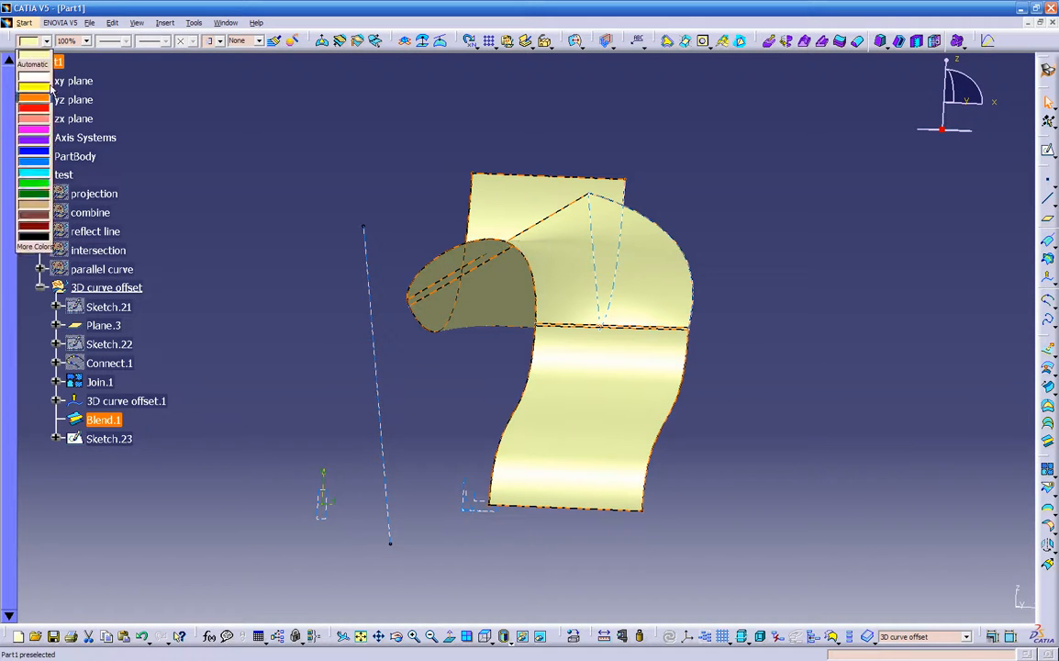
{"action": "left_click", "coordinate": [32, 229]}
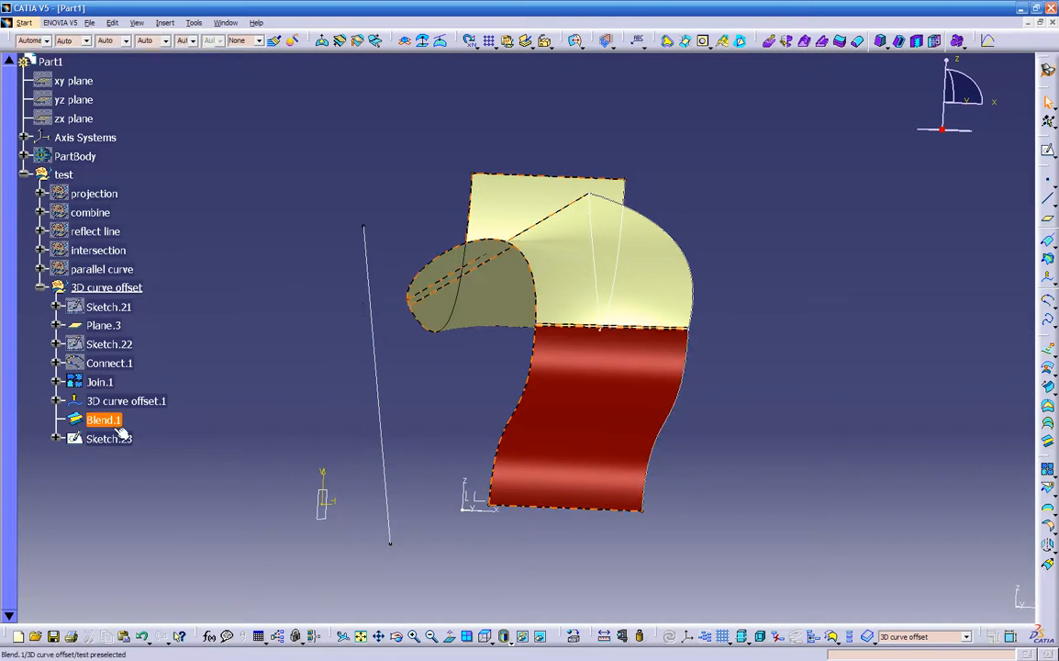
- Try the same dark red on the entire Blend.1 feature, then undo the colour changes
{"action": "left_click", "coordinate": [46, 40]}
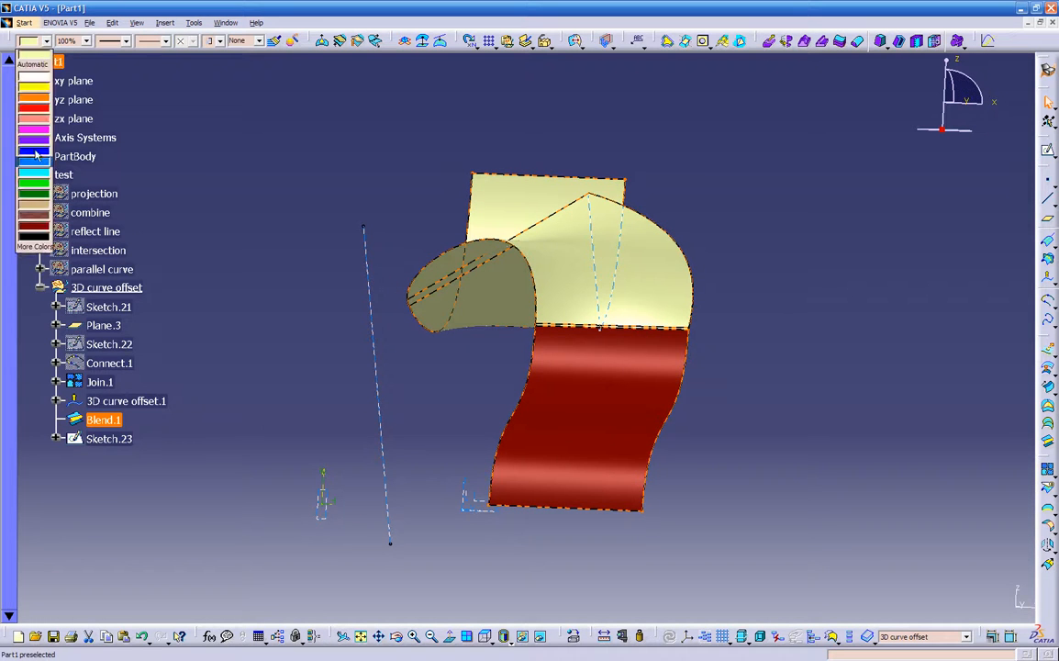
{"action": "left_click", "coordinate": [36, 221]}
{"action": "left_click", "coordinate": [246, 239]}
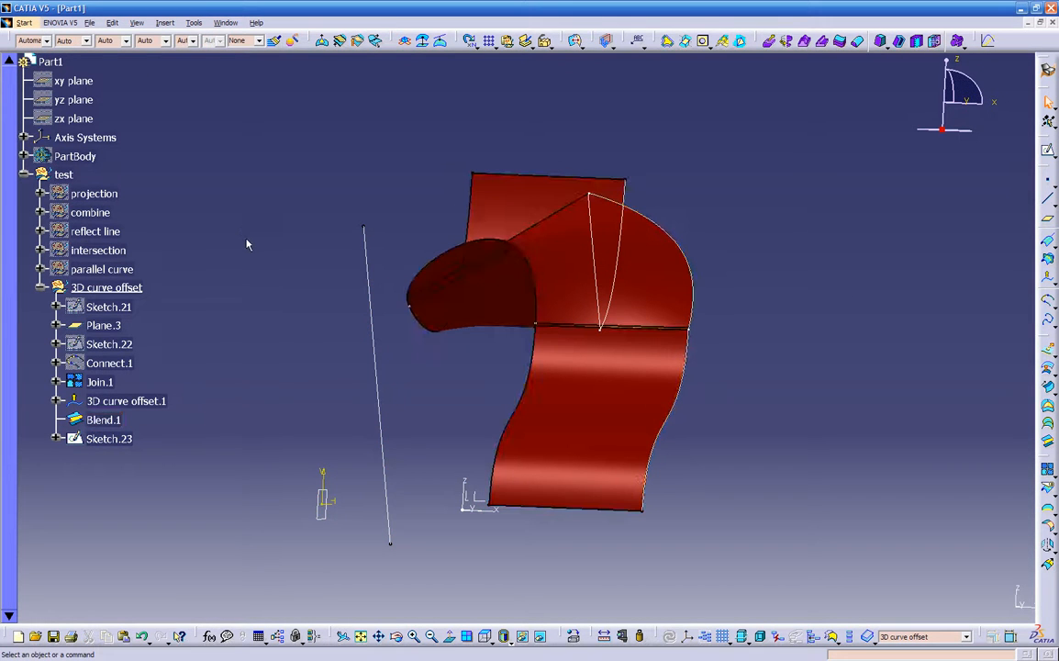
{"action": "key", "text": "ctrl+z"}
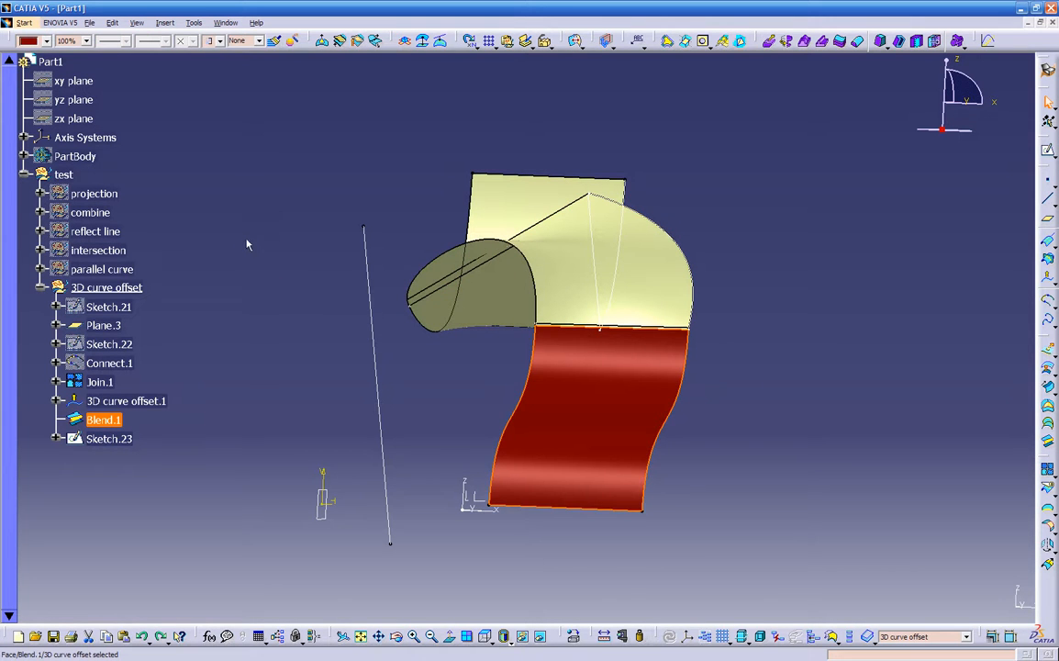
- Apply dark red again to just the lower S-shaped face of the blend surface
{"action": "middle_click_drag", "start_coordinate": [484, 354], "coordinate": [431, 399]}
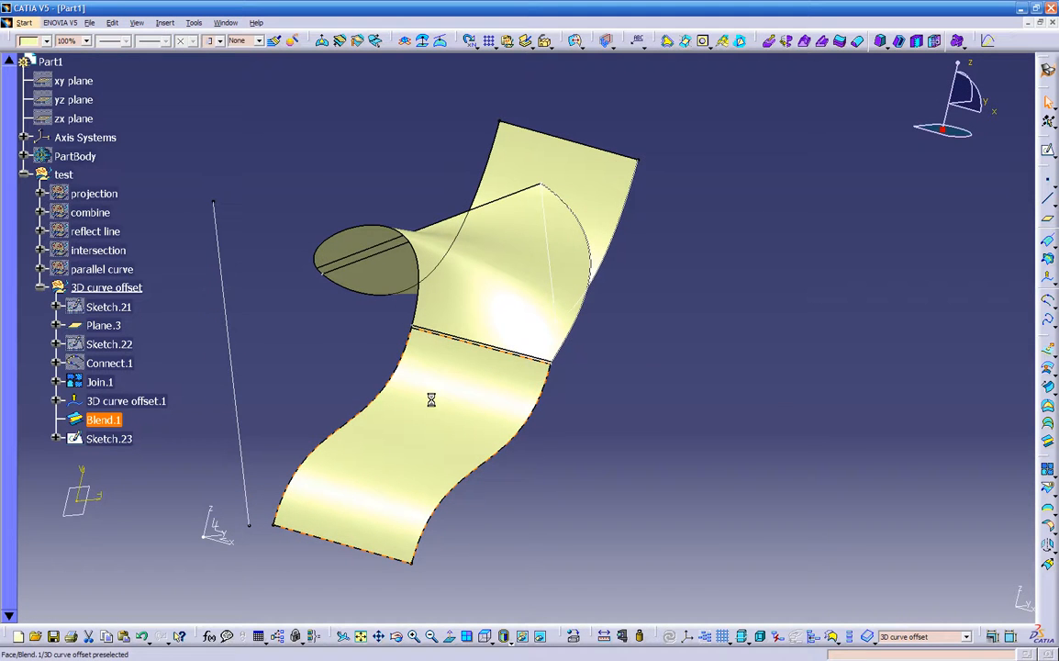
{"action": "left_click", "coordinate": [60, 62]}
{"action": "left_click", "coordinate": [46, 40]}
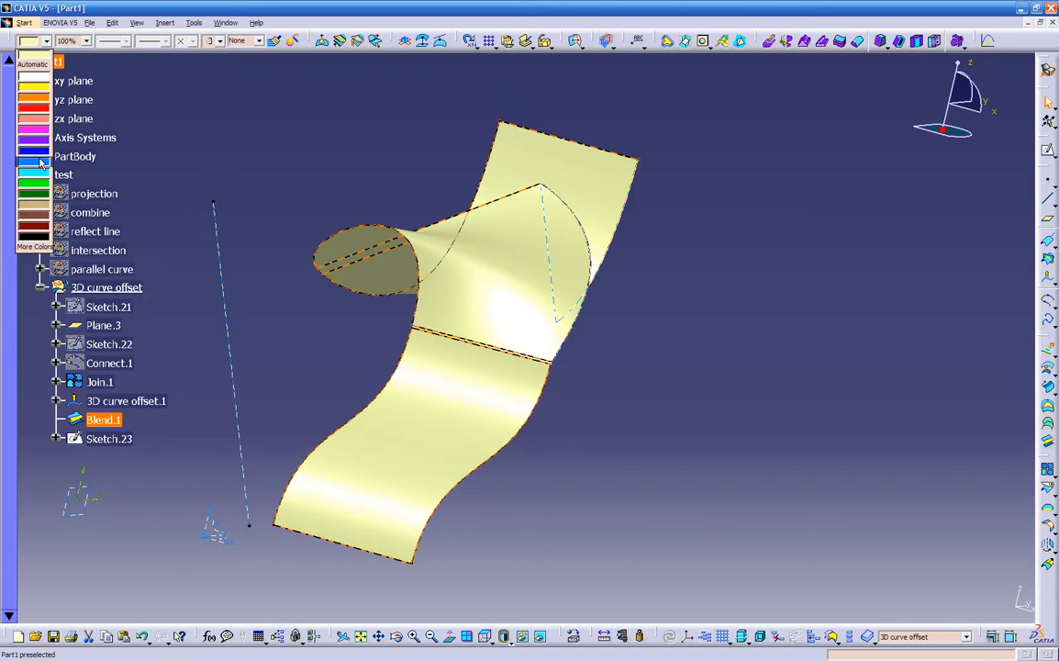
{"action": "left_click", "coordinate": [34, 230]}
{"action": "left_click", "coordinate": [627, 450]}
{"action": "middle_click_drag", "start_coordinate": [627, 450], "coordinate": [578, 422]}
- Colour the whole Blend.1 feature reddish brown and inspect its faces from several angles
{"action": "left_click", "coordinate": [104, 419]}
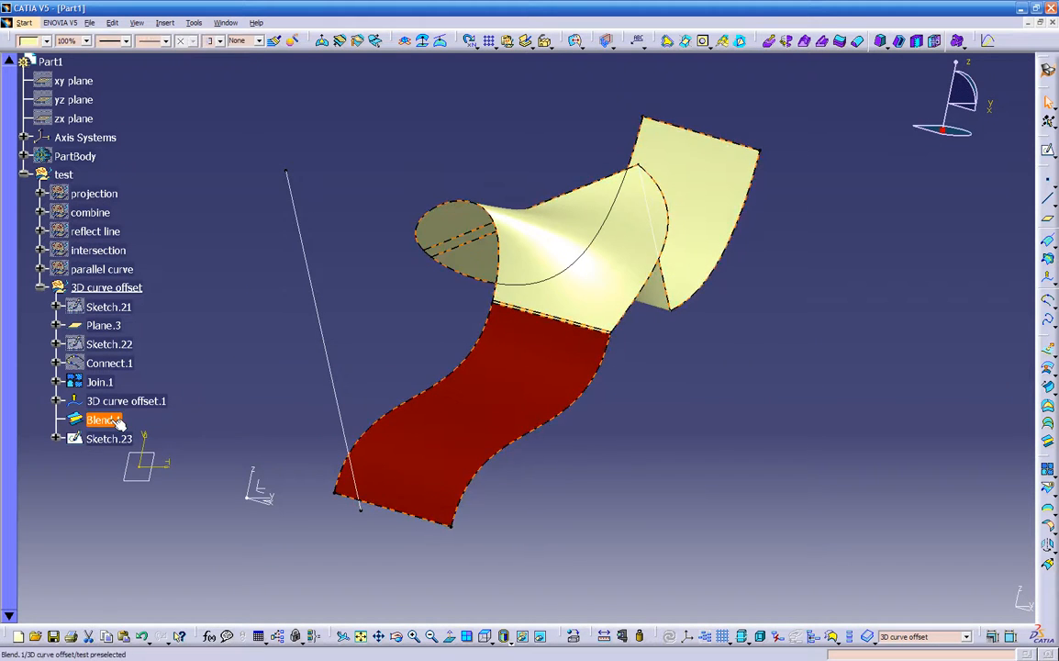
{"action": "middle_click_drag", "start_coordinate": [721, 420], "coordinate": [603, 386]}
{"action": "left_click", "coordinate": [602, 382]}
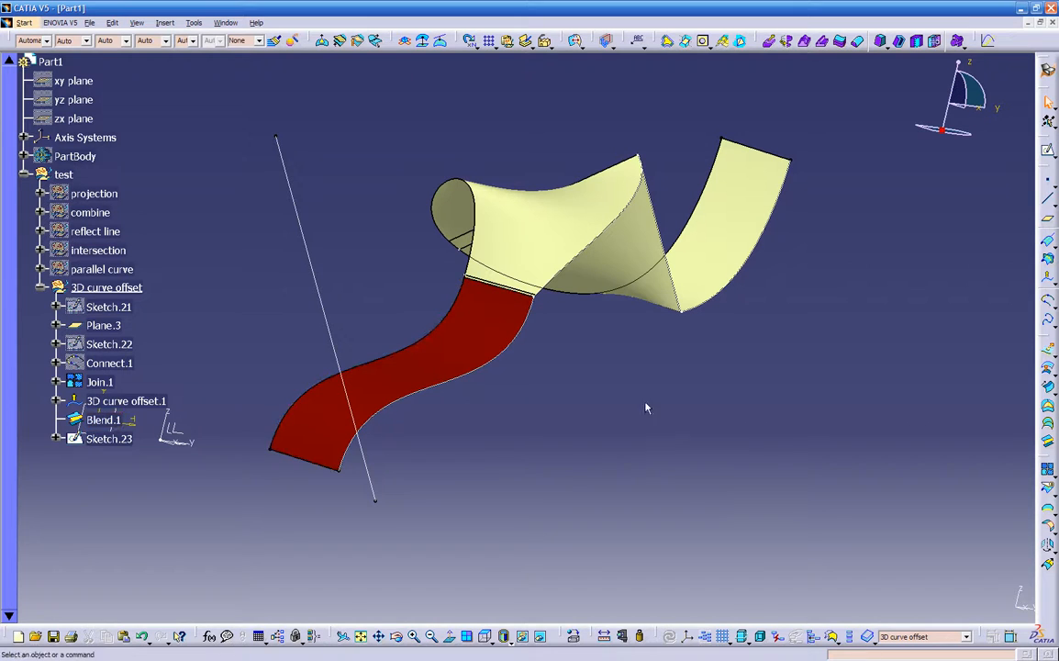
{"action": "left_click", "coordinate": [105, 419]}
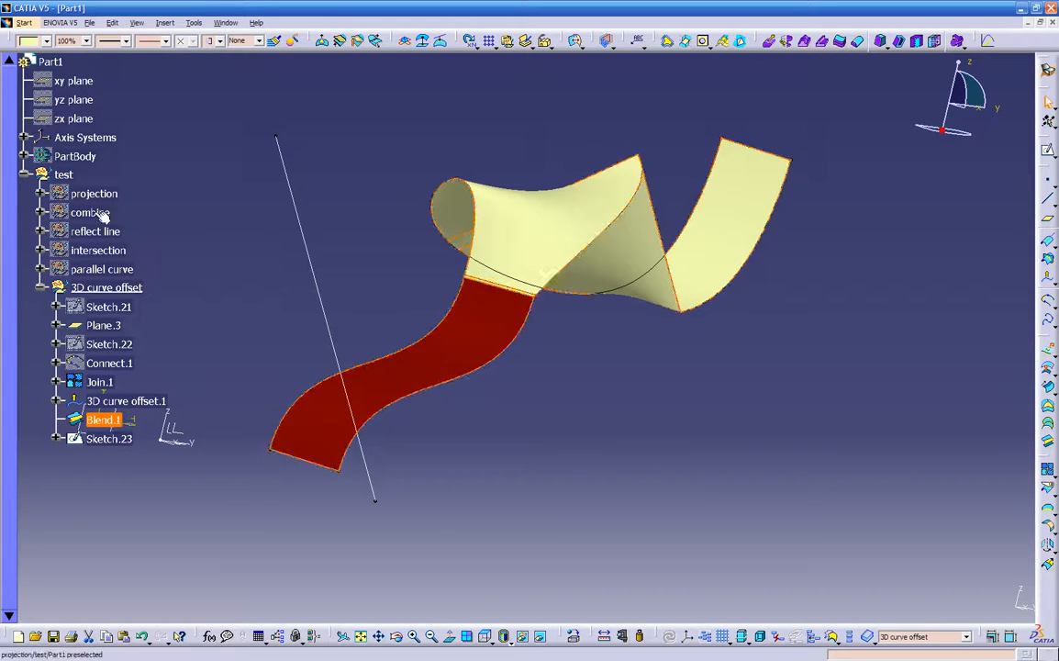
{"action": "left_click", "coordinate": [46, 40]}
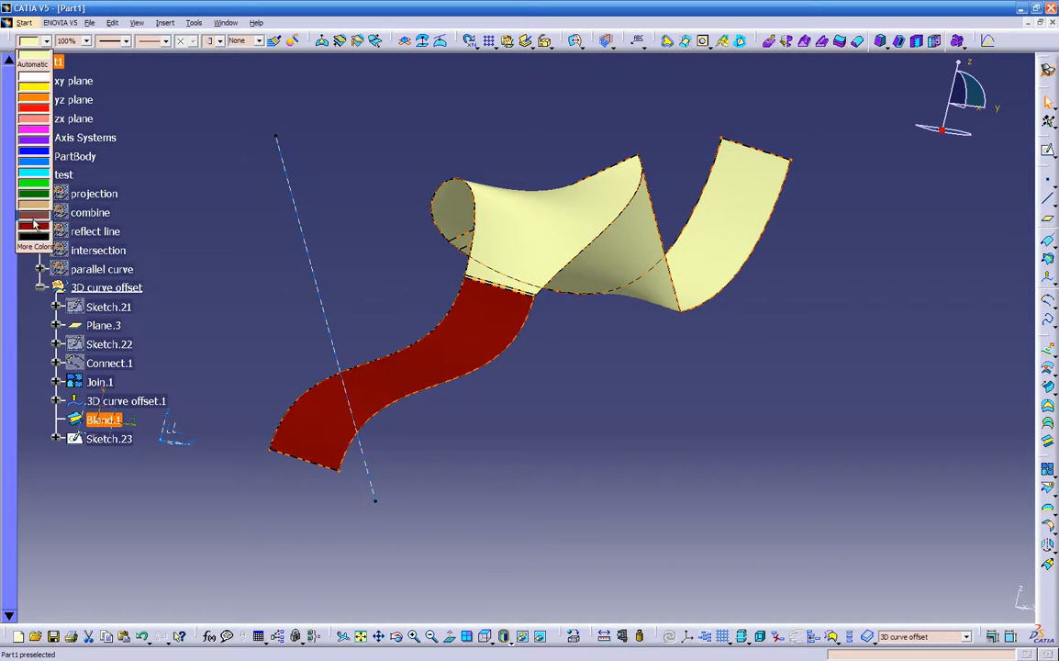
{"action": "left_click", "coordinate": [34, 224]}
{"action": "middle_click_drag", "start_coordinate": [427, 307], "coordinate": [351, 348]}
{"action": "middle_click_drag", "start_coordinate": [493, 352], "coordinate": [579, 349]}
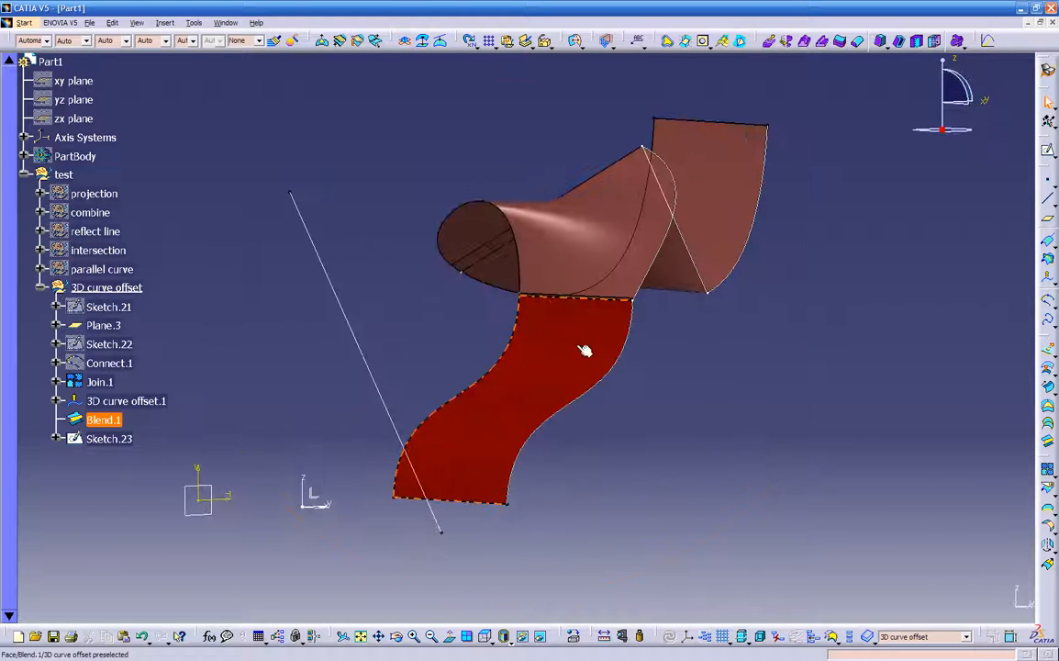
- Change the fill color of the Blend.1 surface to the brownish red of the neighbouring surfaces
{"action": "right_click", "coordinate": [550, 345]}
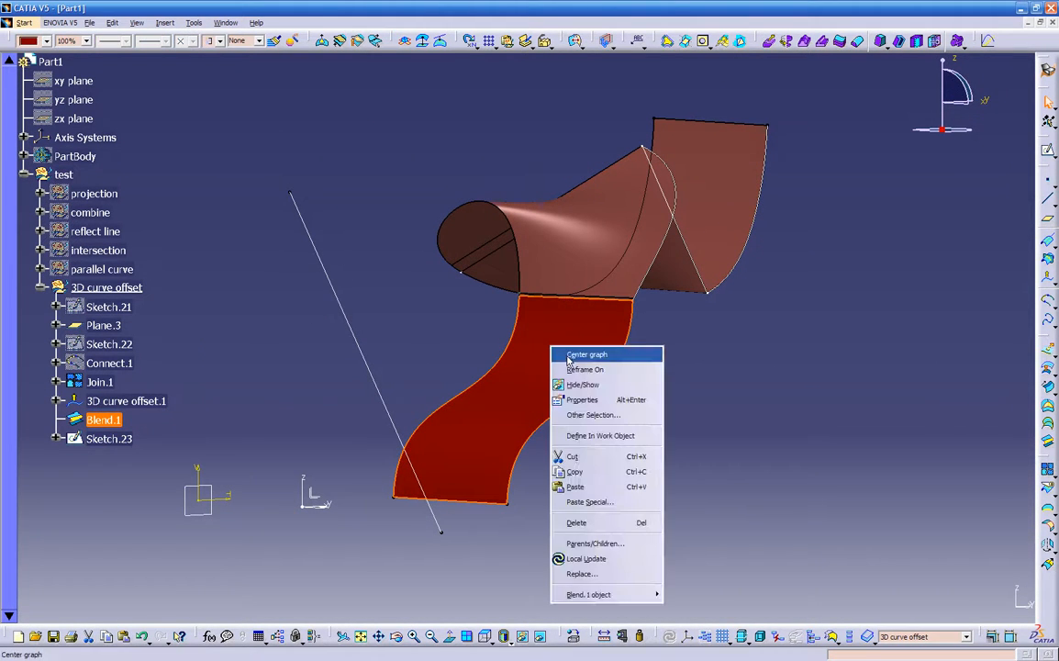
{"action": "left_click", "coordinate": [576, 398]}
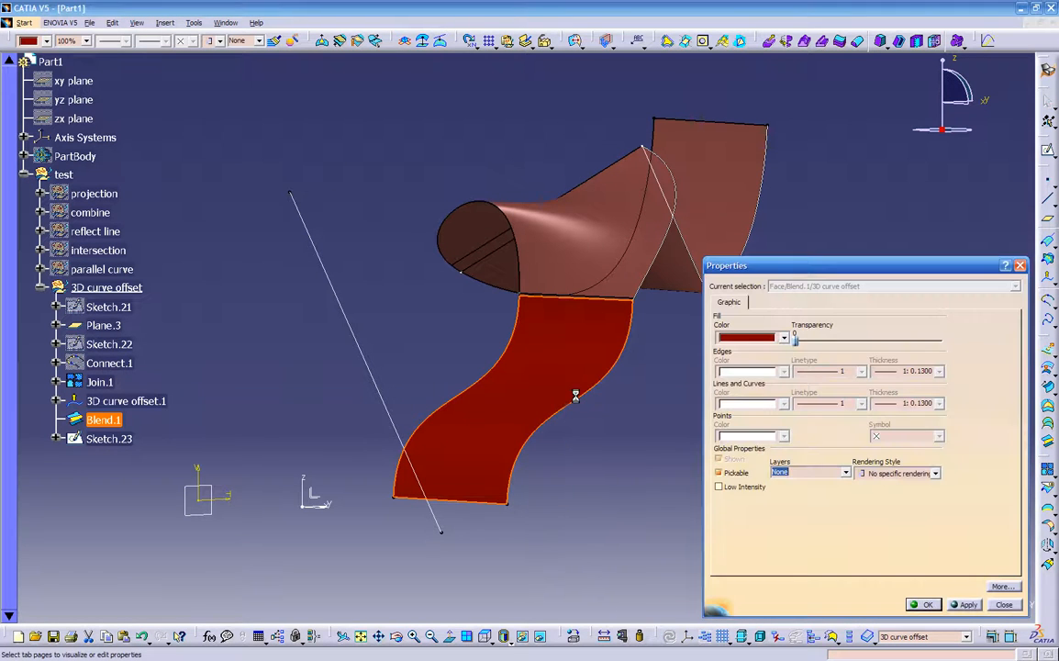
{"action": "left_click", "coordinate": [752, 338]}
{"action": "left_click", "coordinate": [751, 500]}
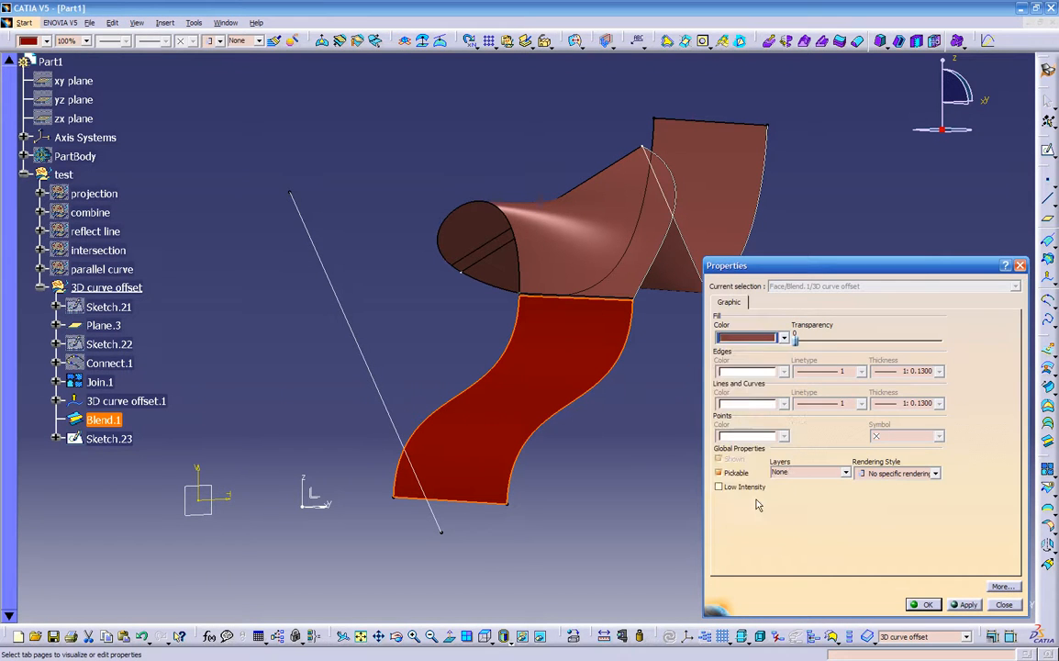
{"action": "left_click", "coordinate": [965, 605]}
{"action": "left_click", "coordinate": [925, 606]}
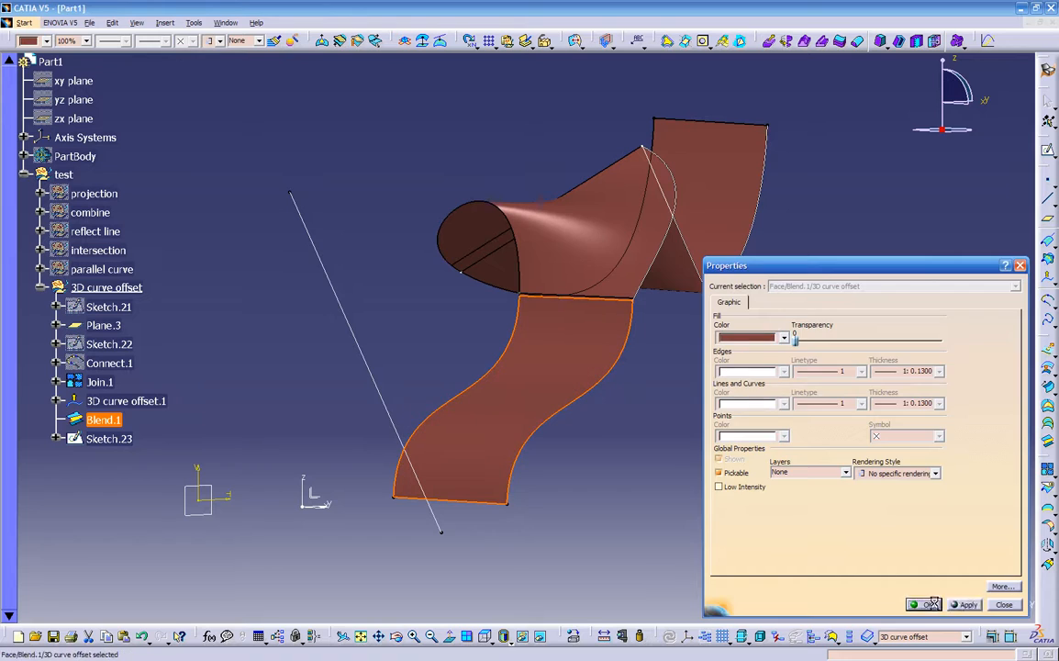
{"action": "mouse_move", "coordinate": [648, 444]}
{"action": "middle_mouse_down"}
{"action": "mouse_move", "coordinate": [584, 385]}
{"action": "mouse_move", "coordinate": [387, 489]}
{"action": "mouse_move", "coordinate": [582, 449]}
{"action": "mouse_move", "coordinate": [255, 532]}
{"action": "mouse_move", "coordinate": [494, 437]}
{"action": "mouse_move", "coordinate": [649, 426]}
{"action": "middle_mouse_up"}
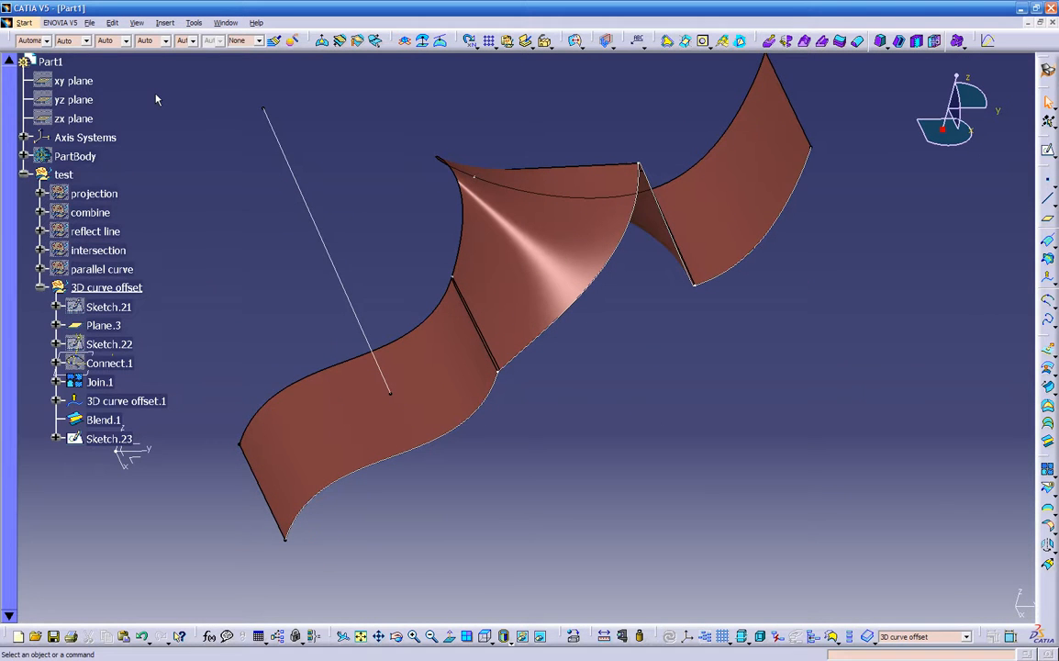
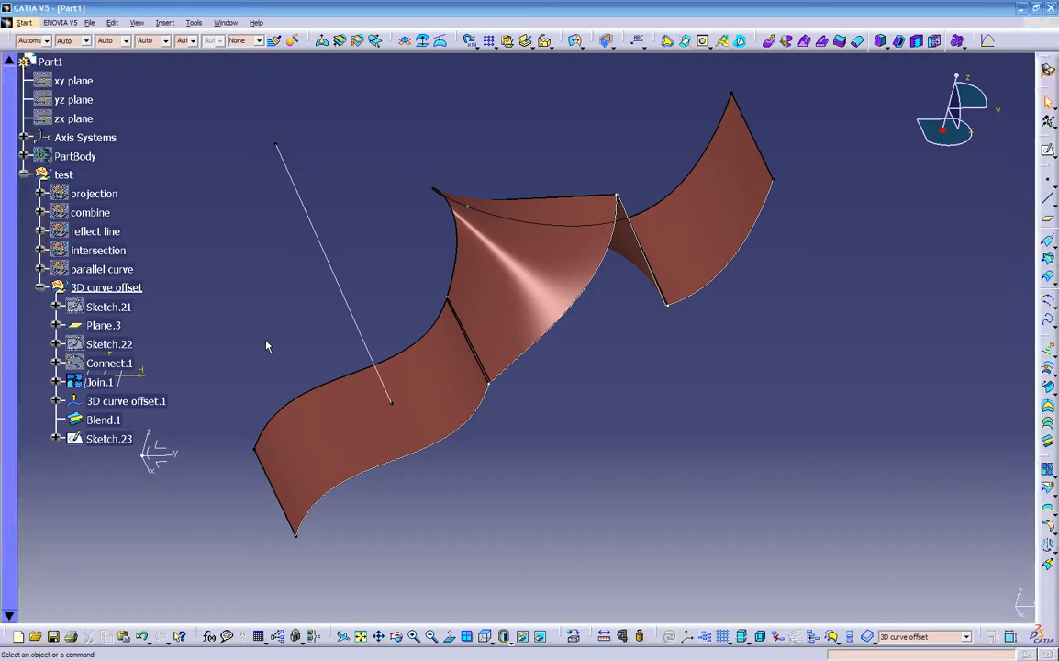
- Create a whole circle of type Three points through three vertices of the 3D curve offset's edge curve
{"action": "left_click", "coordinate": [41, 287]}
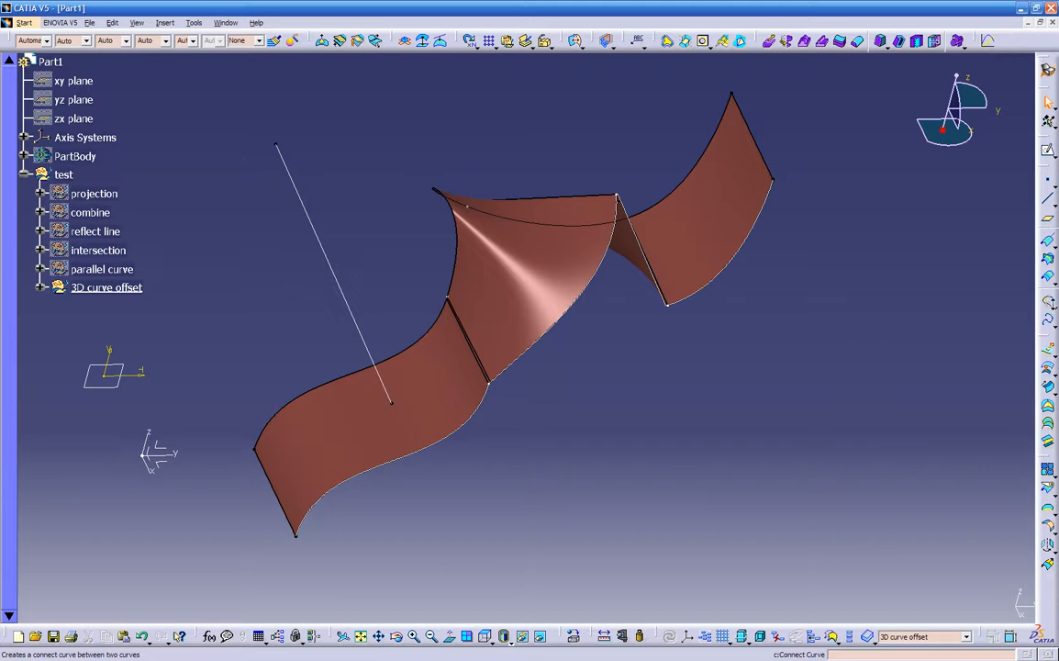
{"action": "left_click", "coordinate": [1045, 312]}
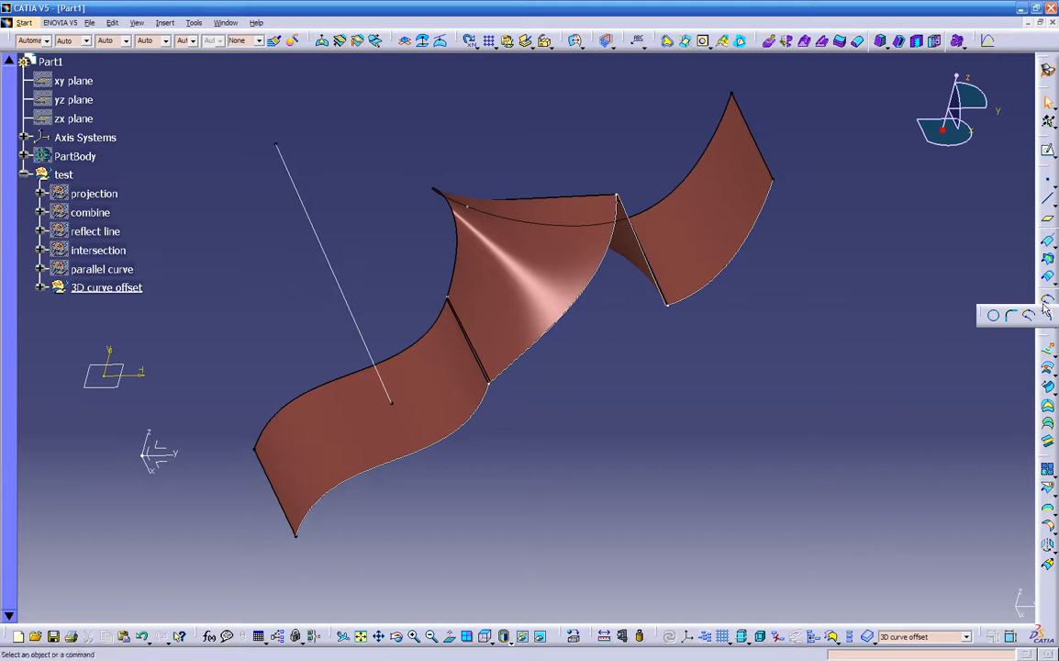
{"action": "left_click", "coordinate": [995, 318]}
{"action": "middle_click_drag", "start_coordinate": [741, 329], "coordinate": [664, 345]}
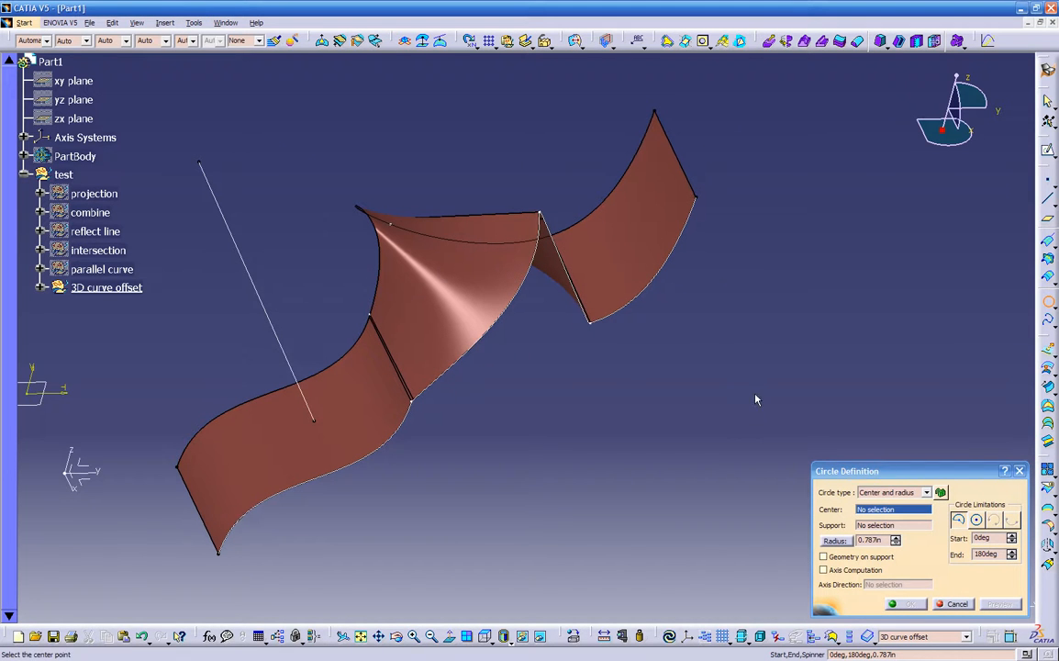
{"action": "left_click", "coordinate": [889, 493]}
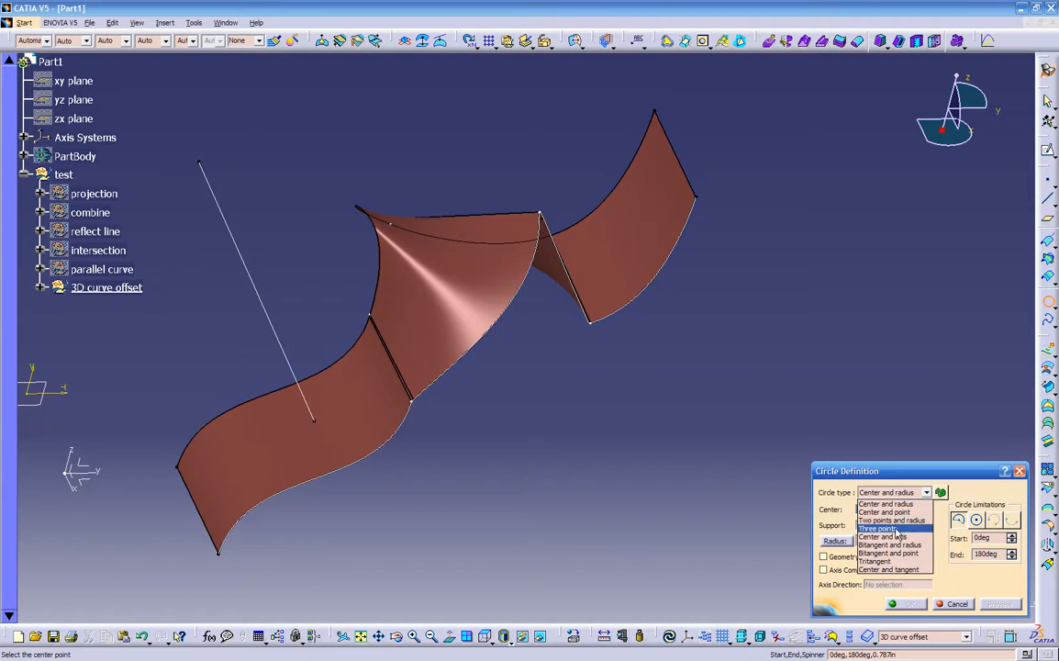
{"action": "left_click", "coordinate": [904, 529]}
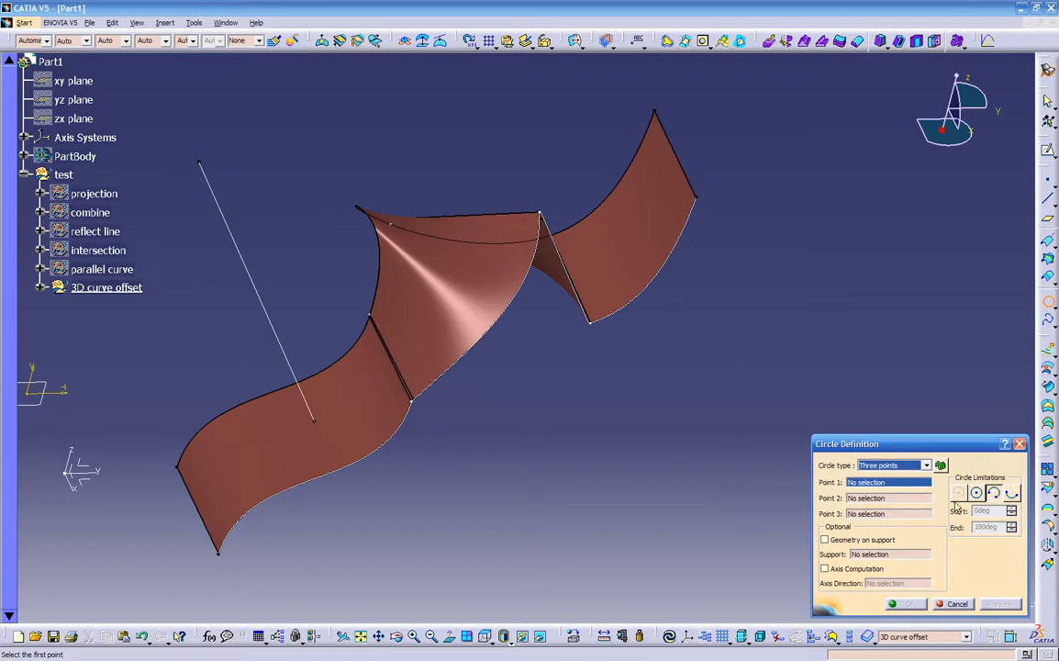
{"action": "left_click", "coordinate": [977, 493]}
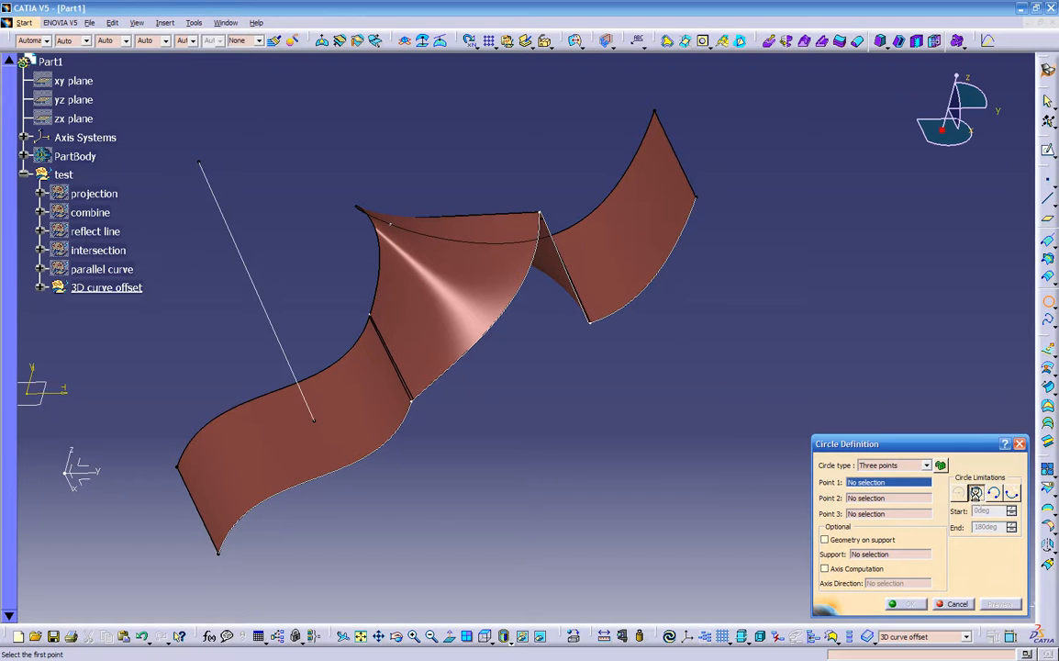
{"action": "left_click", "coordinate": [590, 322]}
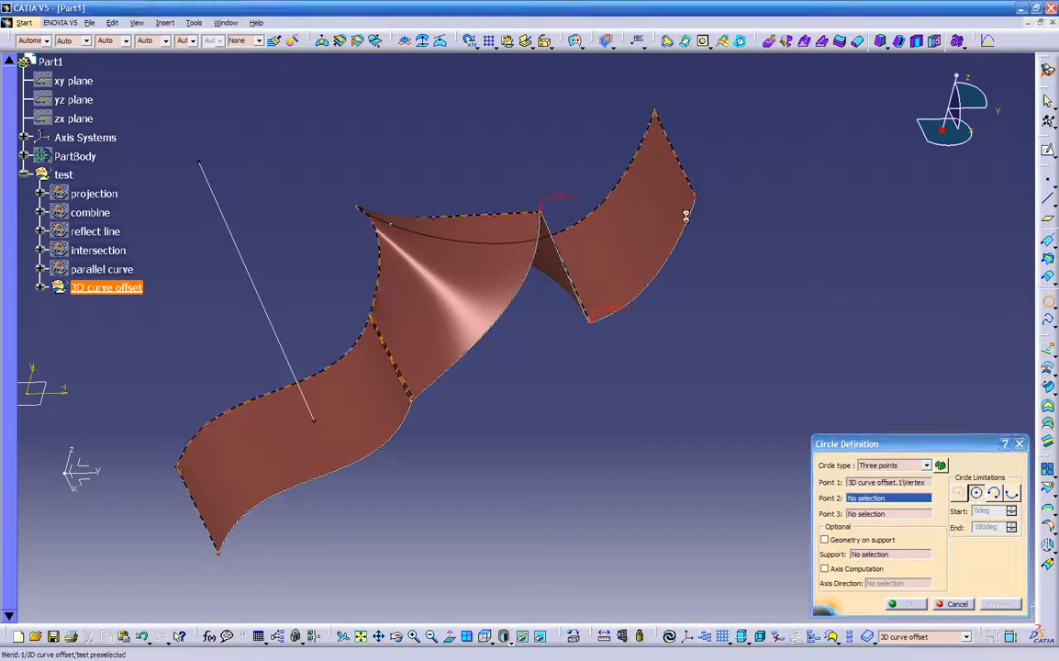
{"action": "left_click", "coordinate": [565, 215]}
{"action": "left_click", "coordinate": [696, 197]}
{"action": "middle_click_drag", "start_coordinate": [694, 239], "coordinate": [718, 335]}
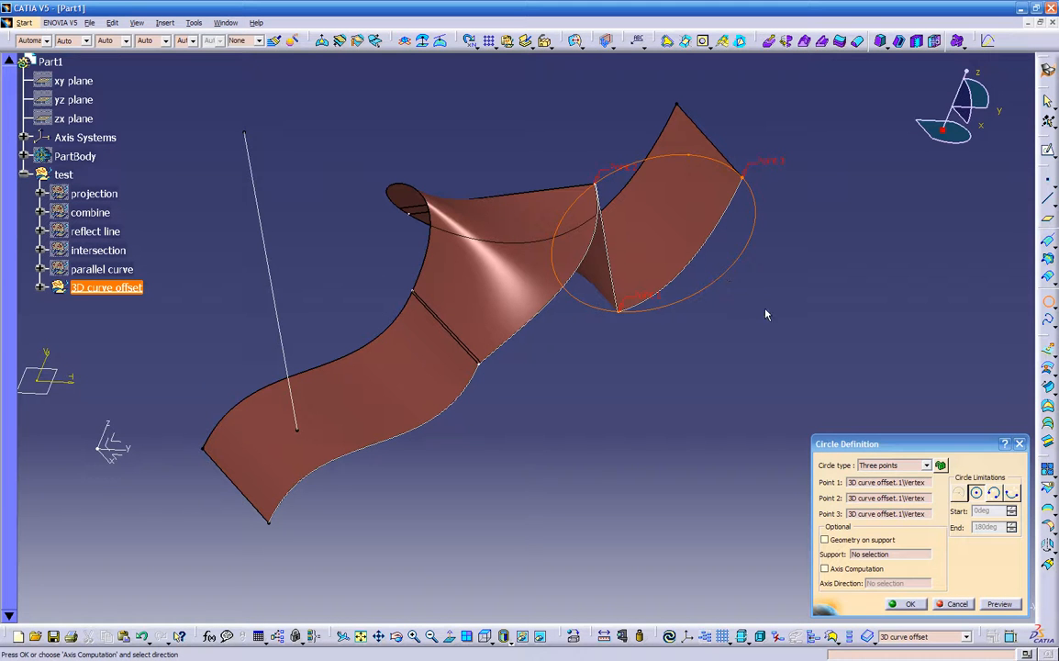
{"action": "left_click", "coordinate": [903, 604]}
{"action": "middle_click_drag", "start_coordinate": [587, 467], "coordinate": [660, 431]}
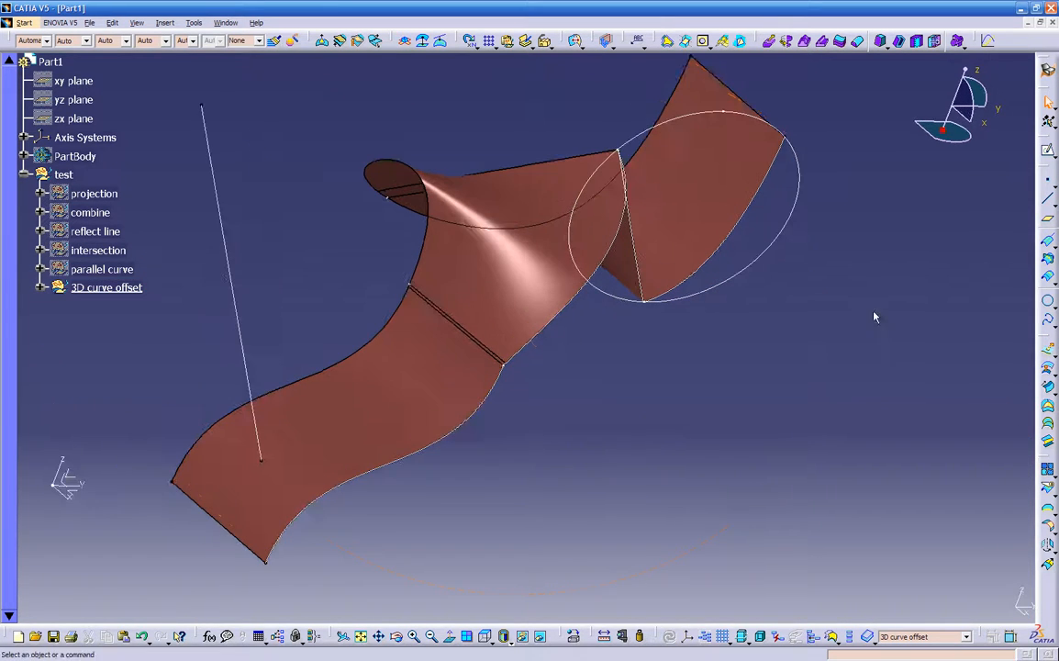
{"action": "left_click", "coordinate": [1053, 316]}
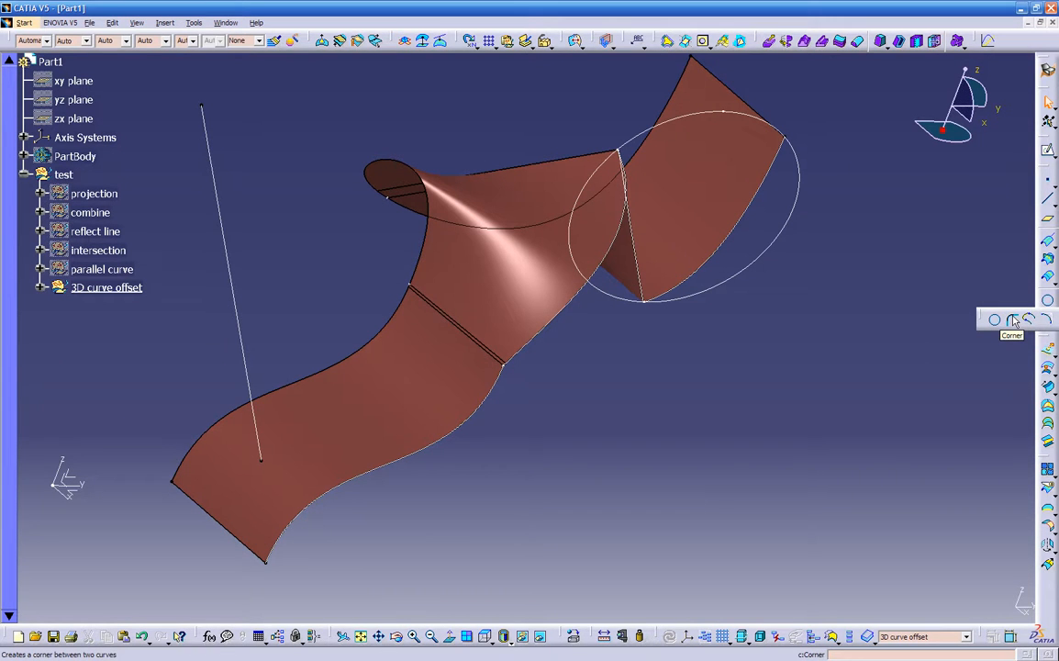
{"action": "left_click", "coordinate": [799, 359]}
{"action": "middle_click_drag", "start_coordinate": [667, 411], "coordinate": [655, 472]}
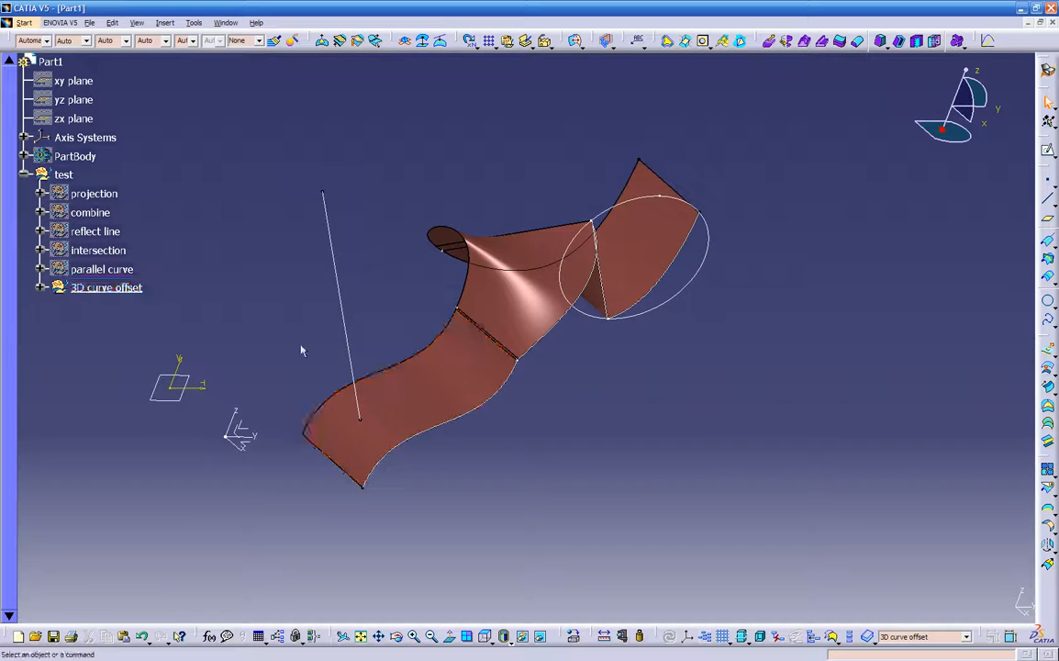
- Hide the 3D curve offset geometrical set
{"action": "left_click", "coordinate": [129, 287]}
{"action": "right_click", "coordinate": [133, 282]}
{"action": "left_click", "coordinate": [173, 320]}
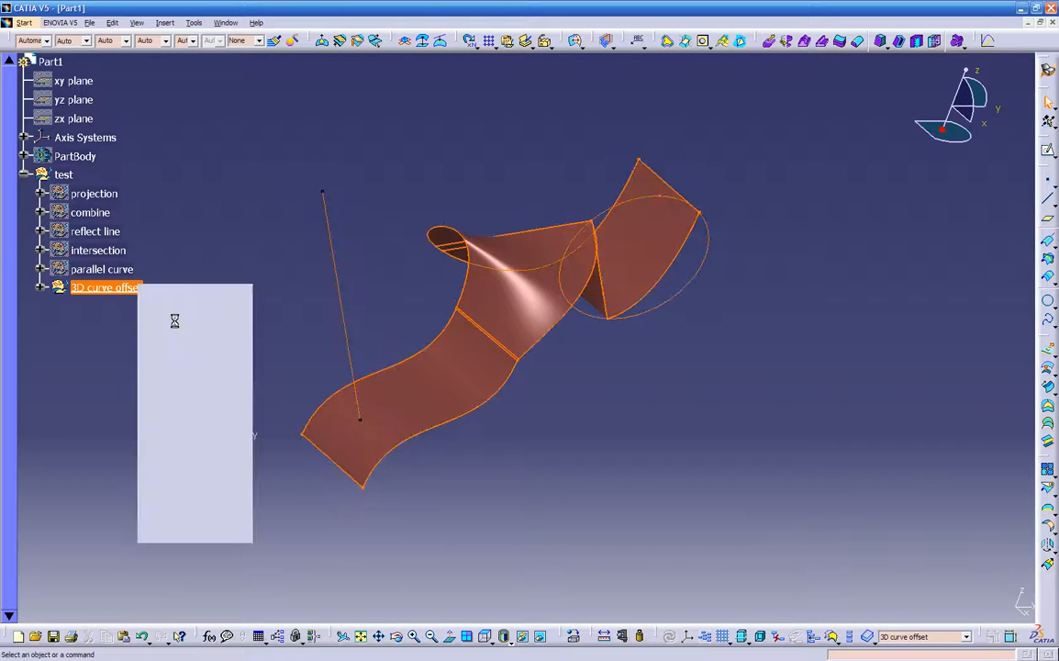
{"action": "left_click", "coordinate": [122, 287]}
{"action": "right_click", "coordinate": [122, 288]}
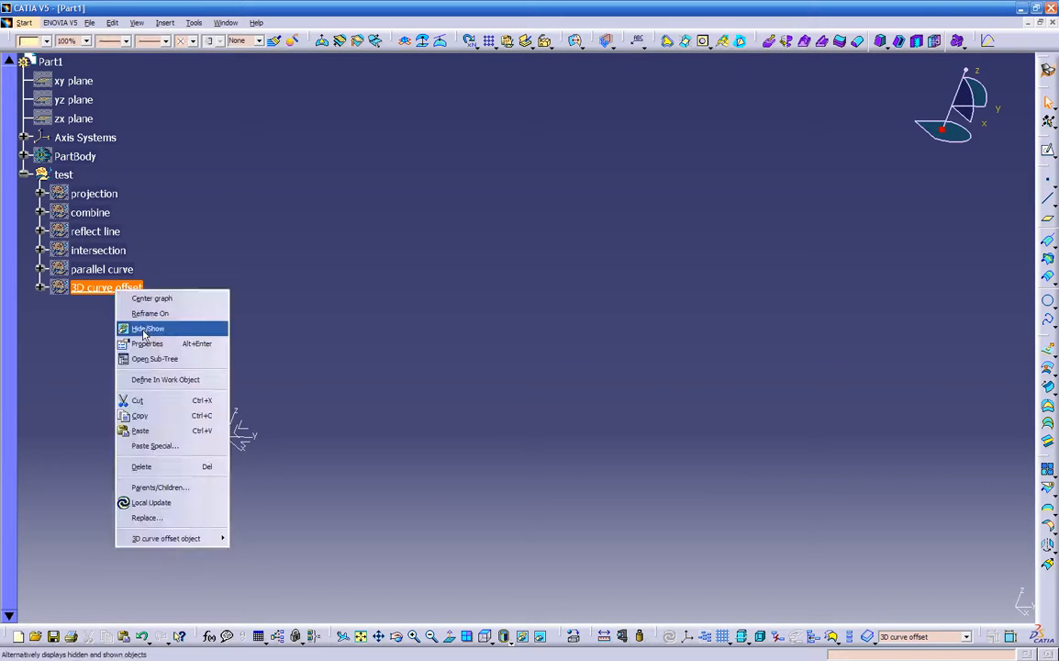
{"action": "left_click", "coordinate": [137, 319]}
{"action": "left_click", "coordinate": [123, 287]}
{"action": "right_click", "coordinate": [123, 288]}
{"action": "left_click", "coordinate": [137, 319]}
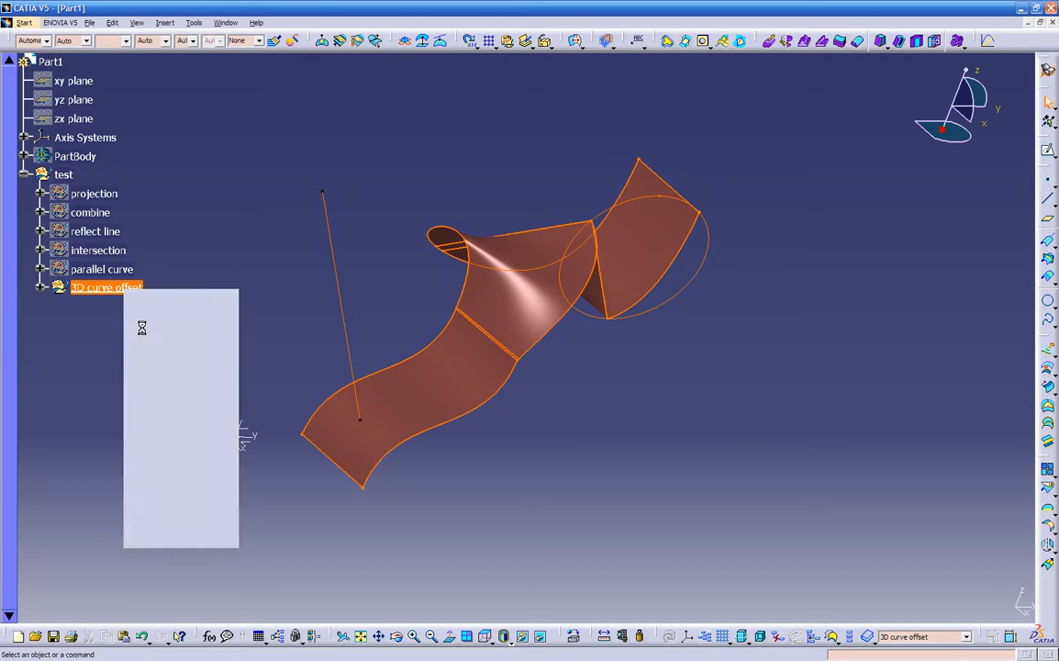
- Insert a new geometrical set named corner radius under Part1
{"action": "left_click", "coordinate": [164, 23]}
{"action": "left_click", "coordinate": [188, 82]}
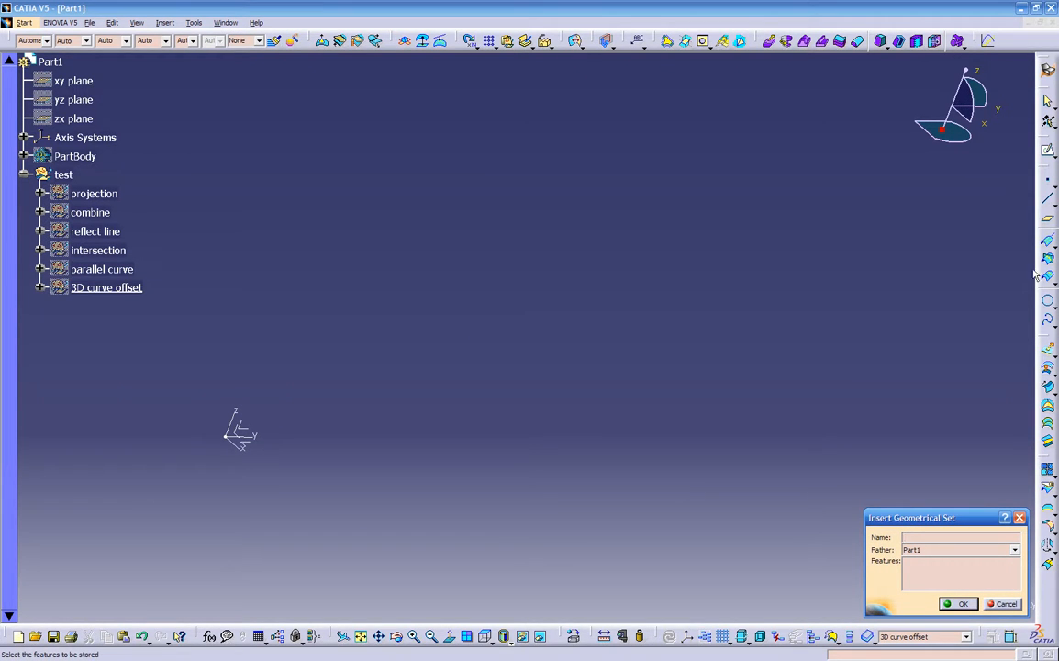
{"action": "left_click", "coordinate": [1051, 304]}
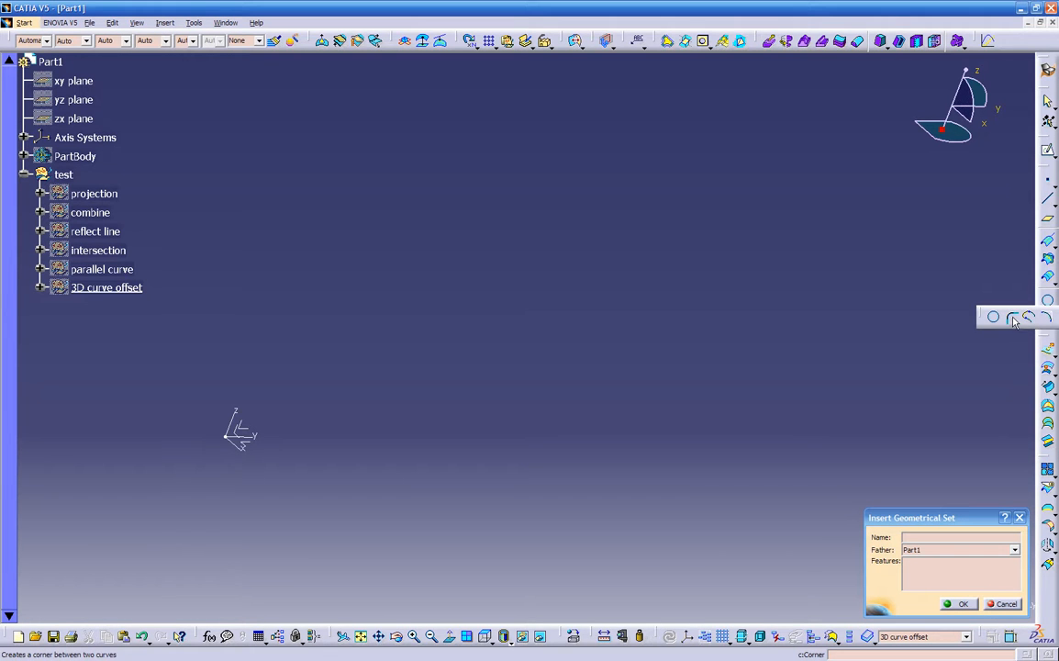
{"action": "left_click", "coordinate": [914, 538]}
{"action": "type", "text": "corner radius"}
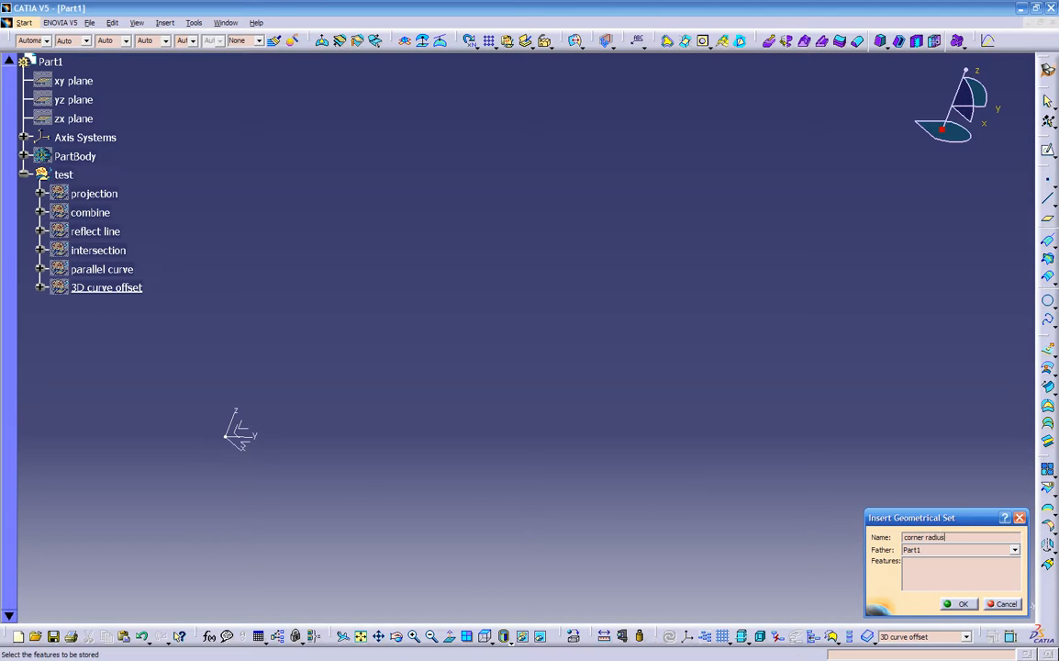
{"action": "key", "text": "Return"}
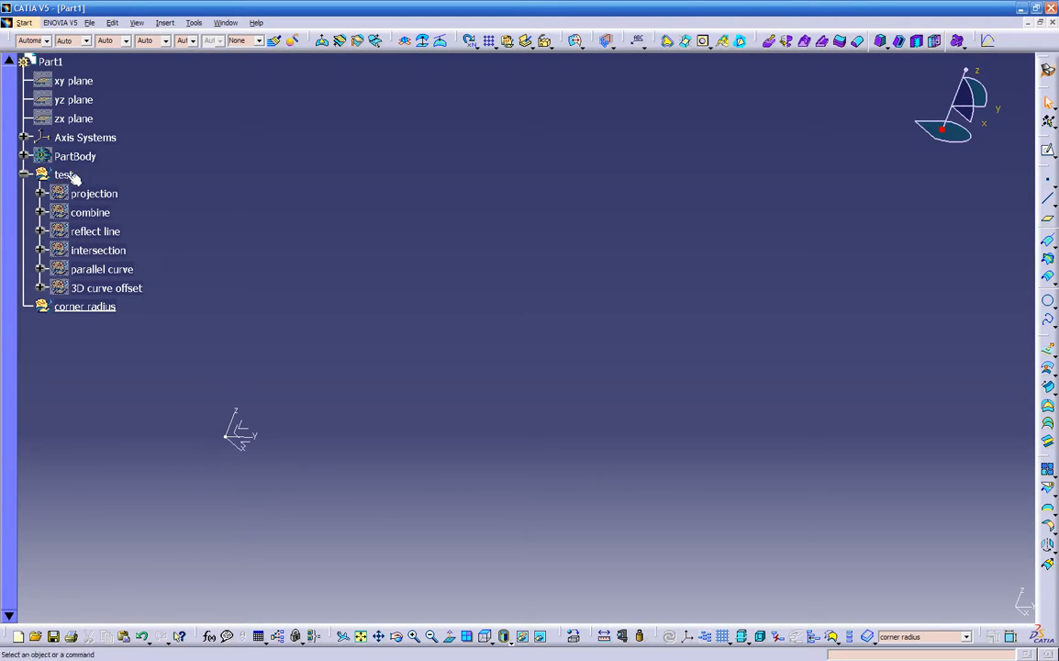
- Move the corner radius geometrical set into the test set at the last position
{"action": "left_click", "coordinate": [91, 309]}
{"action": "right_click", "coordinate": [91, 311]}
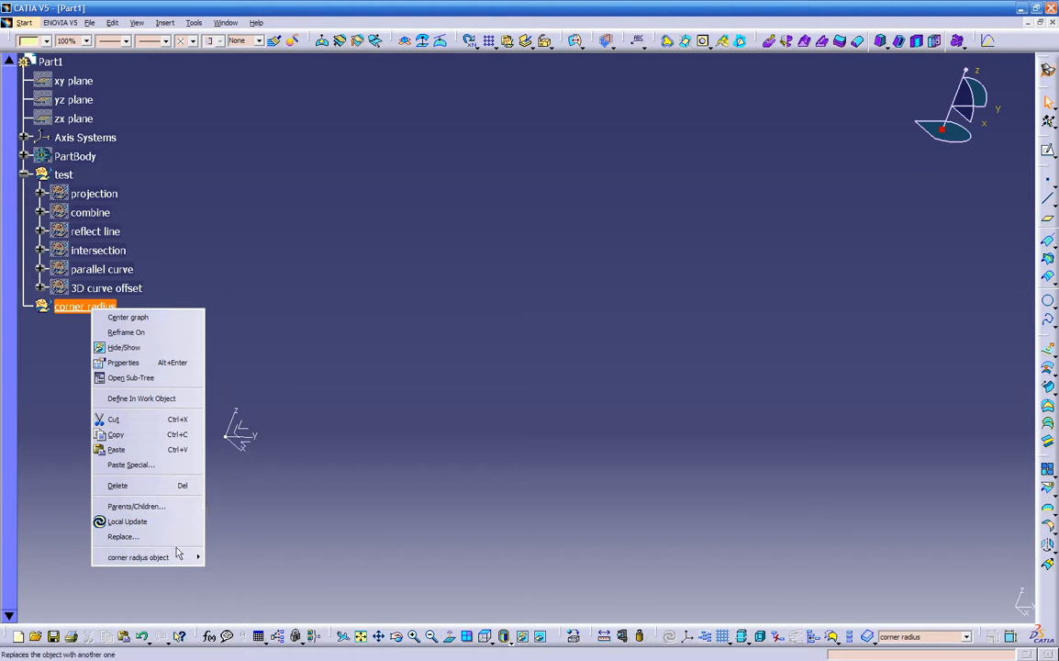
{"action": "mouse_move", "coordinate": [174, 557]}
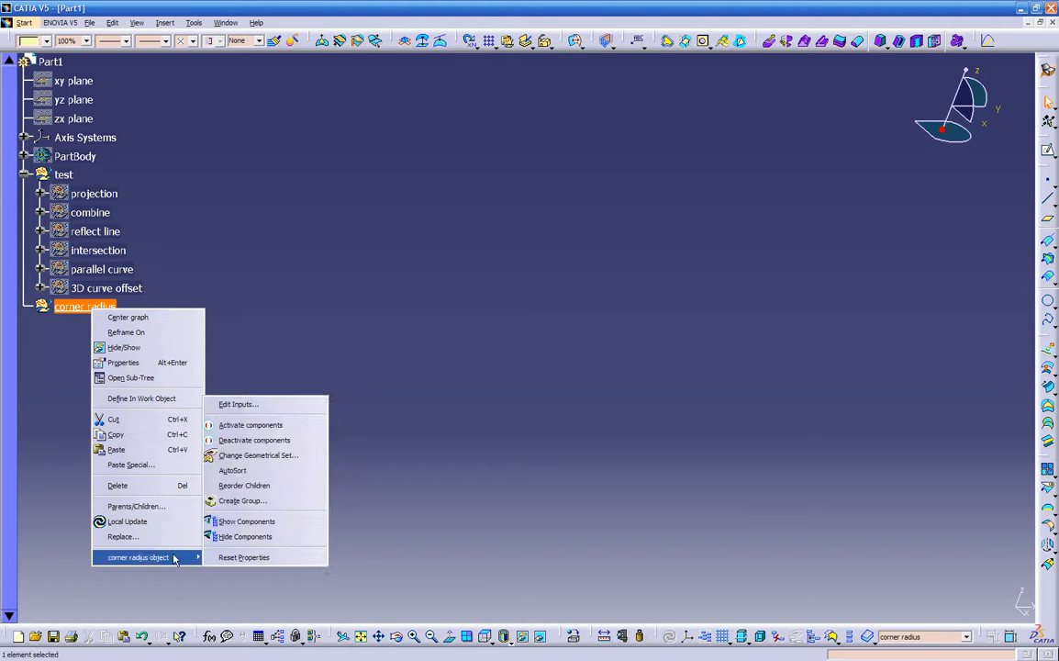
{"action": "left_click", "coordinate": [258, 455]}
{"action": "left_click", "coordinate": [948, 549]}
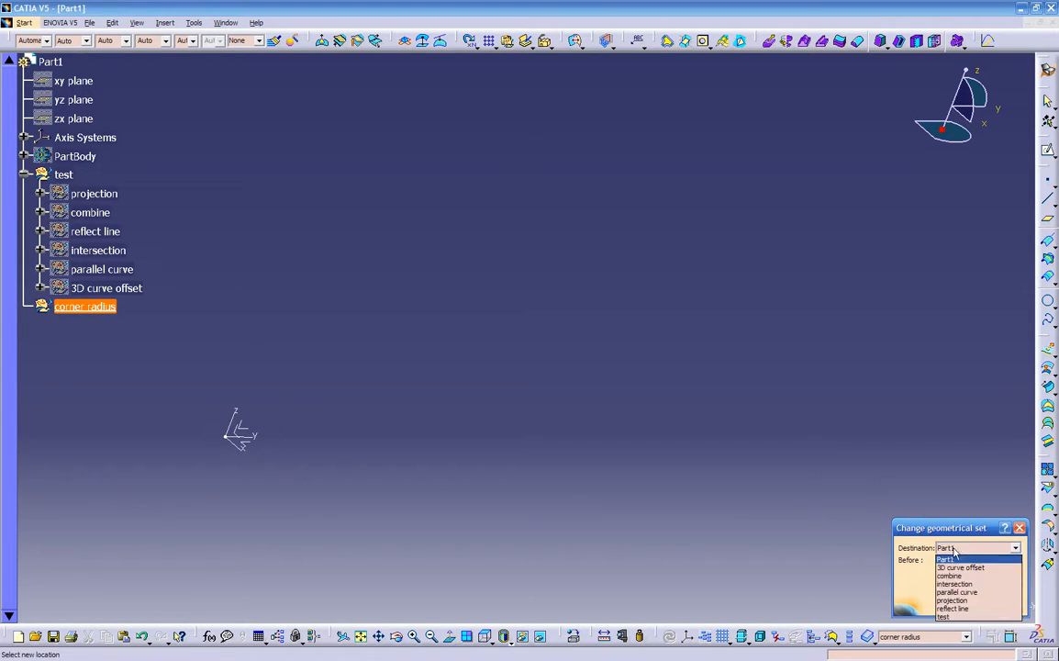
{"action": "left_click", "coordinate": [948, 613]}
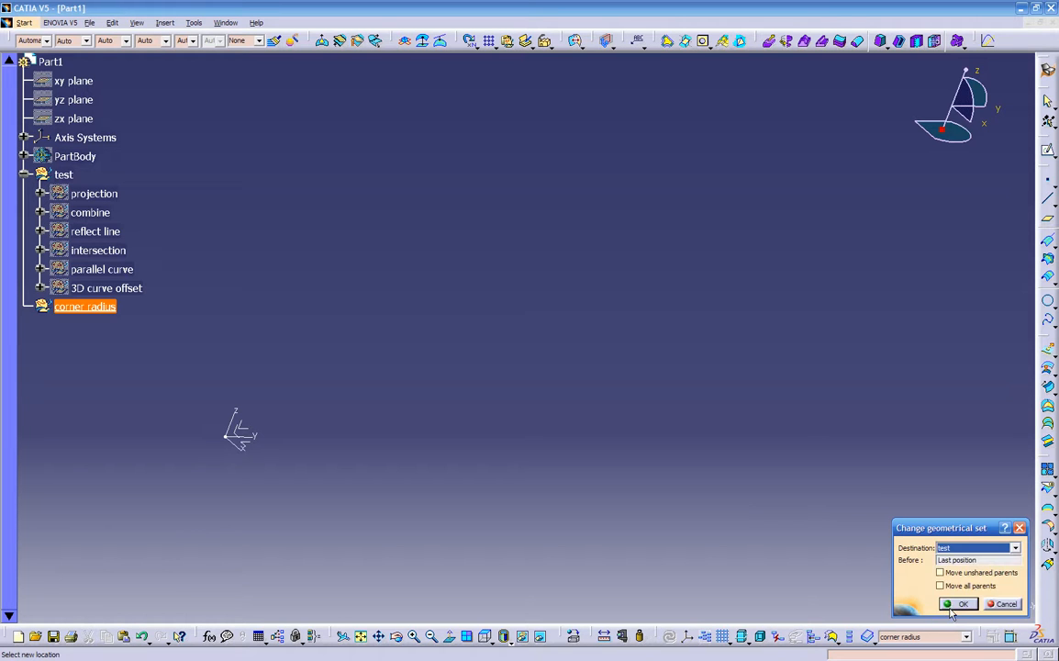
{"action": "left_click", "coordinate": [954, 606]}
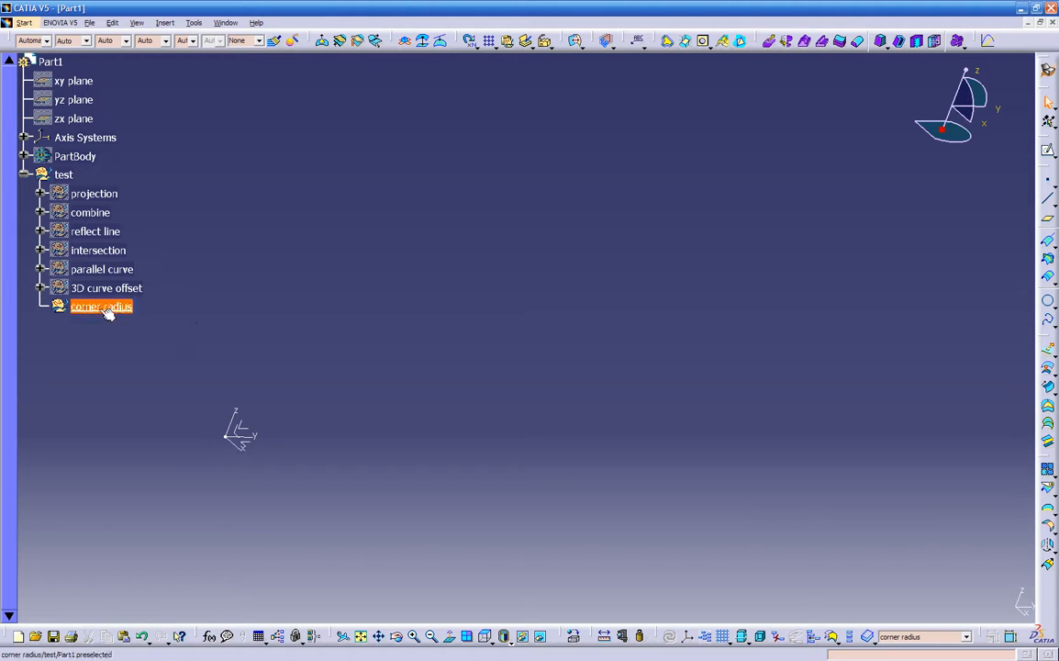
- Sketch a horizontal line on the XY plane, lying along the H axis on its positive side and clear of the origin
{"action": "left_click", "coordinate": [255, 447]}
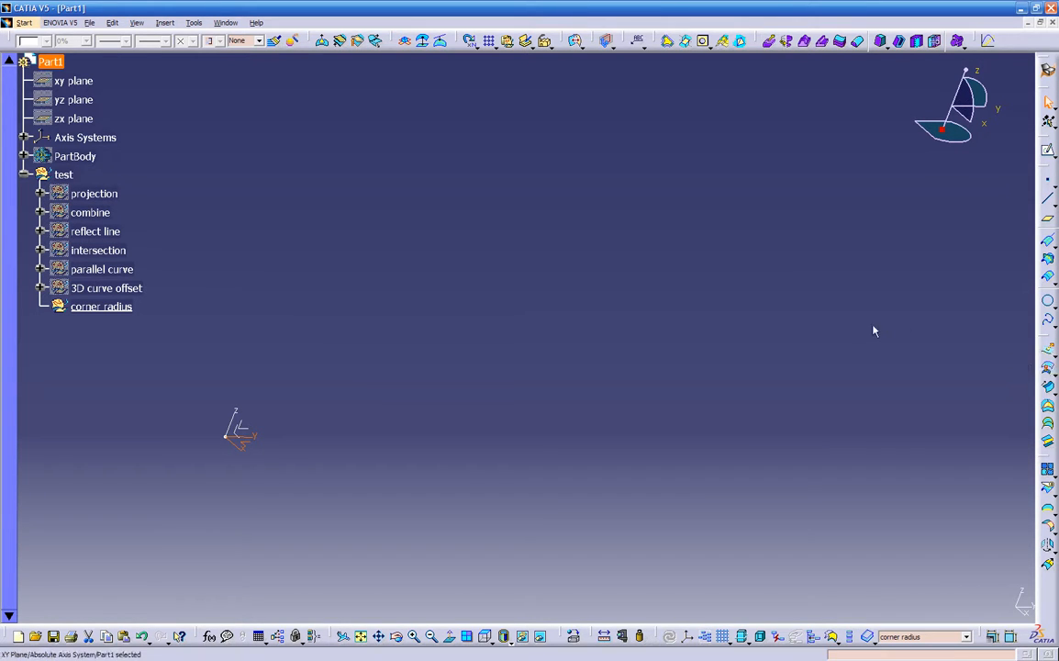
{"action": "middle_click_drag", "start_coordinate": [567, 413], "coordinate": [552, 329]}
{"action": "left_click", "coordinate": [1047, 149]}
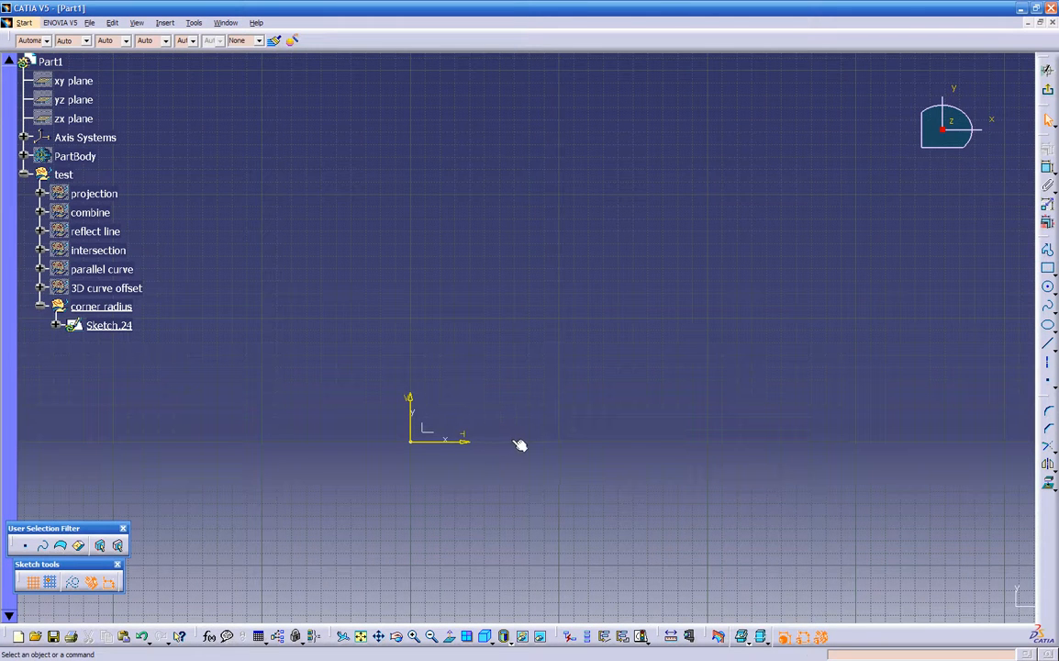
{"action": "left_click", "coordinate": [1046, 343]}
{"action": "left_click", "coordinate": [579, 441]}
{"action": "left_click", "coordinate": [915, 441]}
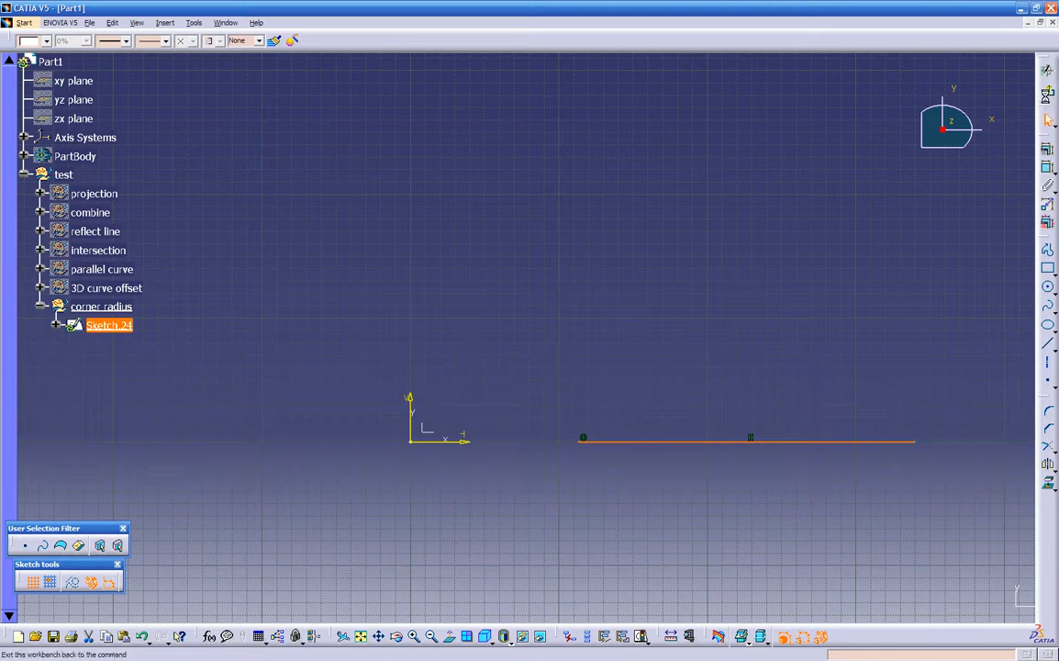
{"action": "left_click", "coordinate": [1047, 88]}
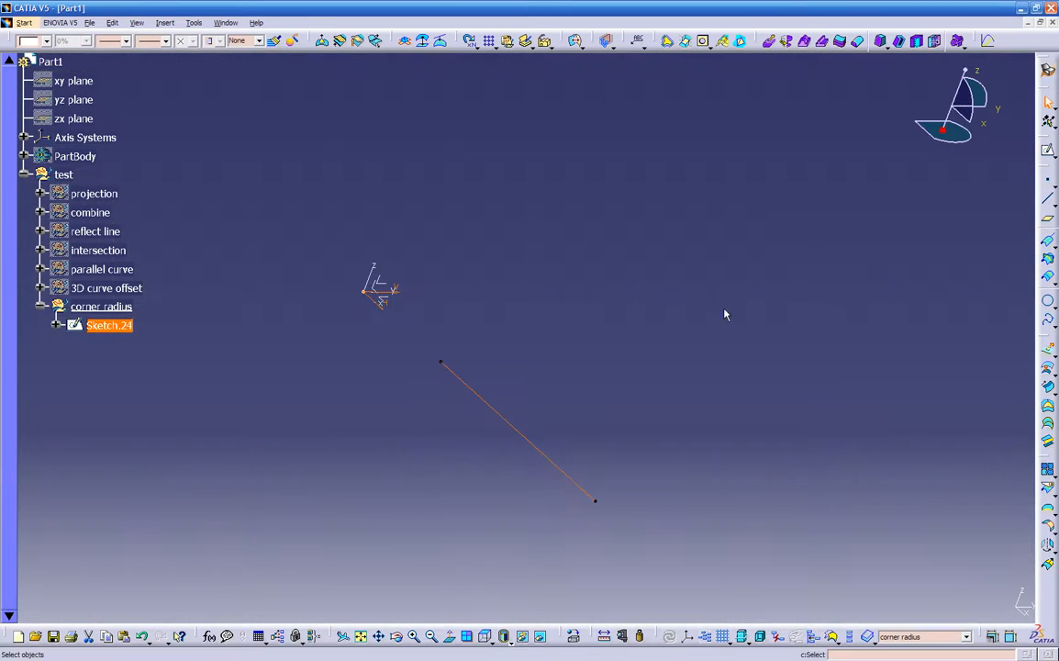
- Sketch a second horizontal line about 9 in long on the XY plane, parallel to the first and offset in the positive V direction
{"action": "left_click", "coordinate": [1046, 149]}
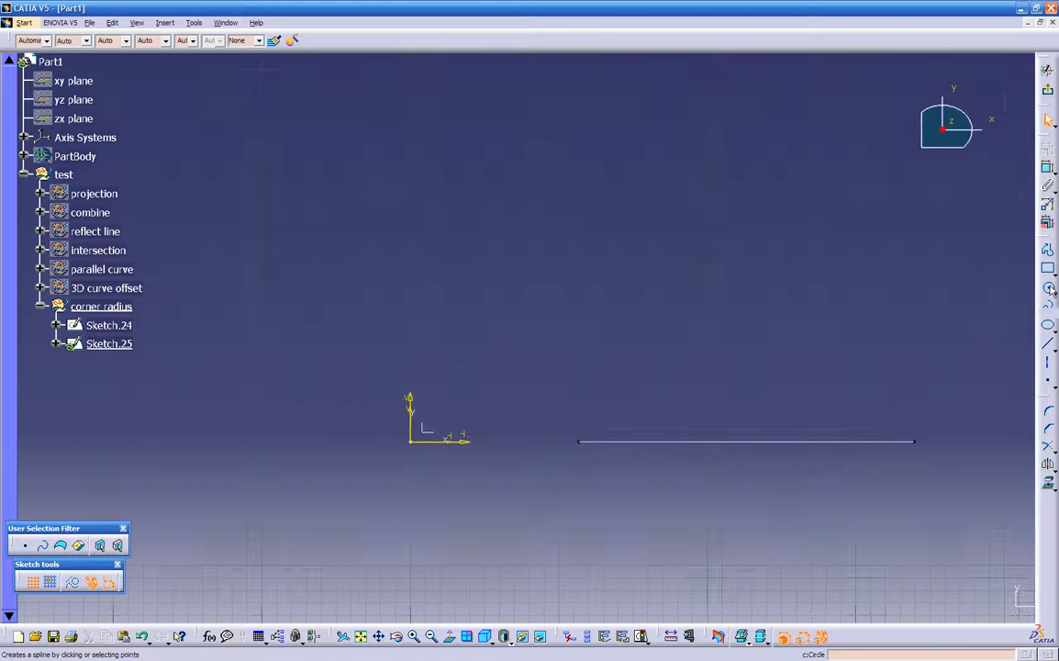
{"action": "left_click", "coordinate": [1047, 345]}
{"action": "left_click", "coordinate": [853, 160]}
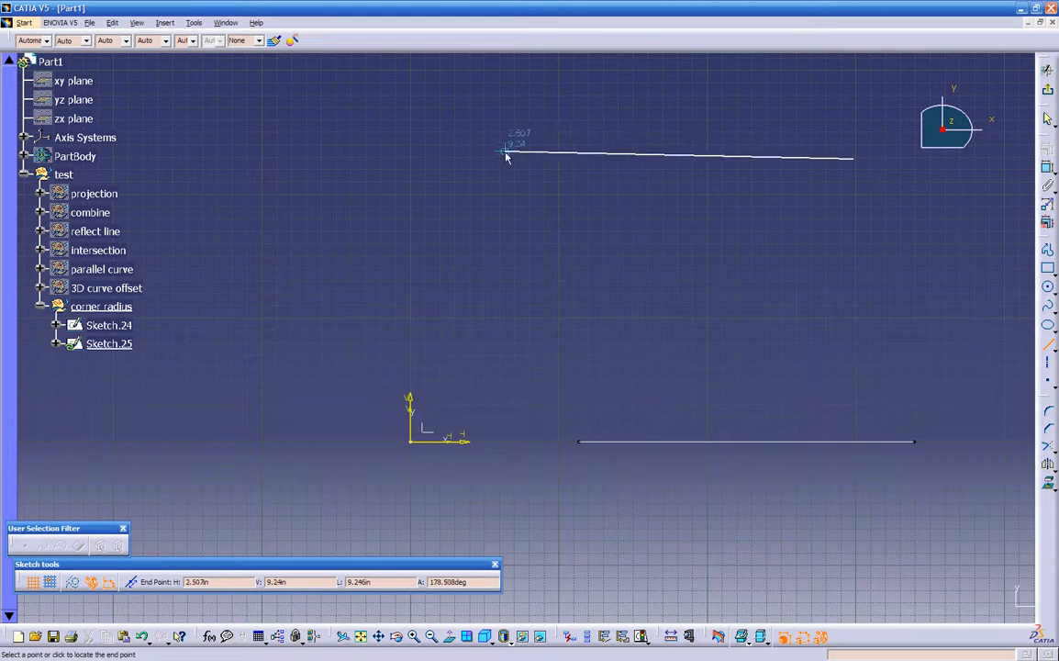
{"action": "left_click", "coordinate": [500, 160]}
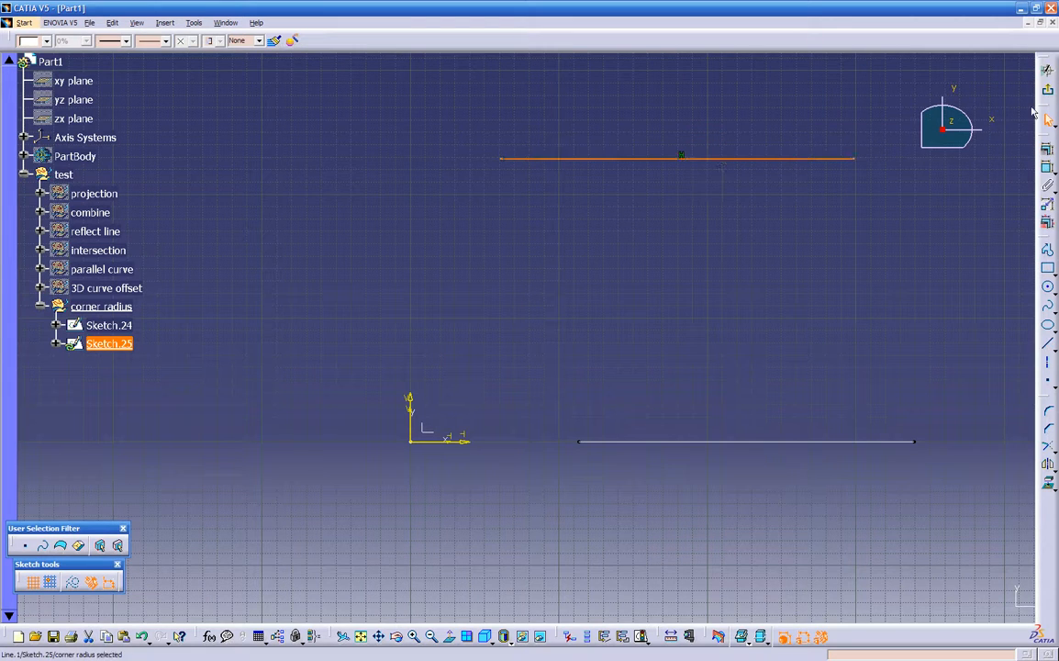
{"action": "left_click", "coordinate": [1046, 62]}
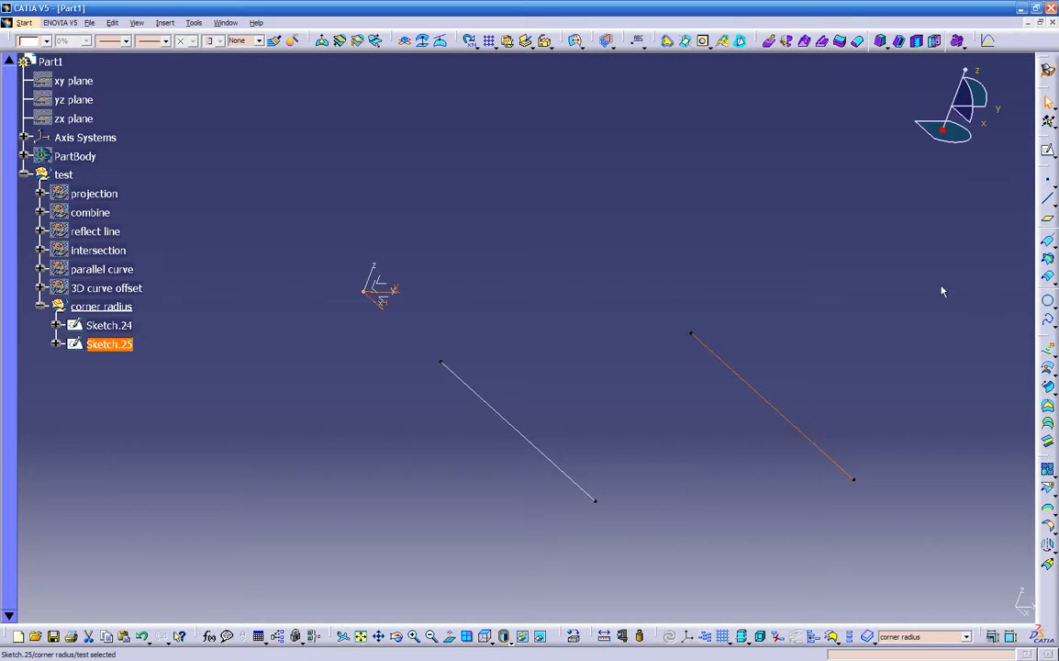
- Create a Blend surface between the two sketched lines
{"action": "left_click", "coordinate": [1012, 418]}
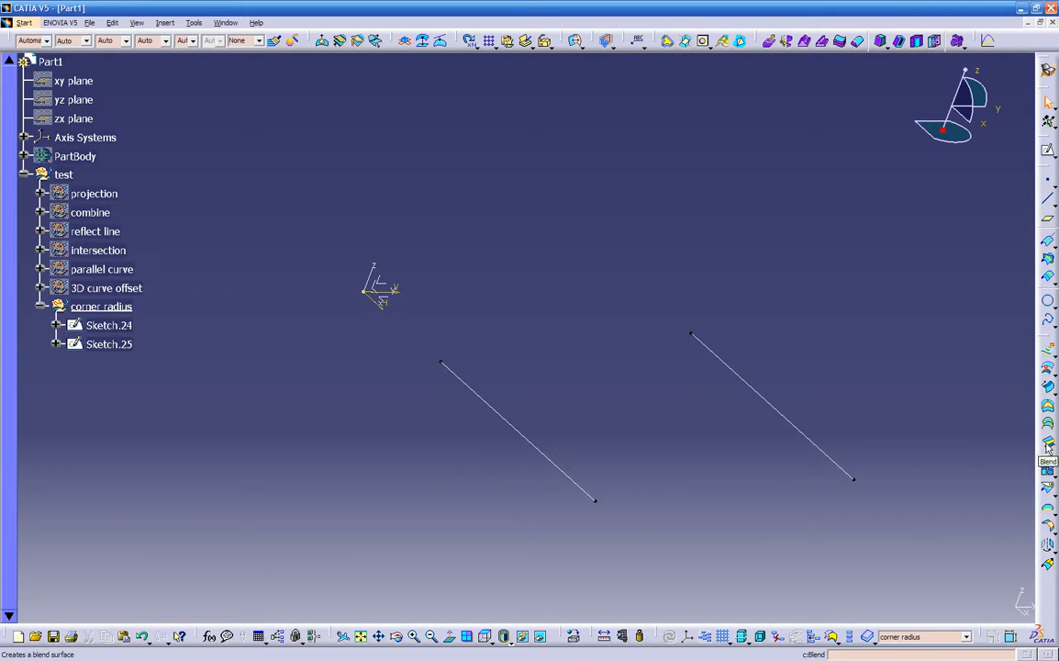
{"action": "left_click", "coordinate": [1048, 446]}
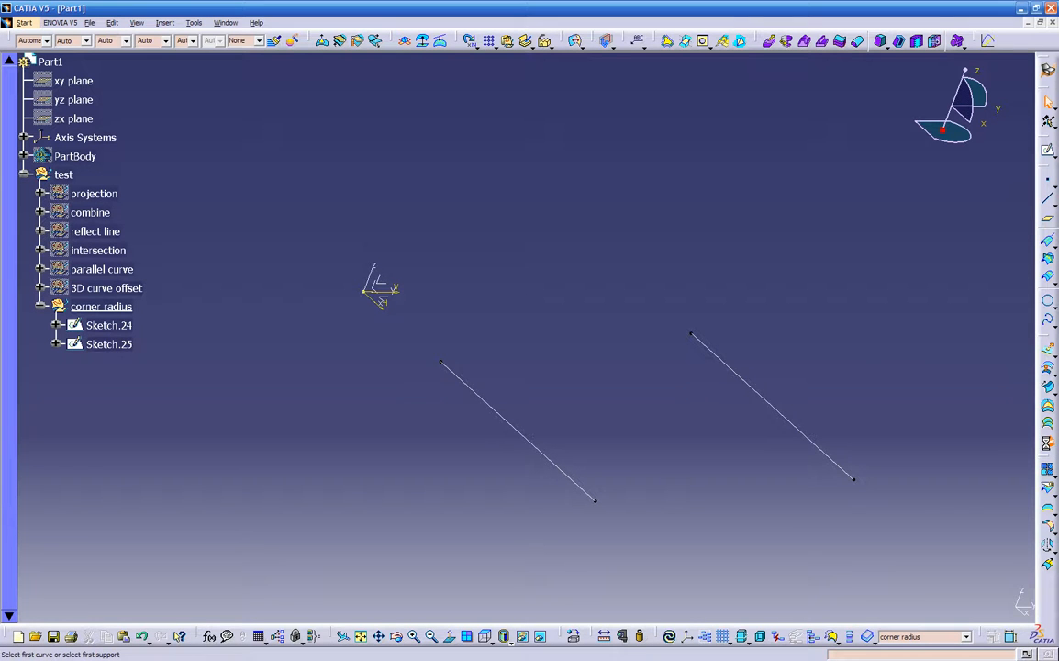
{"action": "left_click", "coordinate": [821, 441]}
{"action": "middle_click_drag", "start_coordinate": [761, 472], "coordinate": [510, 373]}
{"action": "left_click", "coordinate": [511, 368]}
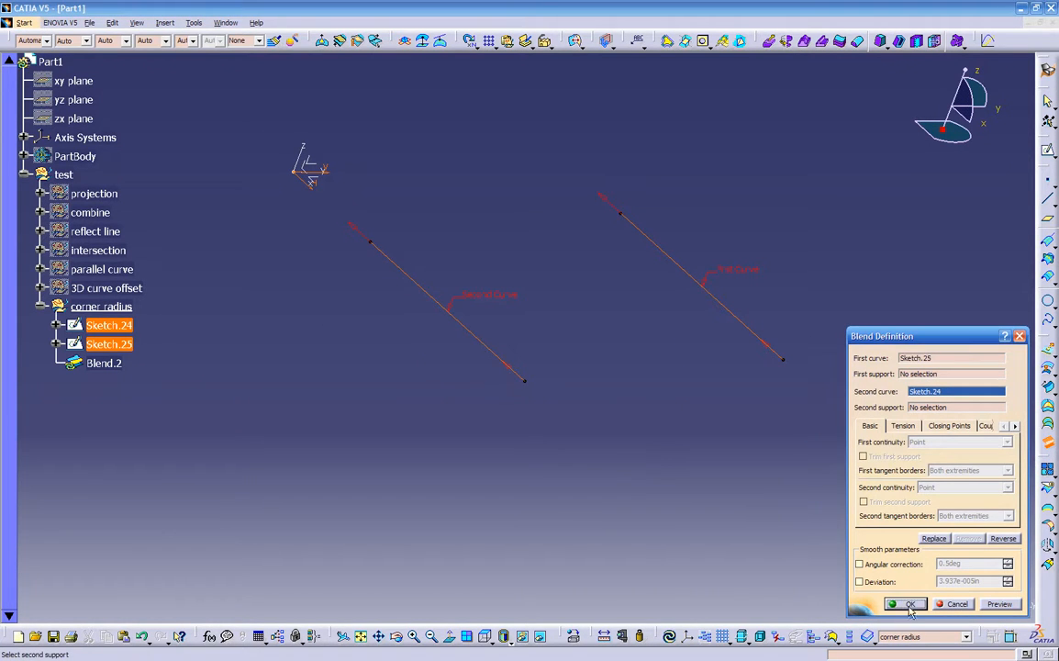
{"action": "left_click", "coordinate": [911, 607]}
{"action": "middle_click_drag", "start_coordinate": [520, 487], "coordinate": [592, 446], "text": "ctrl"}
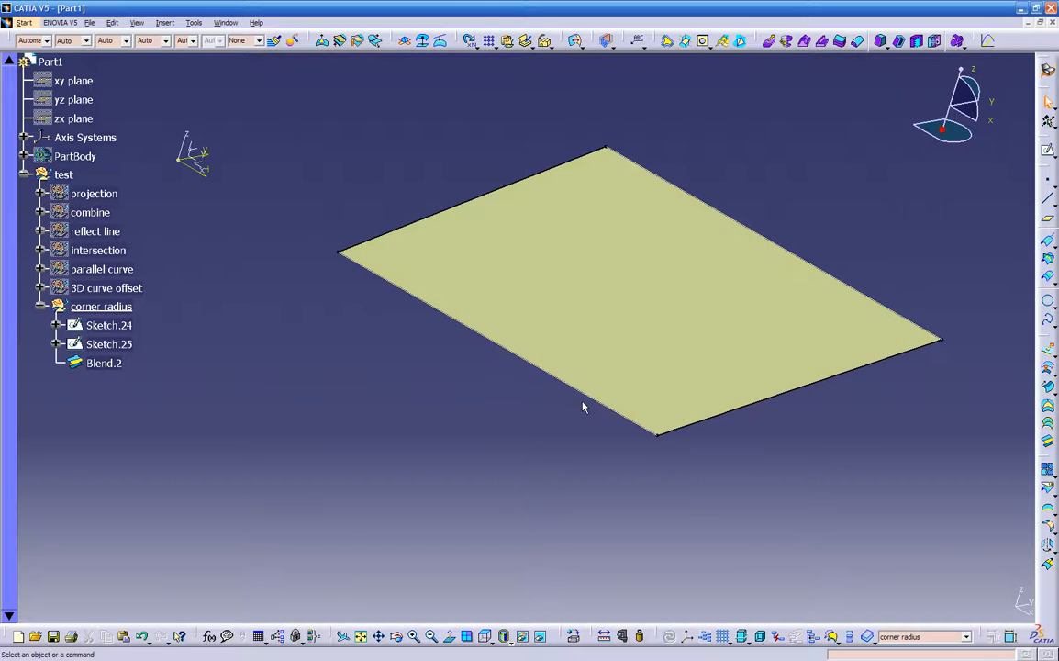
- Change the blend surface's colour to dark red
{"action": "left_click", "coordinate": [551, 272]}
{"action": "left_click", "coordinate": [46, 40]}
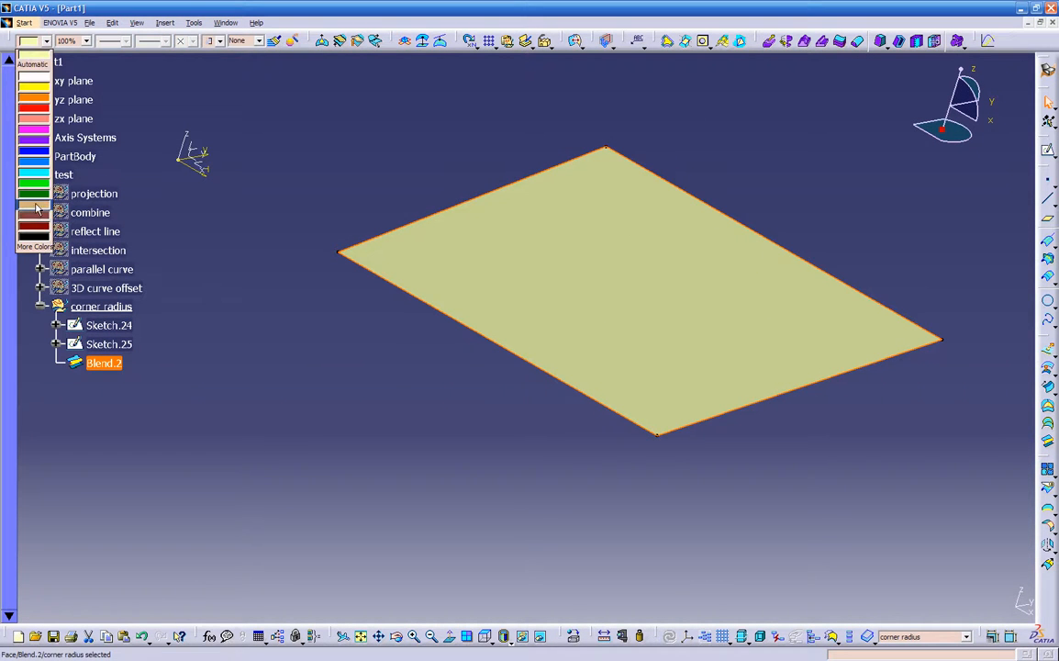
{"action": "left_click", "coordinate": [34, 224]}
{"action": "middle_click_drag", "start_coordinate": [449, 321], "coordinate": [469, 426]}
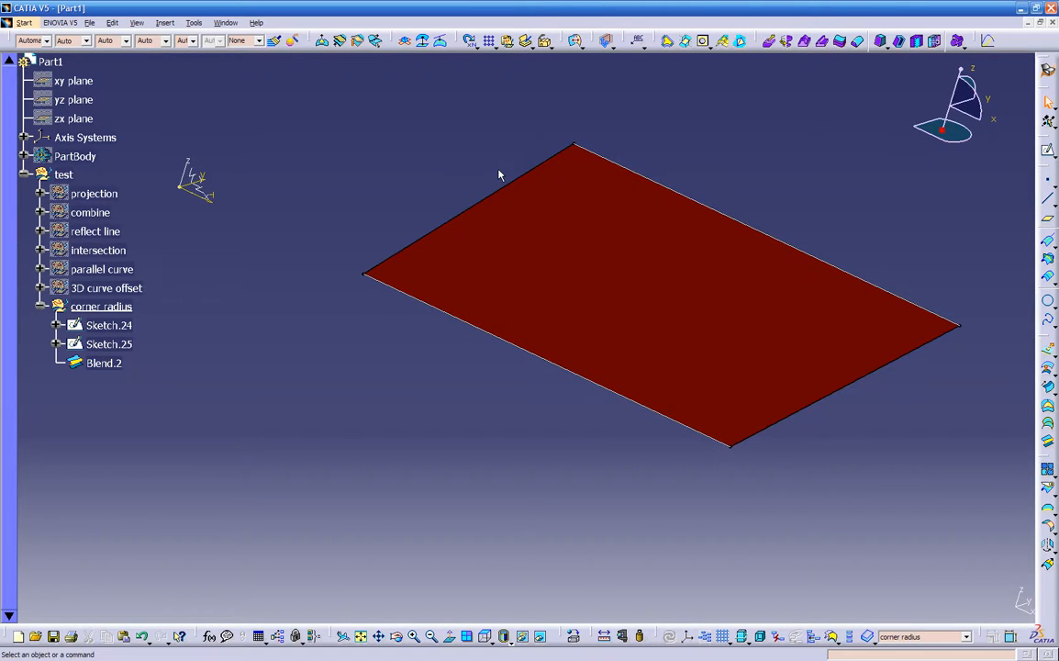
- Sketch a closed ten-point spline on the XY plane, forming an irregular loop inside the blend surface's outline
{"action": "left_click", "coordinate": [661, 305]}
{"action": "left_click", "coordinate": [1047, 152]}
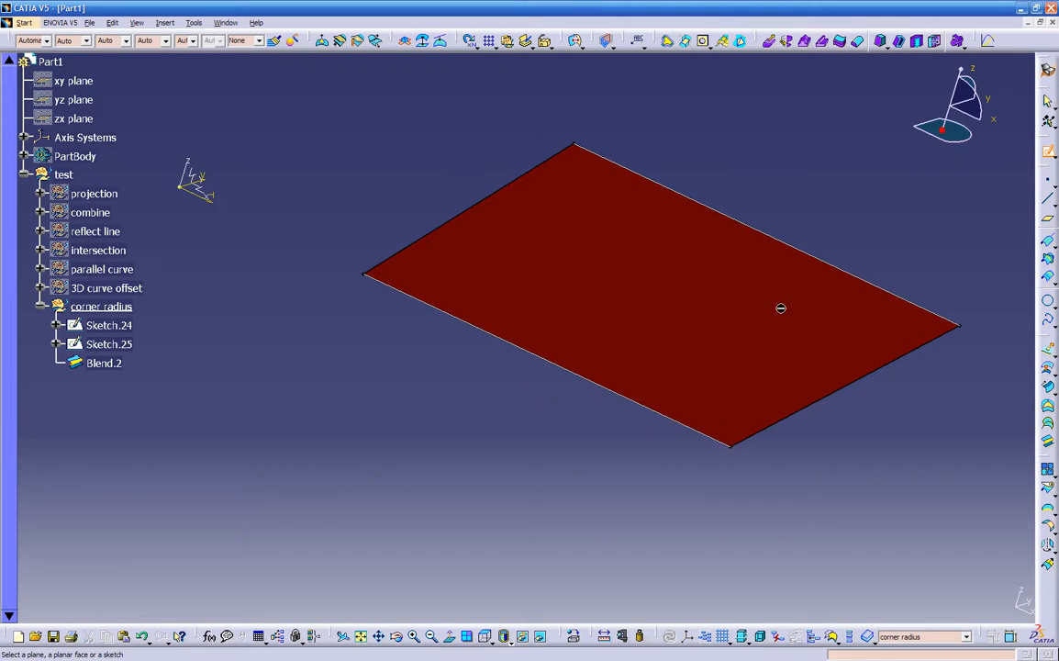
{"action": "middle_click_drag", "start_coordinate": [615, 452], "coordinate": [566, 242]}
{"action": "mouse_move", "coordinate": [448, 323]}
{"action": "middle_mouse_down"}
{"action": "mouse_move", "coordinate": [455, 451]}
{"action": "mouse_move", "coordinate": [548, 199]}
{"action": "mouse_move", "coordinate": [504, 366]}
{"action": "mouse_move", "coordinate": [544, 267]}
{"action": "mouse_move", "coordinate": [508, 271]}
{"action": "mouse_move", "coordinate": [516, 201]}
{"action": "mouse_move", "coordinate": [521, 318]}
{"action": "middle_mouse_up"}
{"action": "left_click", "coordinate": [255, 267]}
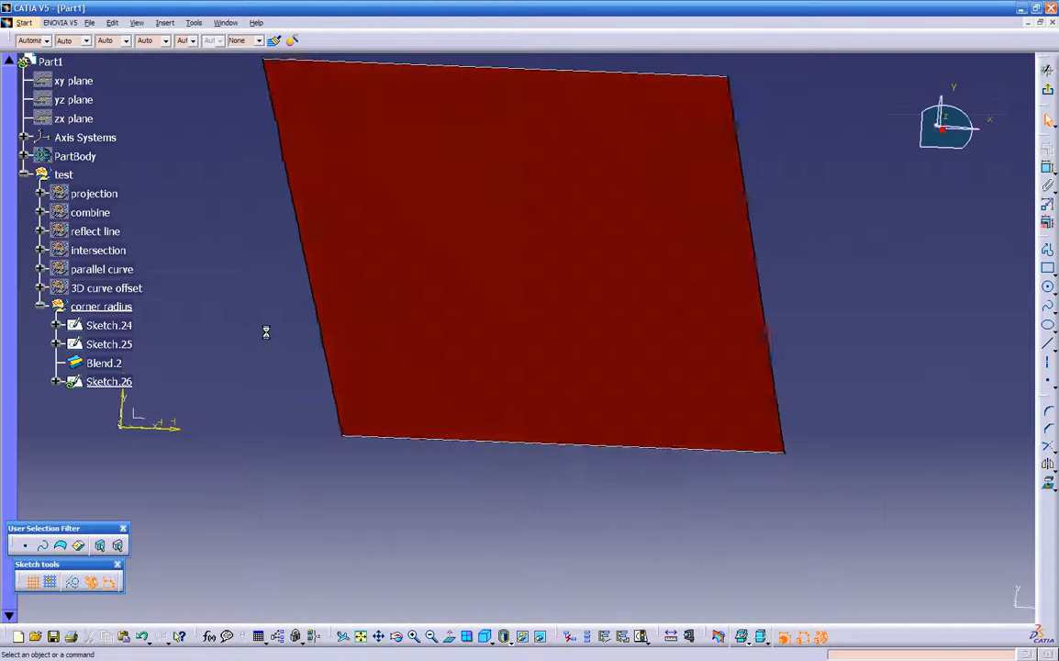
{"action": "left_click", "coordinate": [1047, 306]}
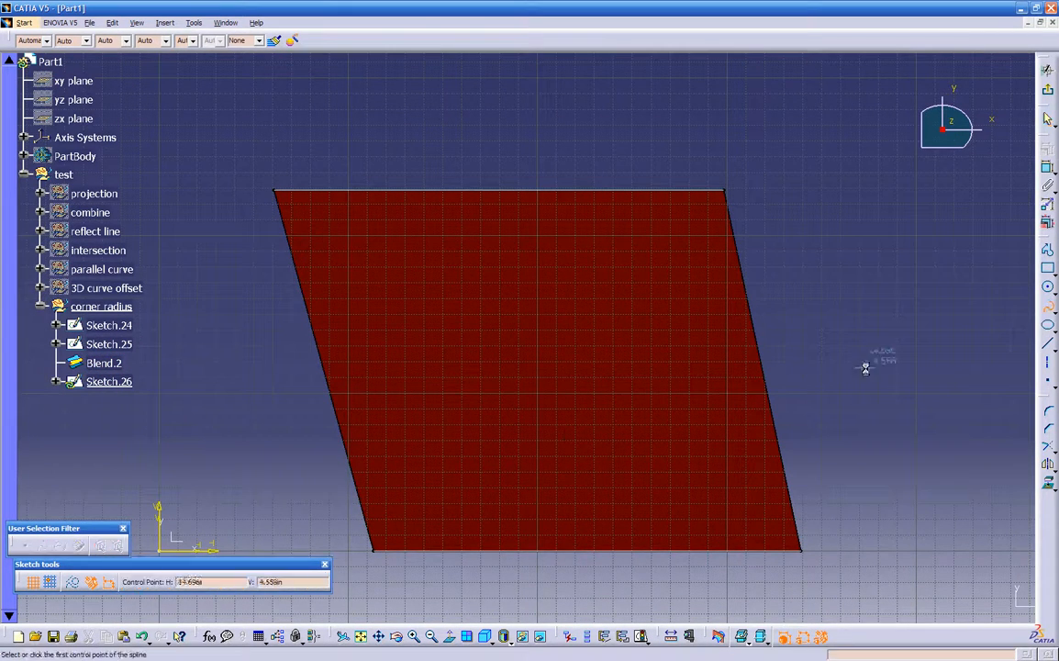
{"action": "left_click", "coordinate": [497, 498]}
{"action": "left_click", "coordinate": [669, 522]}
{"action": "left_click", "coordinate": [698, 428]}
{"action": "left_click", "coordinate": [703, 365]}
{"action": "left_click", "coordinate": [681, 275]}
{"action": "left_click", "coordinate": [621, 260]}
{"action": "left_click", "coordinate": [476, 223]}
{"action": "left_click", "coordinate": [383, 241]}
{"action": "left_click", "coordinate": [364, 375]}
{"action": "left_click", "coordinate": [408, 452]}
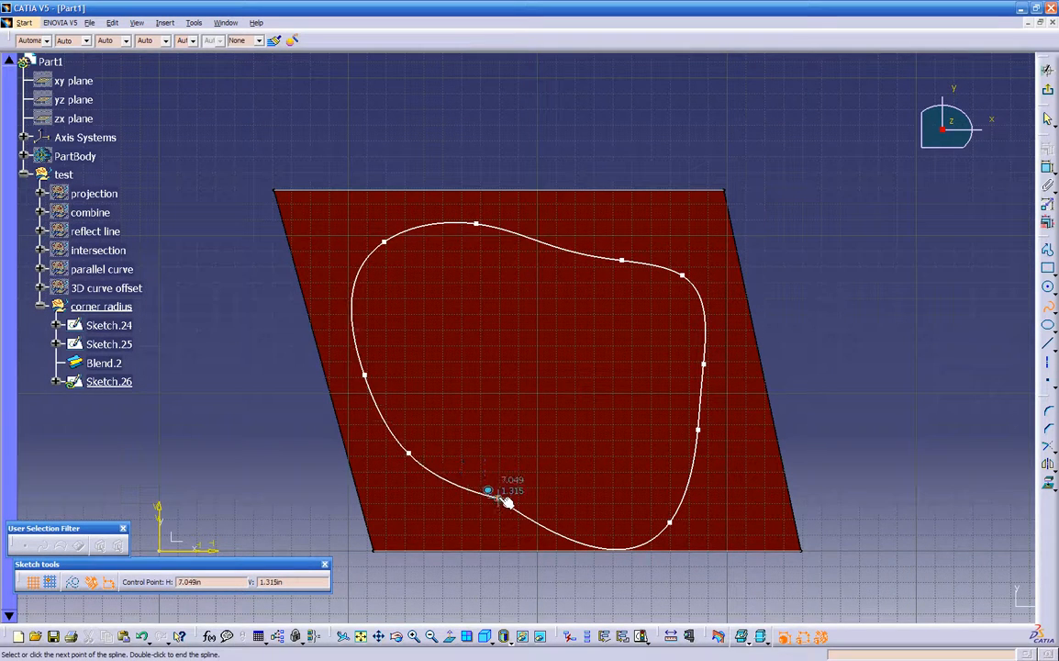
{"action": "left_click", "coordinate": [498, 499]}
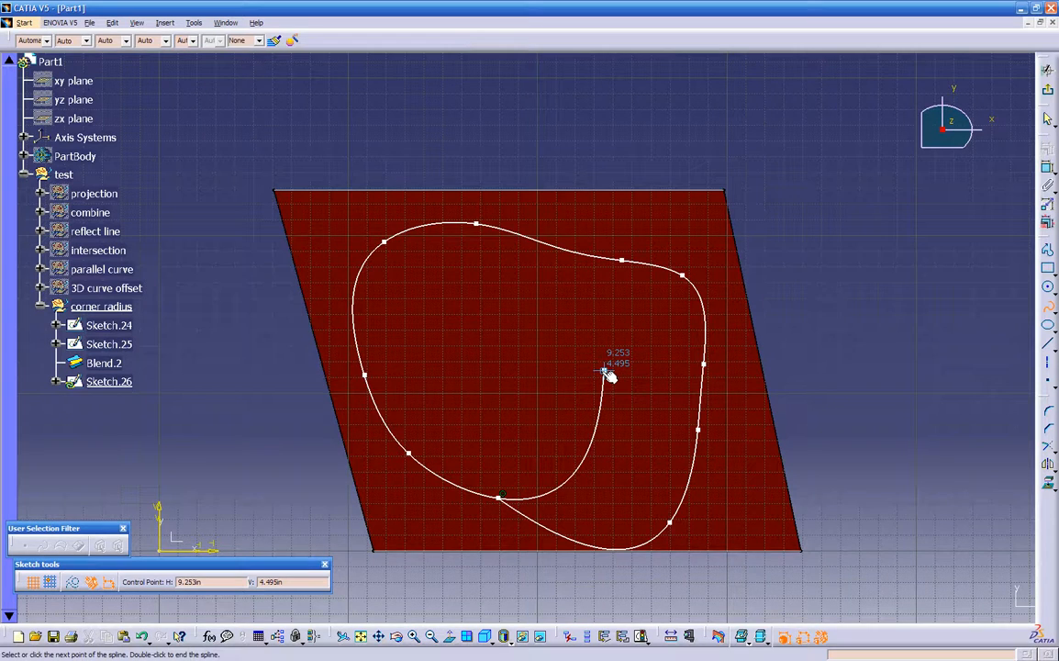
{"action": "double_click", "coordinate": [606, 372]}
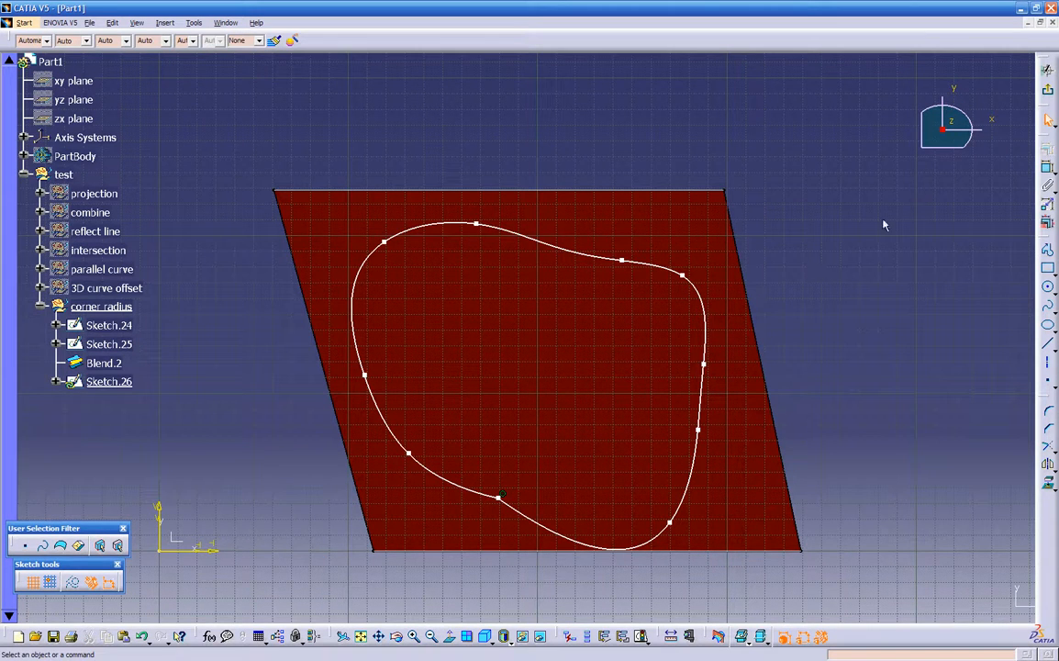
{"action": "left_click", "coordinate": [1047, 70]}
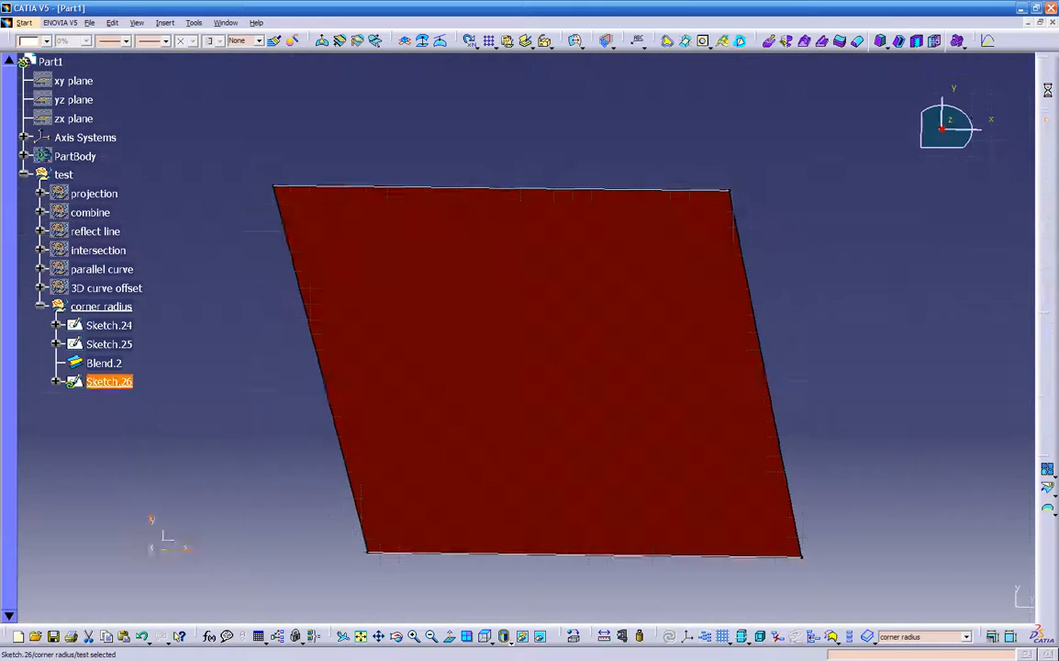
{"action": "middle_click_drag", "start_coordinate": [792, 441], "coordinate": [432, 419]}
{"action": "double_click", "coordinate": [432, 385]}
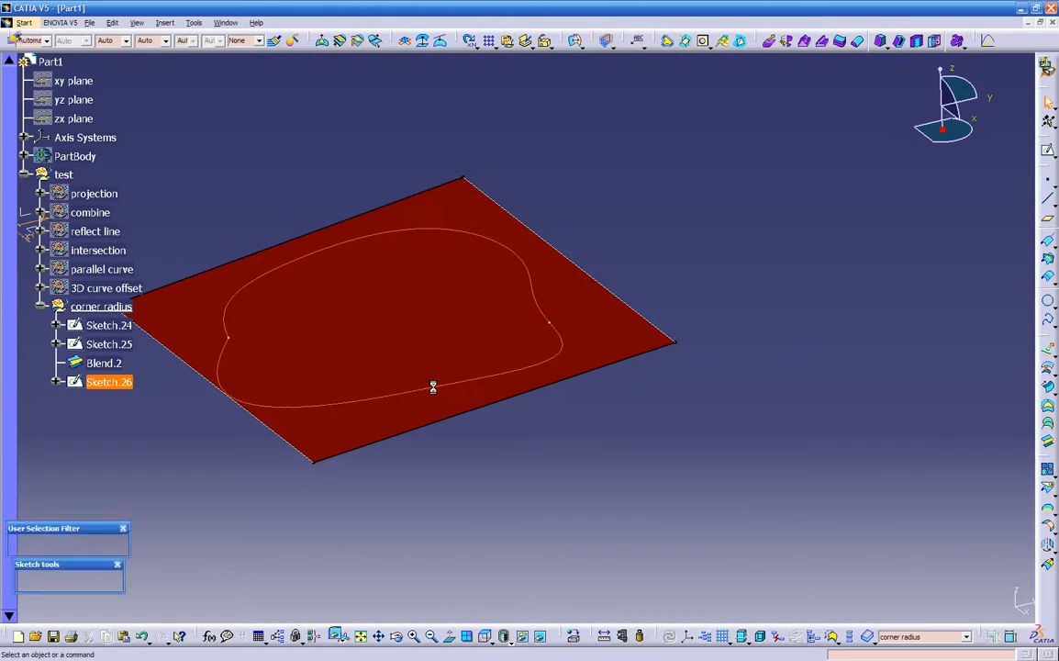
{"action": "mouse_move", "coordinate": [468, 431]}
{"action": "middle_mouse_down"}
{"action": "mouse_move", "coordinate": [547, 390]}
{"action": "mouse_move", "coordinate": [544, 400]}
{"action": "middle_mouse_up"}
{"action": "left_click", "coordinate": [560, 408]}
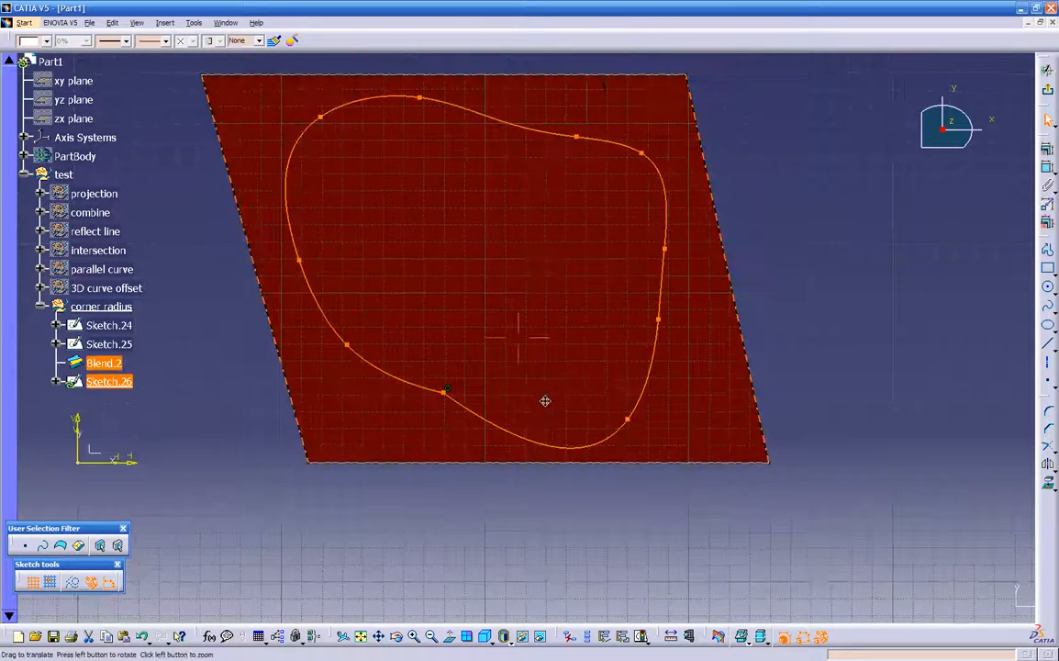
{"action": "left_click", "coordinate": [906, 245]}
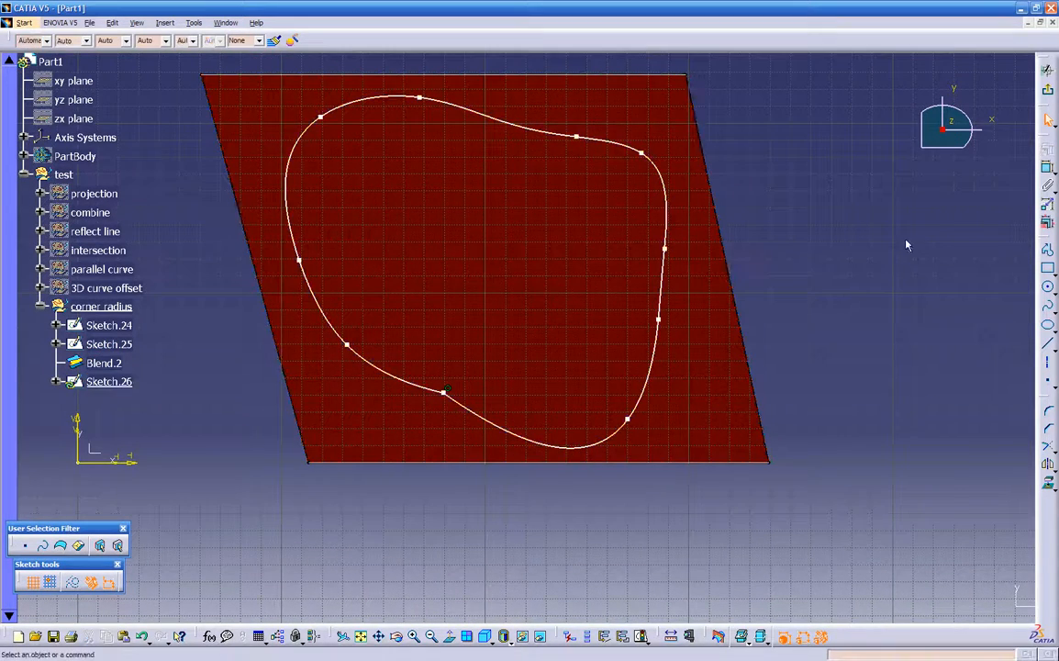
{"action": "left_click", "coordinate": [1047, 120]}
{"action": "left_click", "coordinate": [821, 525]}
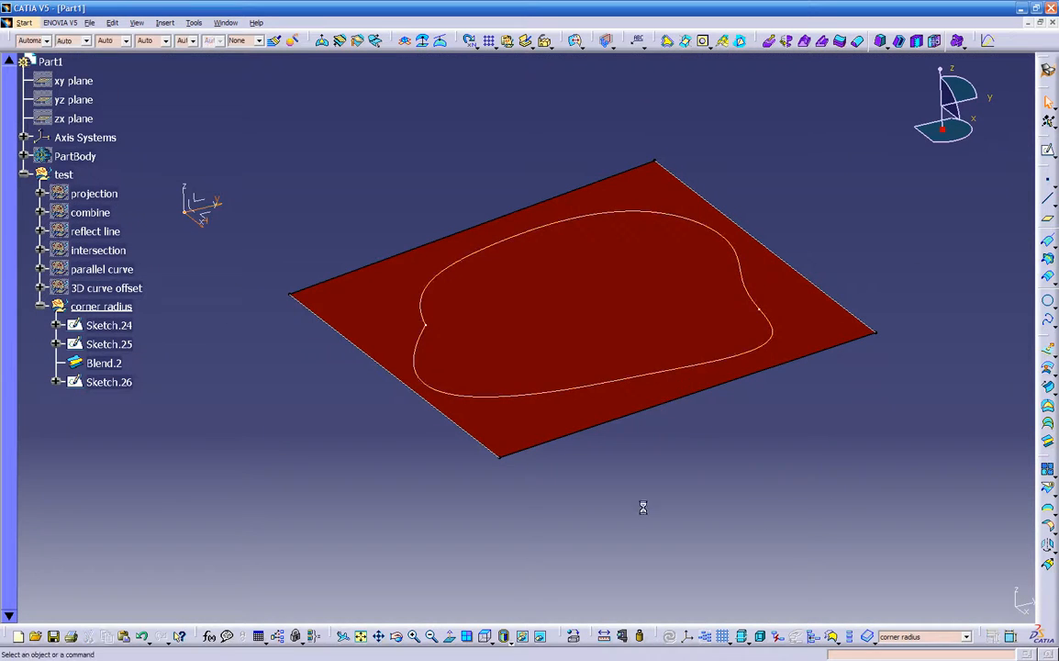
- Try a 1 in Bump deformation of the blend surface, limited by the closed spline and centred on the surface's corner vertex
{"action": "left_click", "coordinate": [322, 42]}
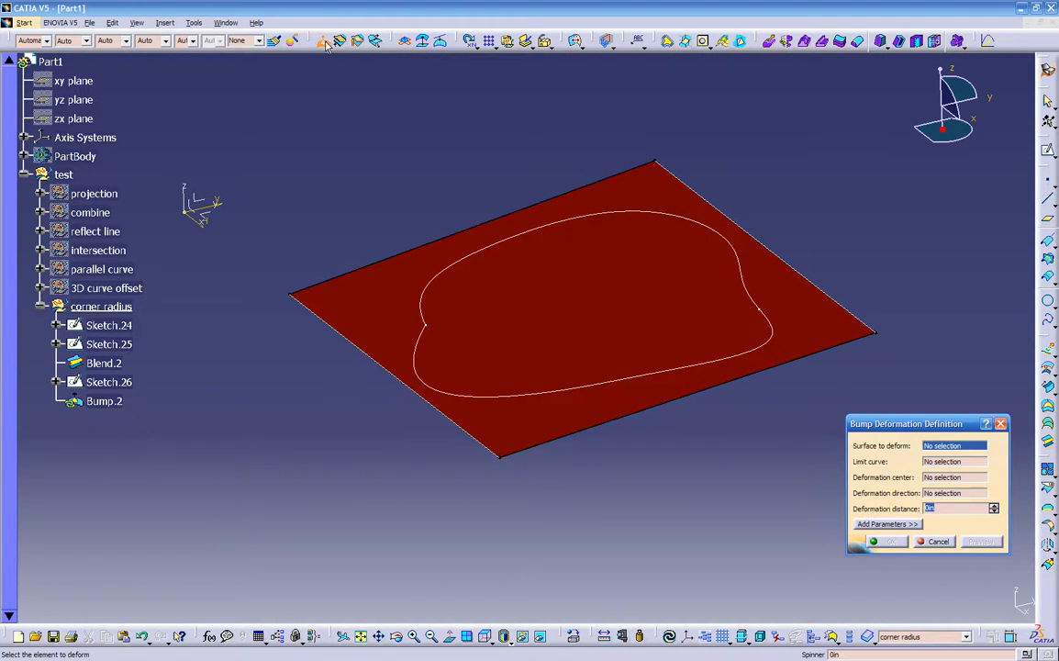
{"action": "left_click", "coordinate": [551, 316]}
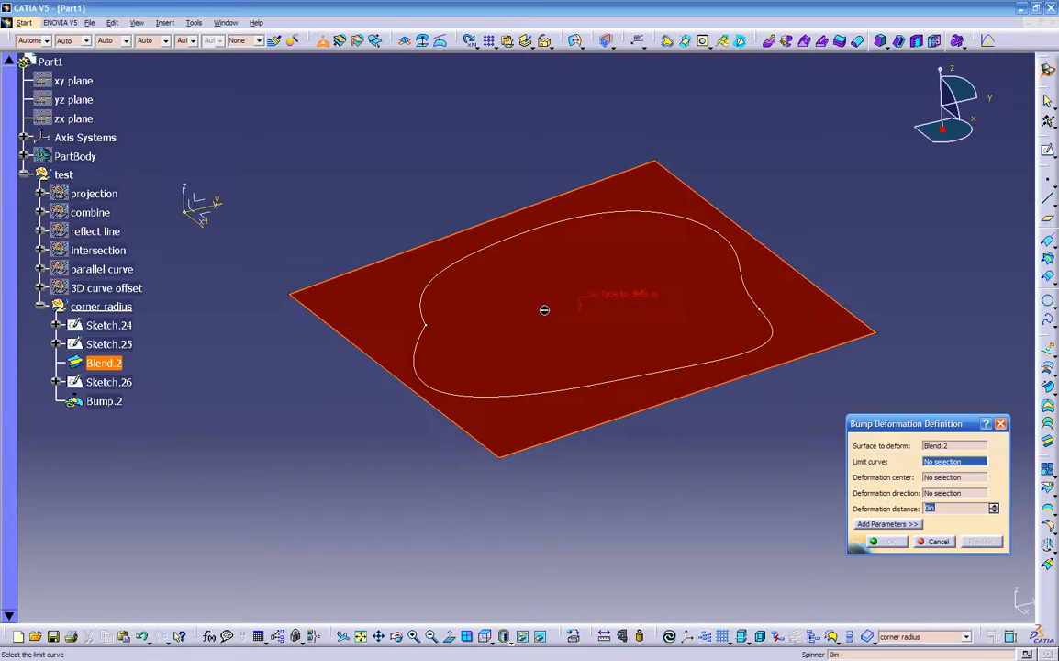
{"action": "left_click", "coordinate": [487, 253]}
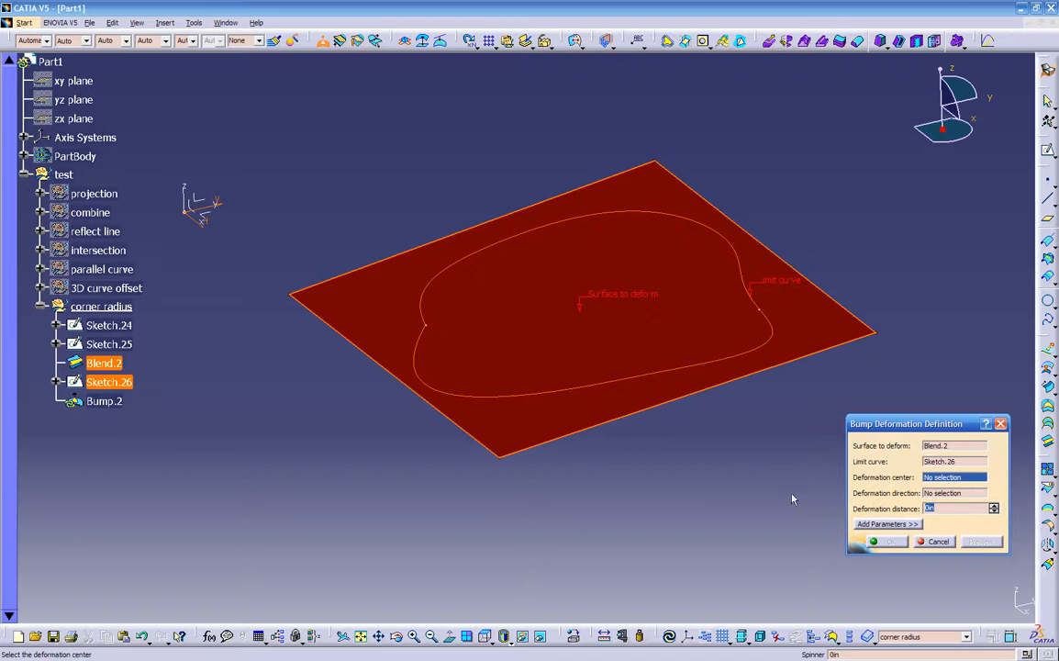
{"action": "left_click", "coordinate": [498, 454]}
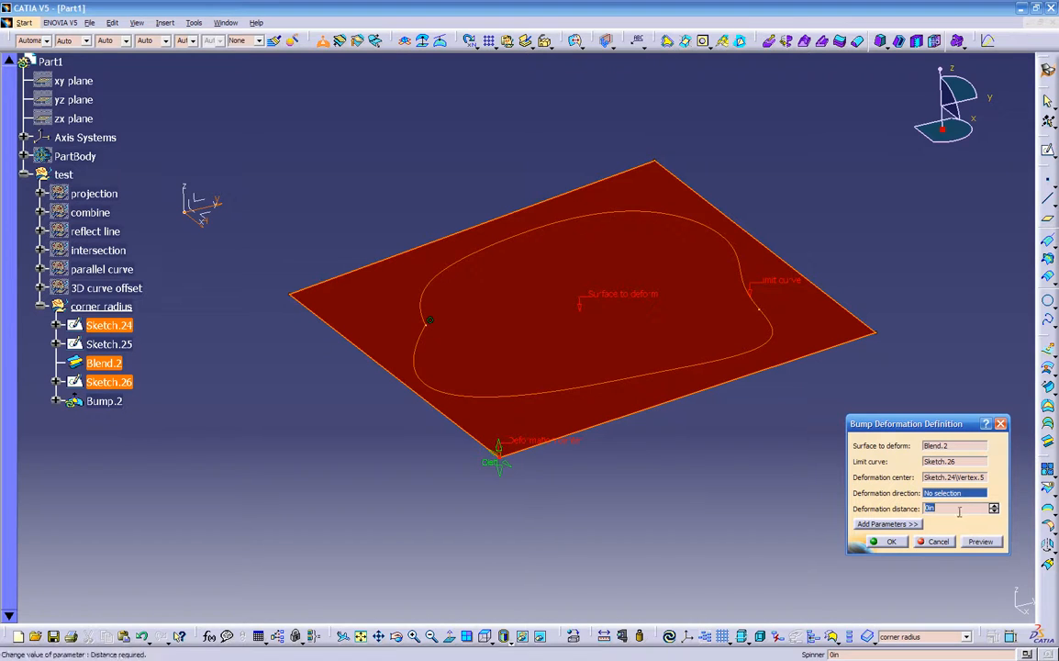
{"action": "type", "text": "1"}
{"action": "key", "text": "Return"}
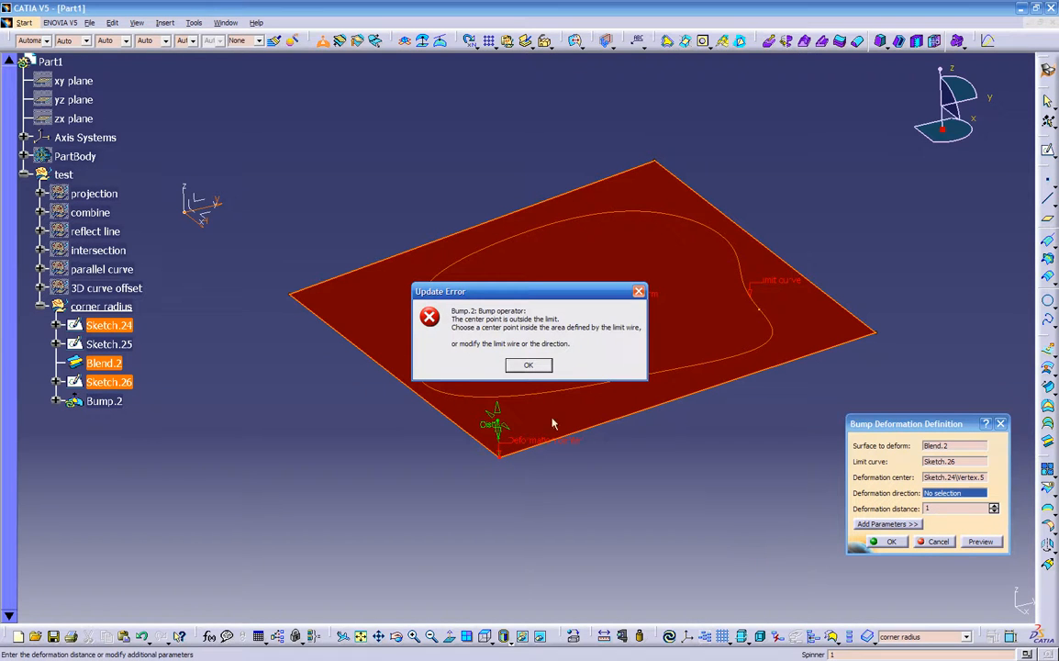
{"action": "left_click", "coordinate": [537, 367]}
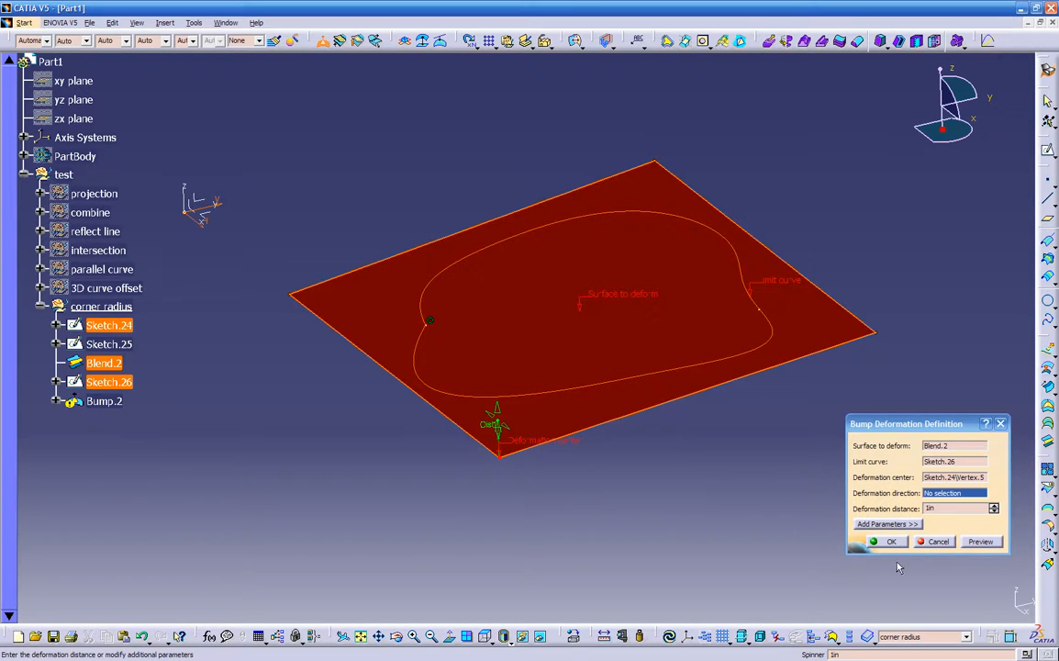
{"action": "left_click", "coordinate": [934, 541]}
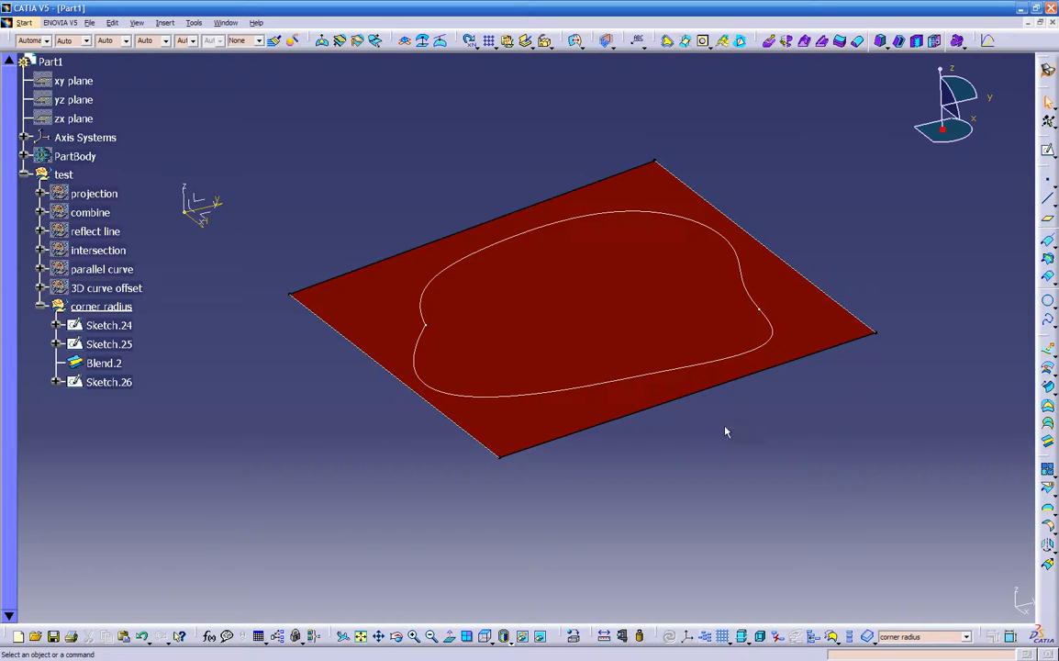
- Create a plane offset -3 in from the absolute axis system's XY plane
{"action": "left_click", "coordinate": [213, 204]}
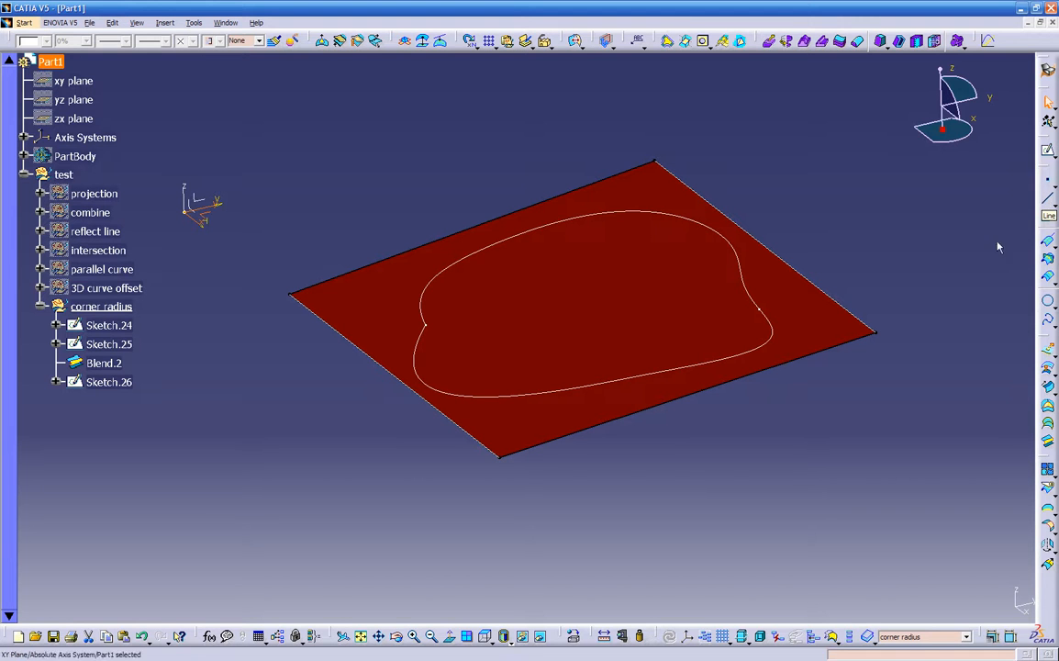
{"action": "left_click", "coordinate": [216, 217]}
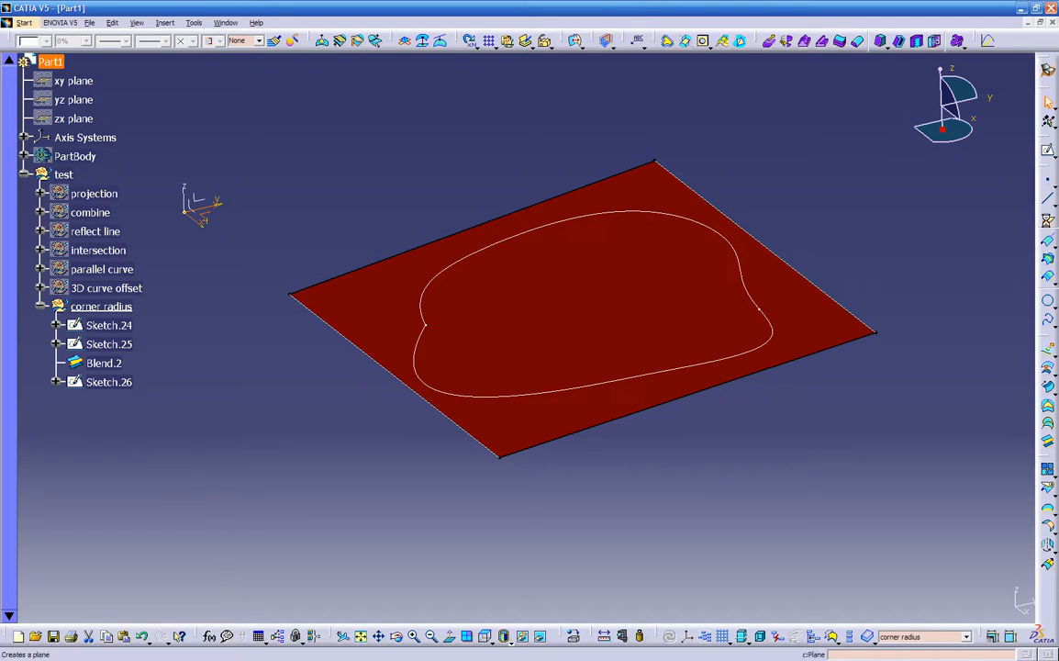
{"action": "left_click", "coordinate": [1047, 218]}
{"action": "middle_click_drag", "start_coordinate": [686, 342], "coordinate": [601, 470]}
{"action": "middle_click_drag", "start_coordinate": [815, 460], "coordinate": [757, 508]}
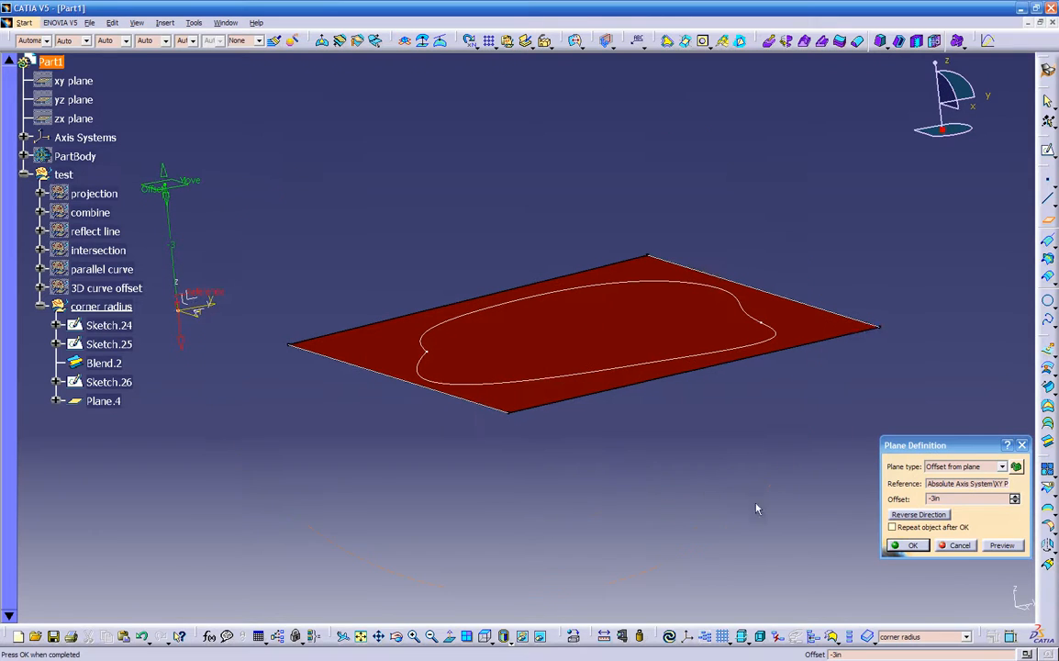
{"action": "left_click", "coordinate": [908, 544]}
{"action": "middle_click_drag", "start_coordinate": [636, 471], "coordinate": [628, 490]}
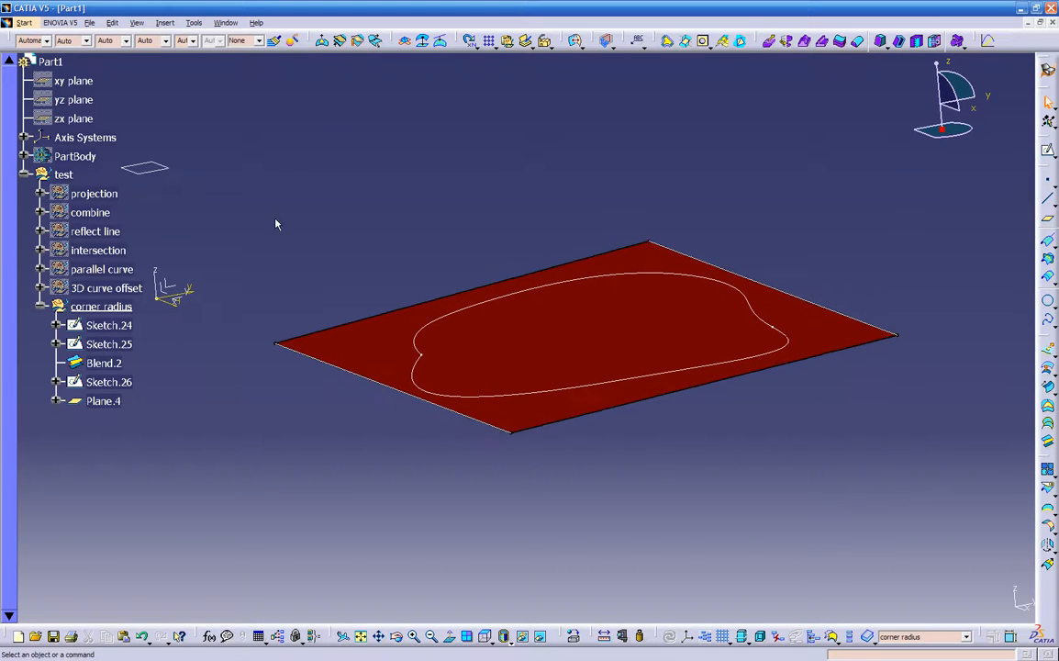
- Create an on-plane point on the offset plane, over the middle of the spline loop at about H 8.068 in, V 4.597 in
{"action": "left_click", "coordinate": [169, 169]}
{"action": "left_click", "coordinate": [1047, 179]}
{"action": "middle_click_drag", "start_coordinate": [579, 260], "coordinate": [560, 472]}
{"action": "middle_click_drag", "start_coordinate": [587, 284], "coordinate": [548, 445]}
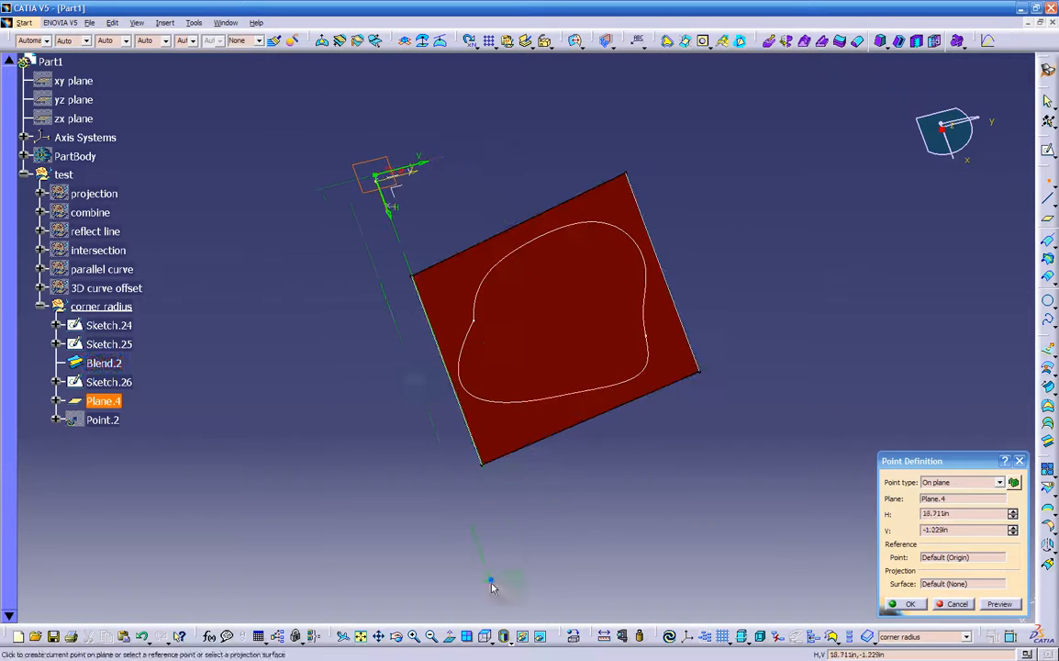
{"action": "left_click", "coordinate": [485, 636]}
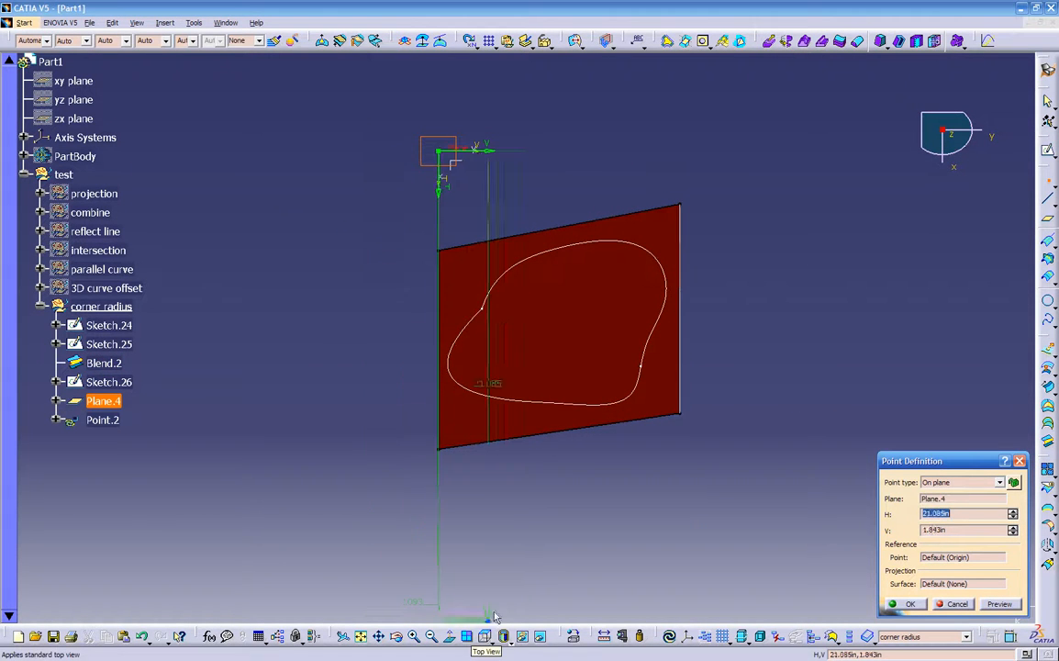
{"action": "left_click", "coordinate": [563, 331]}
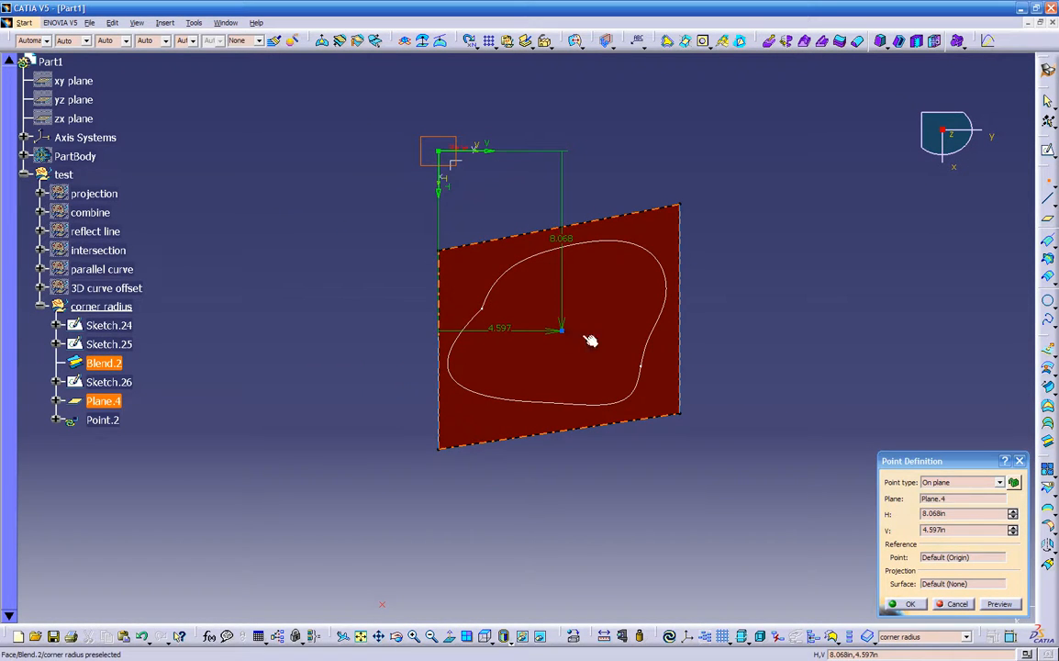
{"action": "left_click", "coordinate": [910, 604]}
- Start a Bump deformation of the blend surface, limited by the closed spline and centred on the new point on the offset plane
{"action": "middle_click_drag", "start_coordinate": [766, 532], "coordinate": [329, 247]}
{"action": "left_click", "coordinate": [292, 41]}
{"action": "left_click", "coordinate": [571, 326]}
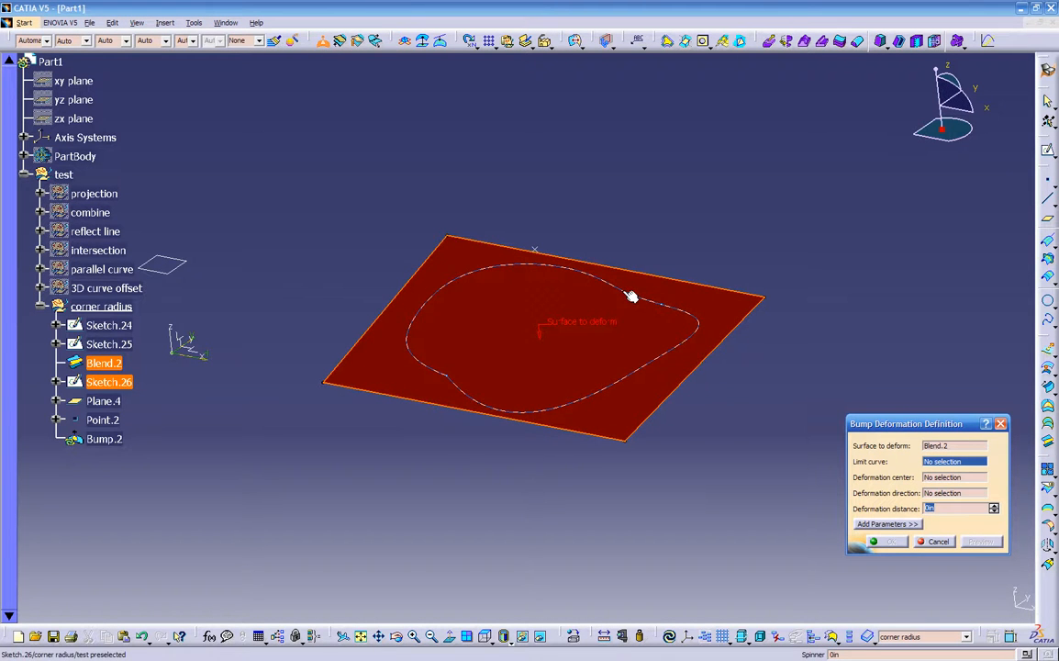
{"action": "left_click", "coordinate": [694, 317]}
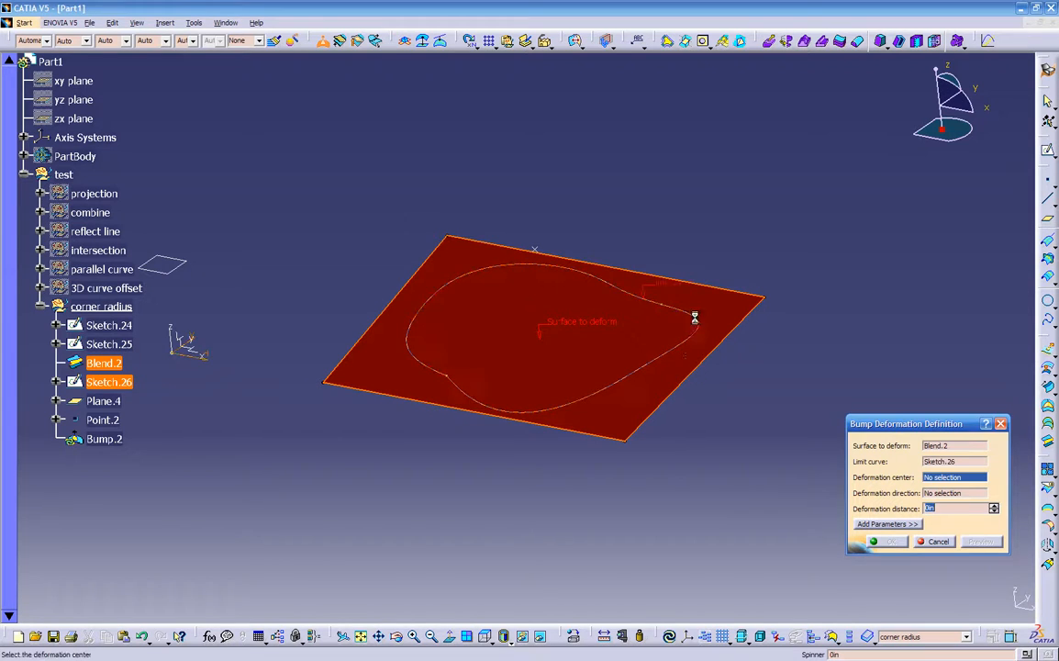
{"action": "middle_click_drag", "start_coordinate": [583, 501], "coordinate": [523, 457]}
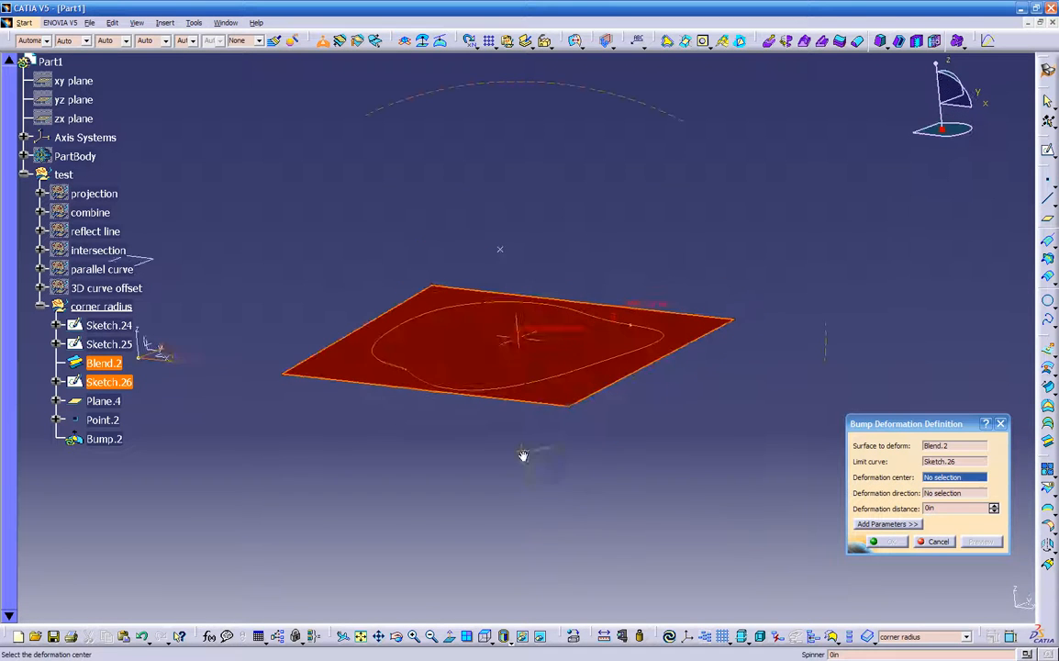
{"action": "left_click", "coordinate": [949, 494]}
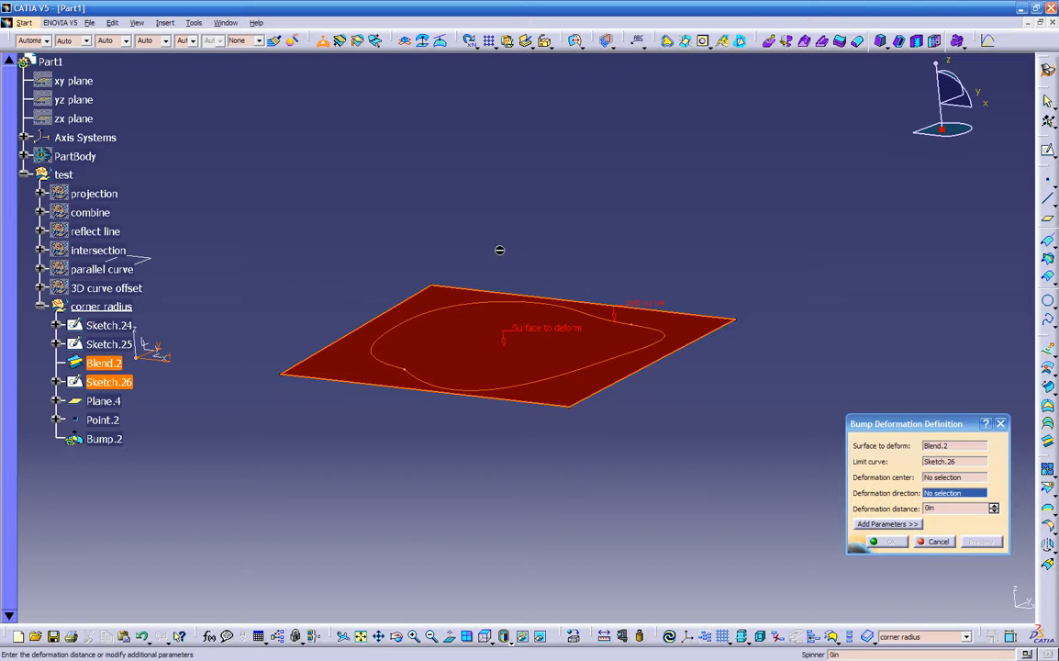
{"action": "mouse_move", "coordinate": [500, 249]}
{"action": "middle_mouse_down"}
{"action": "mouse_move", "coordinate": [494, 314]}
{"action": "mouse_move", "coordinate": [490, 261]}
{"action": "middle_mouse_up"}
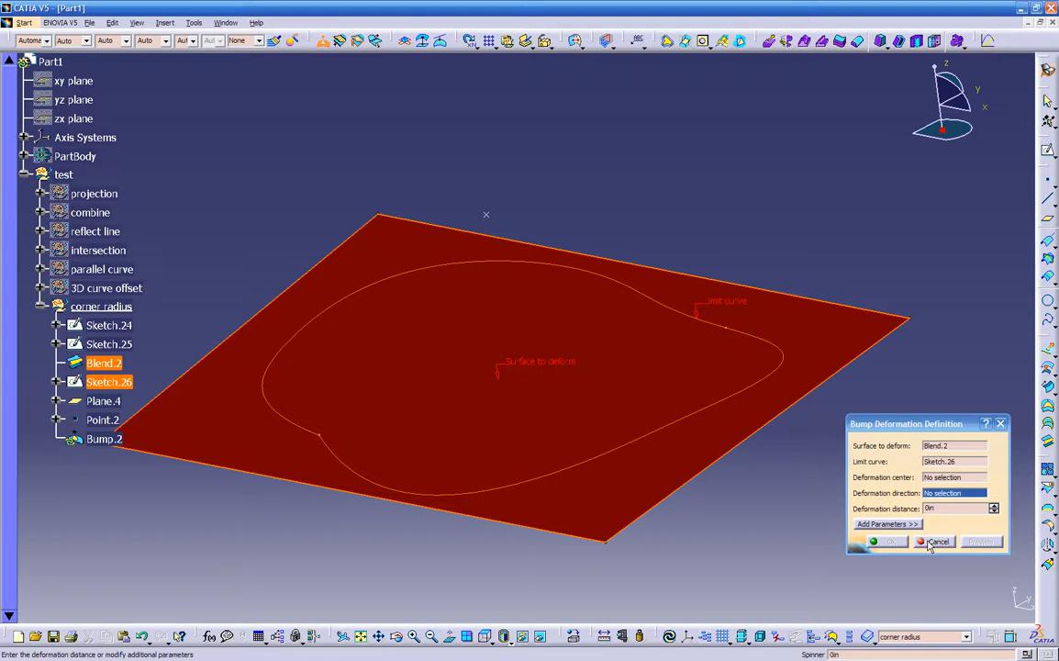
{"action": "left_click", "coordinate": [930, 479]}
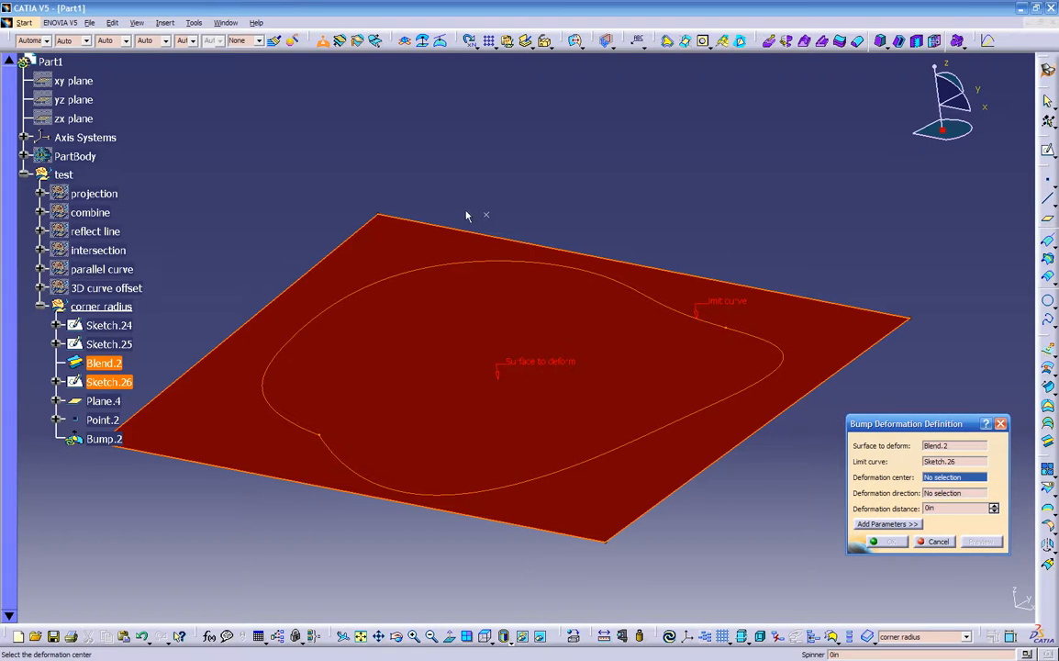
{"action": "left_click", "coordinate": [487, 217]}
{"action": "middle_click_drag", "start_coordinate": [502, 267], "coordinate": [537, 461]}
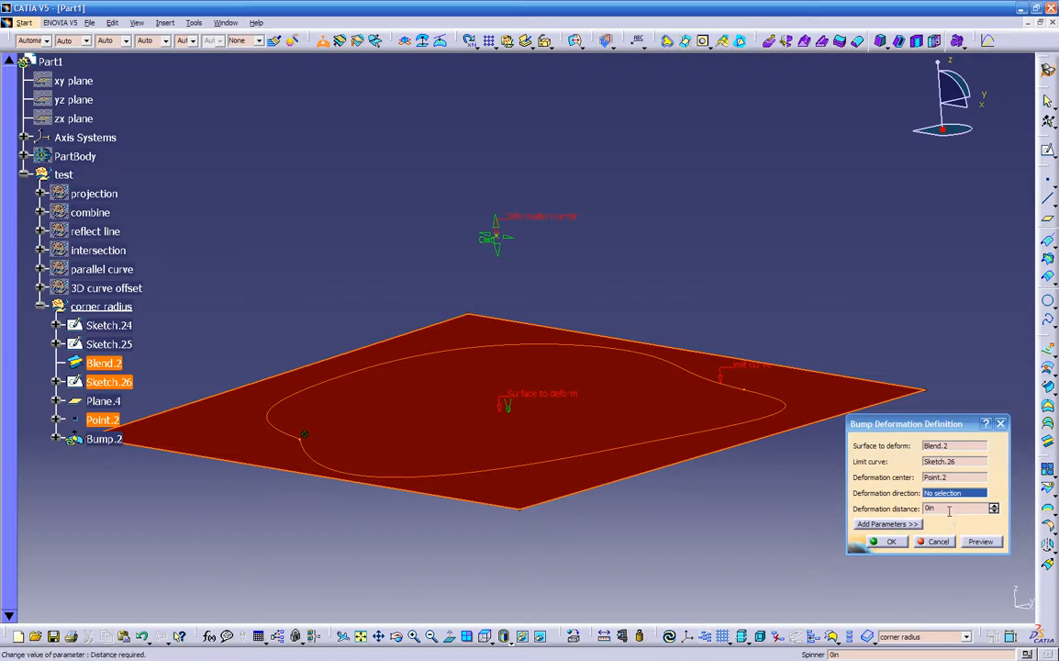
- Use the offset plane as the bump's deformation direction, set the deformation distance to 2 in and create the bump
{"action": "mouse_move", "coordinate": [633, 563]}
{"action": "middle_mouse_down"}
{"action": "mouse_move", "coordinate": [749, 560]}
{"action": "mouse_move", "coordinate": [627, 551]}
{"action": "middle_mouse_up"}
{"action": "left_click", "coordinate": [158, 174]}
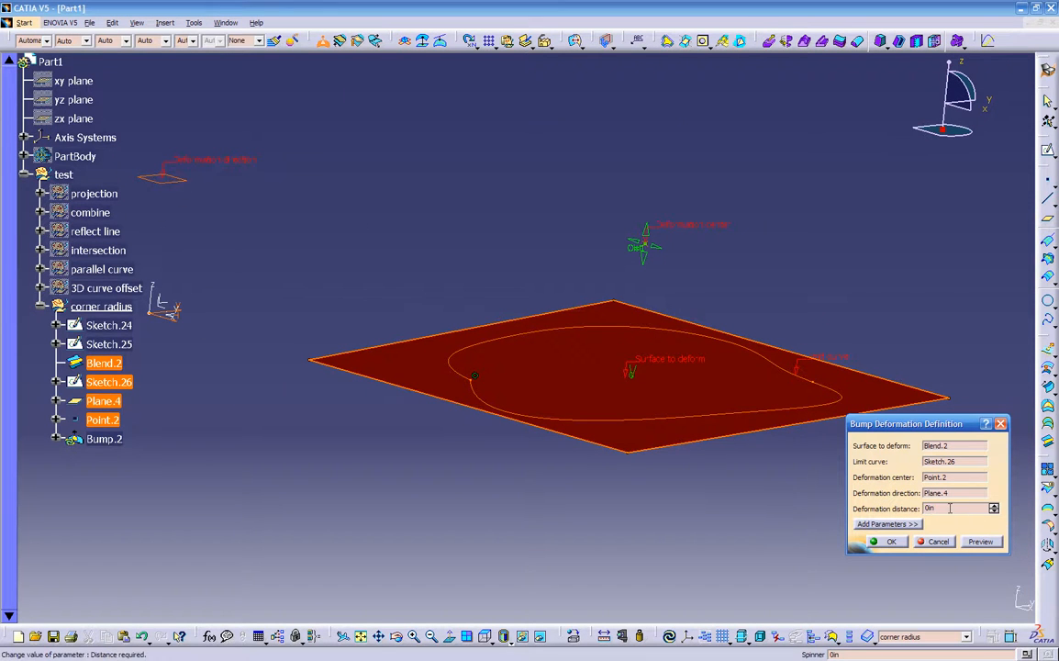
{"action": "left_click", "coordinate": [948, 507]}
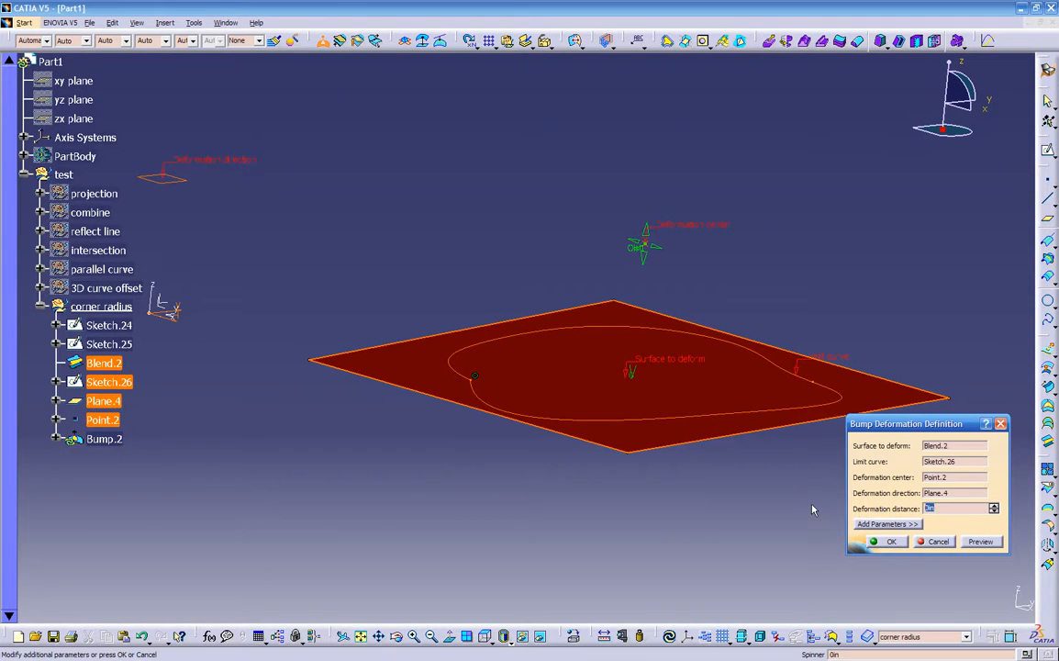
{"action": "type", "text": "2"}
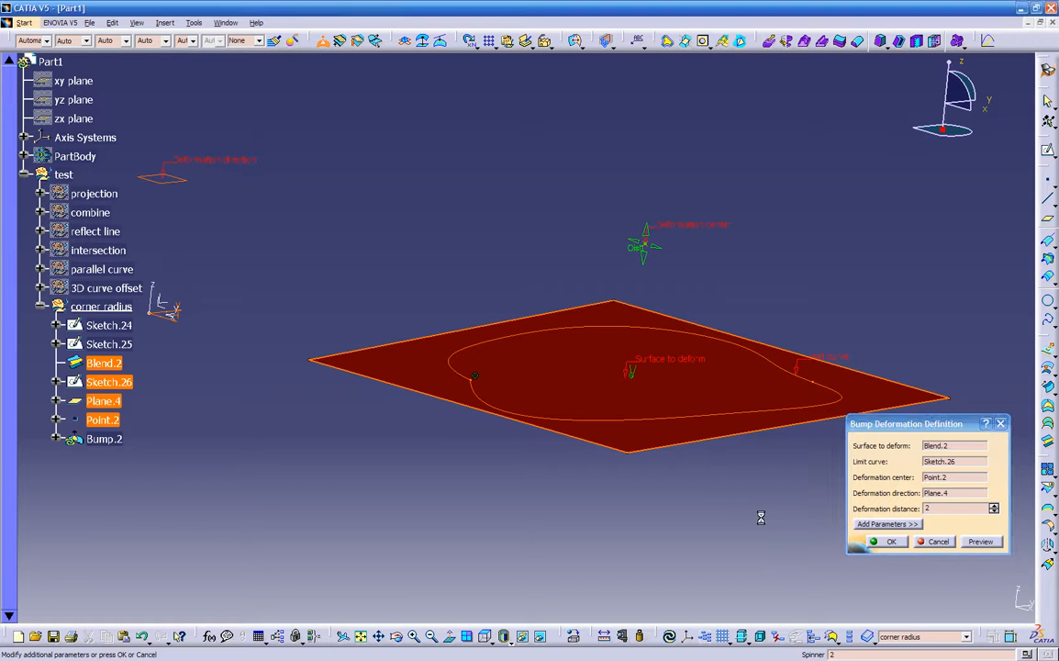
{"action": "middle_click_drag", "start_coordinate": [664, 510], "coordinate": [642, 403]}
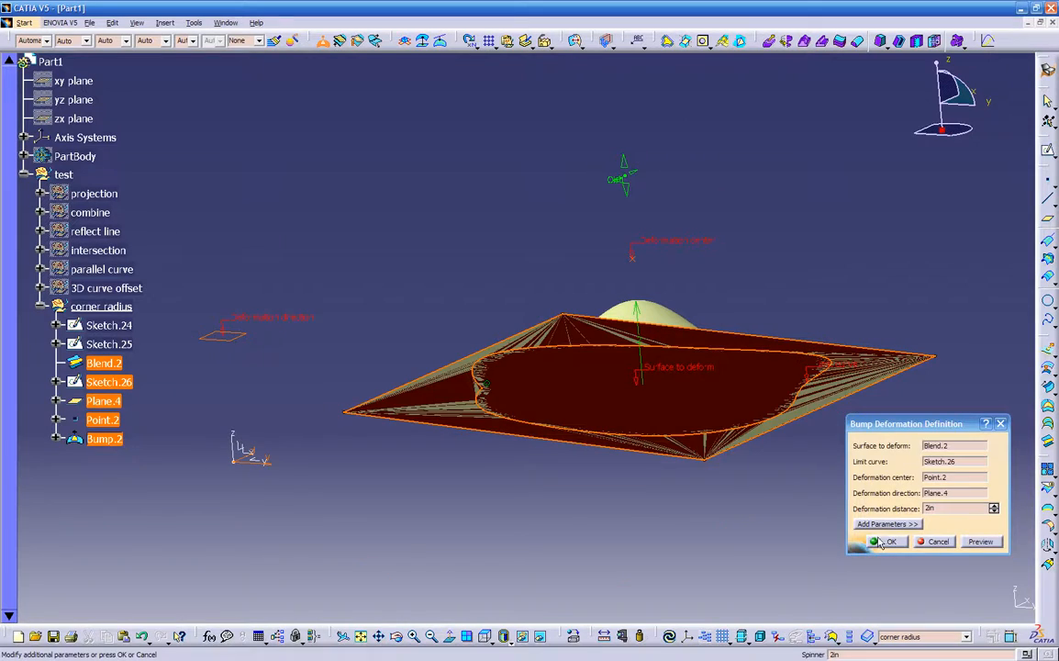
{"action": "left_click", "coordinate": [886, 541]}
- Colour the flat outer face around the bump dark red
{"action": "middle_click_drag", "start_coordinate": [643, 531], "coordinate": [482, 292]}
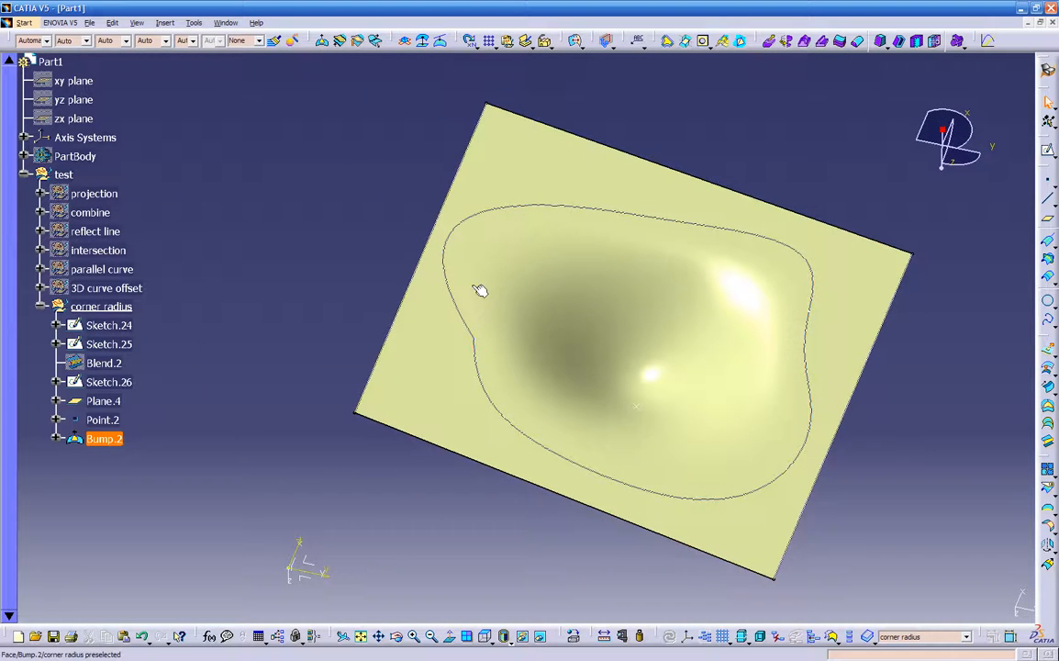
{"action": "left_click", "coordinate": [442, 356]}
{"action": "left_click", "coordinate": [20, 40]}
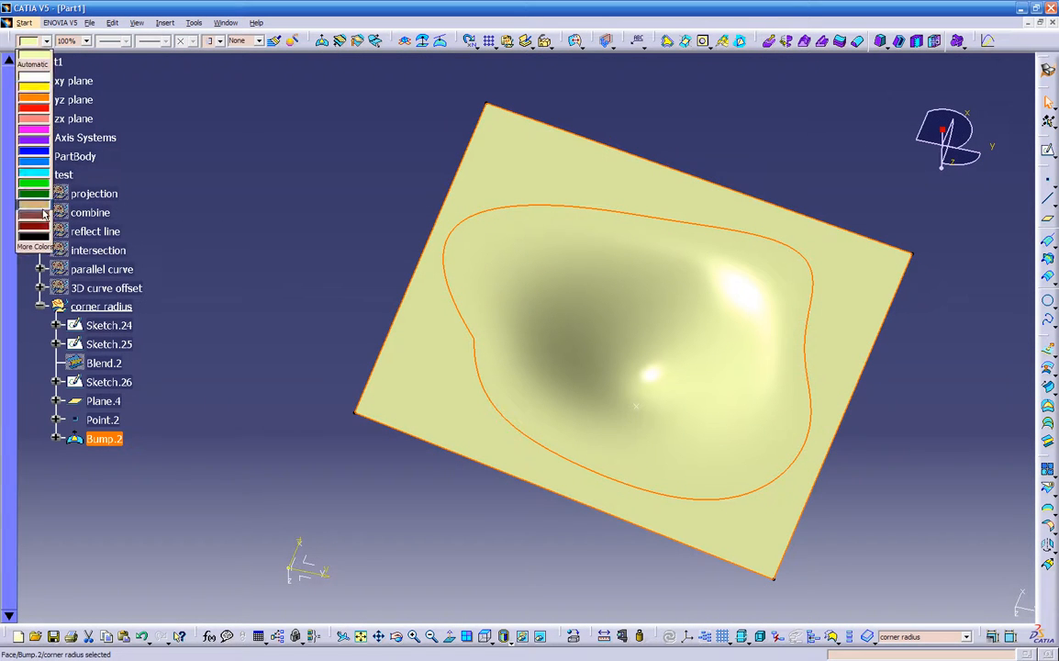
{"action": "left_click", "coordinate": [41, 209]}
- Colour the bumped face inside the spline loop green
{"action": "left_click", "coordinate": [517, 380]}
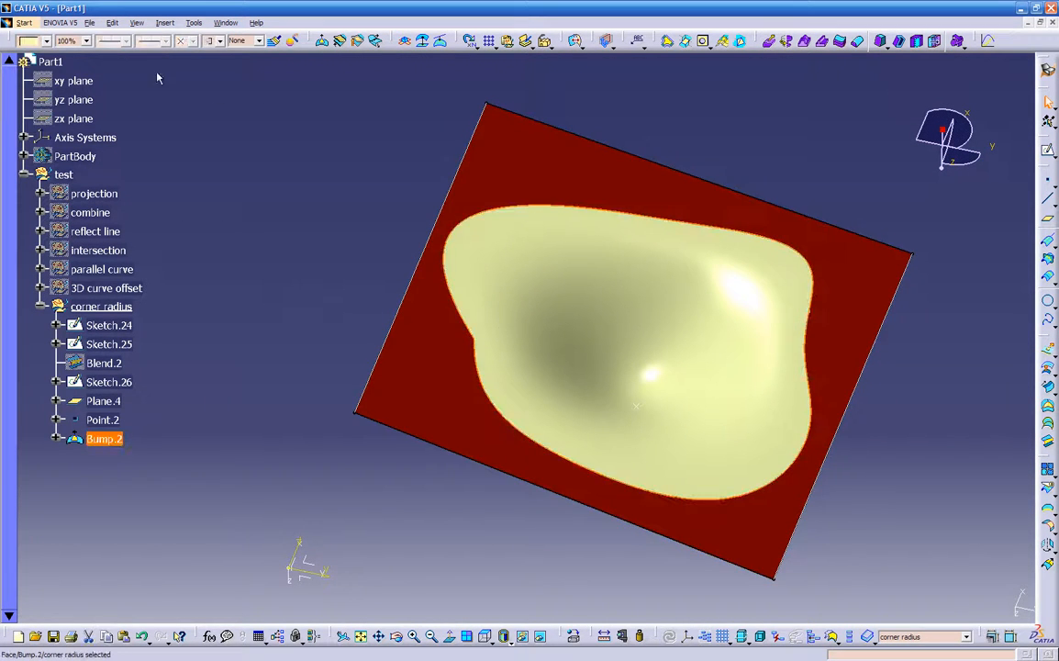
{"action": "left_click", "coordinate": [46, 40]}
{"action": "left_click", "coordinate": [36, 168]}
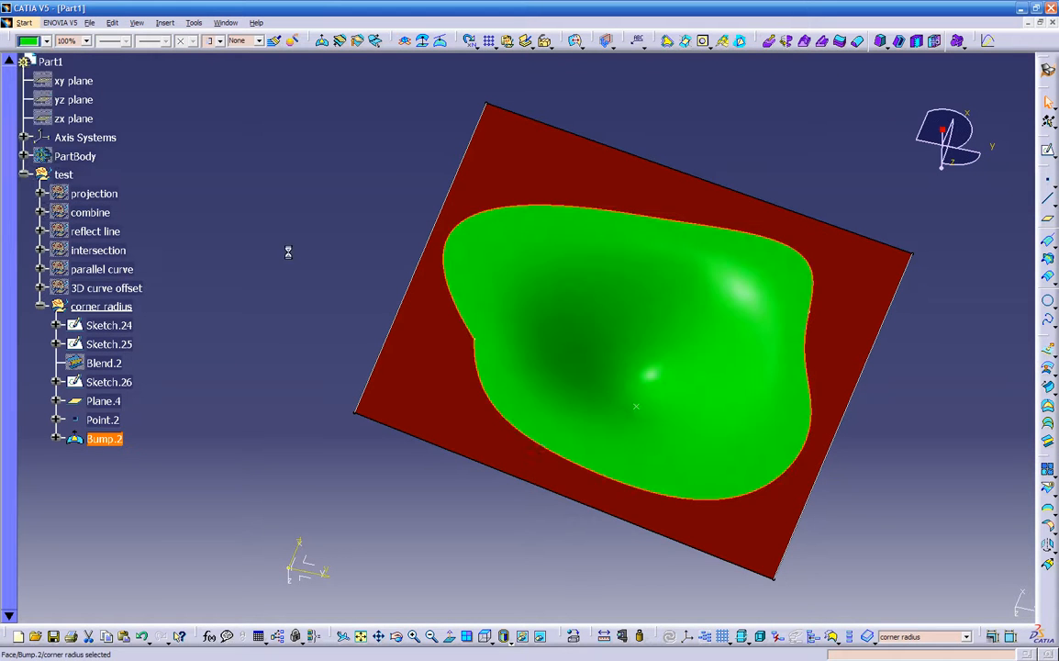
{"action": "middle_click_drag", "start_coordinate": [447, 411], "coordinate": [405, 277]}
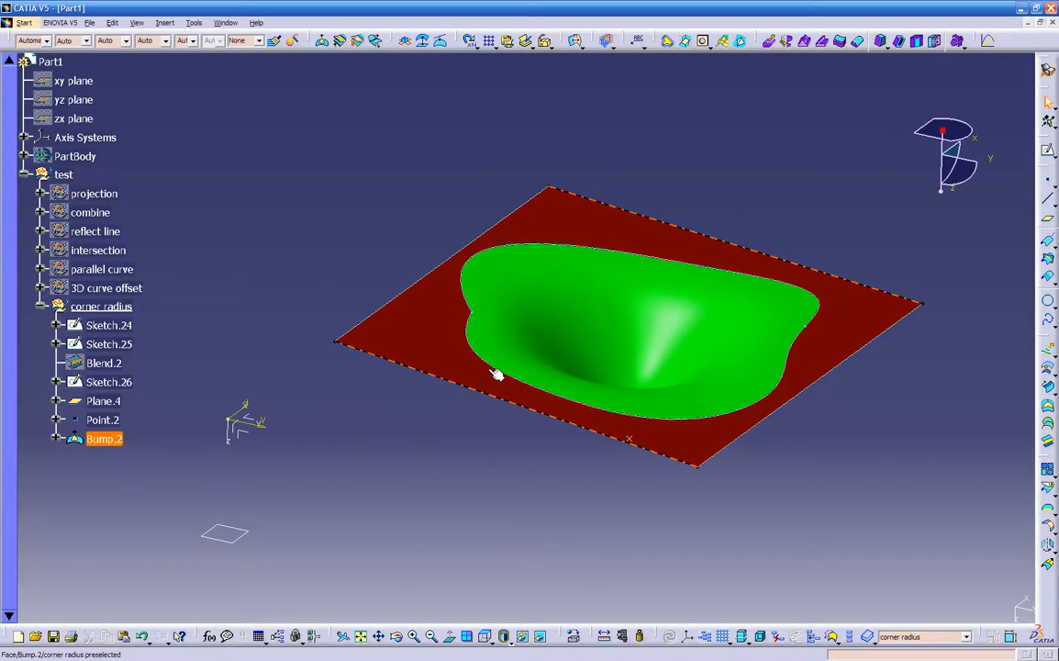
{"action": "left_click", "coordinate": [46, 60]}
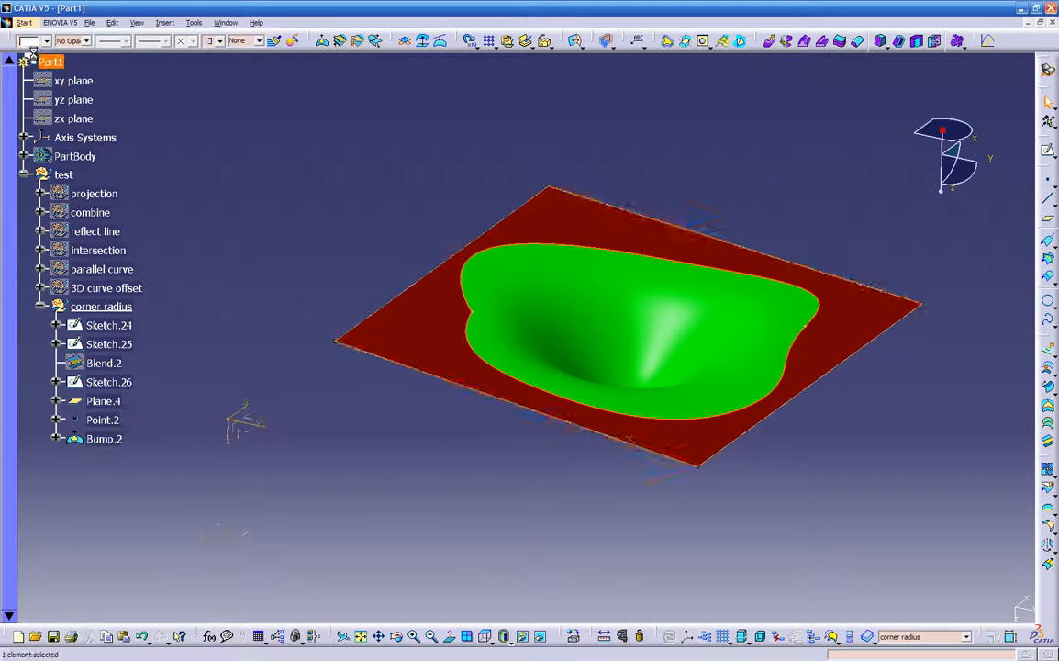
{"action": "left_click", "coordinate": [208, 147]}
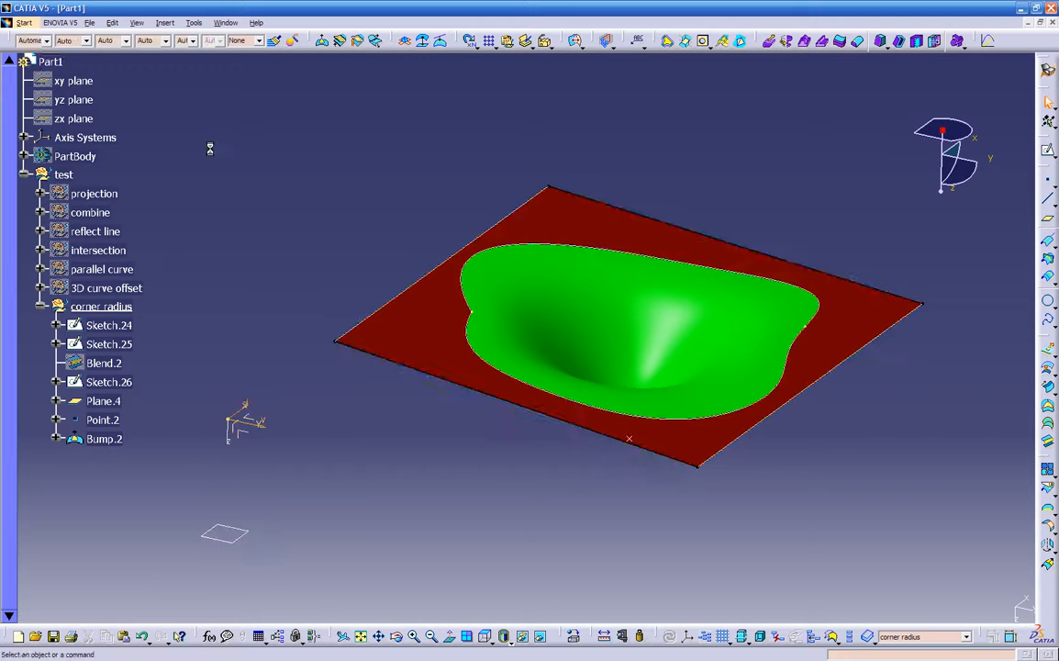
- Change the bumped face's colour to brown
{"action": "left_click", "coordinate": [504, 304]}
{"action": "left_click", "coordinate": [46, 41]}
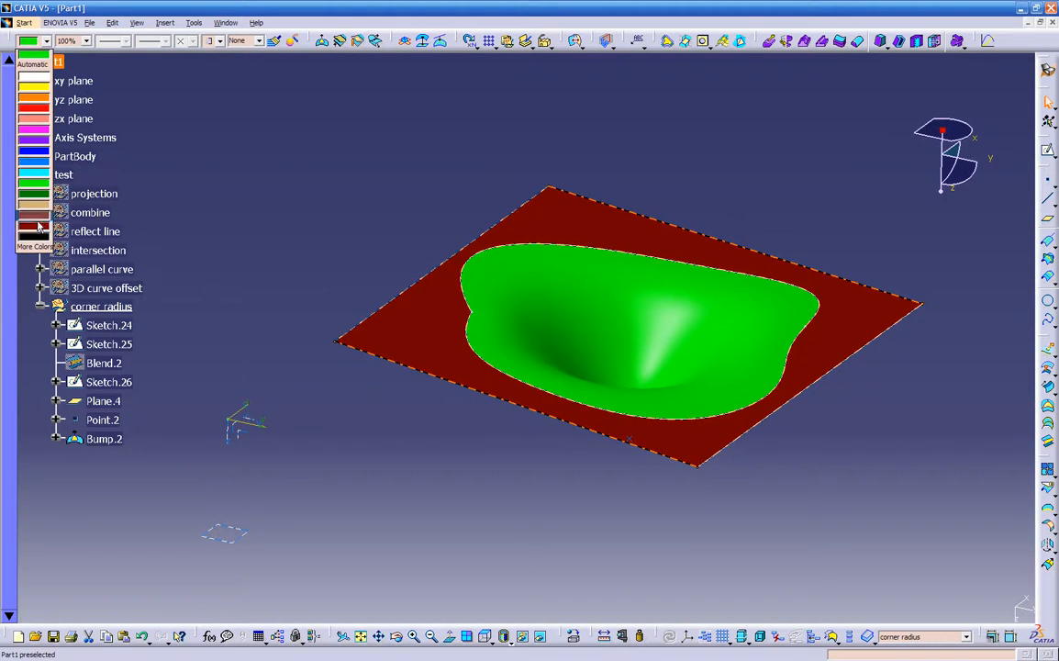
{"action": "left_click", "coordinate": [32, 201]}
- Hide the closed spline sketch and the bump's deformation centre point
{"action": "left_click", "coordinate": [468, 289]}
{"action": "right_click", "coordinate": [465, 285]}
{"action": "left_click", "coordinate": [493, 322]}
{"action": "middle_click_drag", "start_coordinate": [458, 425], "coordinate": [639, 400]}
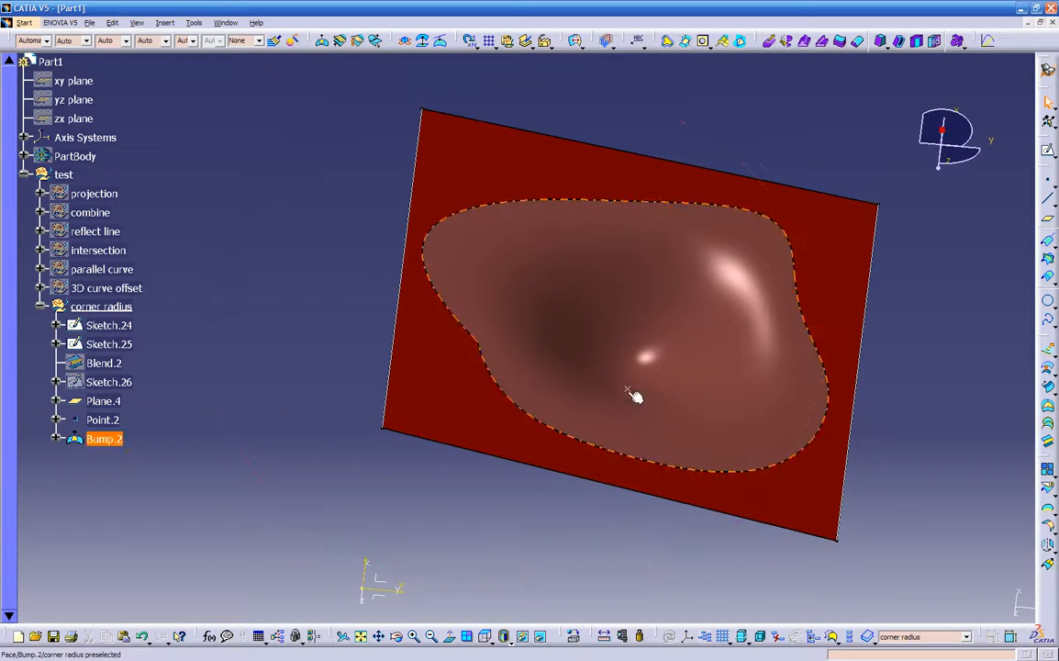
{"action": "right_click", "coordinate": [563, 388]}
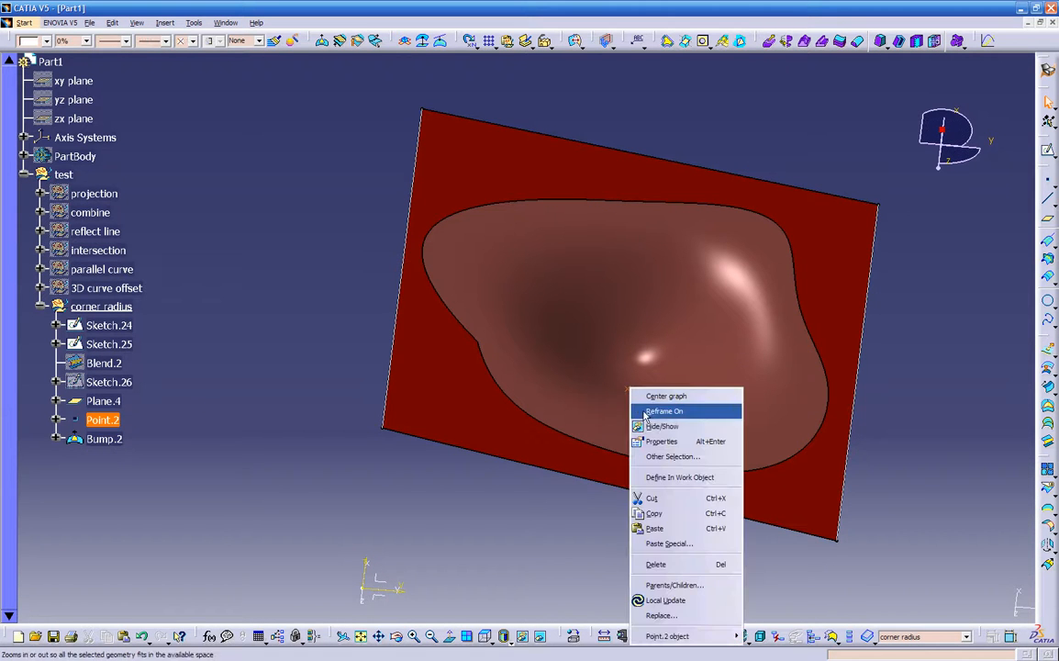
{"action": "left_click", "coordinate": [624, 423]}
{"action": "middle_click_drag", "start_coordinate": [547, 500], "coordinate": [528, 507]}
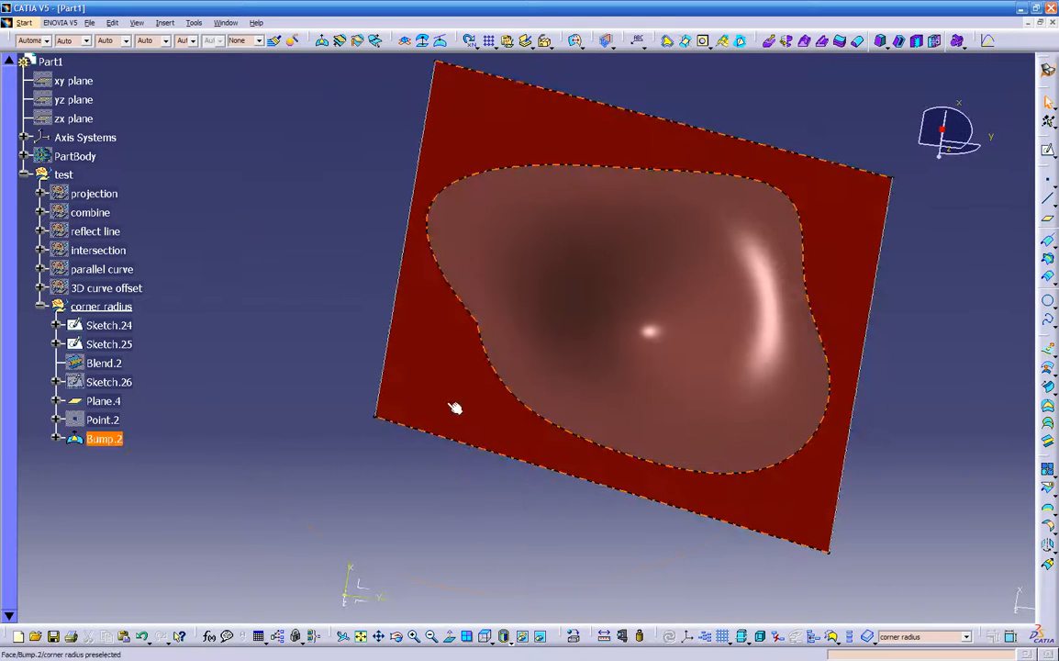
- Start a sketch on the offset plane and draw a diagonal line across the bump's outline
{"action": "mouse_move", "coordinate": [474, 484]}
{"action": "middle_mouse_down"}
{"action": "mouse_move", "coordinate": [455, 525]}
{"action": "mouse_move", "coordinate": [484, 493]}
{"action": "middle_mouse_up"}
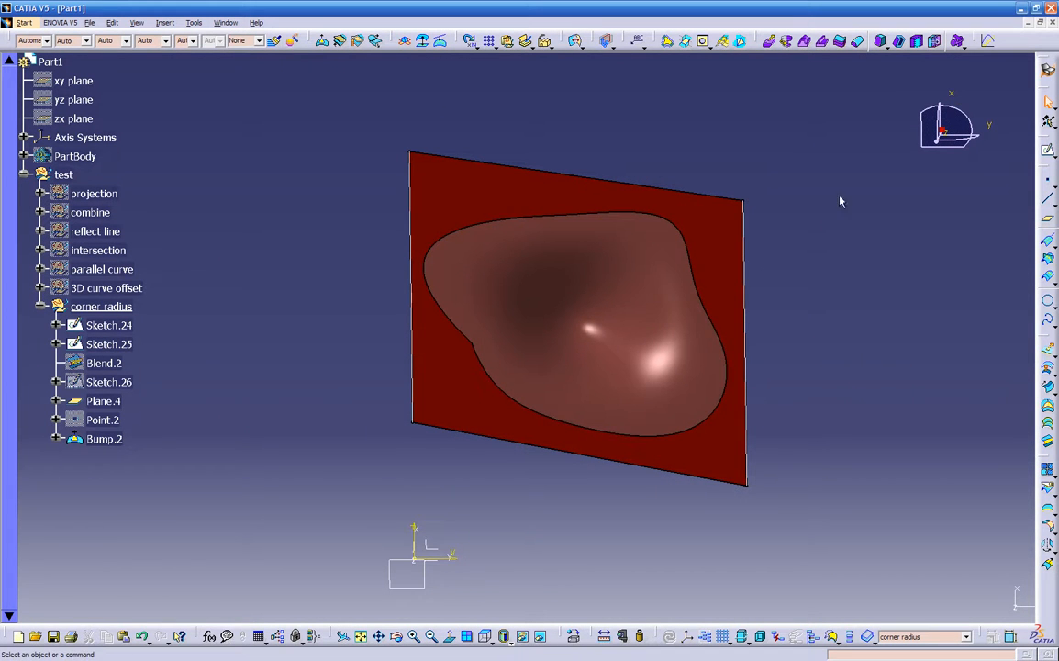
{"action": "middle_click_drag", "start_coordinate": [716, 339], "coordinate": [596, 200]}
{"action": "middle_click_drag", "start_coordinate": [566, 443], "coordinate": [568, 474]}
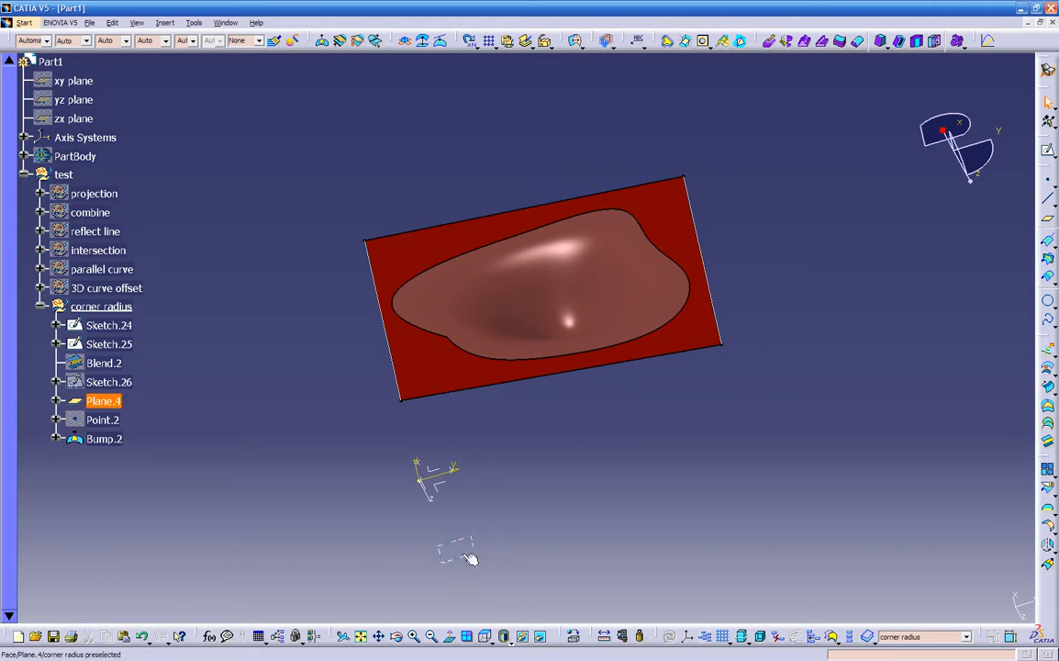
{"action": "left_click", "coordinate": [465, 555]}
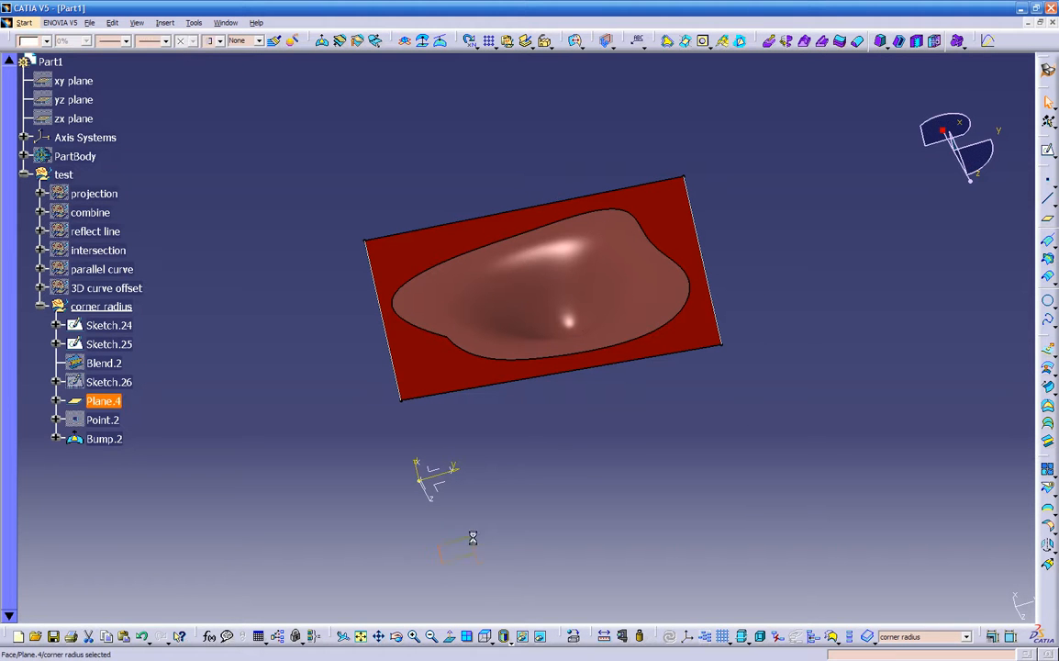
{"action": "left_click", "coordinate": [1049, 153]}
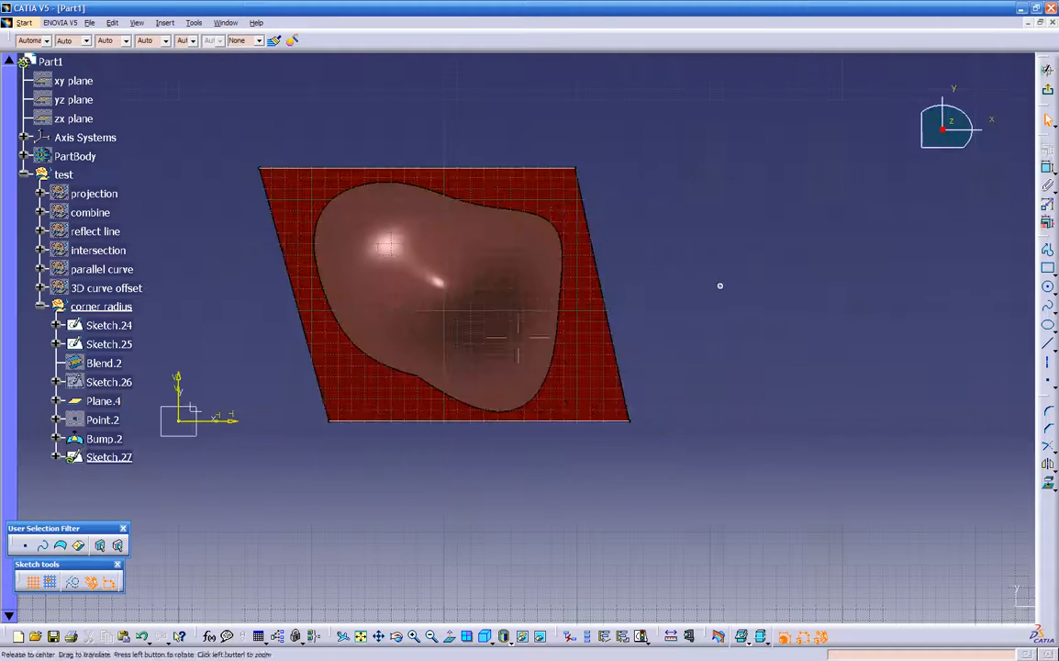
{"action": "left_click", "coordinate": [1046, 347]}
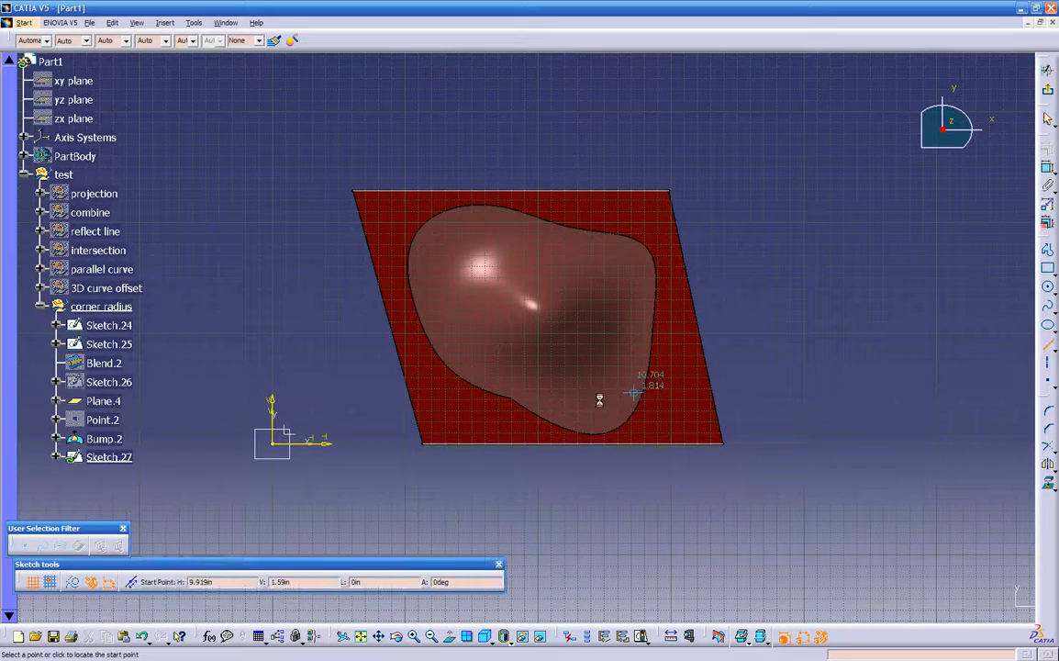
{"action": "left_click", "coordinate": [466, 401]}
{"action": "left_click", "coordinate": [641, 221]}
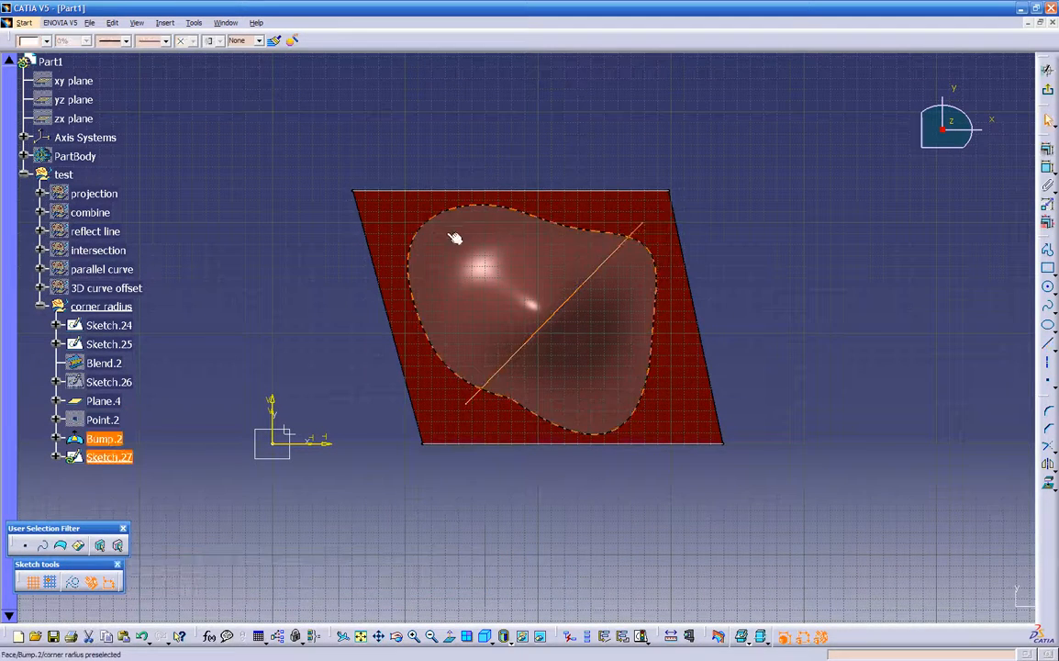
- Draw a second diagonal line crossing the first one over the bump and finish the sketch
{"action": "left_click", "coordinate": [1046, 345]}
{"action": "left_click", "coordinate": [669, 412]}
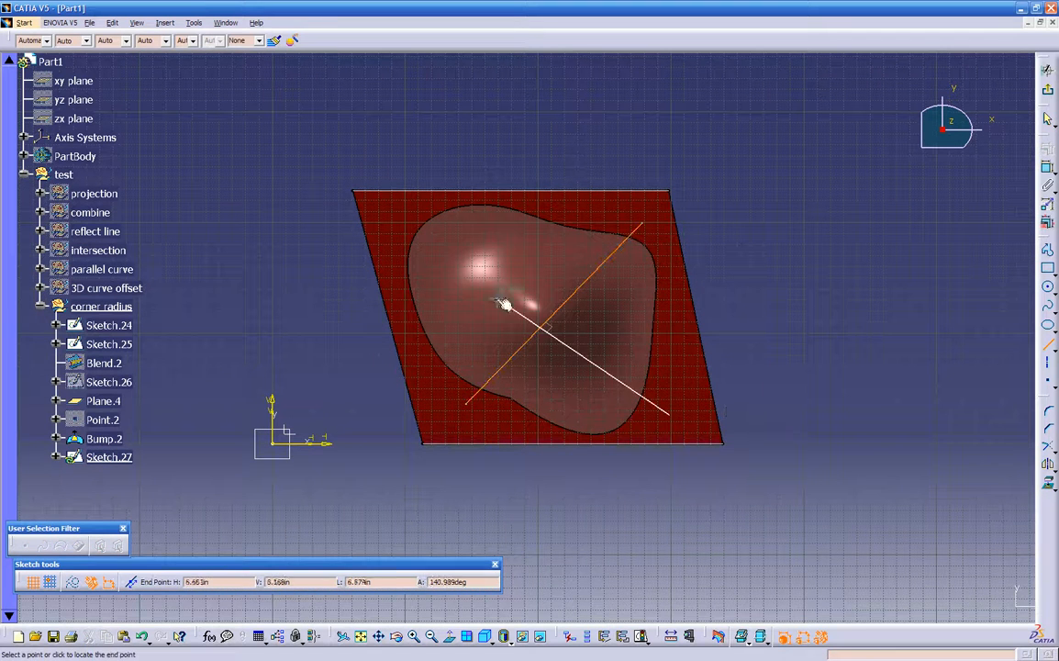
{"action": "left_click", "coordinate": [411, 231]}
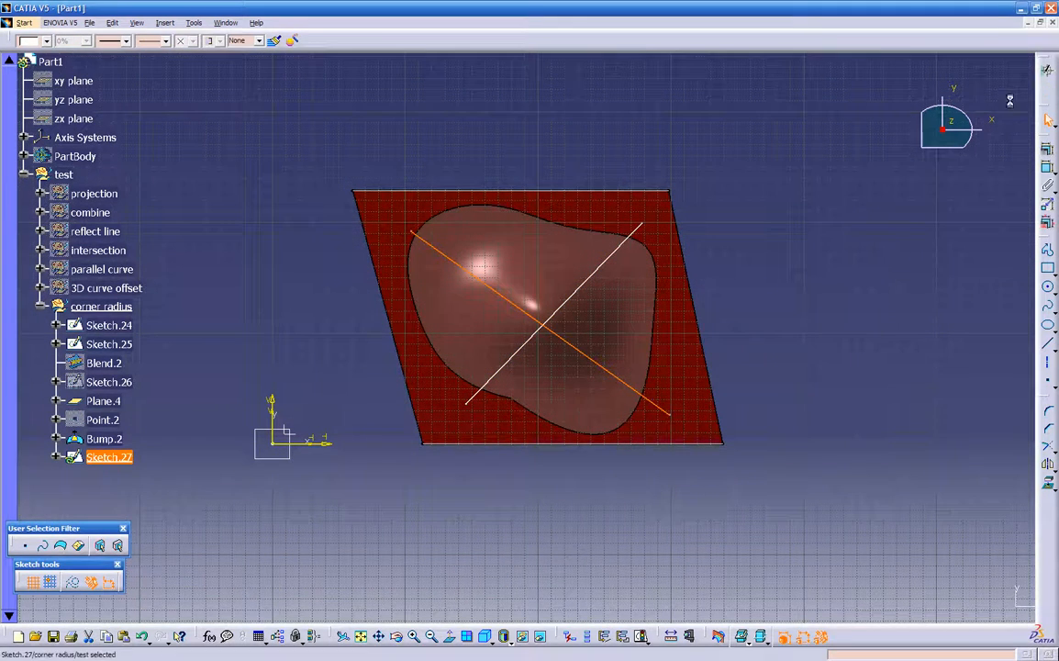
{"action": "left_click", "coordinate": [1049, 119]}
{"action": "middle_click_drag", "start_coordinate": [513, 465], "coordinate": [605, 449]}
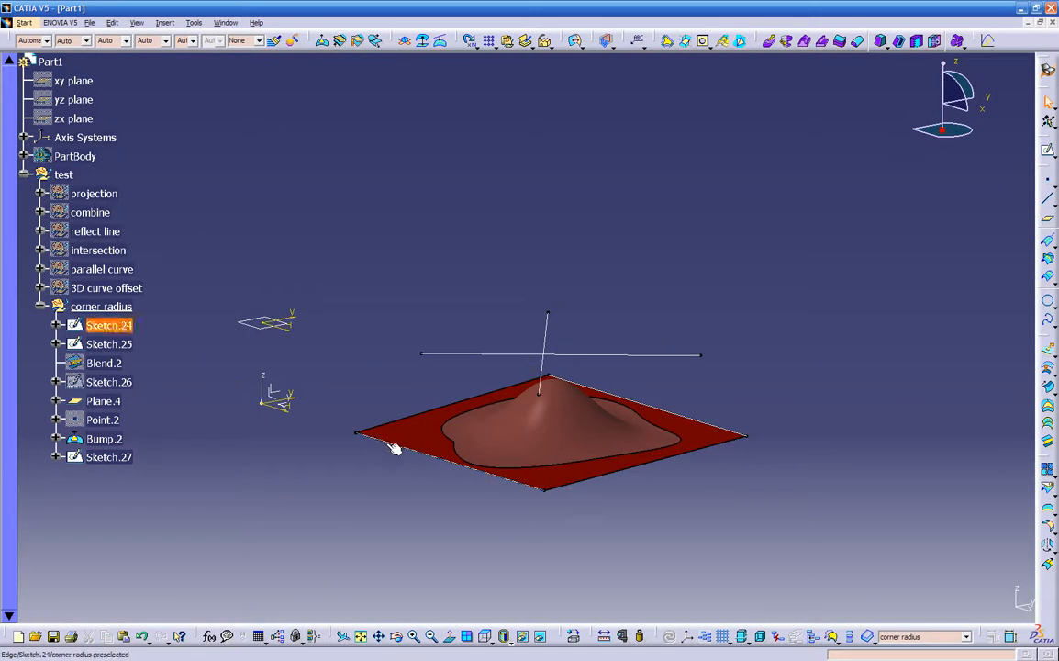
{"action": "middle_click_drag", "start_coordinate": [472, 477], "coordinate": [508, 344]}
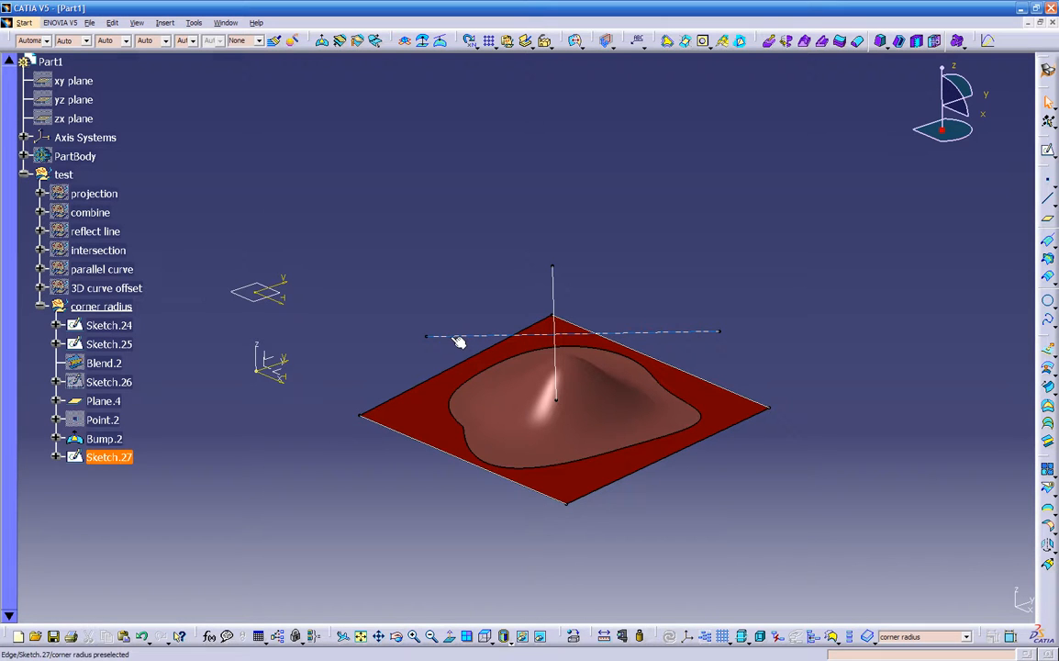
- Set up and preview a projection of Sketch.27's crossing lines onto Bump.2, along a direction defined by Plane.4, without smoothing
{"action": "left_click", "coordinate": [109, 457]}
{"action": "mouse_move", "coordinate": [394, 513]}
{"action": "middle_mouse_down"}
{"action": "mouse_move", "coordinate": [472, 608]}
{"action": "mouse_move", "coordinate": [510, 474]}
{"action": "middle_mouse_up"}
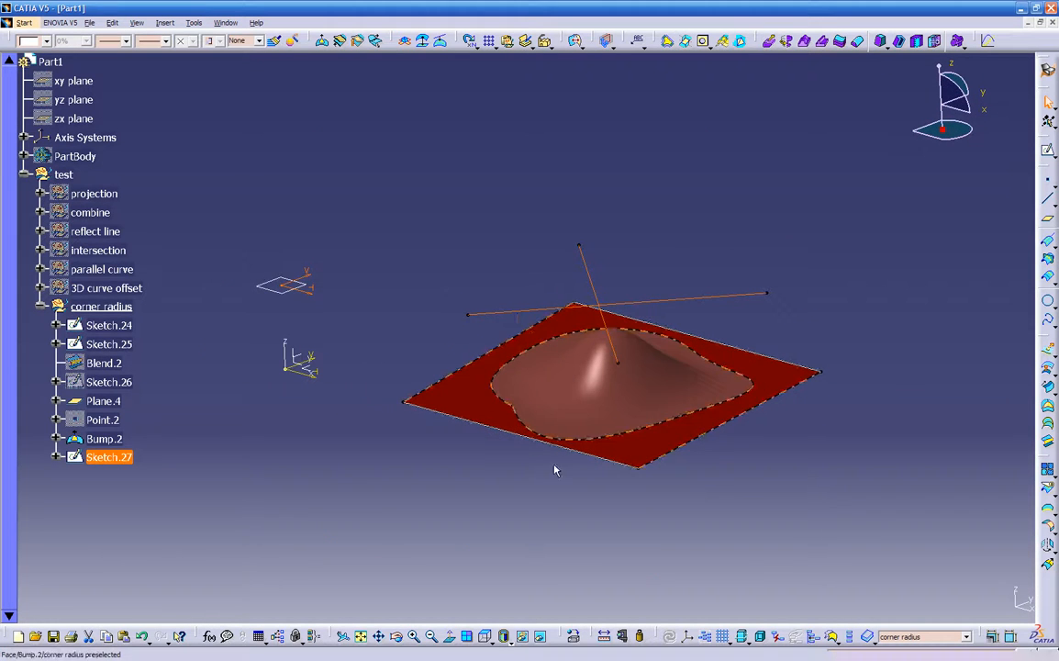
{"action": "left_click", "coordinate": [1047, 258]}
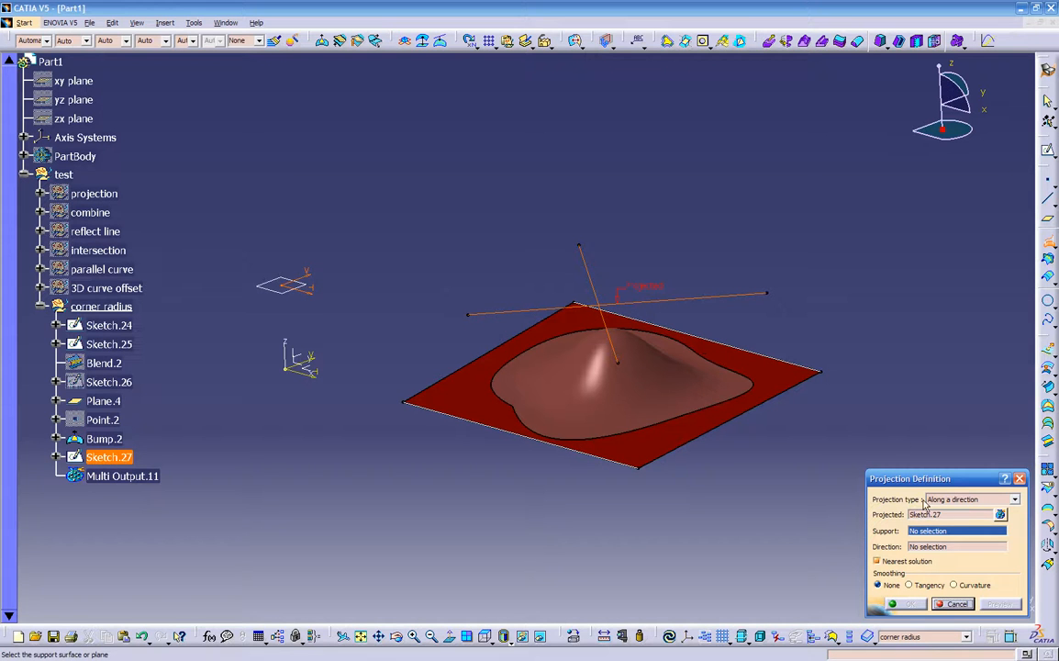
{"action": "left_click", "coordinate": [971, 503]}
{"action": "left_click", "coordinate": [964, 521]}
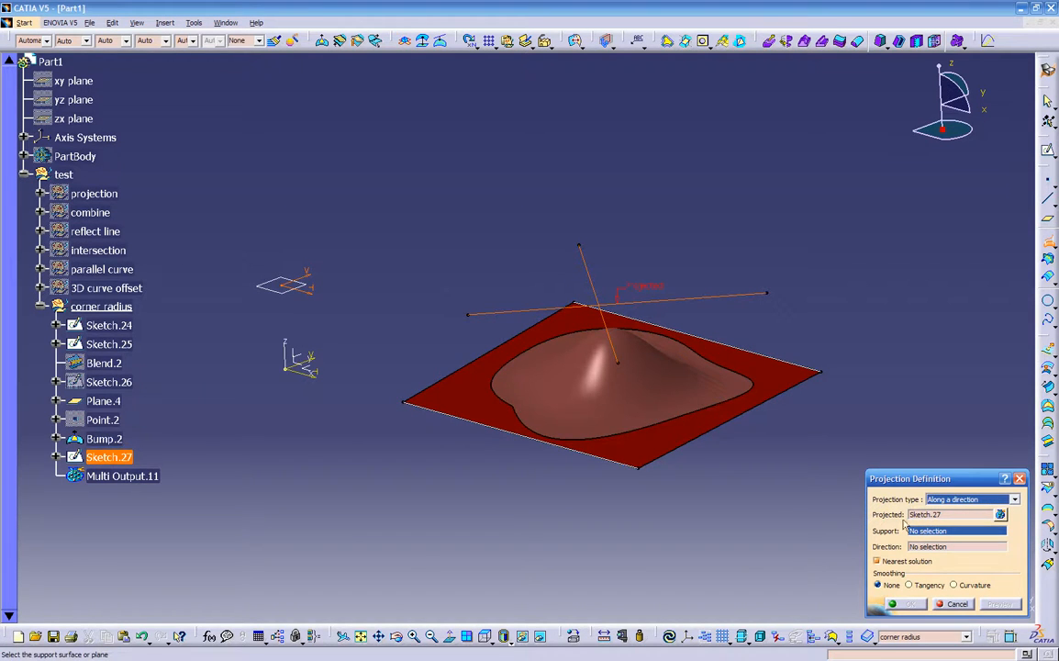
{"action": "left_click", "coordinate": [105, 439]}
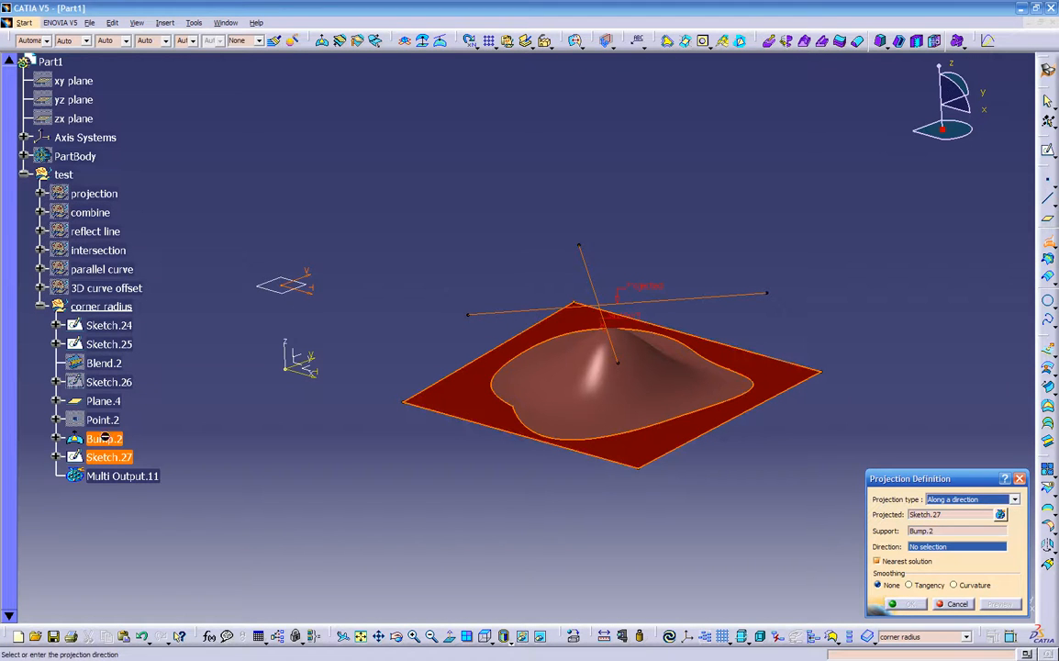
{"action": "left_click", "coordinate": [282, 292]}
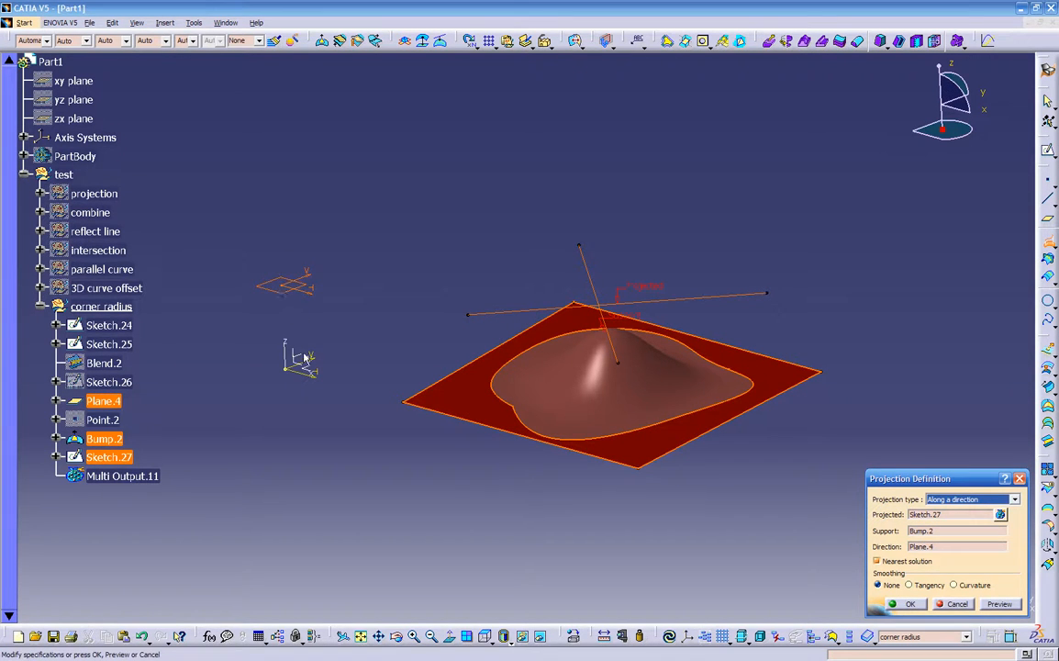
{"action": "left_click", "coordinate": [996, 605]}
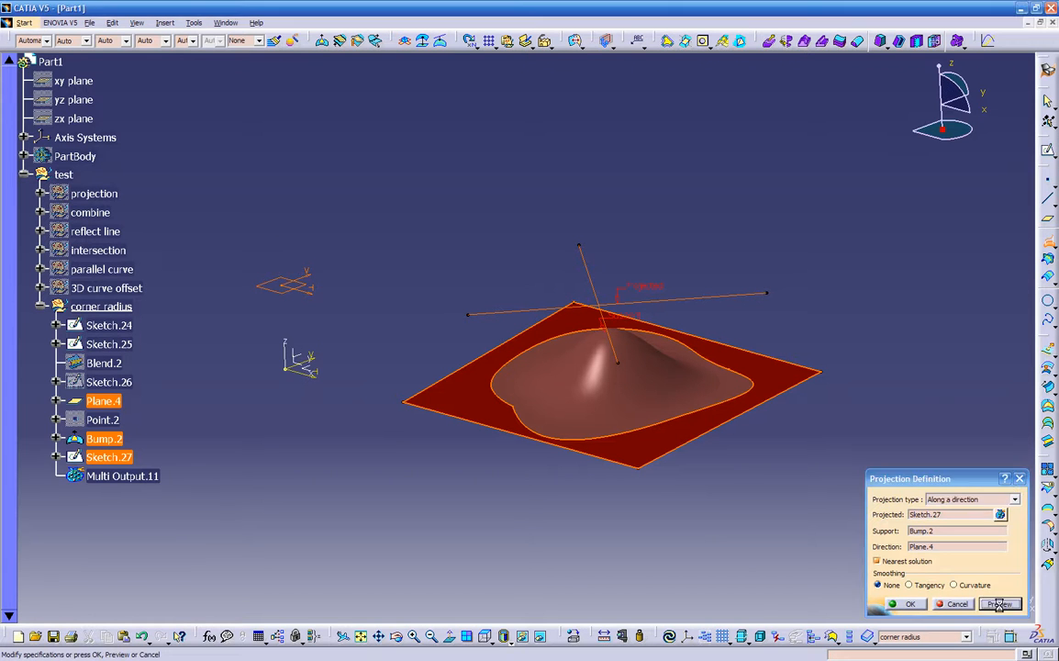
{"action": "left_click_drag", "start_coordinate": [725, 477], "coordinate": [615, 477]}
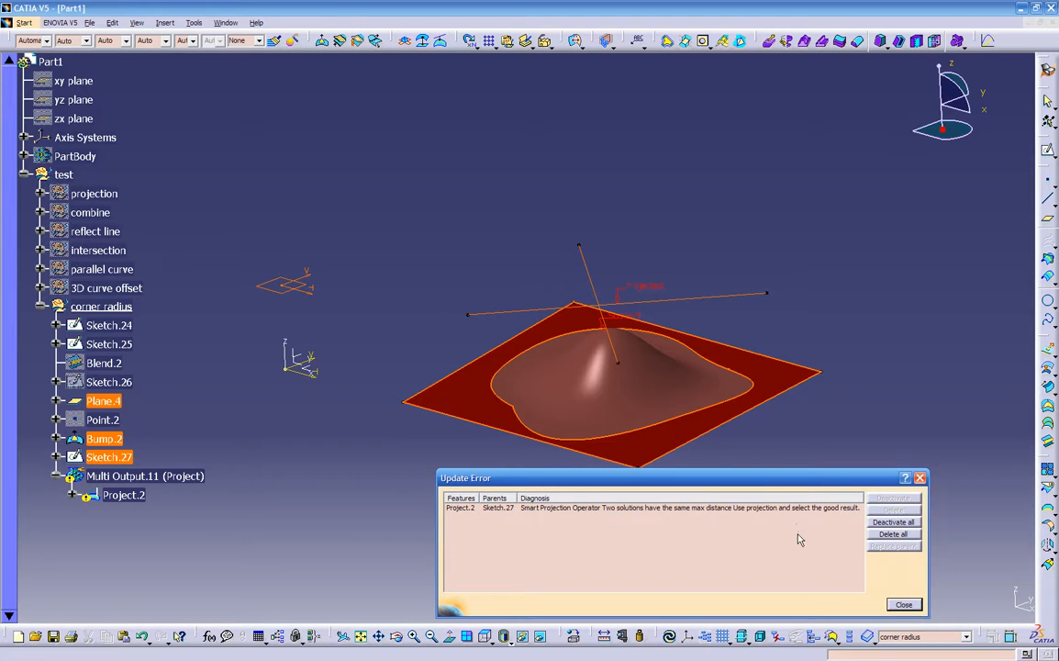
{"action": "left_click", "coordinate": [899, 605]}
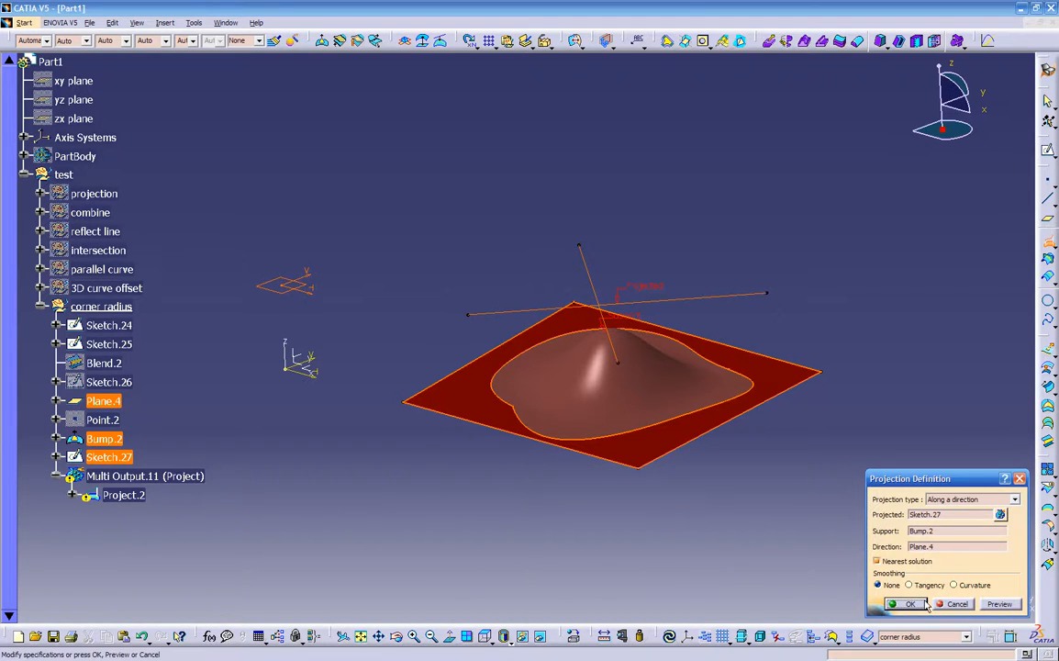
- Create the projection of the crossing lines on the bump and keep all the sub-elements
{"action": "left_click", "coordinate": [999, 604]}
{"action": "middle_click_drag", "start_coordinate": [693, 477], "coordinate": [535, 448]}
{"action": "left_click", "coordinate": [901, 606]}
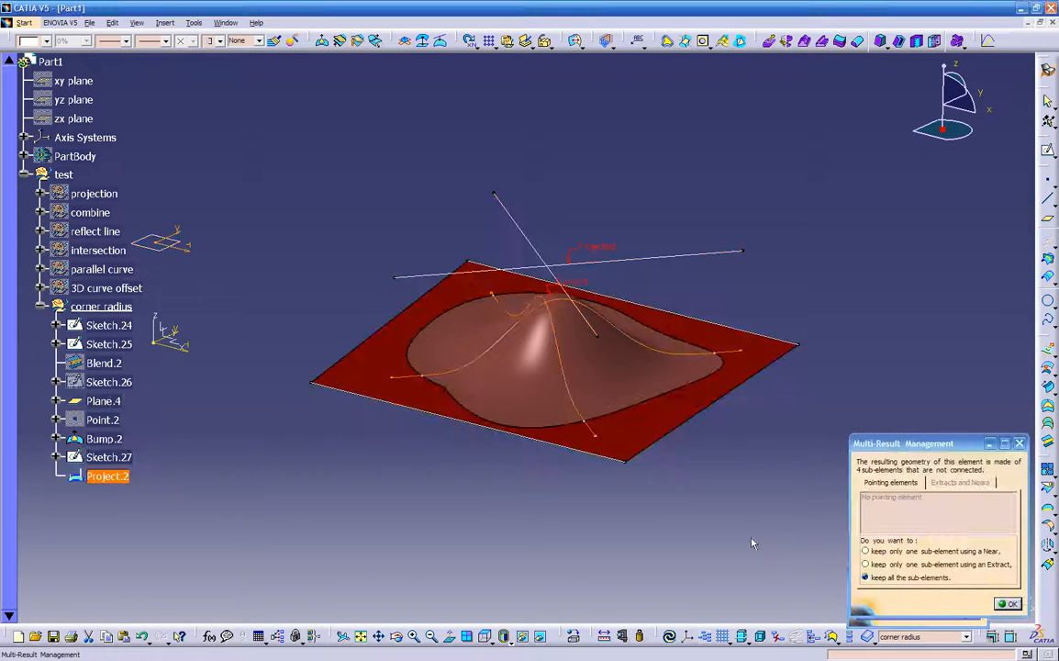
{"action": "left_click", "coordinate": [1006, 602]}
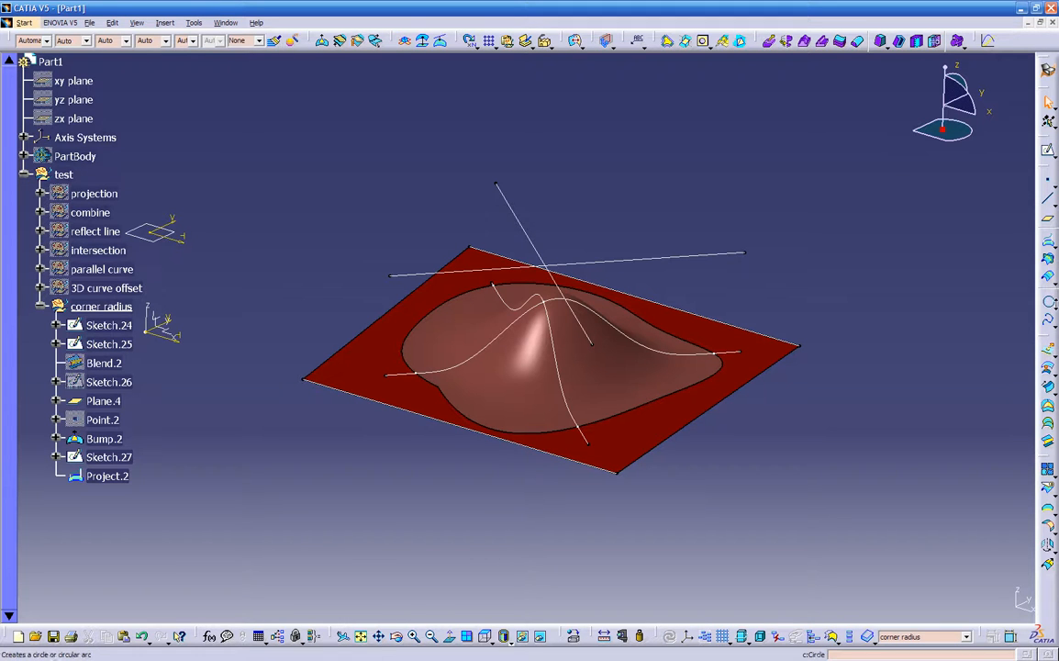
{"action": "left_click", "coordinate": [1048, 303]}
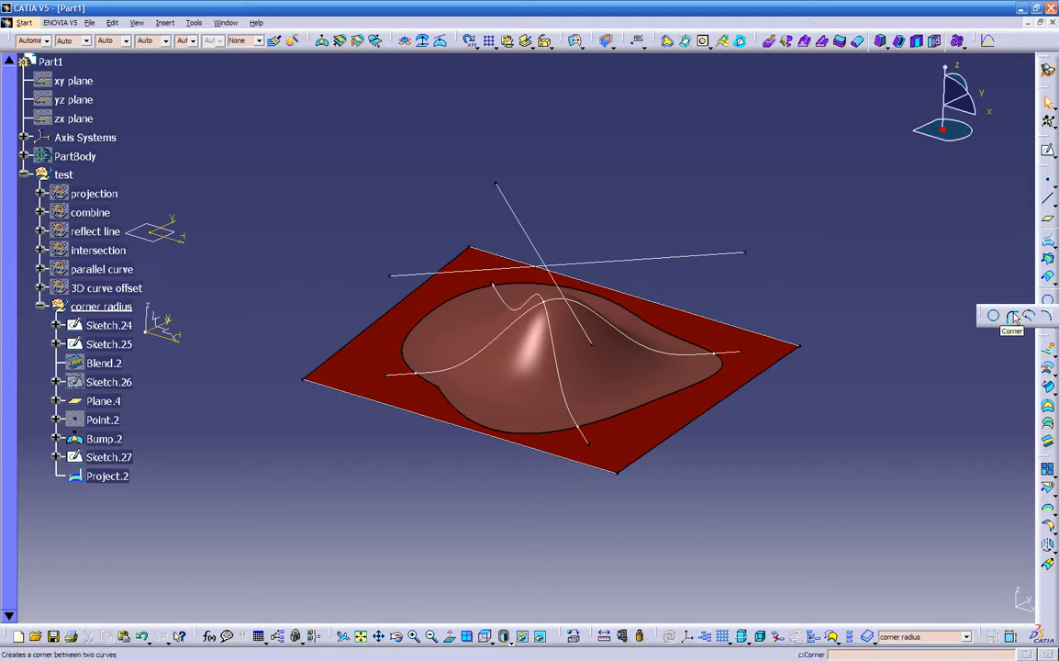
{"action": "left_click", "coordinate": [1013, 317]}
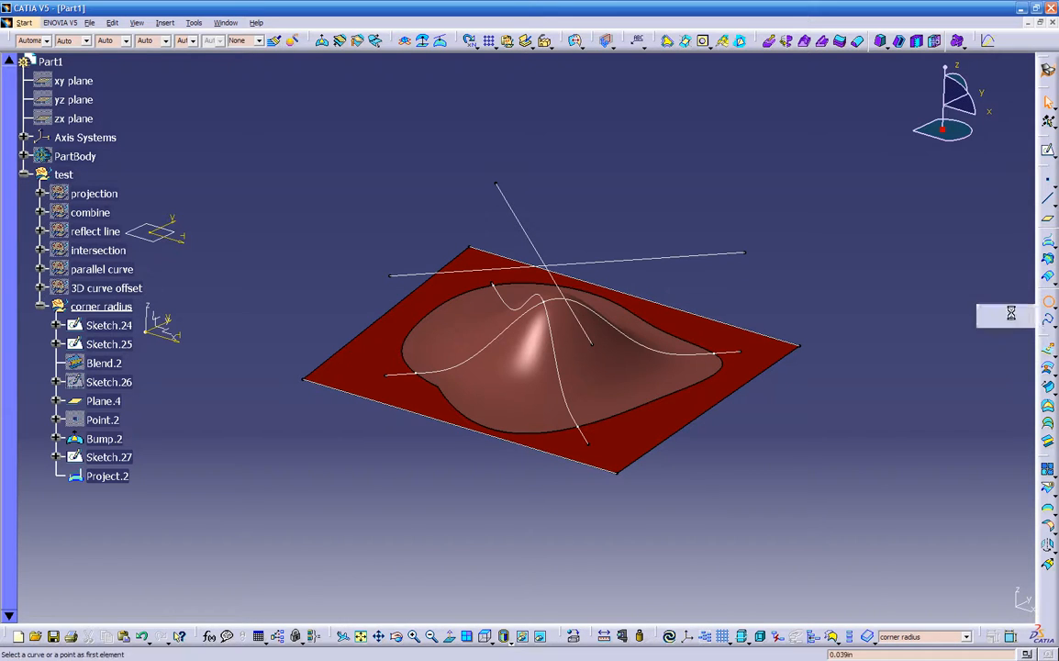
{"action": "left_click", "coordinate": [551, 349]}
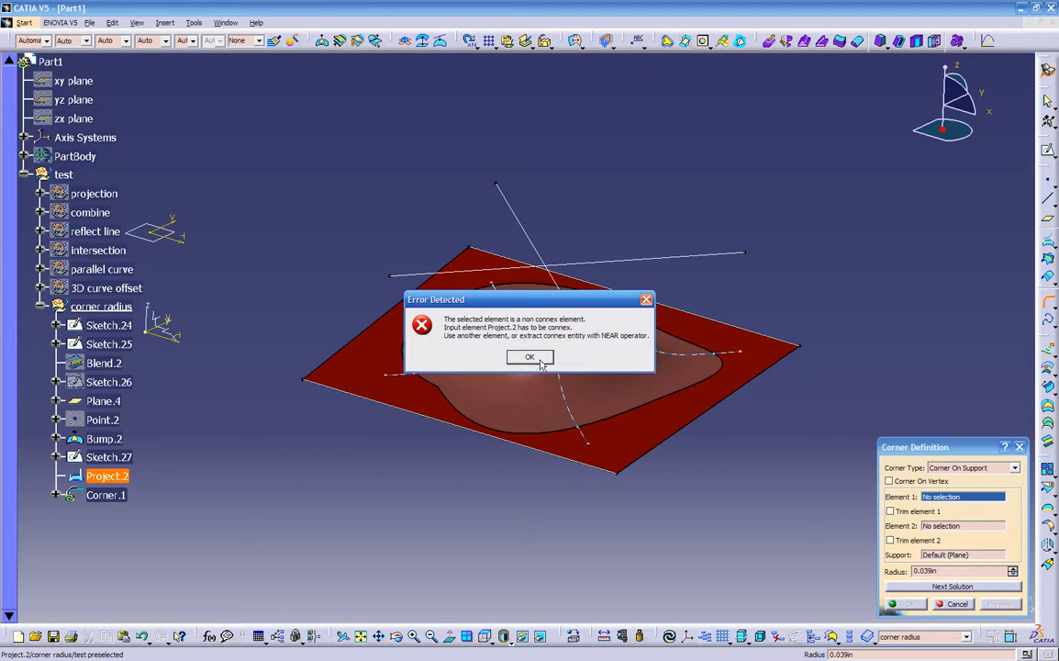
{"action": "left_click", "coordinate": [530, 356]}
{"action": "left_click", "coordinate": [957, 603]}
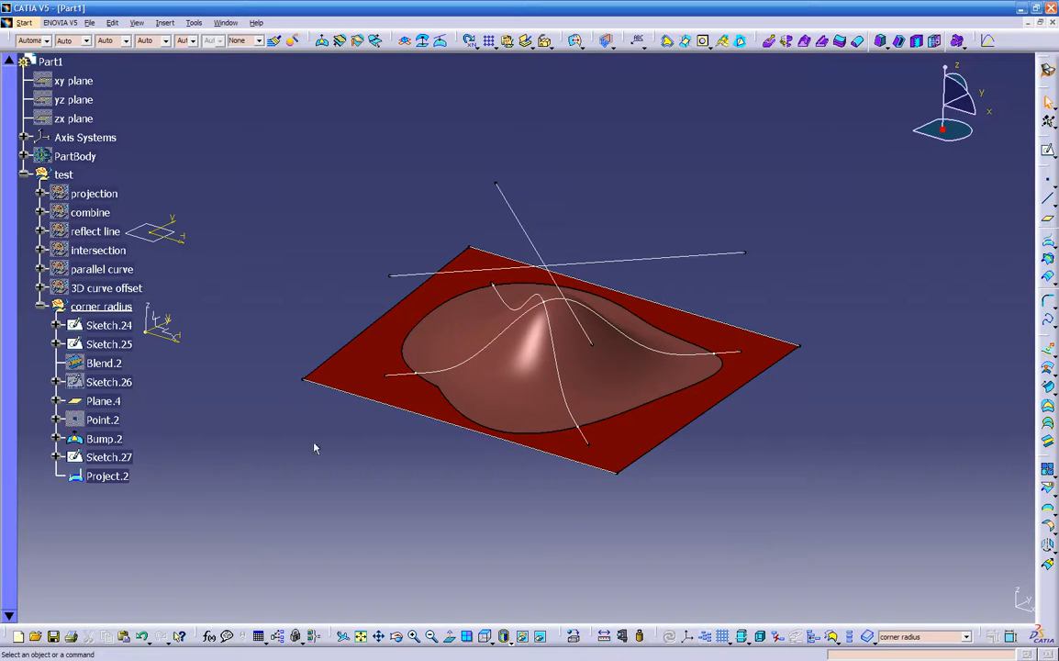
- Hide the sketch of crossing lines above the bump
{"action": "left_click", "coordinate": [122, 475]}
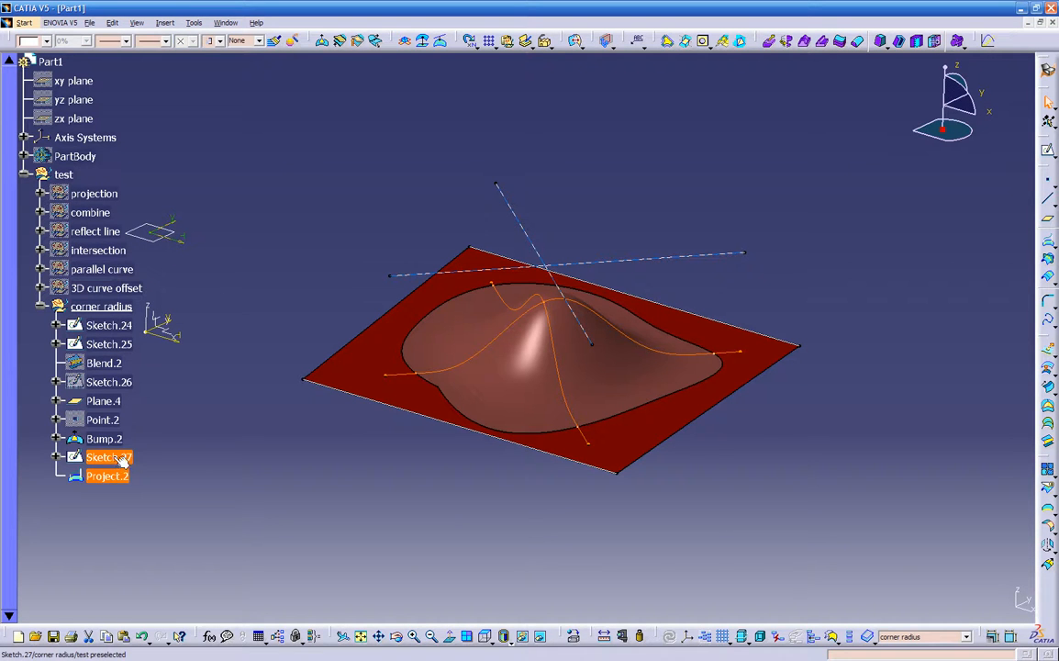
{"action": "left_click", "coordinate": [119, 455]}
{"action": "right_click", "coordinate": [120, 456]}
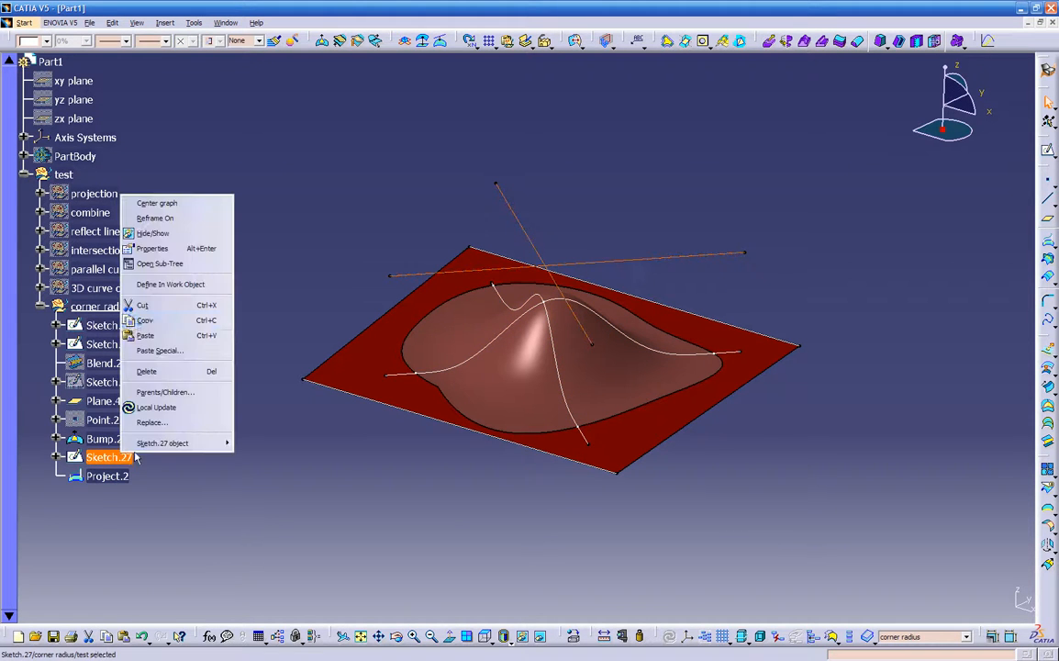
{"action": "left_click", "coordinate": [193, 234]}
{"action": "middle_click_drag", "start_coordinate": [321, 448], "coordinate": [355, 426]}
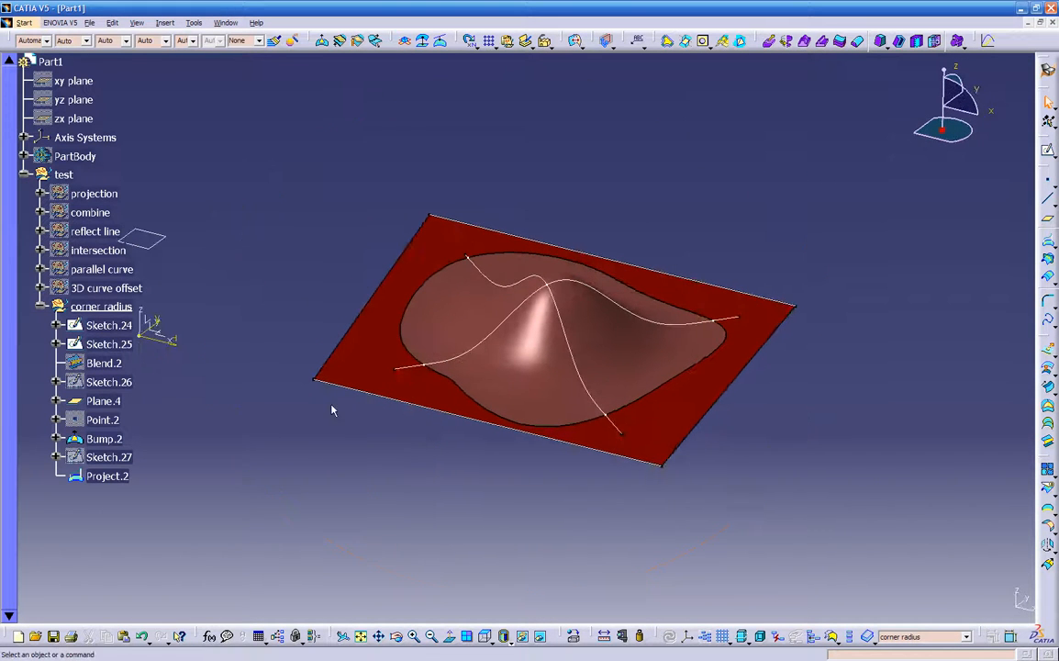
- Disassemble the projected curve Project.2 into separate curves using the Domains Only mode
{"action": "left_click", "coordinate": [107, 476]}
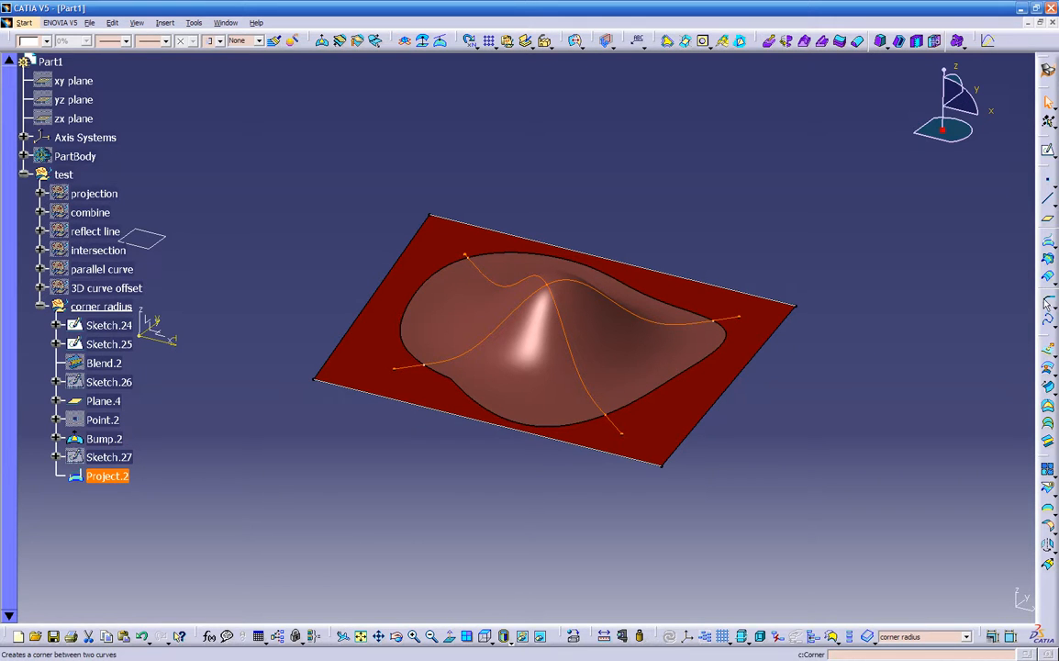
{"action": "left_click", "coordinate": [543, 296]}
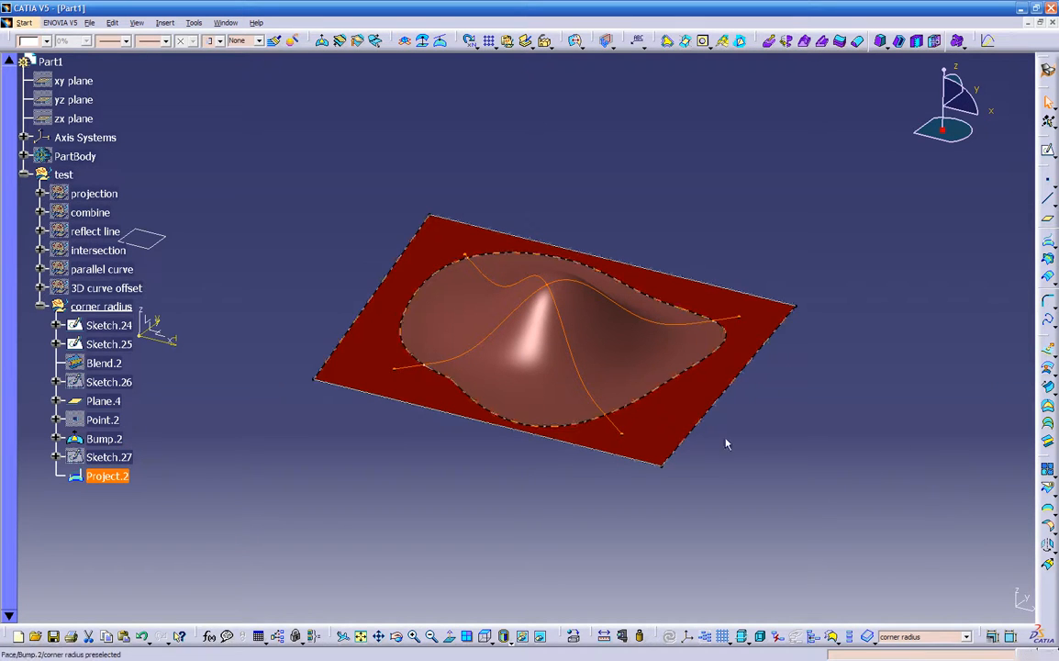
{"action": "left_click", "coordinate": [81, 527]}
{"action": "double_click", "coordinate": [118, 475]}
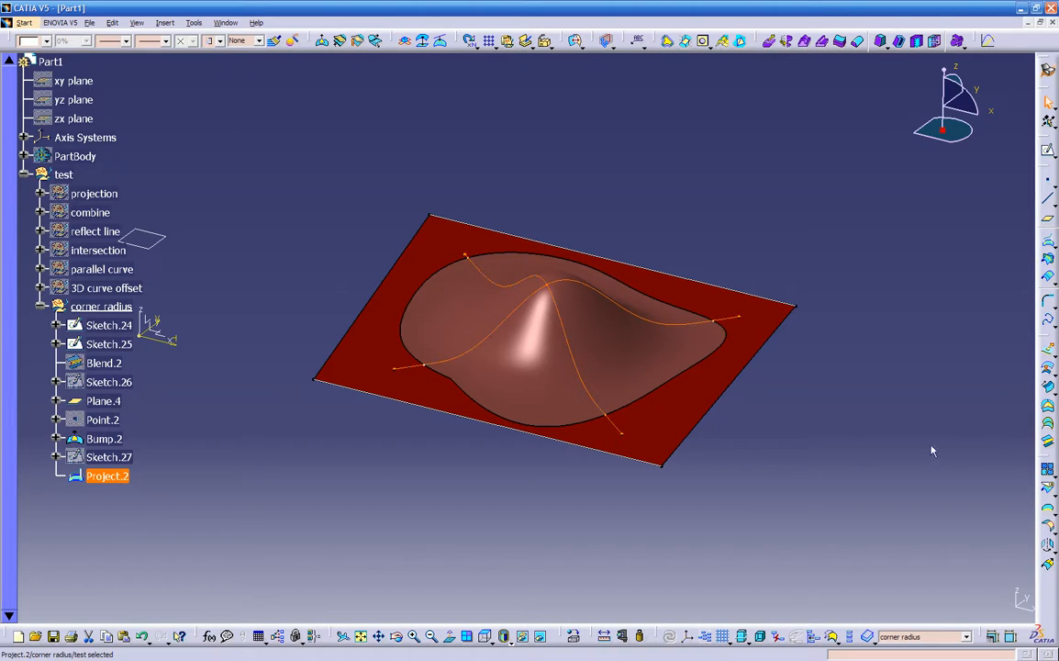
{"action": "left_click", "coordinate": [1049, 488]}
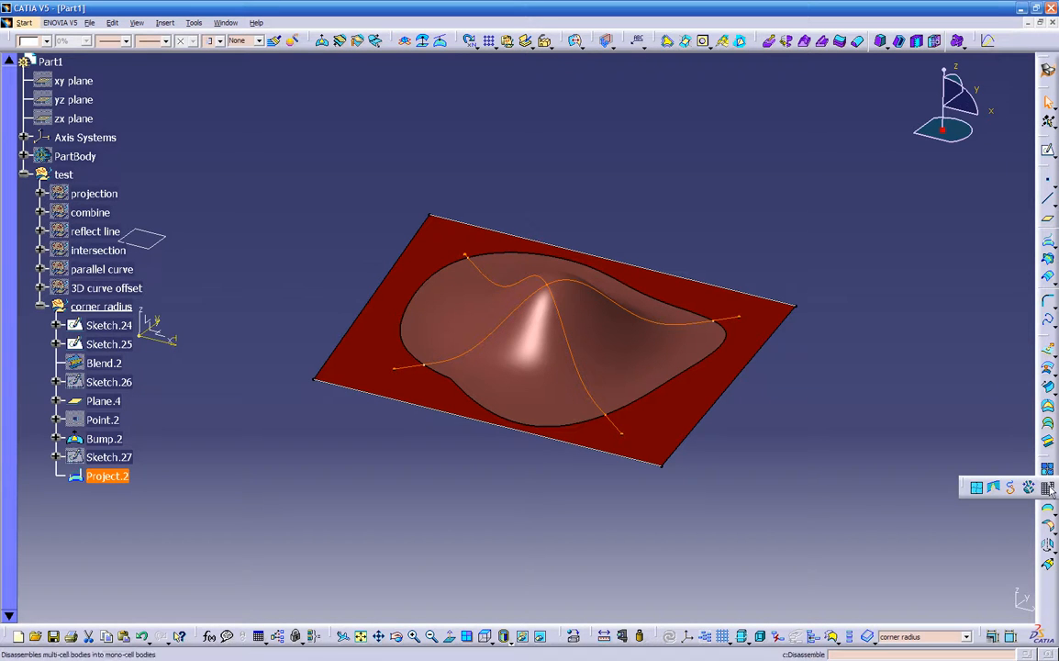
{"action": "left_click", "coordinate": [1048, 488]}
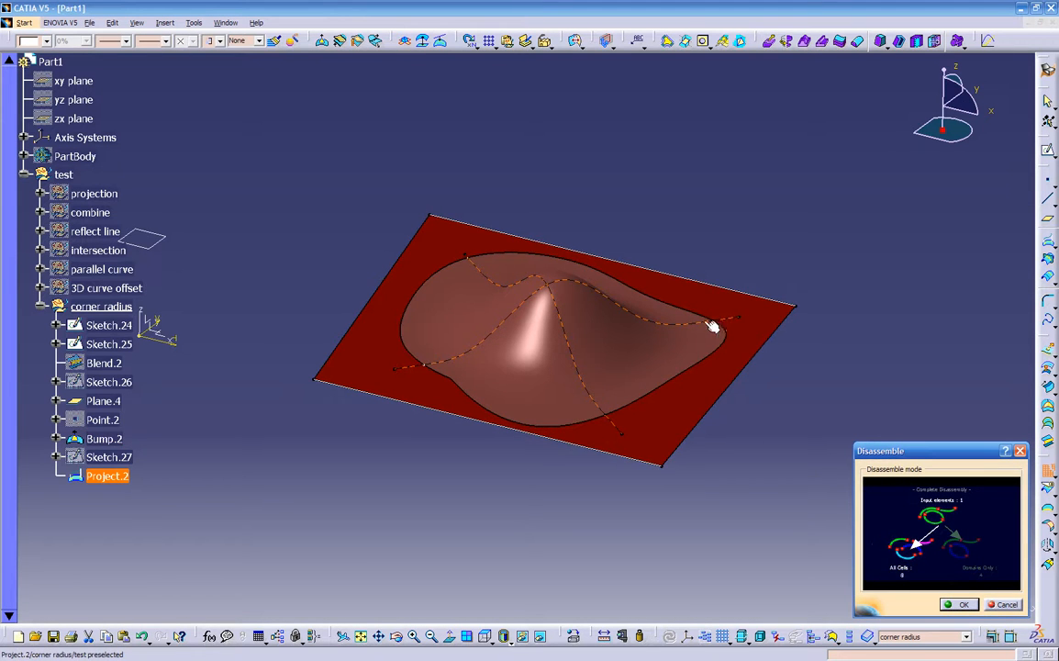
{"action": "left_click", "coordinate": [431, 369]}
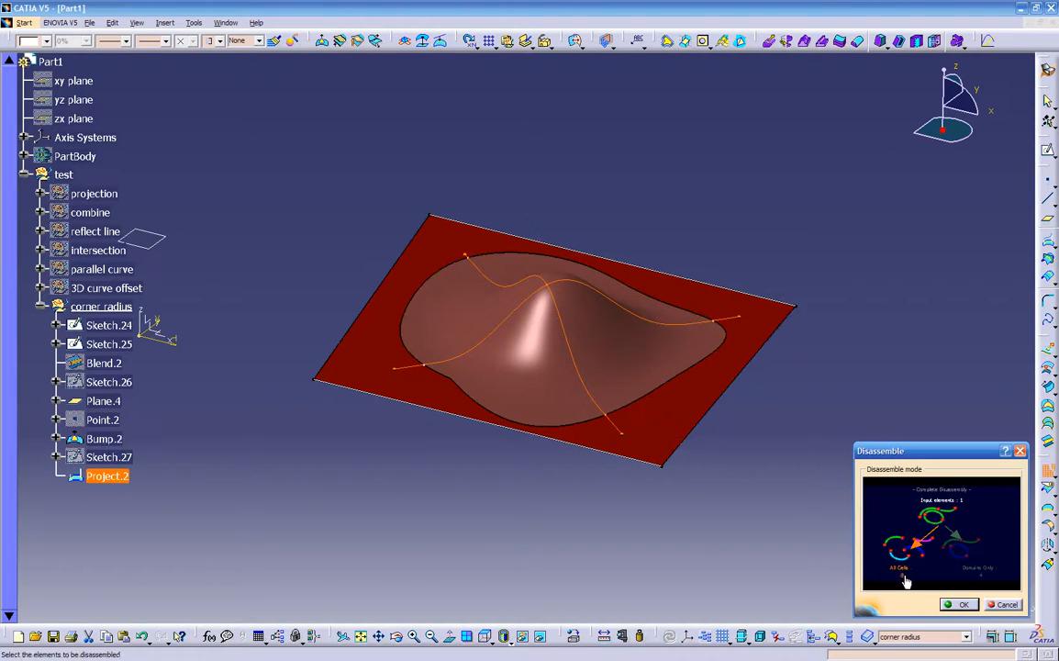
{"action": "left_click", "coordinate": [972, 563]}
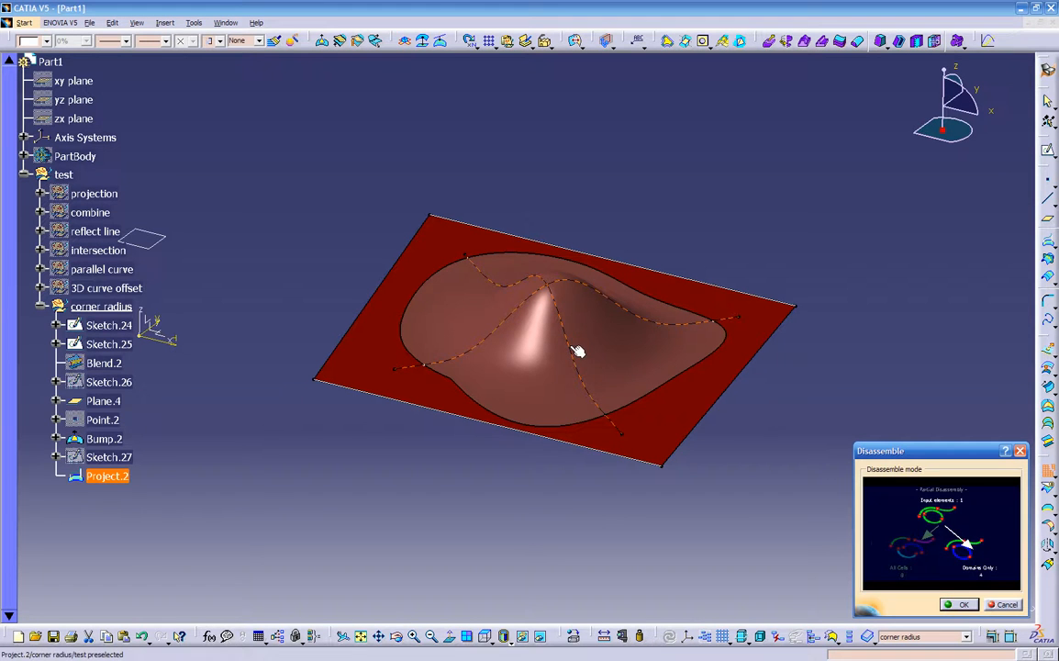
{"action": "left_click", "coordinate": [957, 605]}
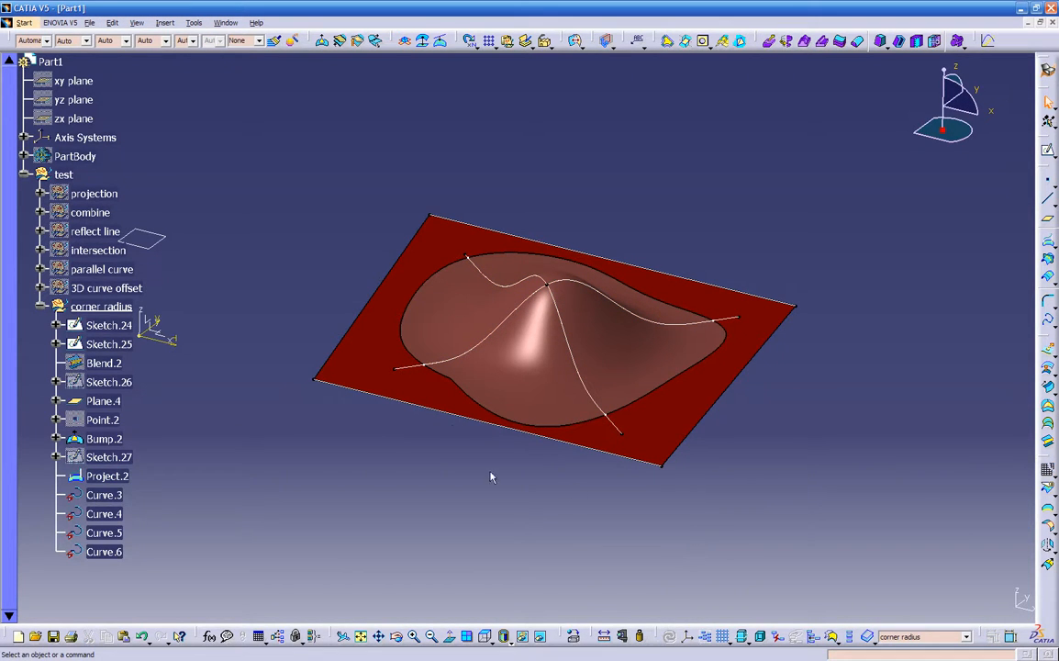
- Hide the original projection Project.2 so only the disassembled curves stay displayed on the bump
{"action": "left_click", "coordinate": [107, 475]}
{"action": "right_click", "coordinate": [117, 476]}
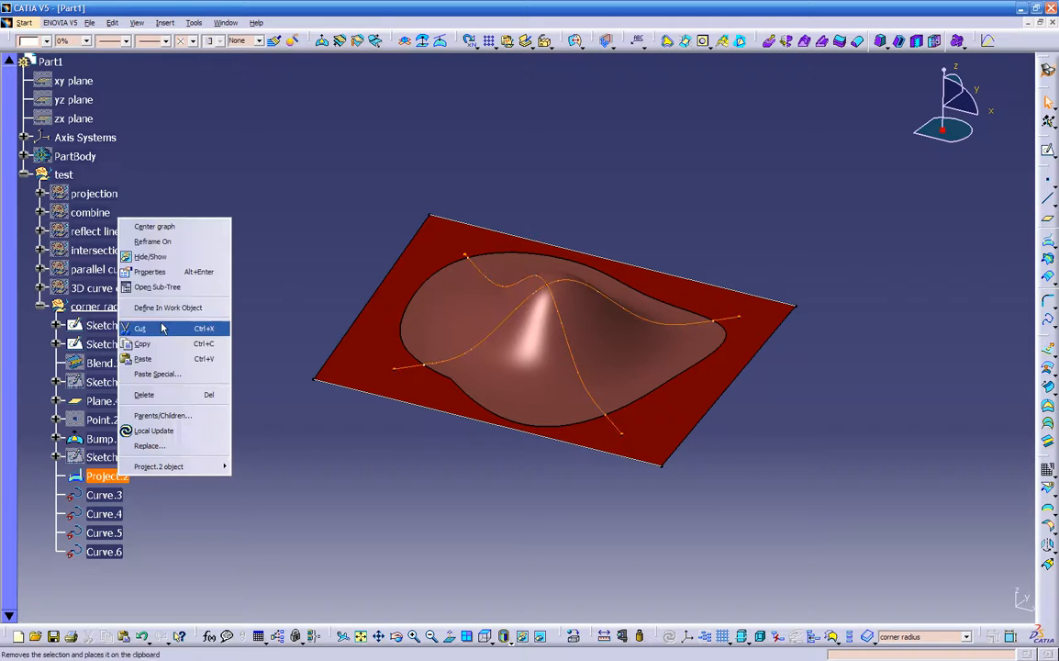
{"action": "left_click", "coordinate": [179, 258]}
{"action": "middle_click_drag", "start_coordinate": [433, 474], "coordinate": [486, 472]}
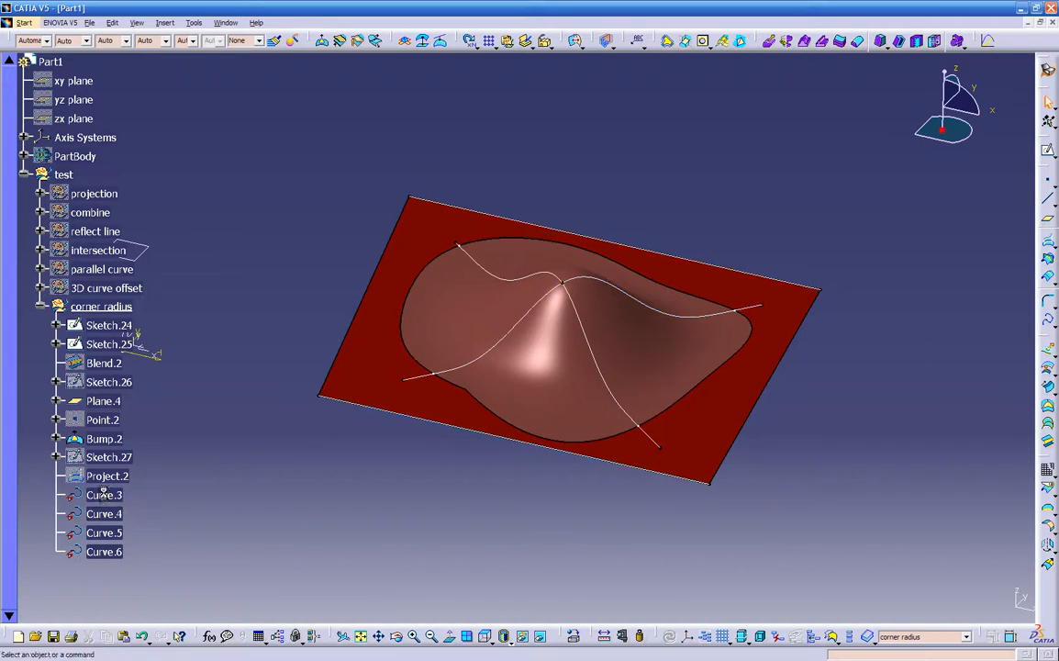
- Identify the disassembled curves on the bump and change the colour of Curve.3 and Curve.5 to dark green
{"action": "left_click", "coordinate": [106, 515]}
{"action": "left_click", "coordinate": [108, 534]}
{"action": "left_click", "coordinate": [108, 554]}
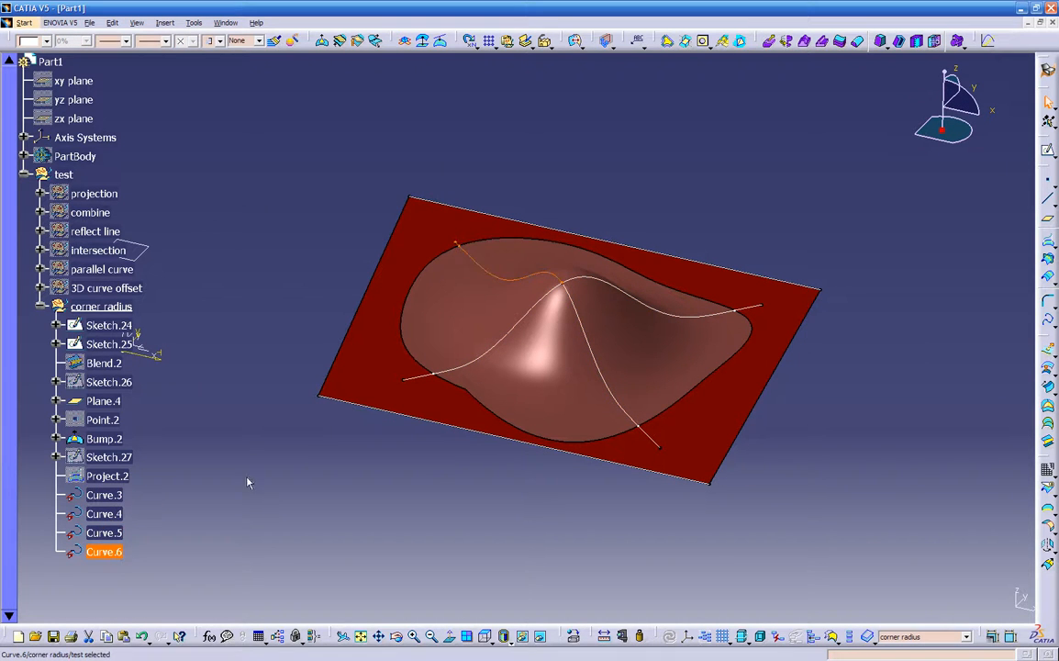
{"action": "left_click", "coordinate": [108, 514]}
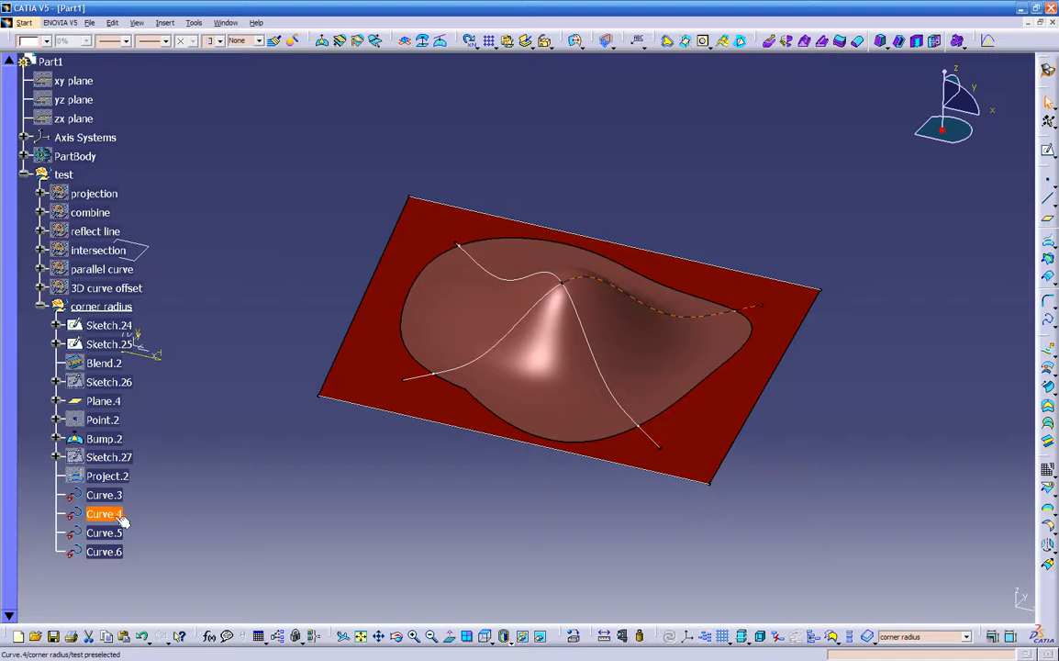
{"action": "left_click", "coordinate": [106, 551], "text": "ctrl"}
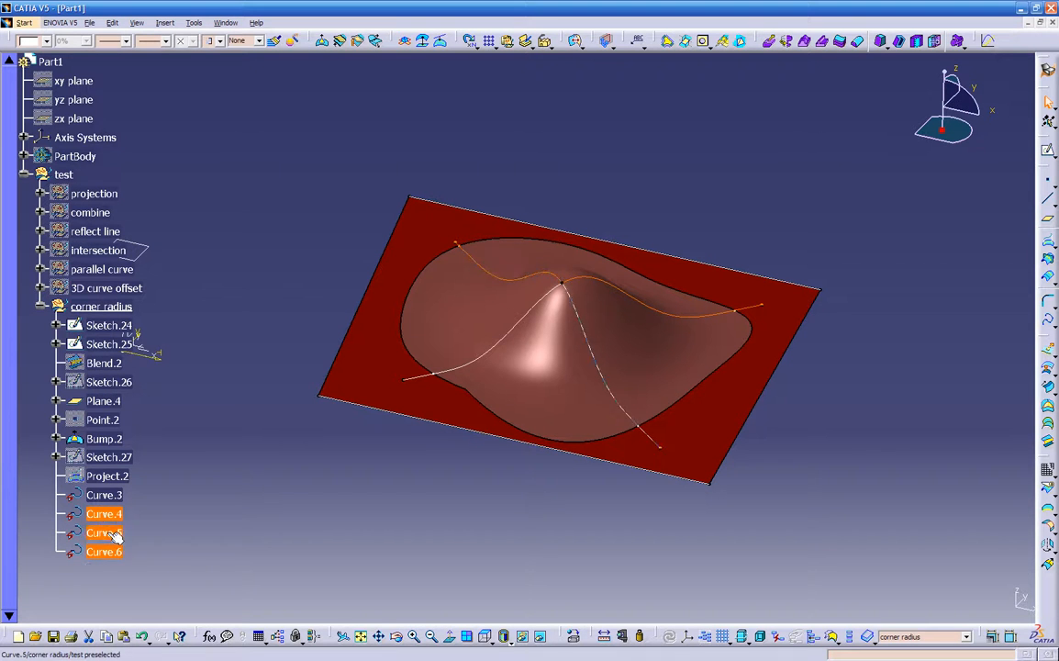
{"action": "left_click", "coordinate": [112, 496]}
{"action": "left_click", "coordinate": [116, 512], "text": "ctrl"}
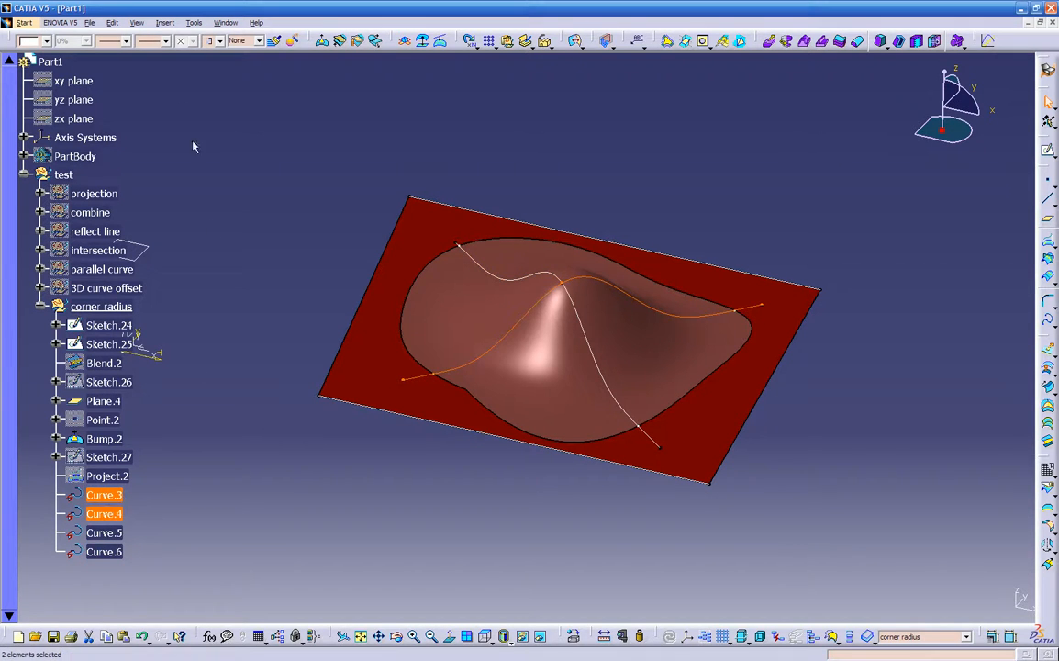
{"action": "left_click", "coordinate": [104, 533]}
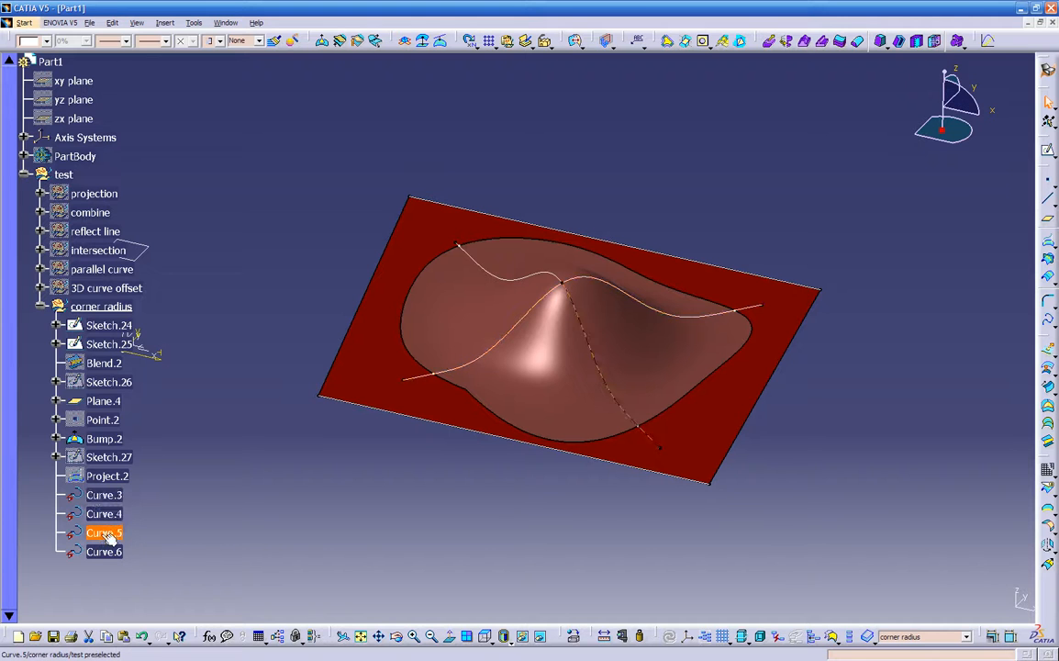
{"action": "left_click", "coordinate": [112, 495], "text": "ctrl"}
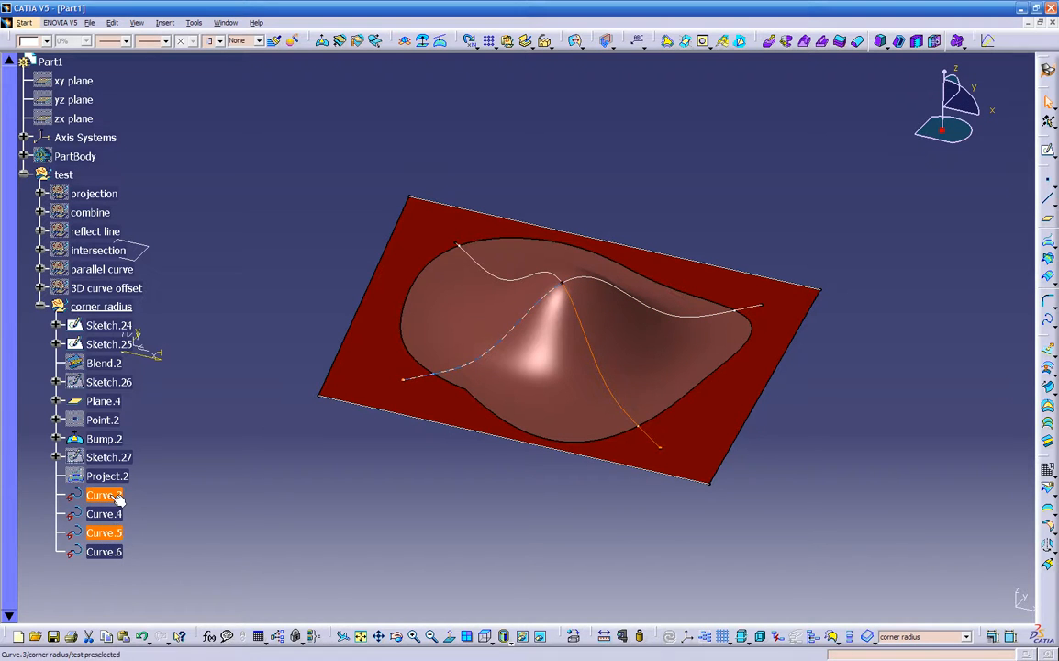
{"action": "left_click", "coordinate": [46, 41]}
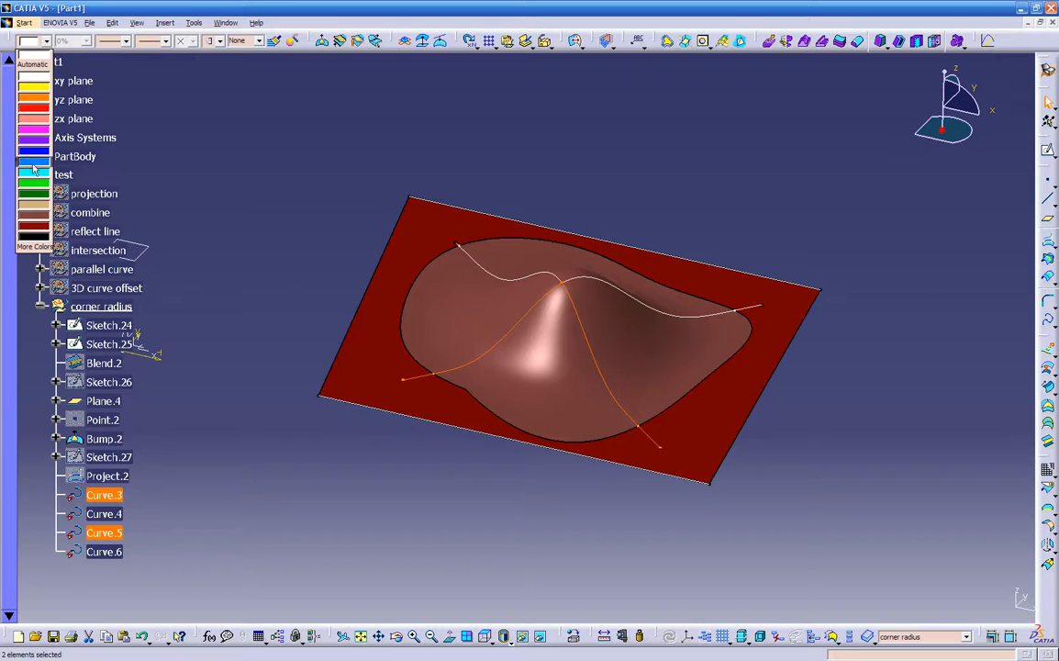
{"action": "left_click", "coordinate": [34, 188]}
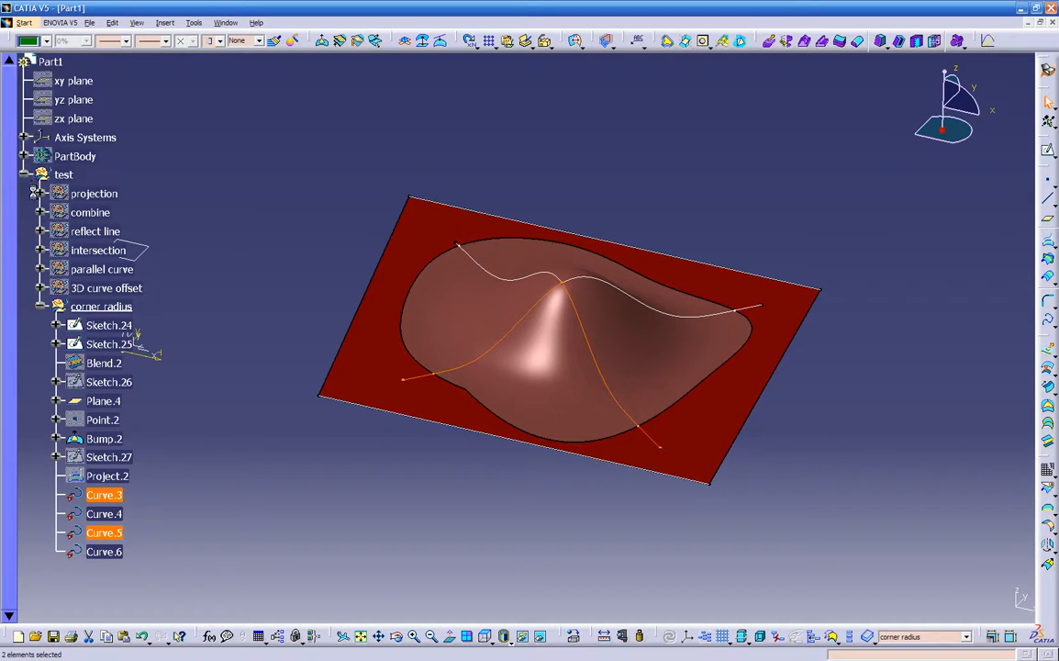
- Set the line thickness of the dark green curves Curve.3 and Curve.5 to 0.35 mm
{"action": "left_click", "coordinate": [127, 43]}
{"action": "left_click", "coordinate": [111, 67]}
{"action": "left_click", "coordinate": [250, 131]}
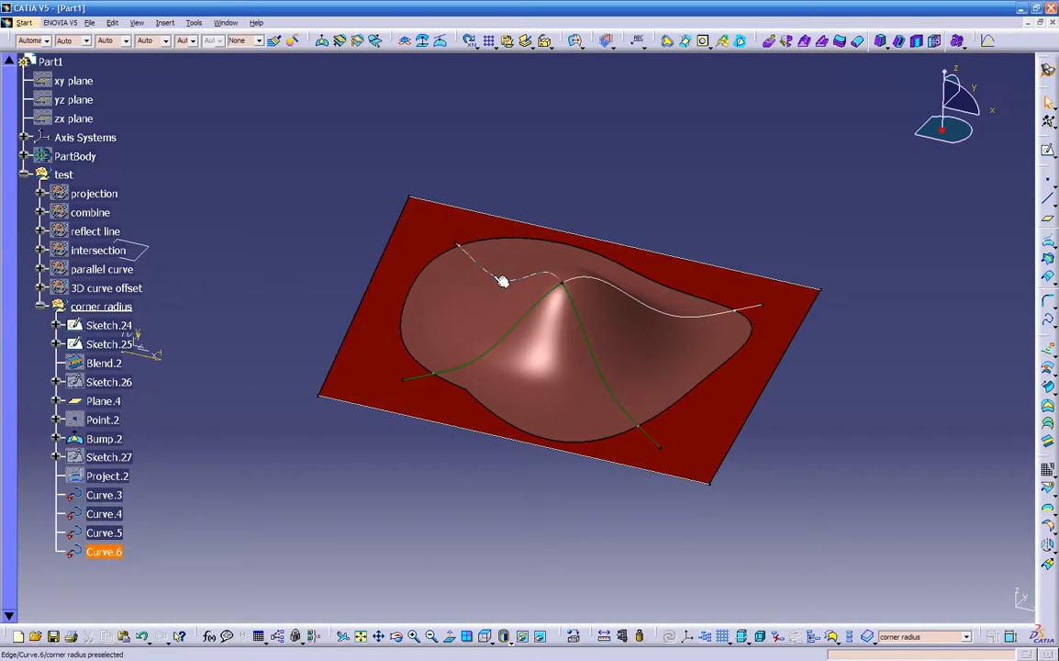
- Colour Curve.4 and Curve.6 on the bump blue and set their line thickness to 0.7 mm
{"action": "left_click", "coordinate": [115, 499]}
{"action": "left_click", "coordinate": [115, 551], "text": "ctrl"}
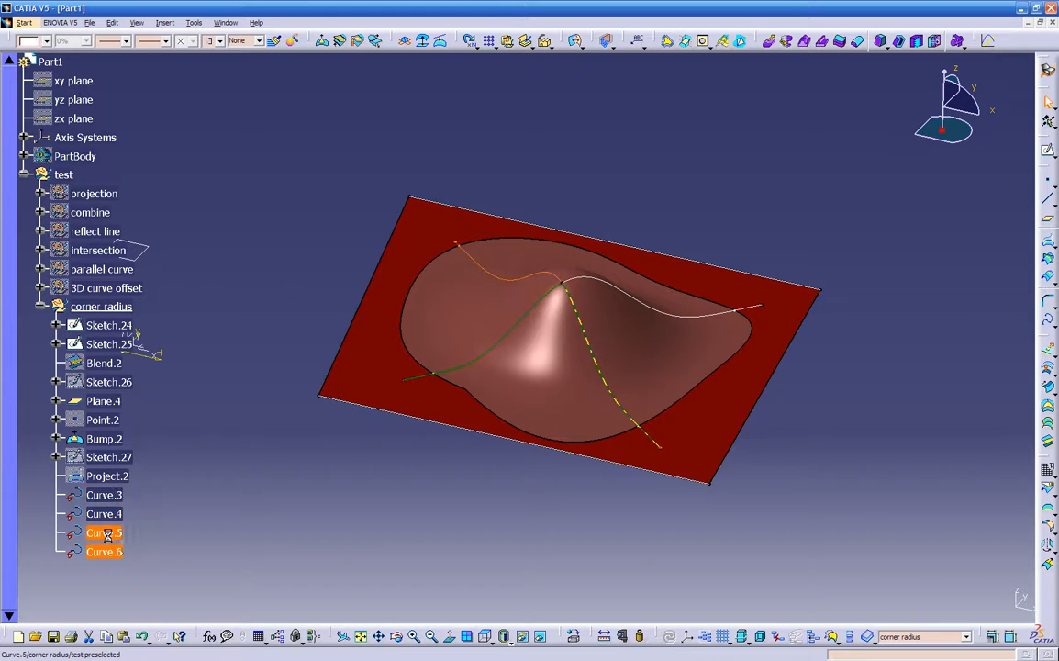
{"action": "left_click", "coordinate": [119, 497], "text": "ctrl"}
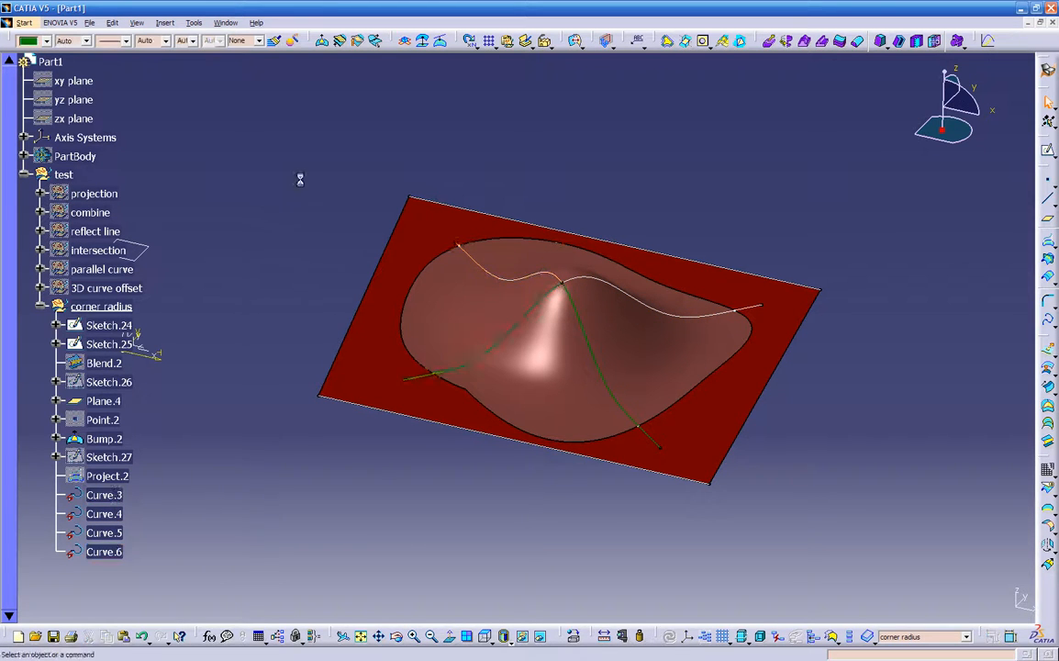
{"action": "left_click", "coordinate": [591, 282], "text": "ctrl"}
{"action": "left_click", "coordinate": [46, 40]}
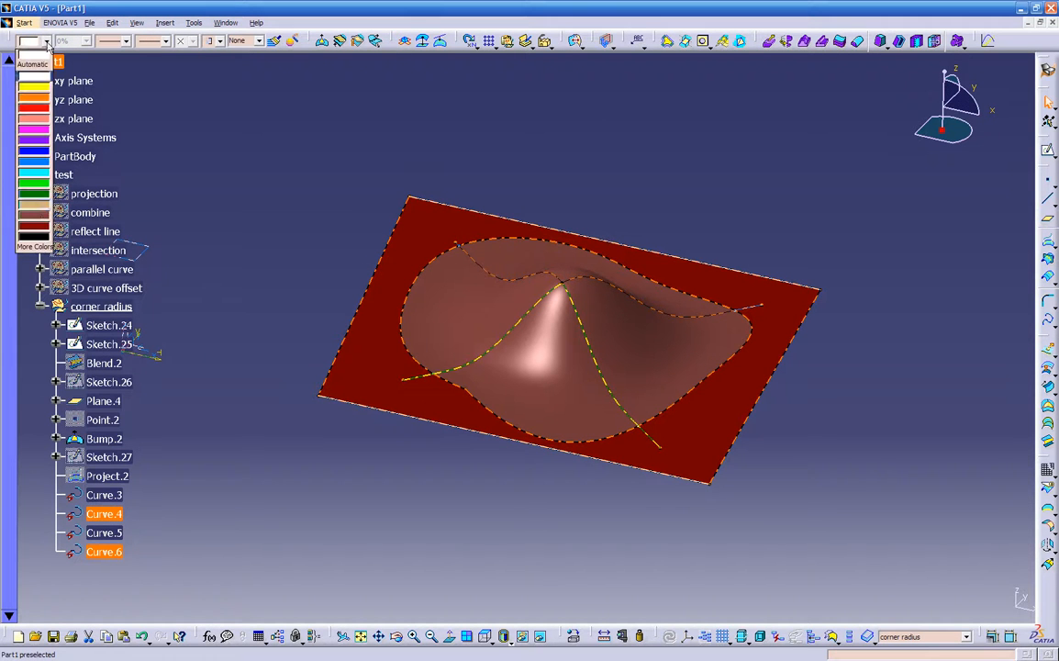
{"action": "left_click", "coordinate": [33, 148]}
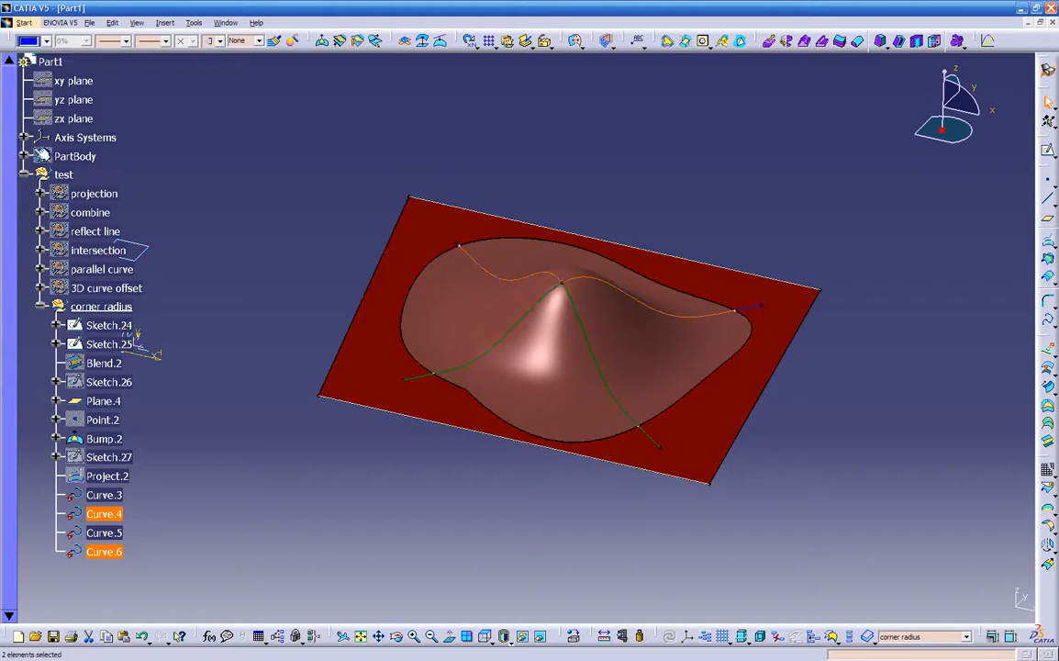
{"action": "left_click", "coordinate": [110, 41]}
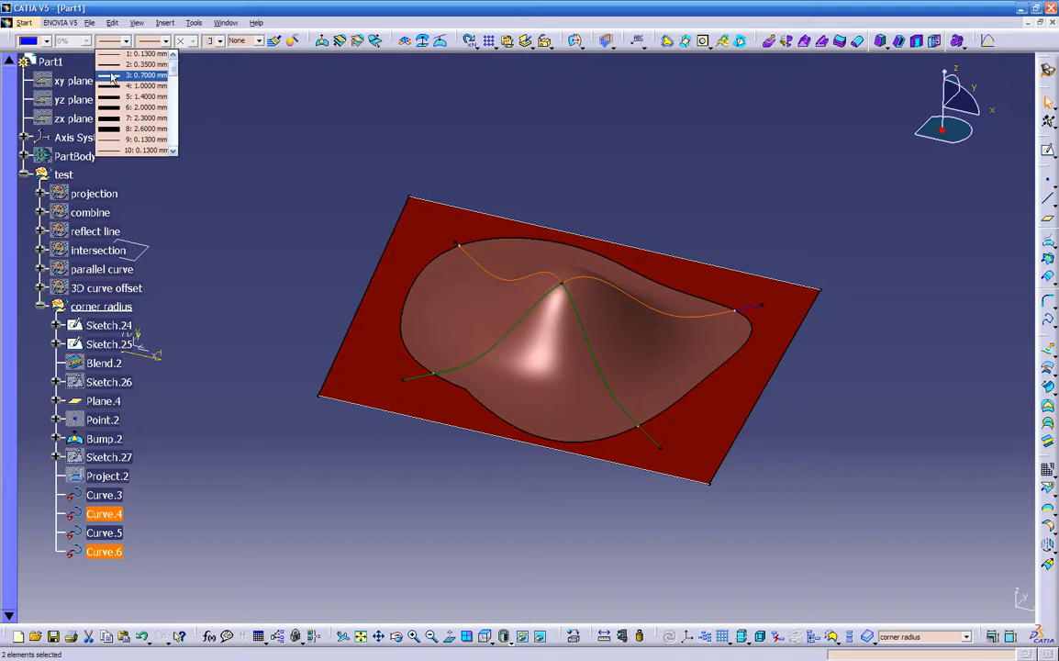
{"action": "left_click", "coordinate": [134, 81]}
{"action": "left_click", "coordinate": [275, 202]}
{"action": "middle_click_drag", "start_coordinate": [371, 430], "coordinate": [392, 423]}
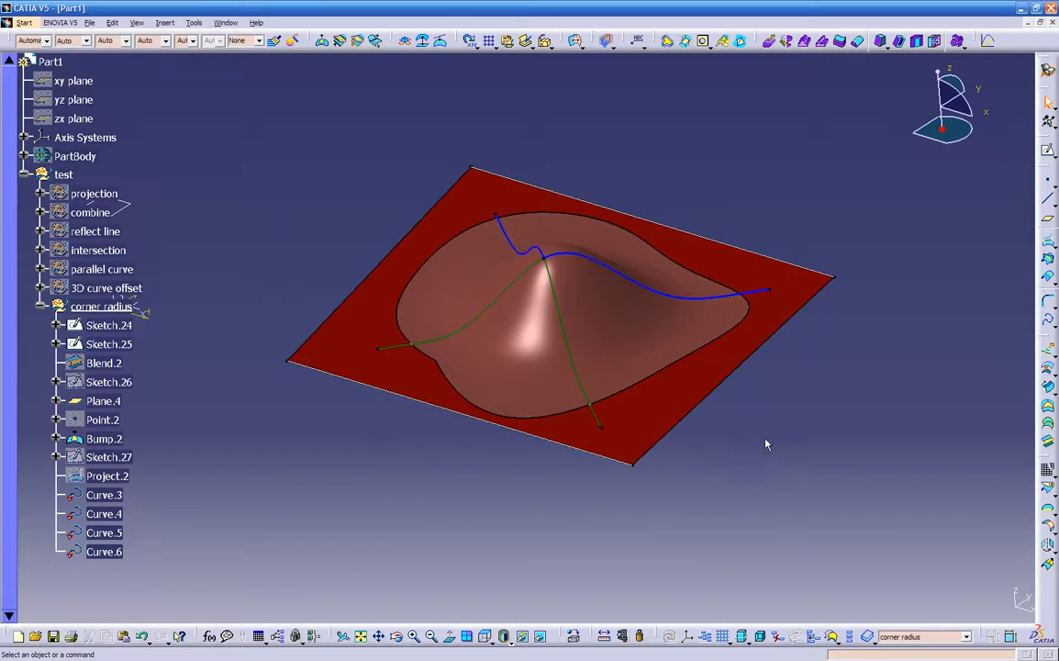
- Define a corner between Curve.4 and Curve.5 with the 3D Corner type and preview it
{"action": "left_click", "coordinate": [1048, 301]}
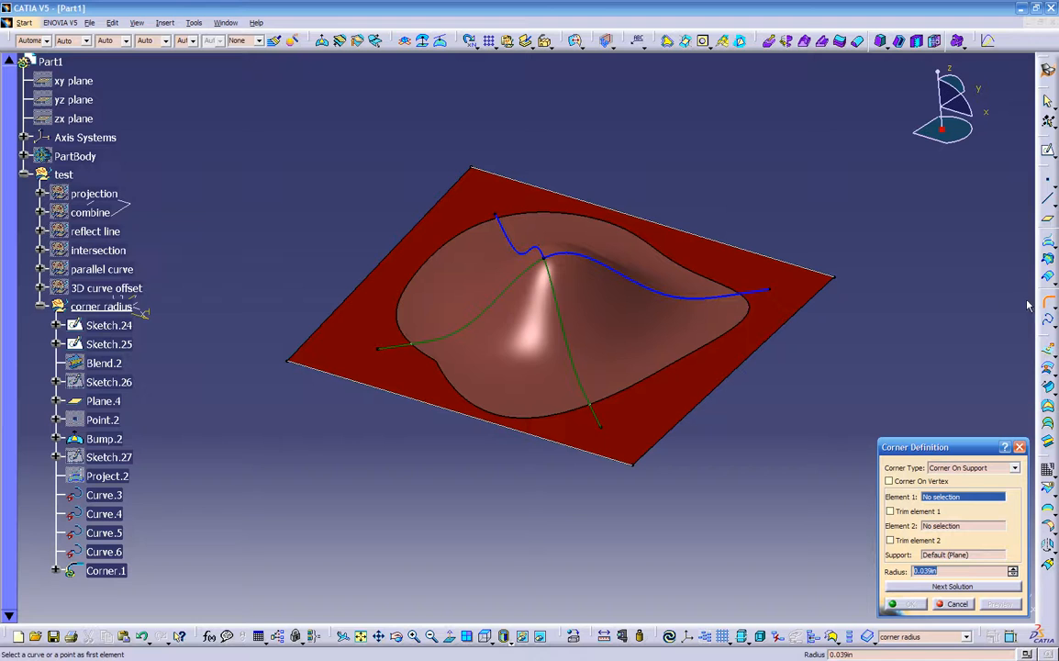
{"action": "left_click", "coordinate": [626, 275]}
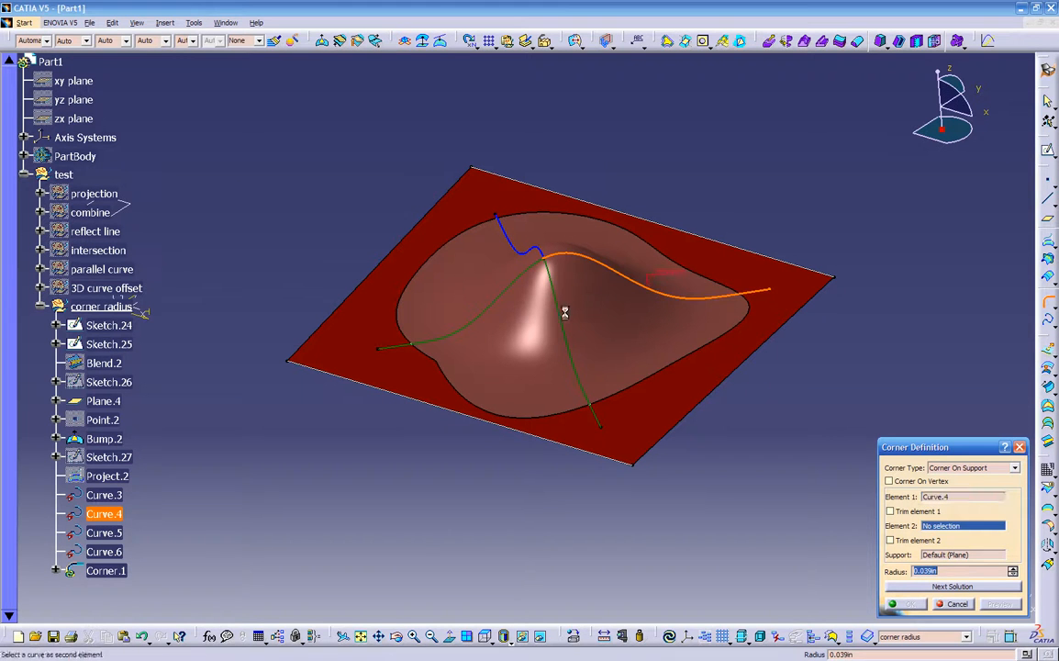
{"action": "left_click", "coordinate": [564, 312]}
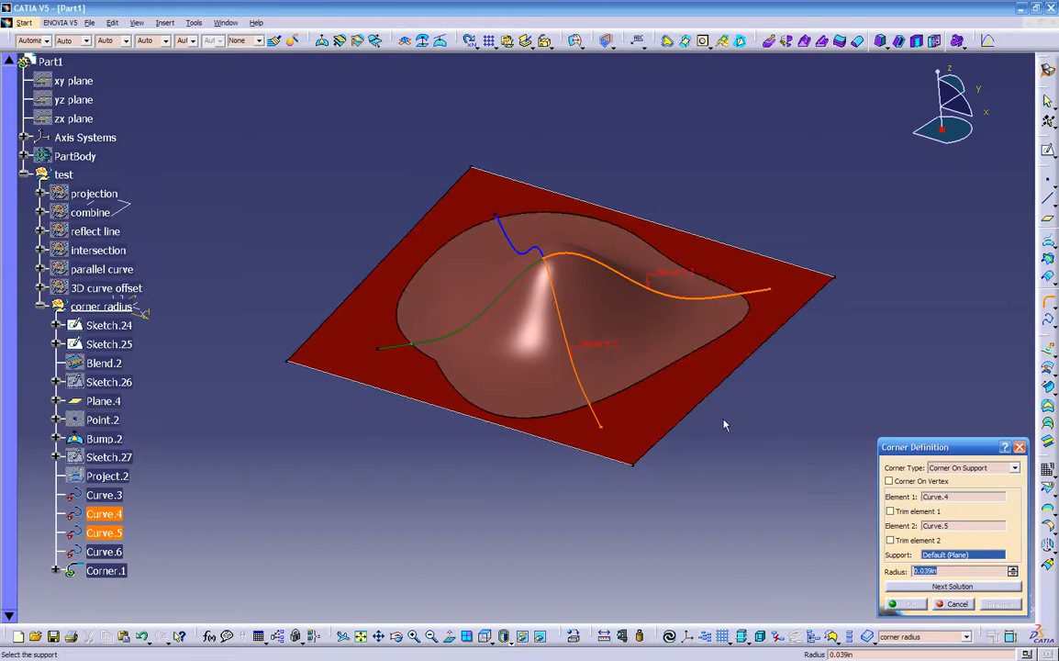
{"action": "middle_click_drag", "start_coordinate": [694, 499], "coordinate": [587, 468]}
{"action": "left_click", "coordinate": [952, 472]}
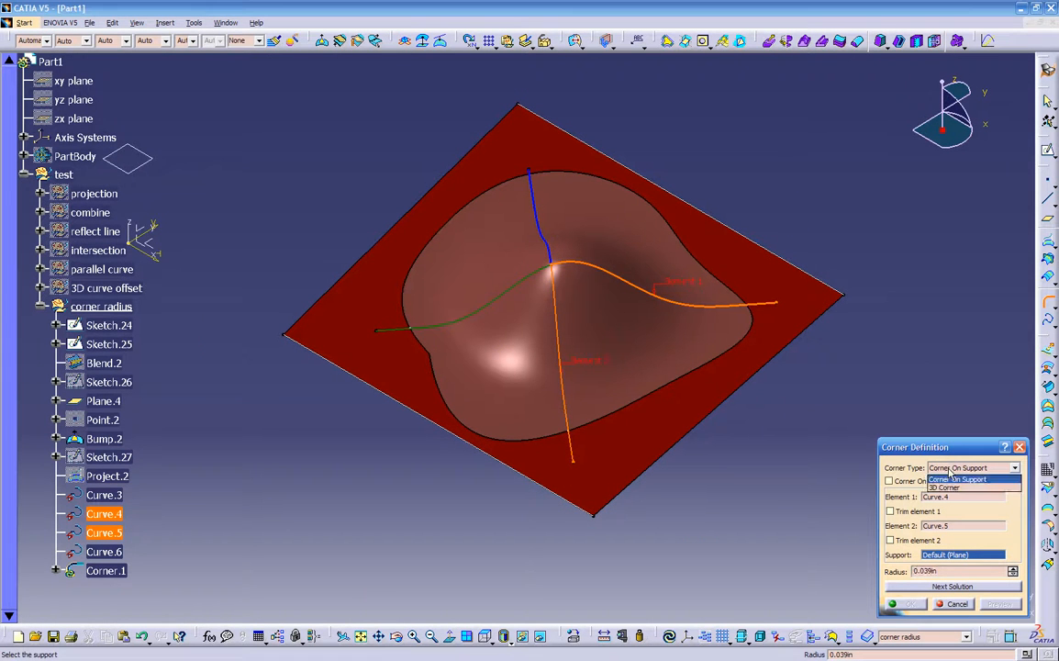
{"action": "left_click", "coordinate": [947, 487]}
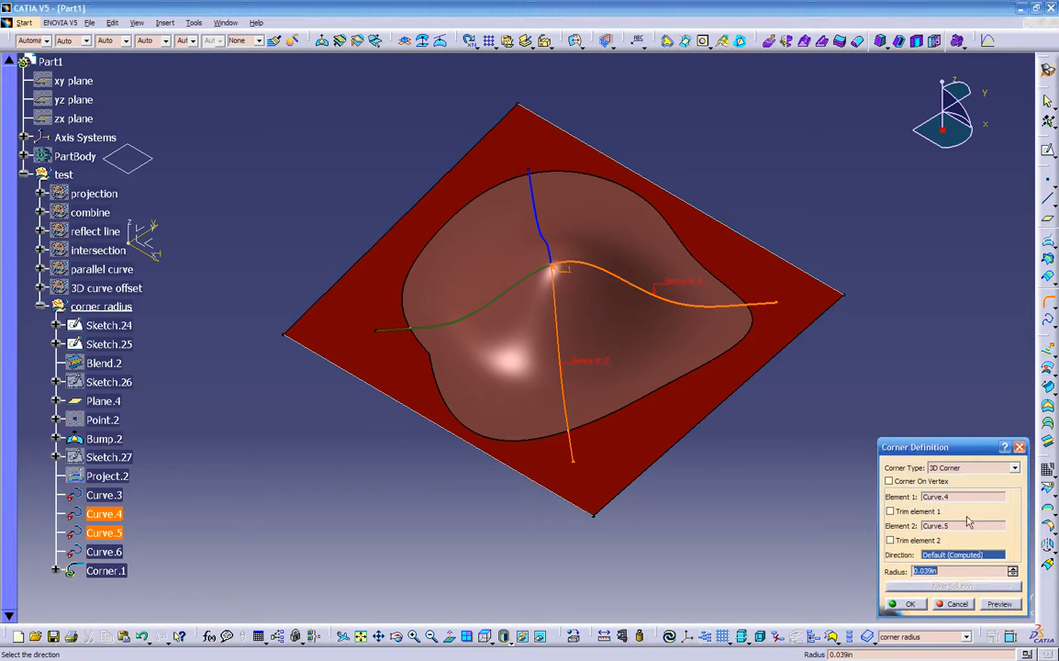
{"action": "left_click", "coordinate": [1013, 607]}
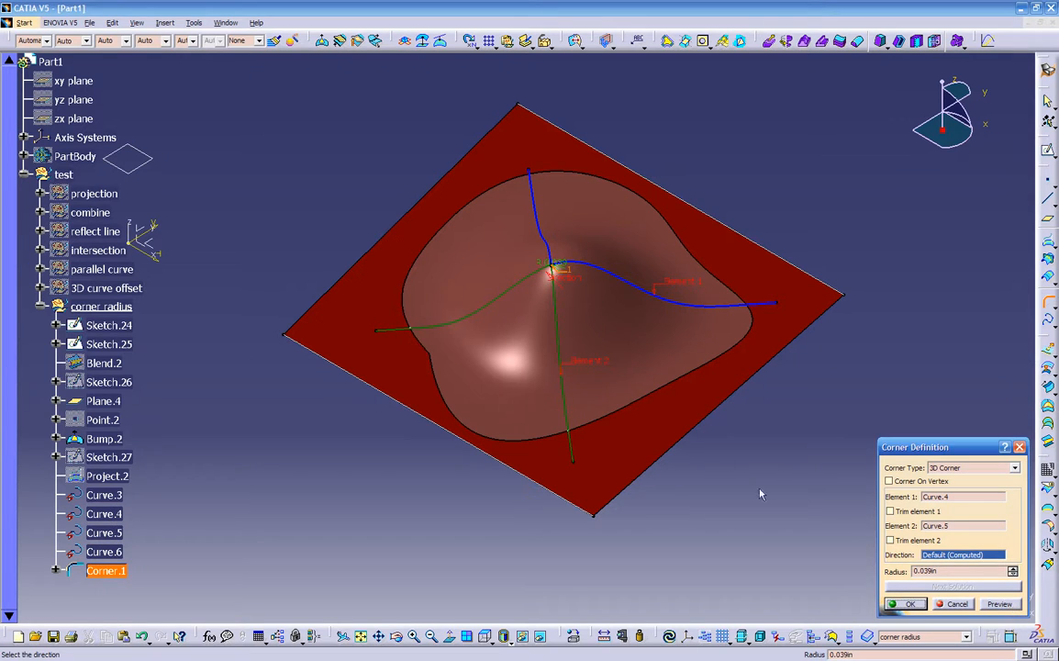
- Set the radius of the 3D corner between Curve.4 and Curve.5 to 0.5 in
{"action": "left_click_drag", "start_coordinate": [945, 571], "coordinate": [903, 571]}
{"action": "type", "text": ".5"}
{"action": "key", "text": "Return"}
{"action": "middle_click_drag", "start_coordinate": [616, 474], "coordinate": [584, 459]}
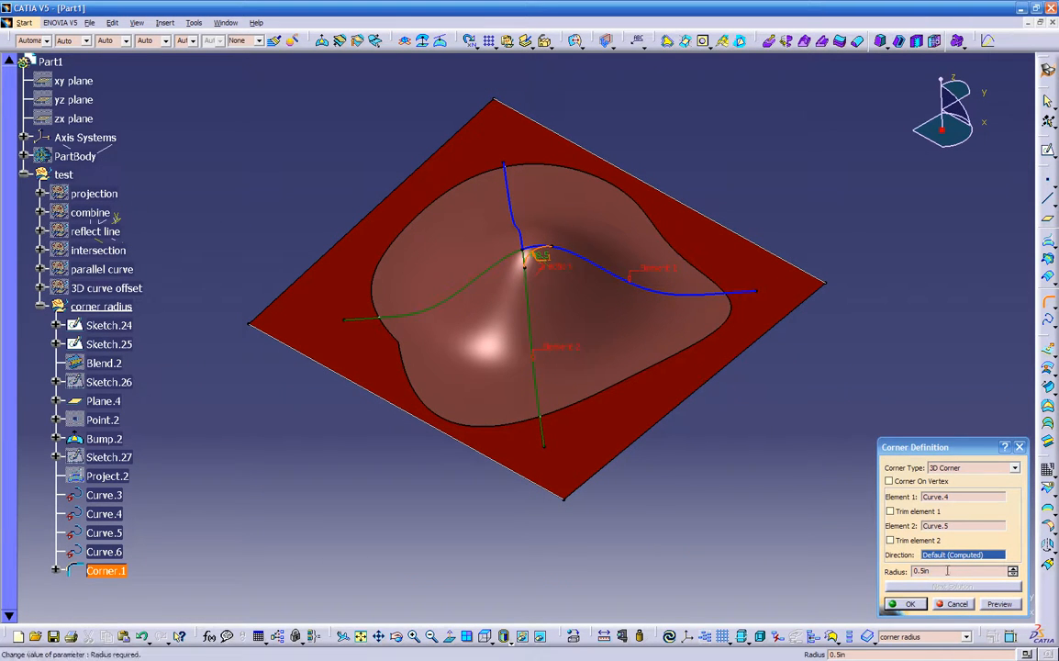
- Set the 3D corner's radius to 1 in and examine the arc near the bump's peak
{"action": "left_click_drag", "start_coordinate": [945, 571], "coordinate": [916, 571]}
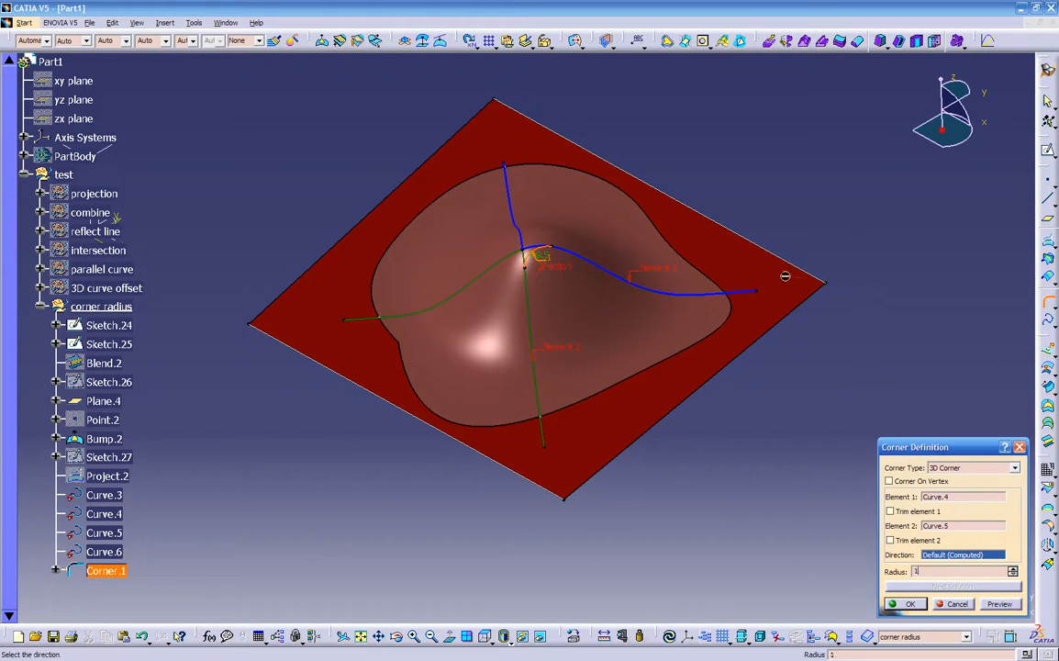
{"action": "type", "text": "1"}
{"action": "key", "text": "Return"}
{"action": "middle_click_drag", "start_coordinate": [641, 435], "coordinate": [789, 345]}
{"action": "middle_click_drag", "start_coordinate": [621, 296], "coordinate": [501, 219]}
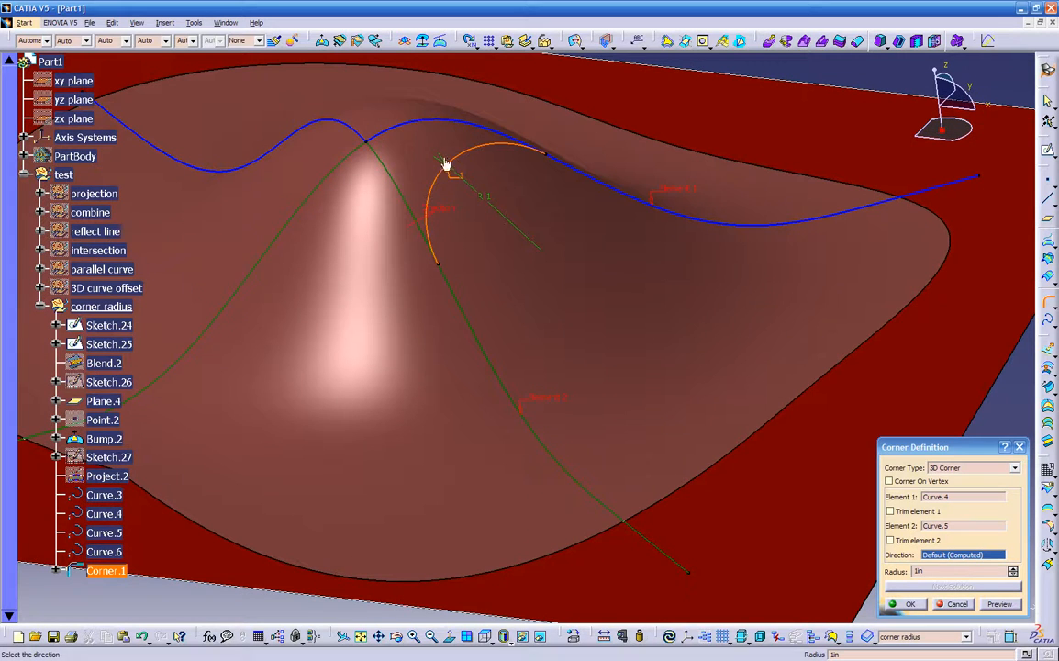
{"action": "middle_click_drag", "start_coordinate": [588, 324], "coordinate": [674, 446]}
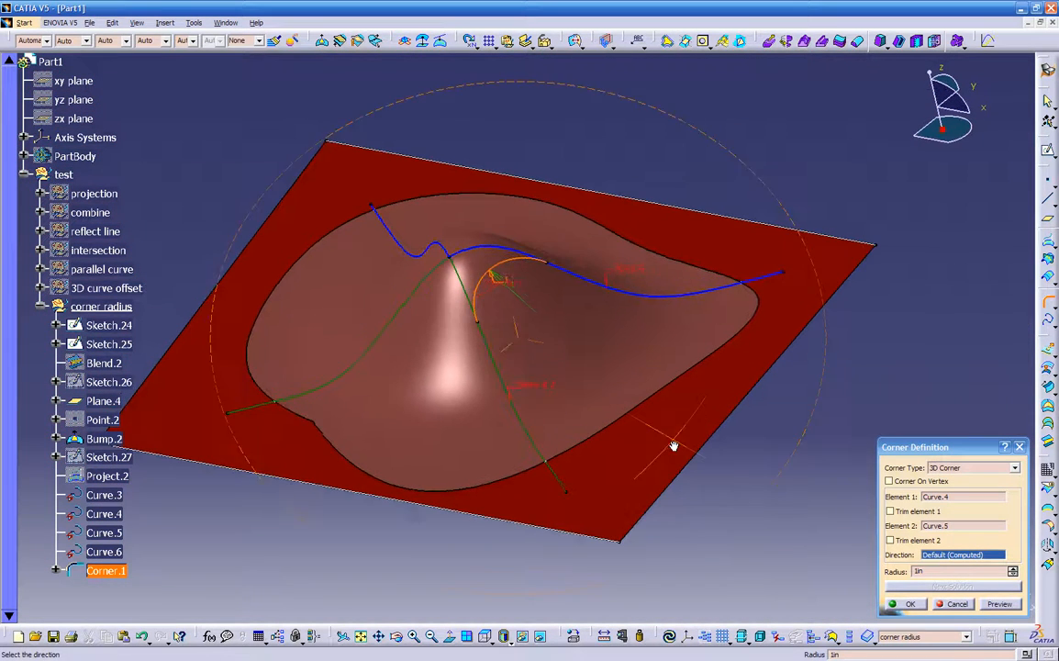
- Trim both elements of the 3D corner, preview the result and create the corner
{"action": "left_click", "coordinate": [889, 511]}
{"action": "left_click", "coordinate": [889, 541]}
{"action": "left_click", "coordinate": [995, 603]}
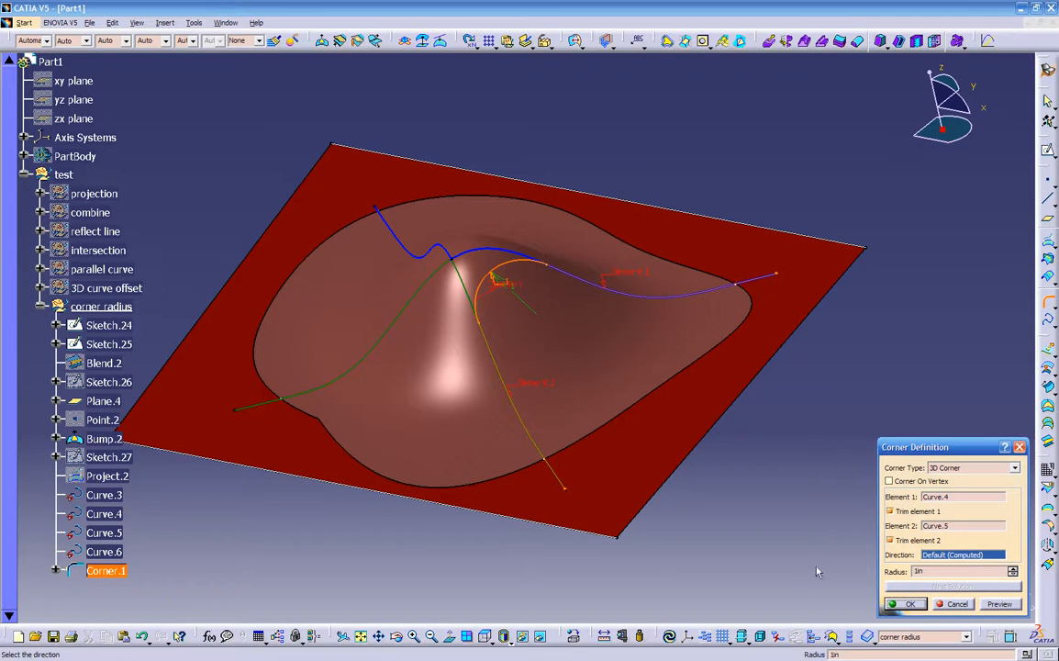
{"action": "left_click", "coordinate": [905, 603]}
- Examine the trimmed corner against the bumped surface and review its definition without changing it
{"action": "middle_click_drag", "start_coordinate": [779, 479], "coordinate": [848, 318]}
{"action": "middle_click_drag", "start_coordinate": [762, 347], "coordinate": [493, 309]}
{"action": "left_click", "coordinate": [548, 265]}
{"action": "middle_click_drag", "start_coordinate": [548, 264], "coordinate": [643, 333]}
{"action": "double_click", "coordinate": [119, 570]}
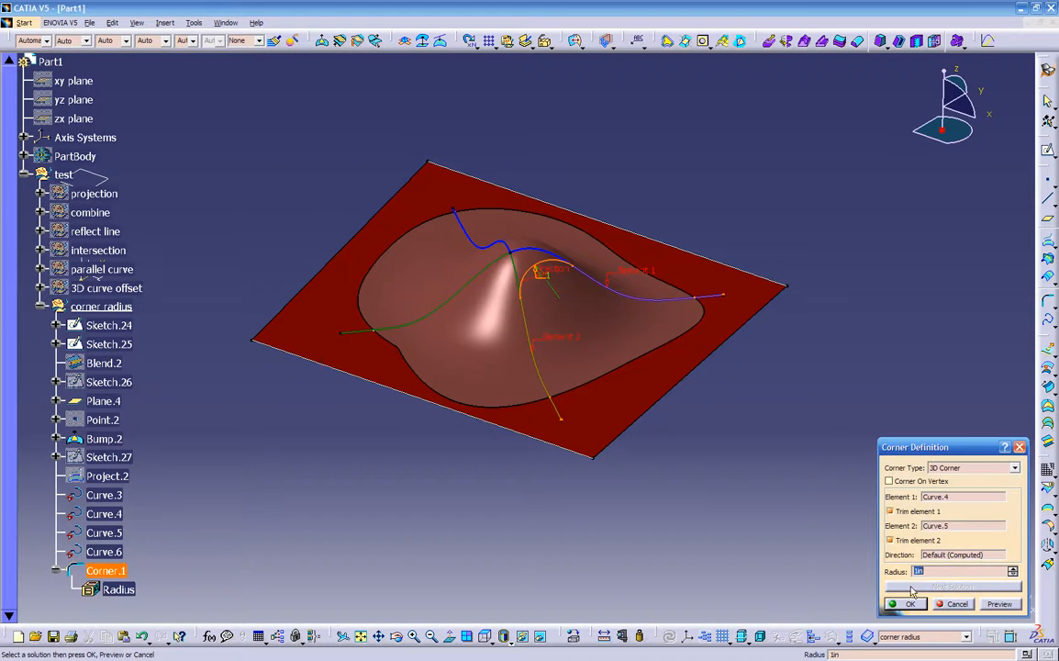
{"action": "left_click", "coordinate": [950, 604]}
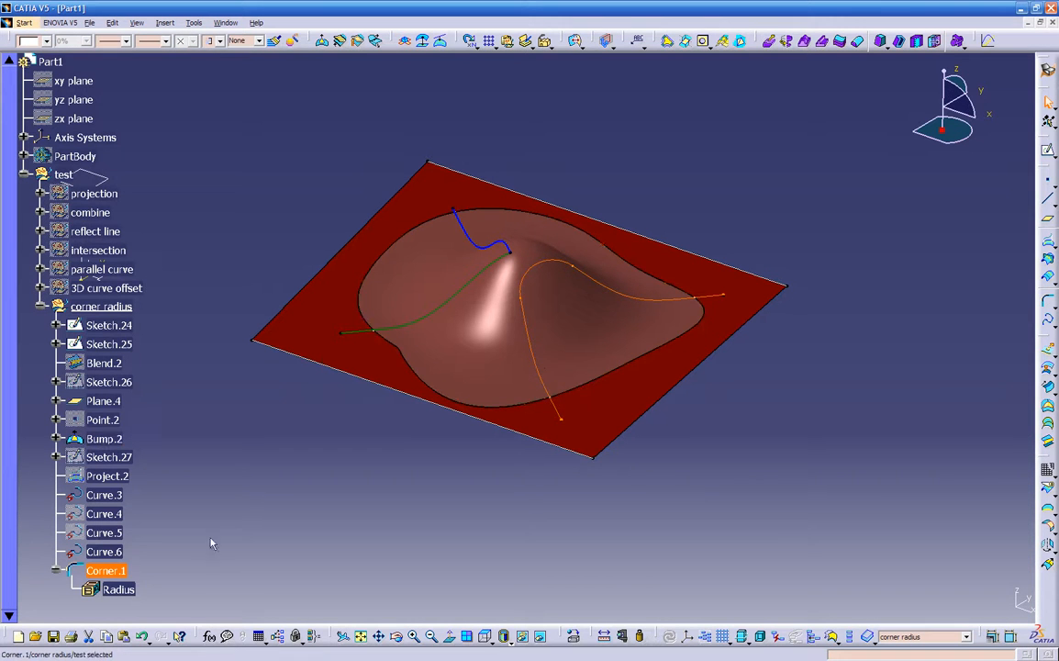
{"action": "double_click", "coordinate": [108, 571]}
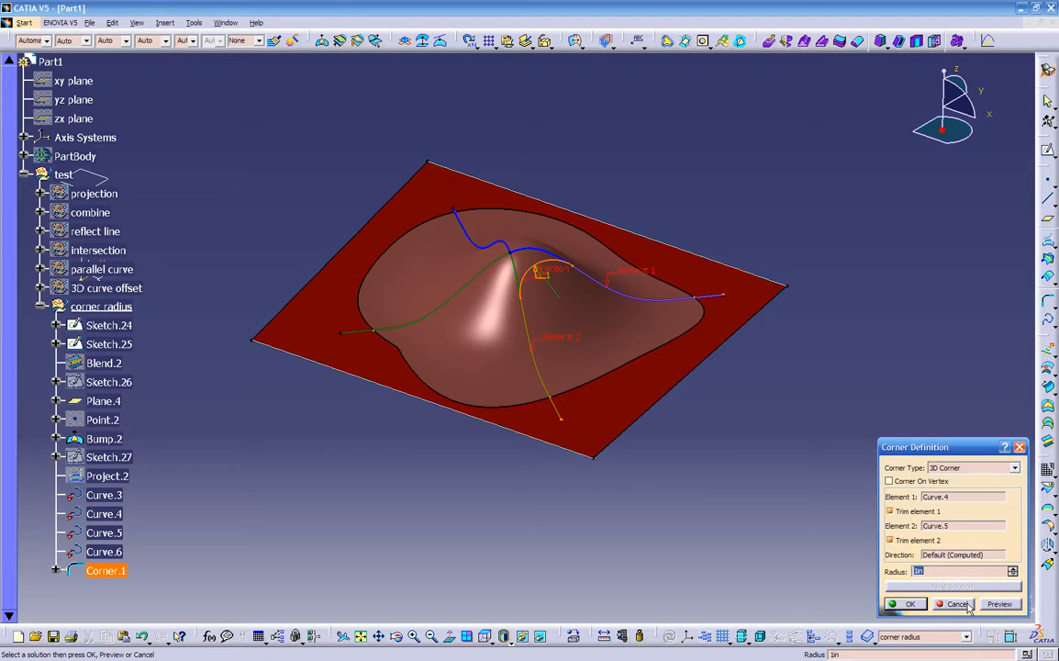
{"action": "left_click", "coordinate": [967, 605]}
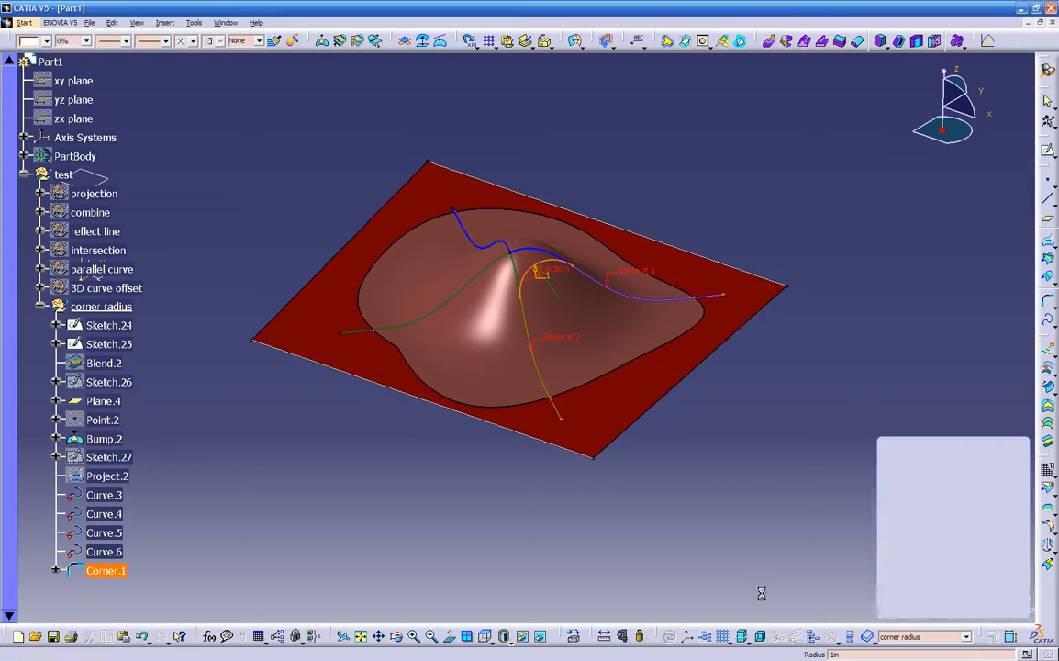
- Delete the trimmed corner Corner.1, leaving its parent curves in place
{"action": "left_click", "coordinate": [108, 571]}
{"action": "key", "text": "Delete"}
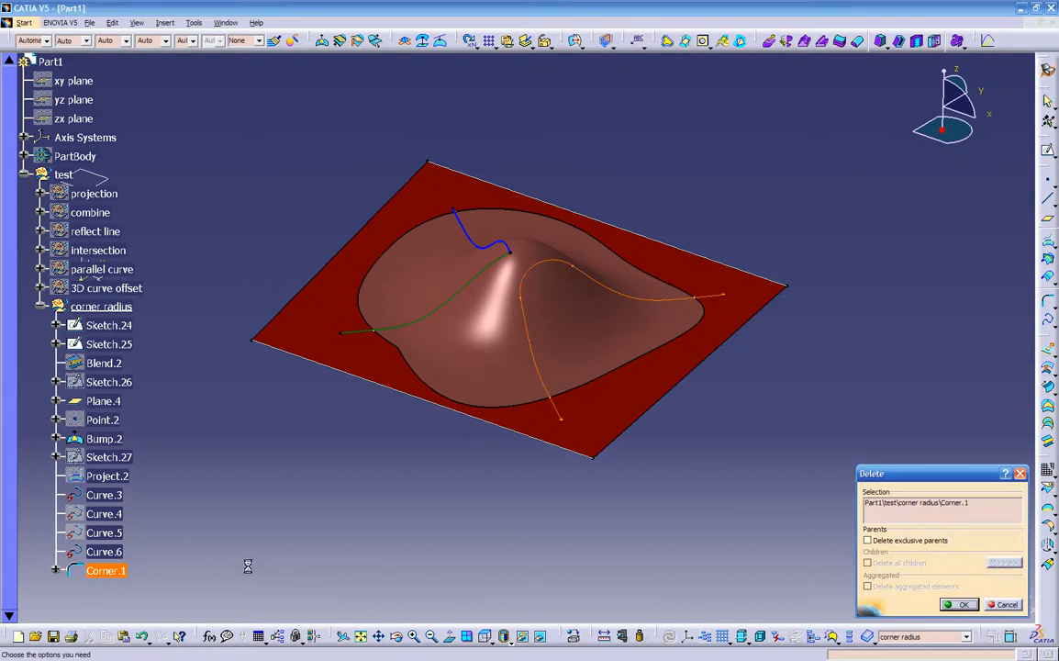
{"action": "left_click", "coordinate": [960, 605]}
- Join Curve.5 and Curve.6 into one continuous curve across the bump
{"action": "middle_click_drag", "start_coordinate": [428, 543], "coordinate": [527, 541]}
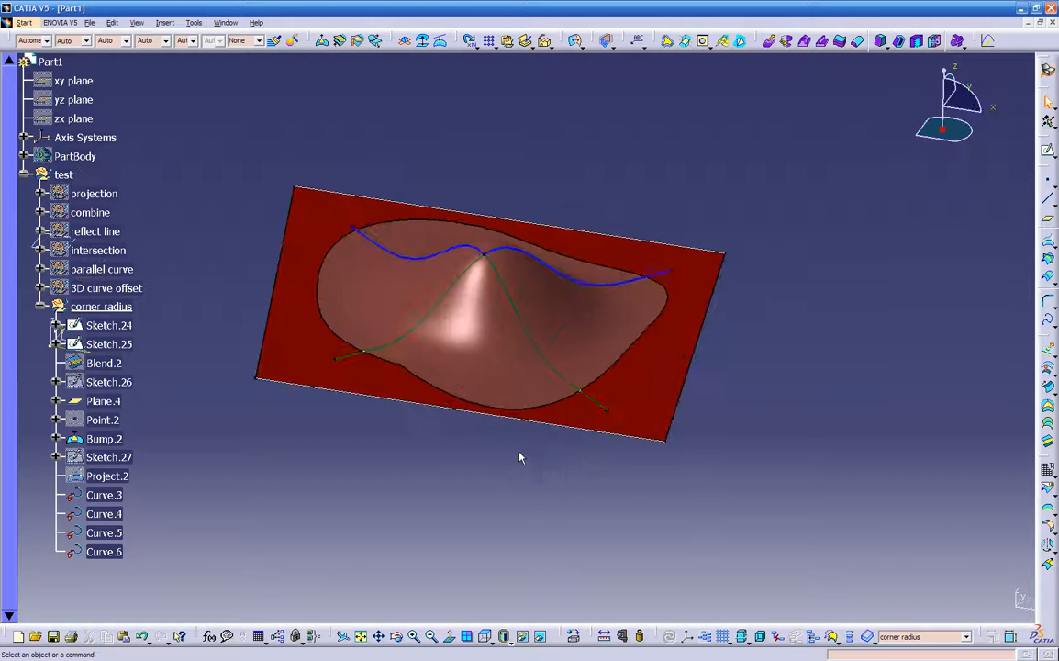
{"action": "left_click", "coordinate": [504, 292]}
{"action": "left_click", "coordinate": [472, 246], "text": "ctrl"}
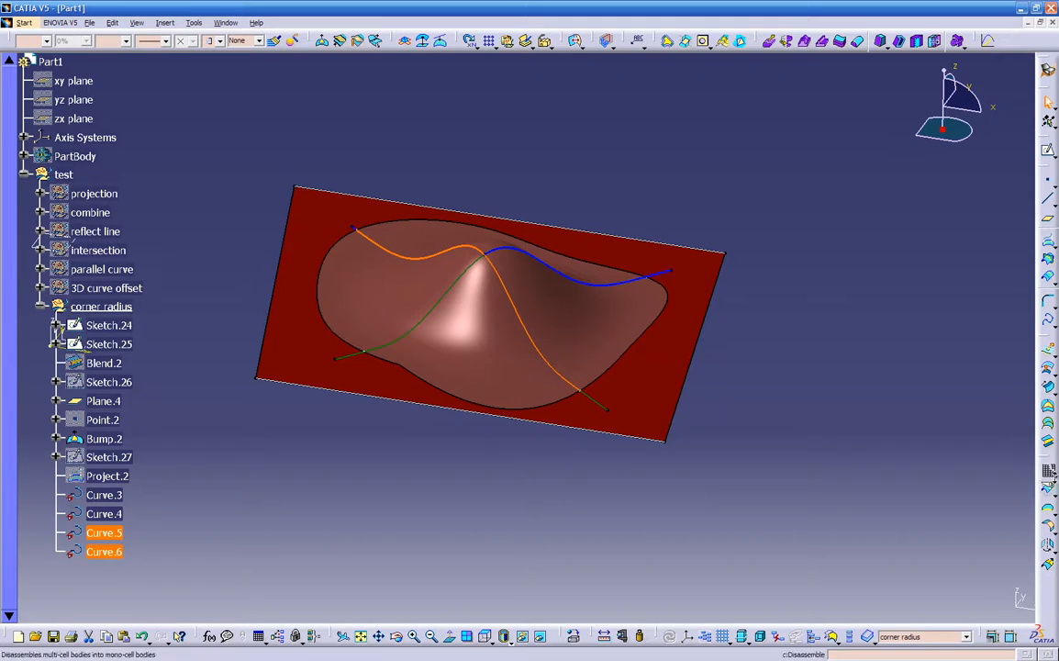
{"action": "left_click", "coordinate": [1053, 492]}
{"action": "left_click", "coordinate": [976, 489]}
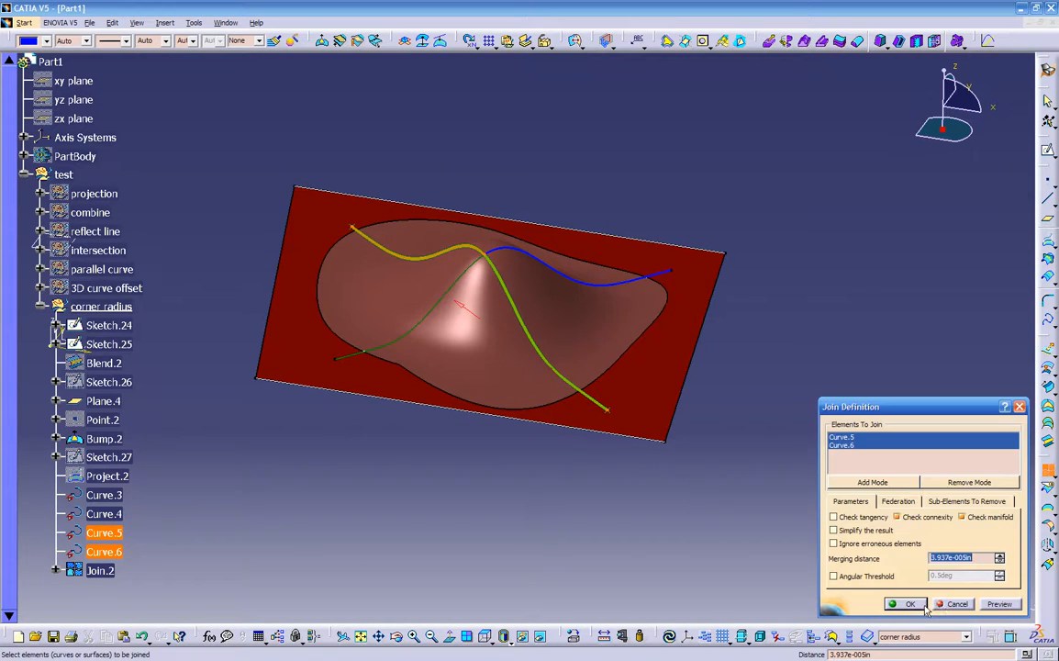
{"action": "left_click", "coordinate": [911, 604]}
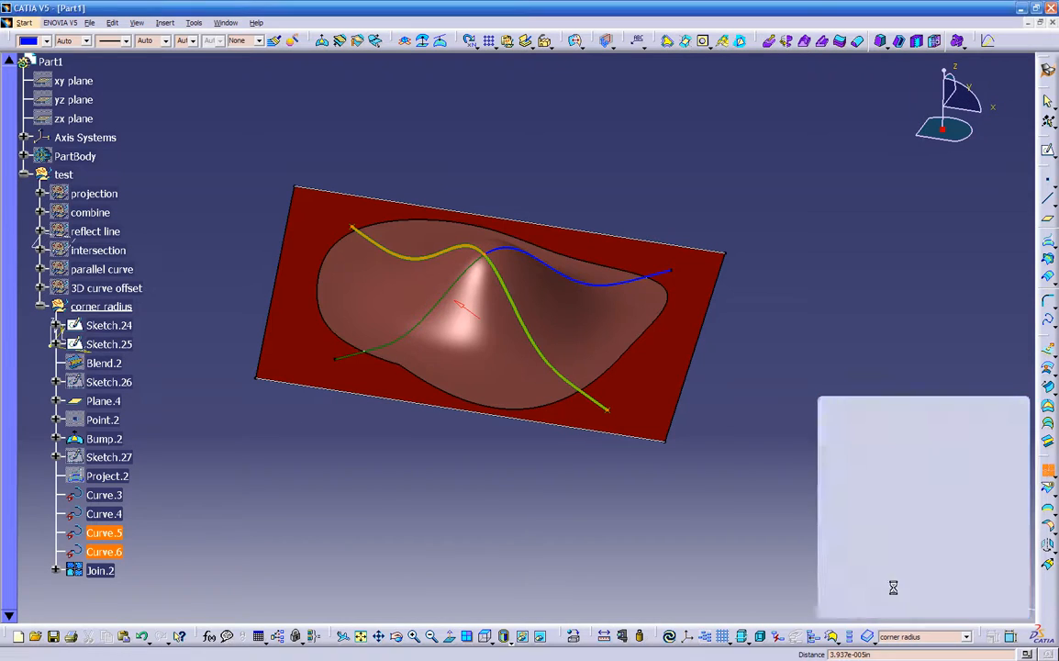
- Join Curve.3 and Curve.4 into a second continuous curve crossing the bump
{"action": "left_click", "coordinate": [507, 290]}
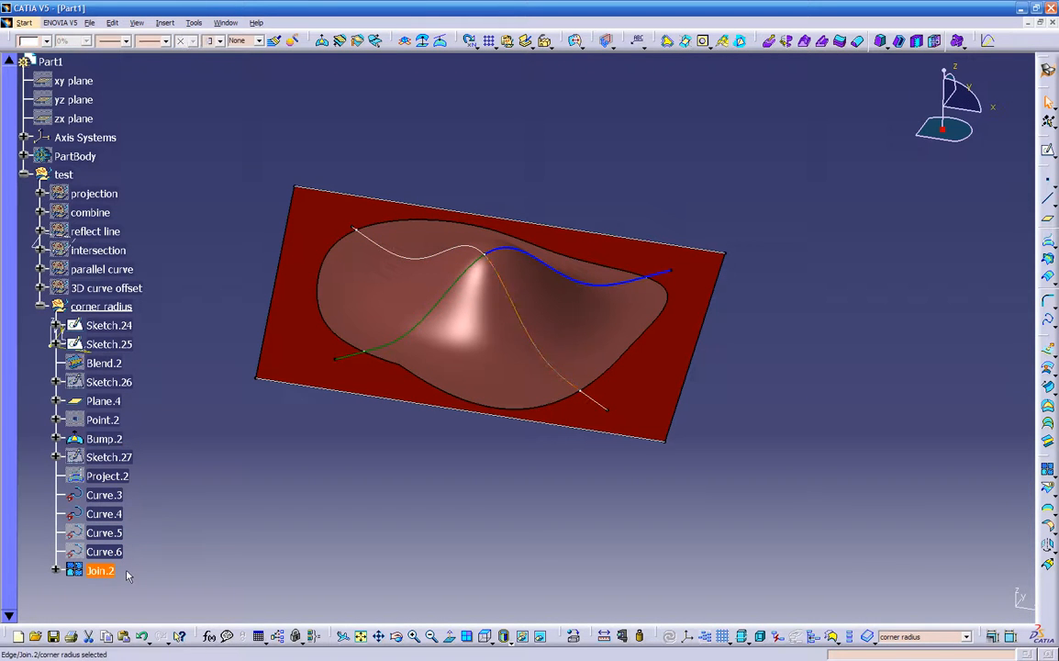
{"action": "left_click", "coordinate": [468, 269]}
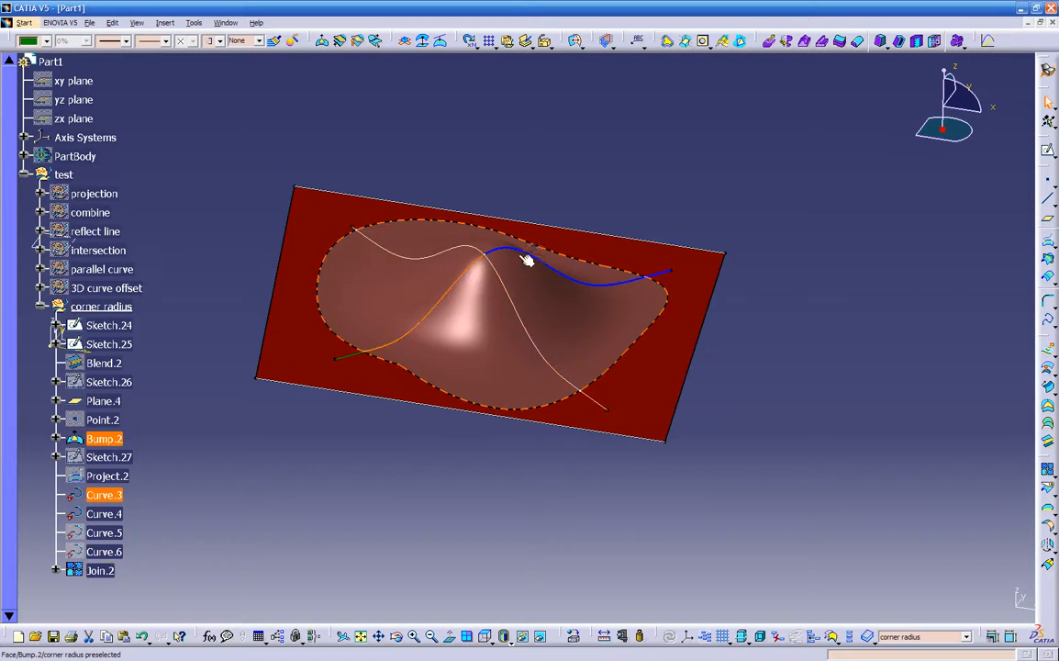
{"action": "left_click", "coordinate": [528, 256], "text": "ctrl"}
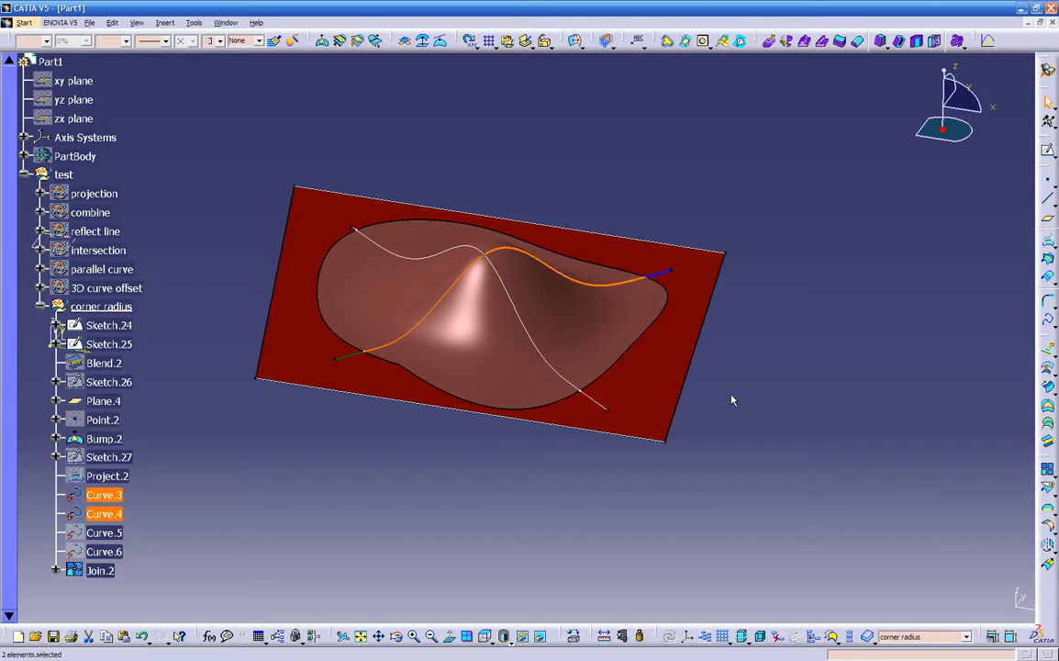
{"action": "left_click", "coordinate": [1047, 470]}
{"action": "left_click", "coordinate": [1000, 605]}
{"action": "left_click", "coordinate": [910, 605]}
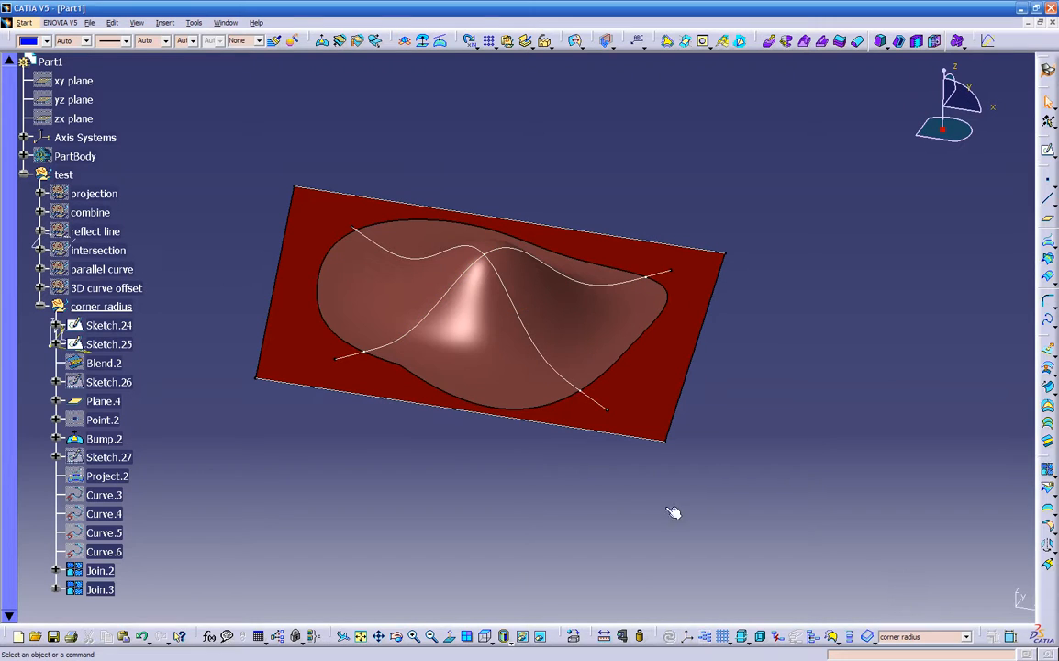
- Colour the joined curve Join.2 dark green and set its line thickness to 0.35 mm
{"action": "left_click", "coordinate": [100, 570]}
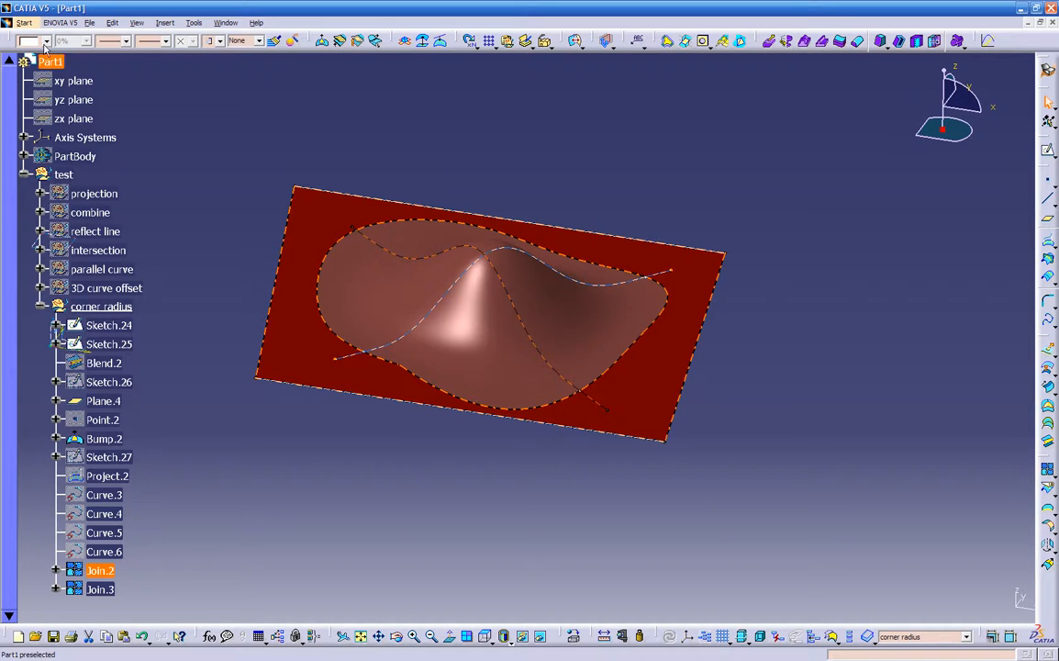
{"action": "left_click", "coordinate": [46, 40]}
{"action": "left_click", "coordinate": [37, 196]}
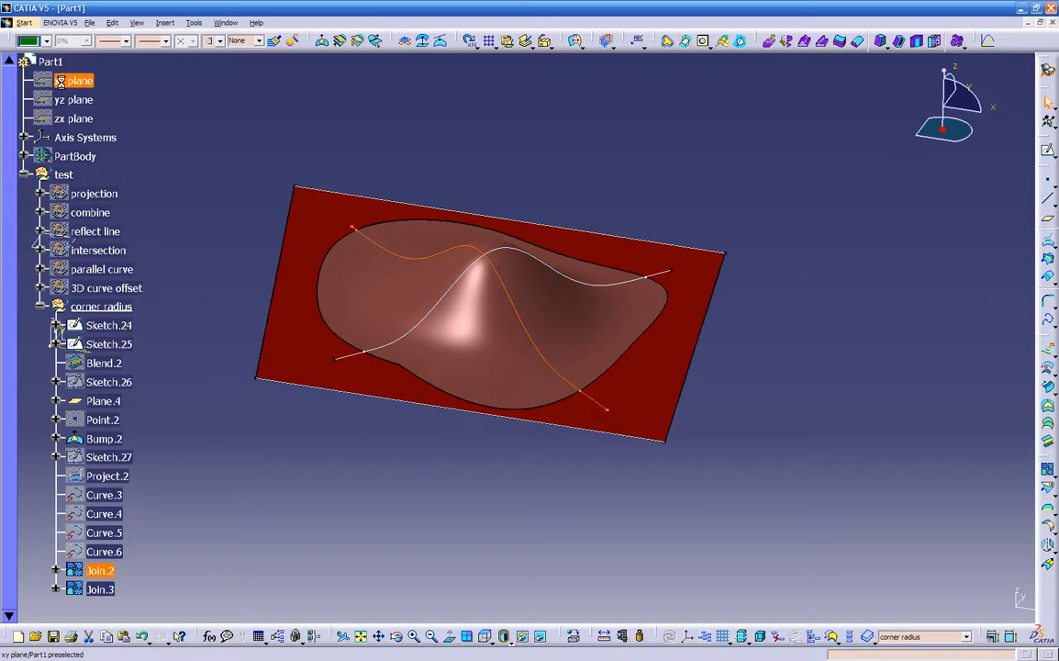
{"action": "left_click", "coordinate": [125, 41]}
{"action": "left_click", "coordinate": [122, 65]}
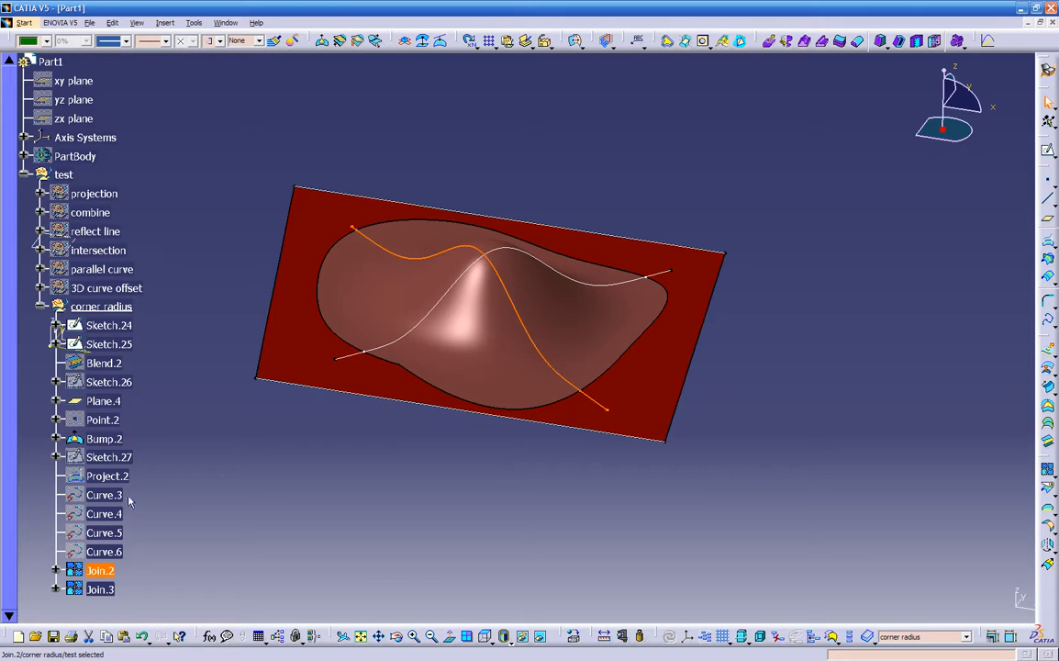
- Colour the joined curve Join.3 blue and give it a thicker line
{"action": "left_click", "coordinate": [101, 588]}
{"action": "left_click", "coordinate": [46, 40]}
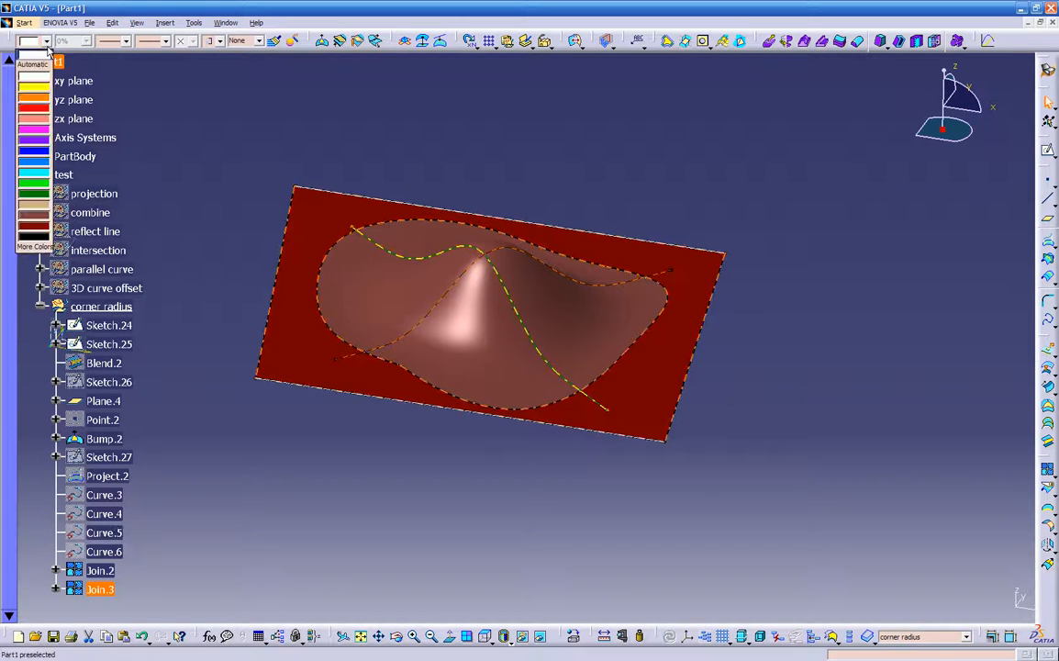
{"action": "left_click", "coordinate": [37, 155]}
{"action": "left_click", "coordinate": [108, 41]}
{"action": "left_click", "coordinate": [117, 84]}
{"action": "left_click", "coordinate": [414, 497]}
{"action": "mouse_move", "coordinate": [414, 496]}
{"action": "middle_mouse_down"}
{"action": "mouse_move", "coordinate": [461, 499]}
{"action": "mouse_move", "coordinate": [419, 519]}
{"action": "middle_mouse_up"}
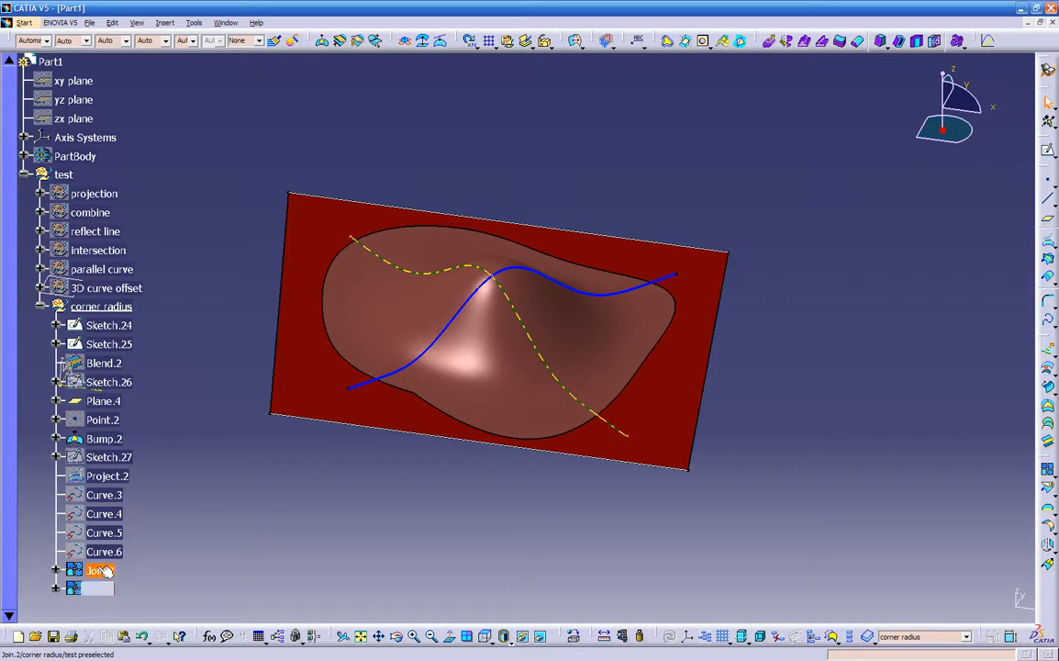
{"action": "left_click", "coordinate": [510, 299]}
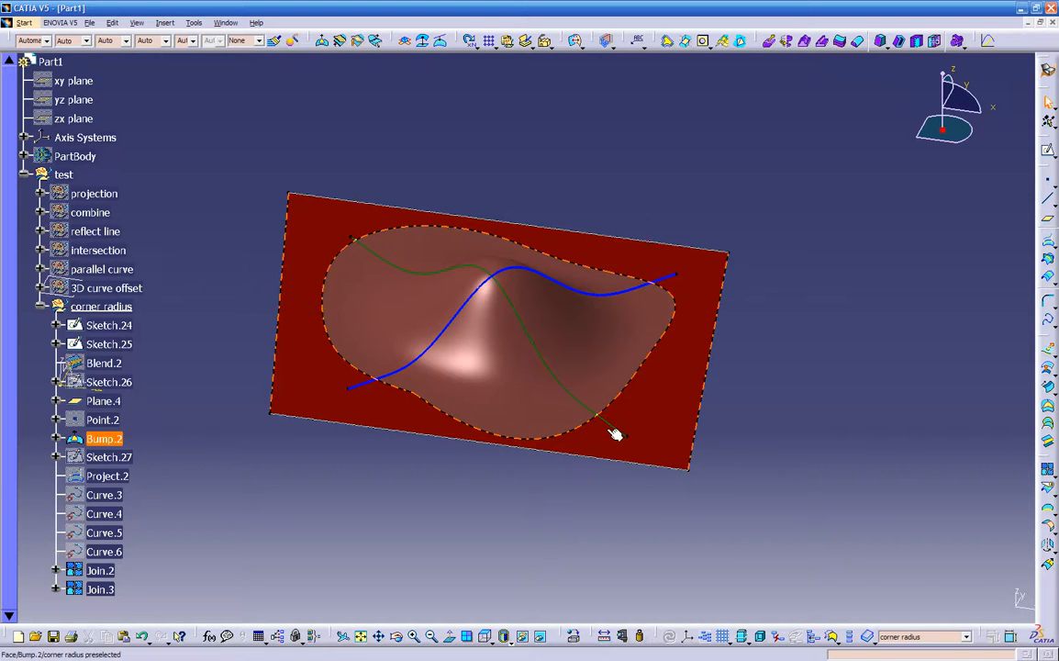
- Hide and show Join.2 and Join.3 in turn to identify each joined curve on the bump
{"action": "left_click", "coordinate": [92, 570]}
{"action": "right_click", "coordinate": [91, 569]}
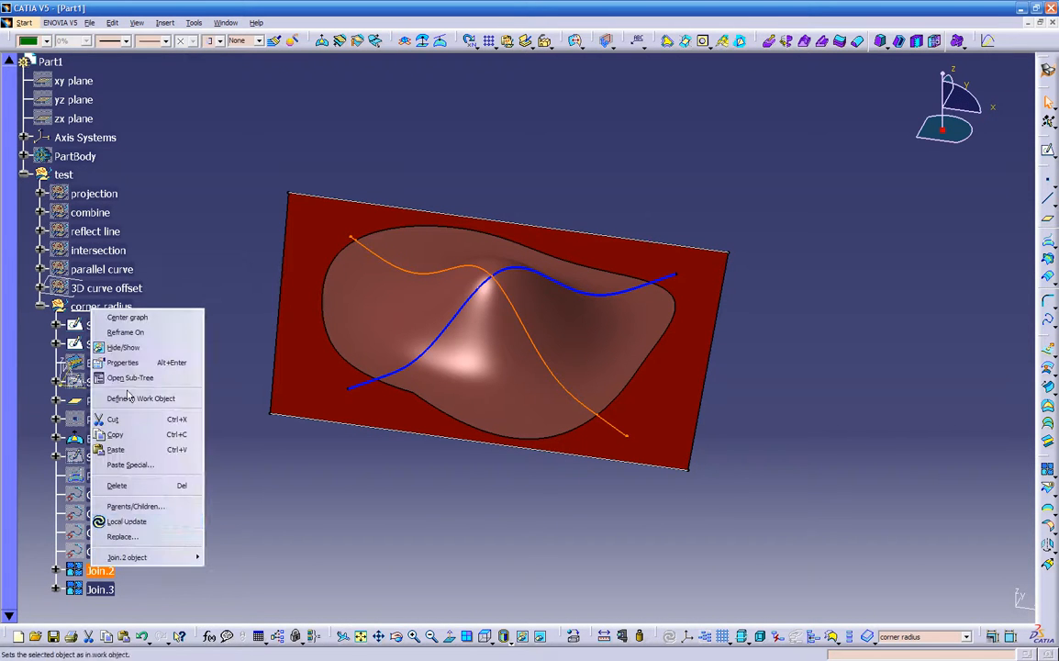
{"action": "left_click", "coordinate": [137, 345]}
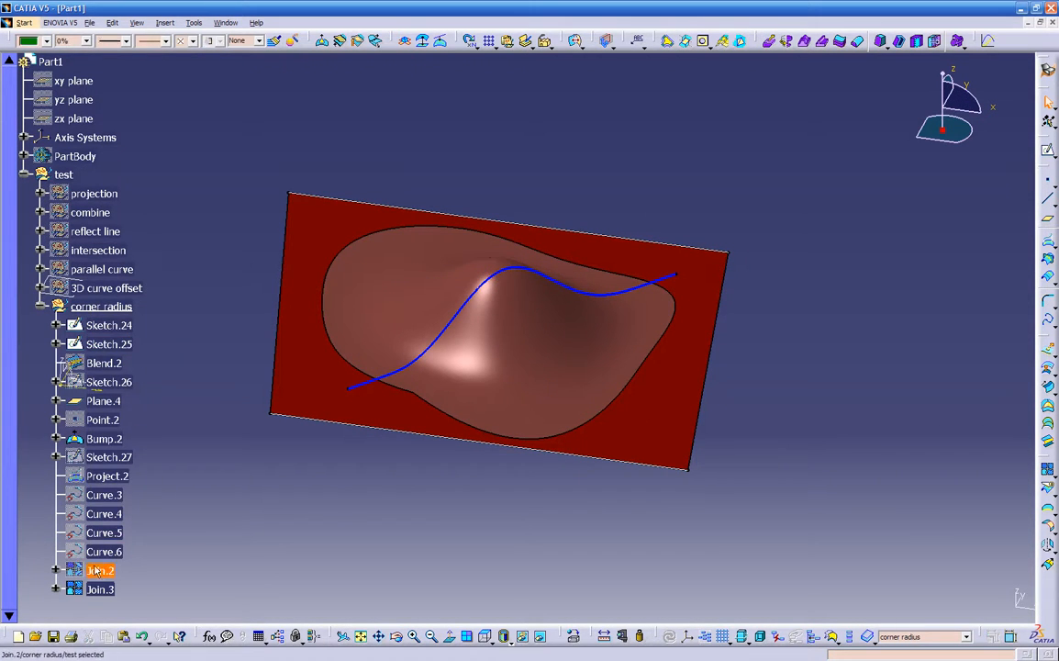
{"action": "right_click", "coordinate": [104, 533]}
{"action": "left_click", "coordinate": [115, 321]}
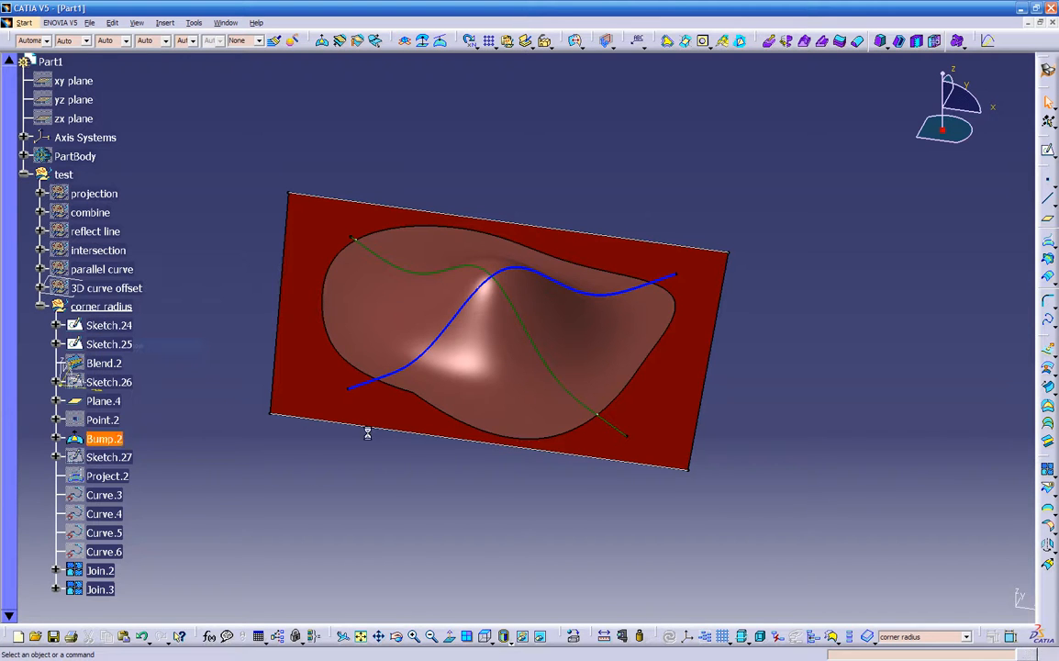
{"action": "right_click", "coordinate": [97, 533]}
{"action": "left_click", "coordinate": [129, 341]}
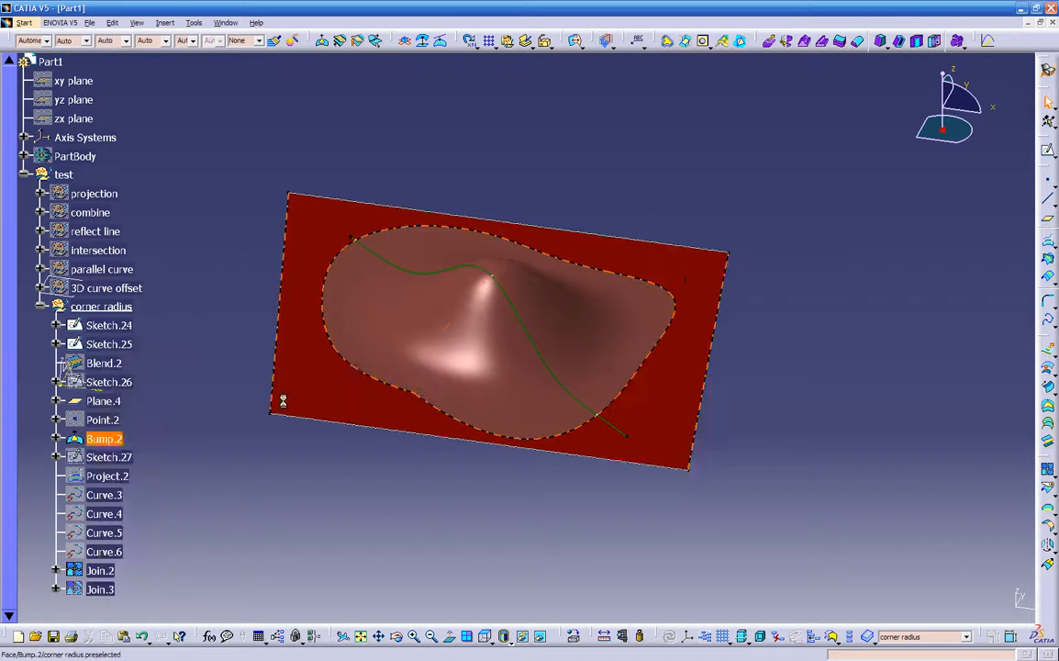
{"action": "right_click", "coordinate": [99, 534]}
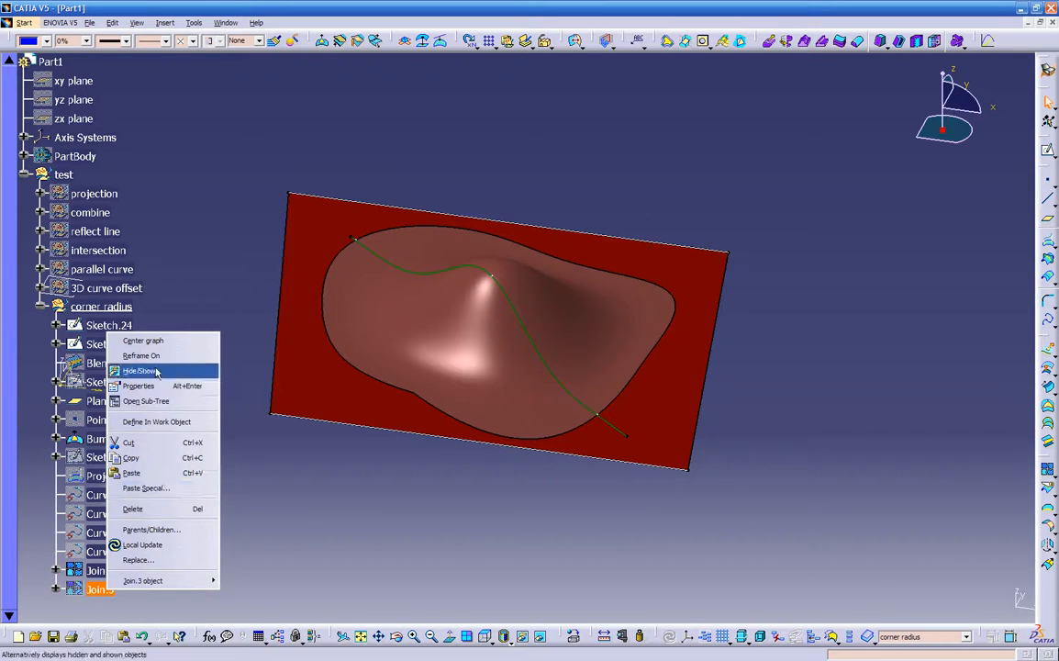
{"action": "left_click", "coordinate": [138, 337]}
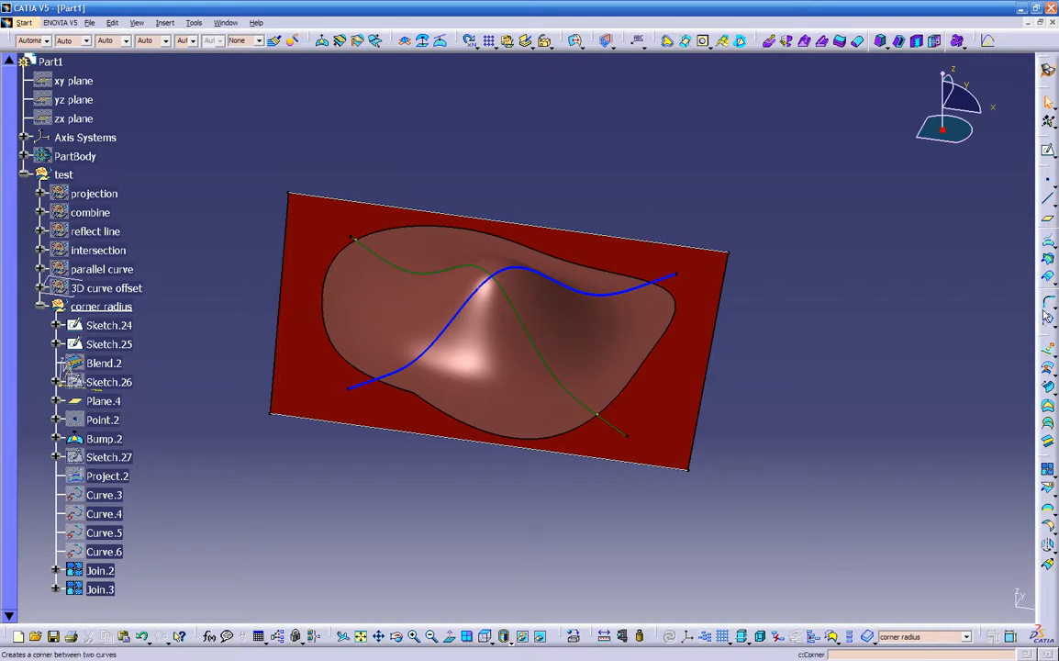
- Set up a 3D corner between Join.2 and Join.3 with both elements trimmed and a 0.5 in radius
{"action": "left_click", "coordinate": [108, 571]}
{"action": "left_click", "coordinate": [101, 589]}
{"action": "middle_click_drag", "start_coordinate": [334, 500], "coordinate": [465, 448]}
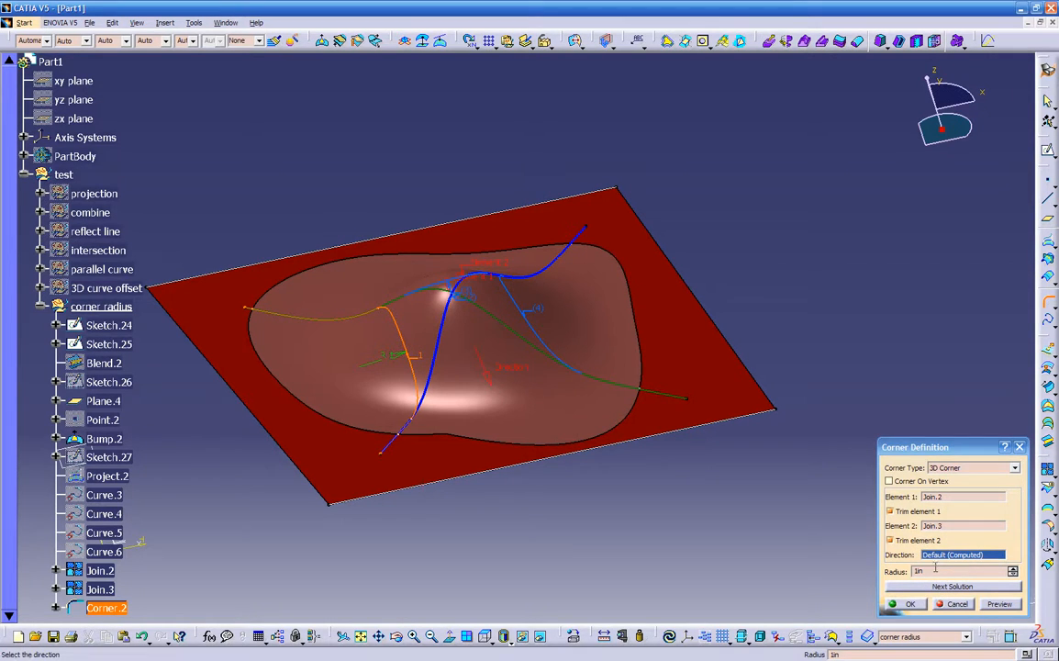
{"action": "left_click_drag", "start_coordinate": [935, 569], "coordinate": [851, 576]}
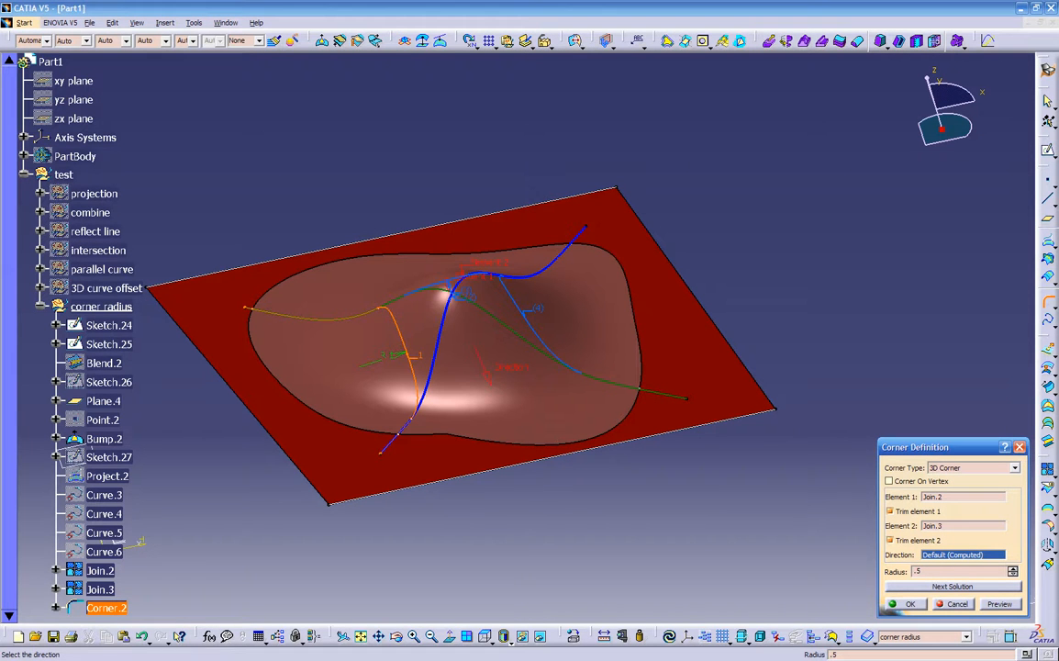
{"action": "left_click", "coordinate": [650, 545]}
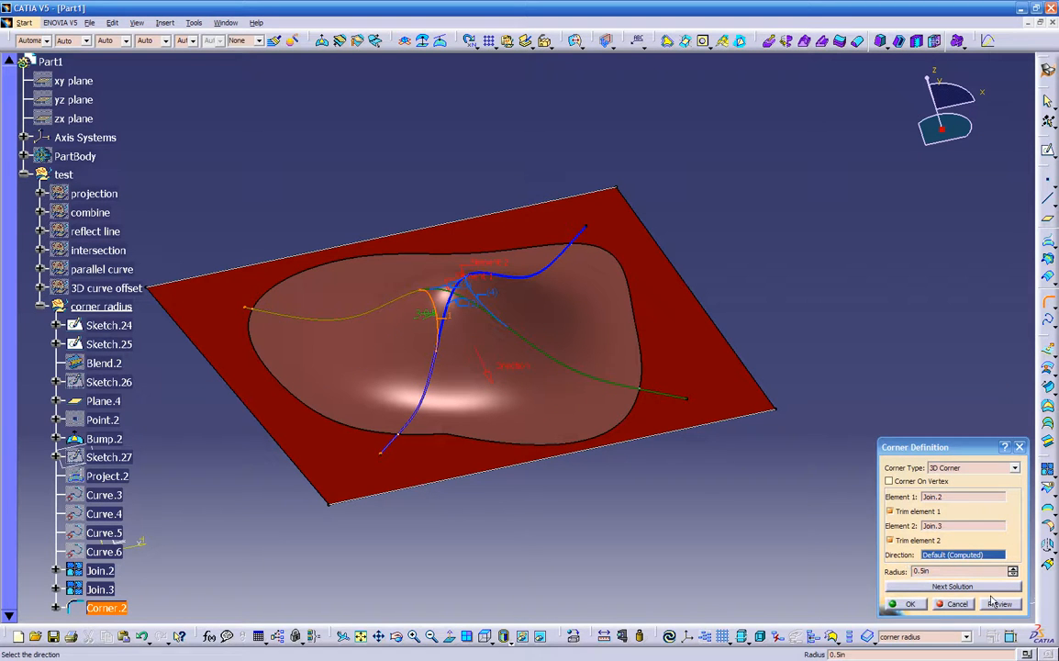
{"action": "middle_click_drag", "start_coordinate": [595, 482], "coordinate": [739, 466]}
{"action": "middle_click_drag", "start_coordinate": [558, 460], "coordinate": [545, 434]}
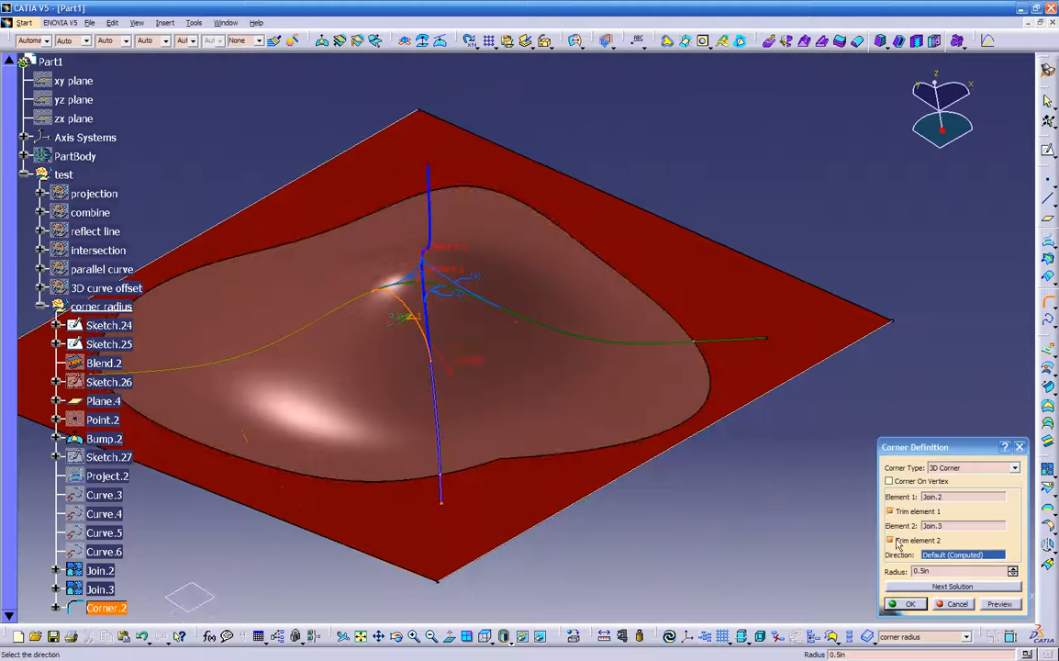
- Set the corner radius to 0.8 in and create the trimmed corner between Join.2 and Join.3
{"action": "left_click", "coordinate": [933, 569]}
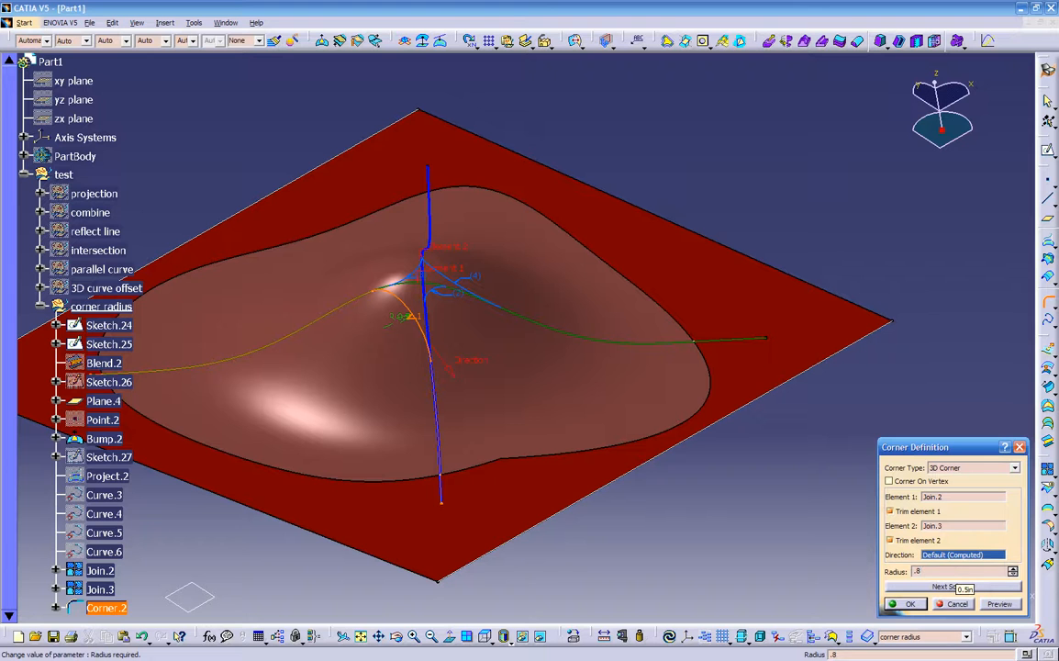
{"action": "key", "text": "Return"}
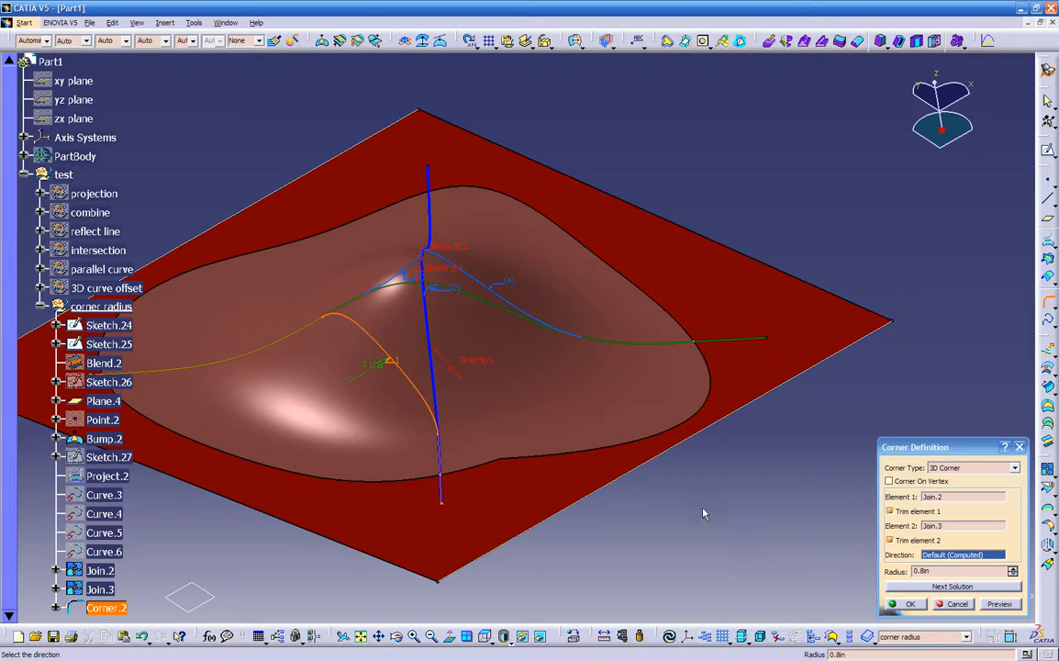
{"action": "middle_click_drag", "start_coordinate": [566, 432], "coordinate": [498, 347]}
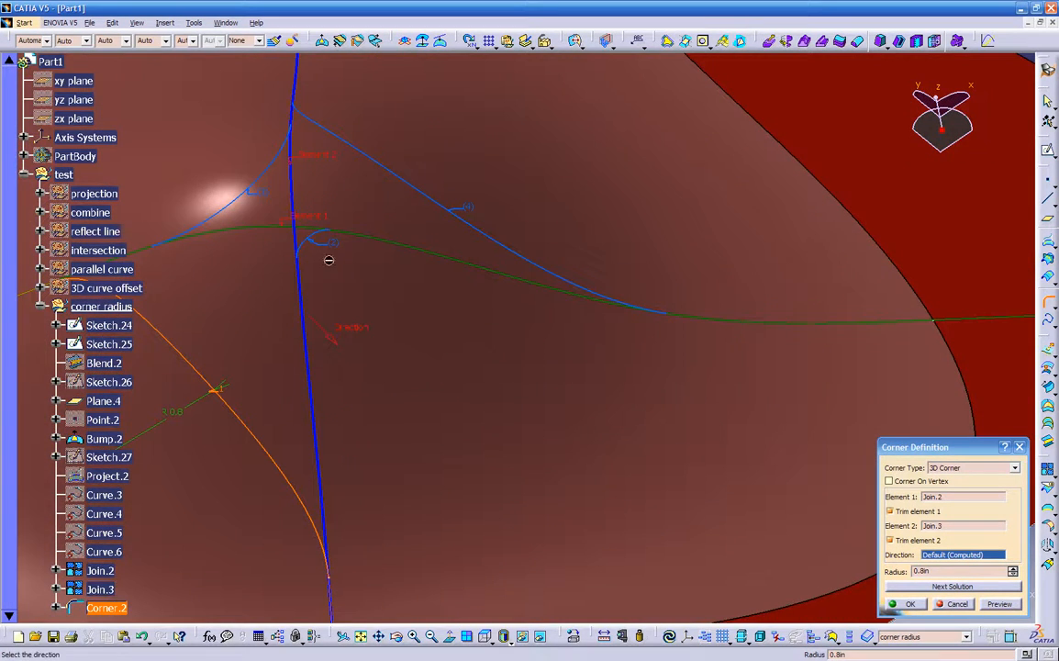
{"action": "middle_click_drag", "start_coordinate": [402, 327], "coordinate": [495, 403]}
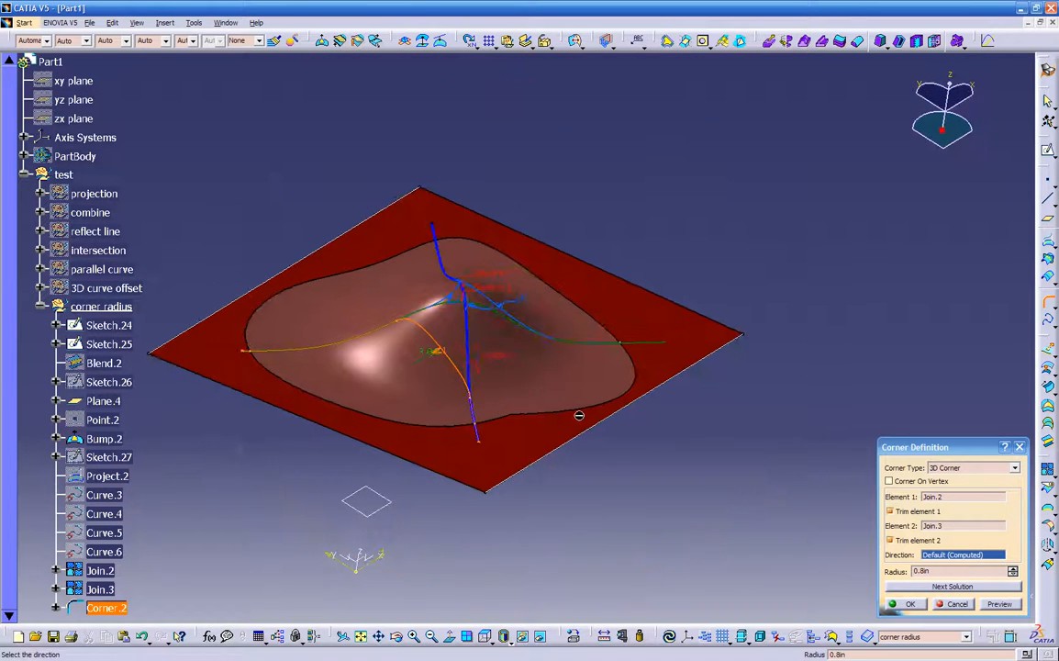
{"action": "left_click", "coordinate": [991, 604]}
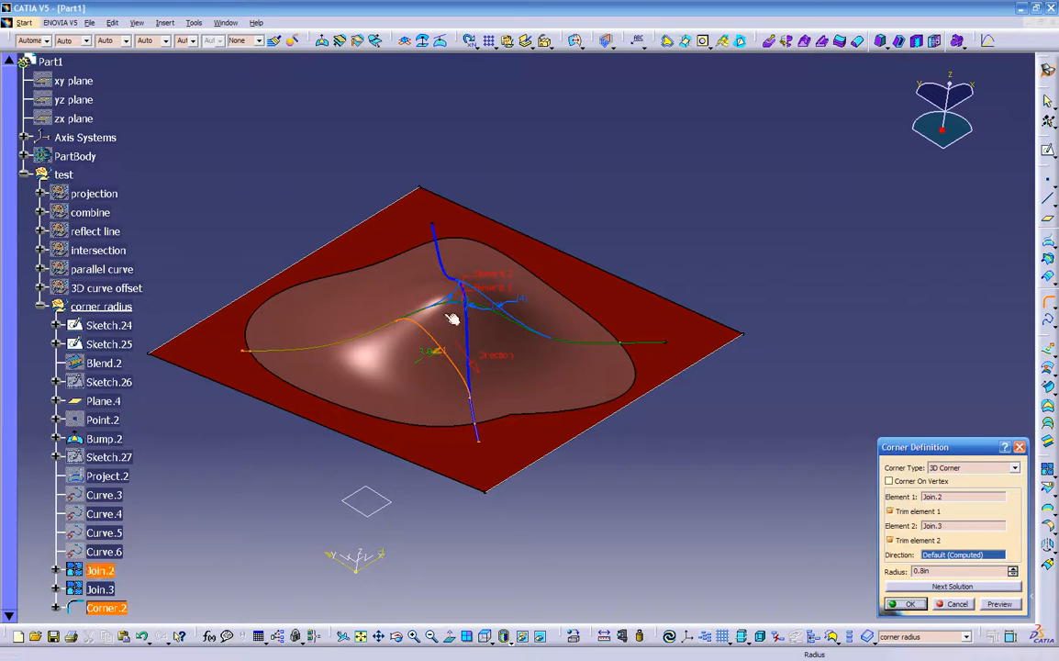
{"action": "middle_click_drag", "start_coordinate": [524, 409], "coordinate": [577, 435]}
{"action": "left_click", "coordinate": [907, 604]}
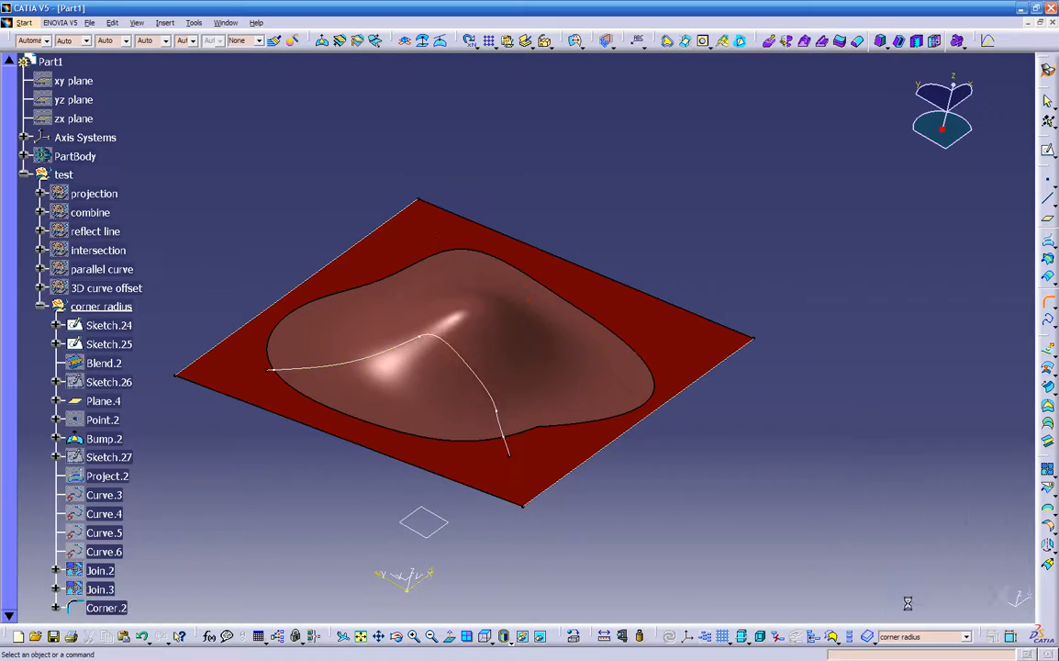
- Edit Corner.2, cycle through its alternatives to the third solution and apply it
{"action": "middle_click_drag", "start_coordinate": [683, 525], "coordinate": [499, 438]}
{"action": "scroll", "coordinate": [246, 463], "scroll_direction": "down", "scroll_amount": 1}
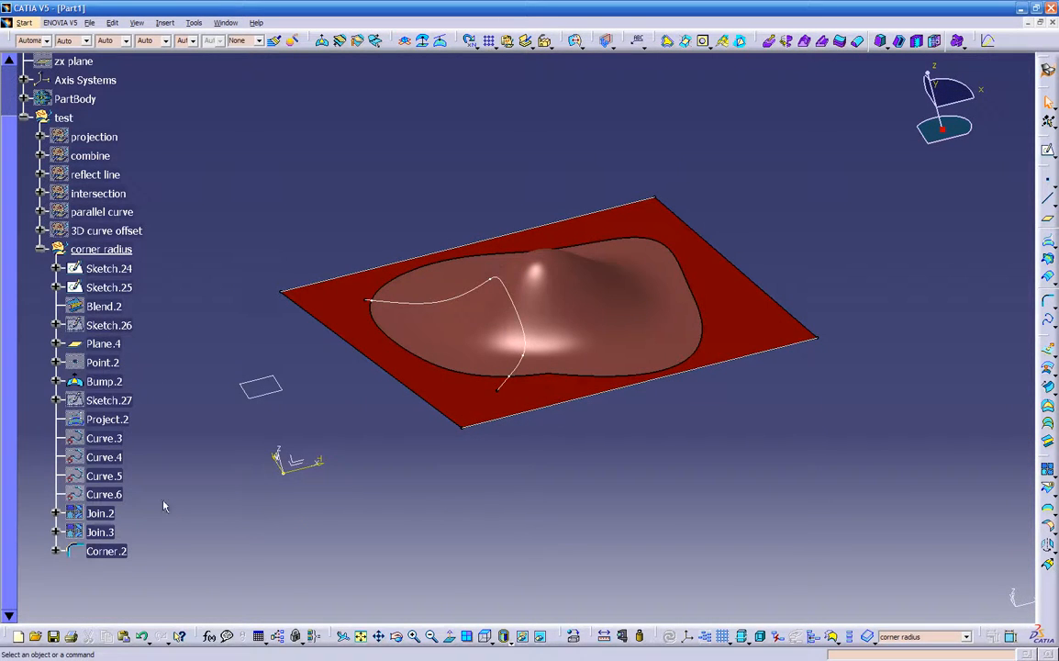
{"action": "double_click", "coordinate": [119, 551]}
{"action": "middle_click_drag", "start_coordinate": [273, 521], "coordinate": [515, 378]}
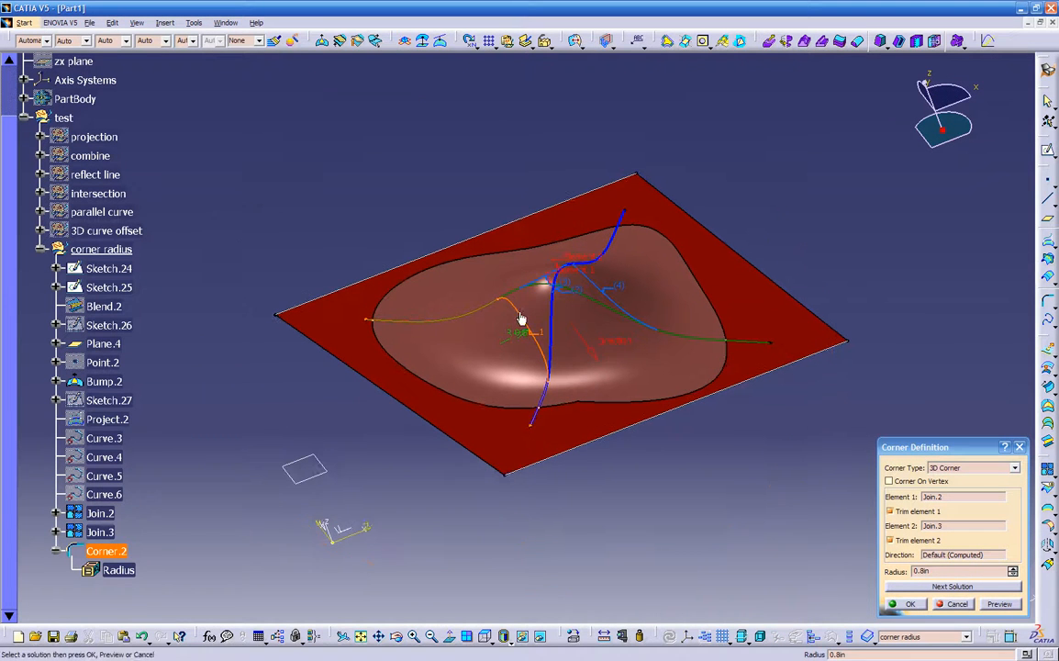
{"action": "left_click", "coordinate": [950, 590]}
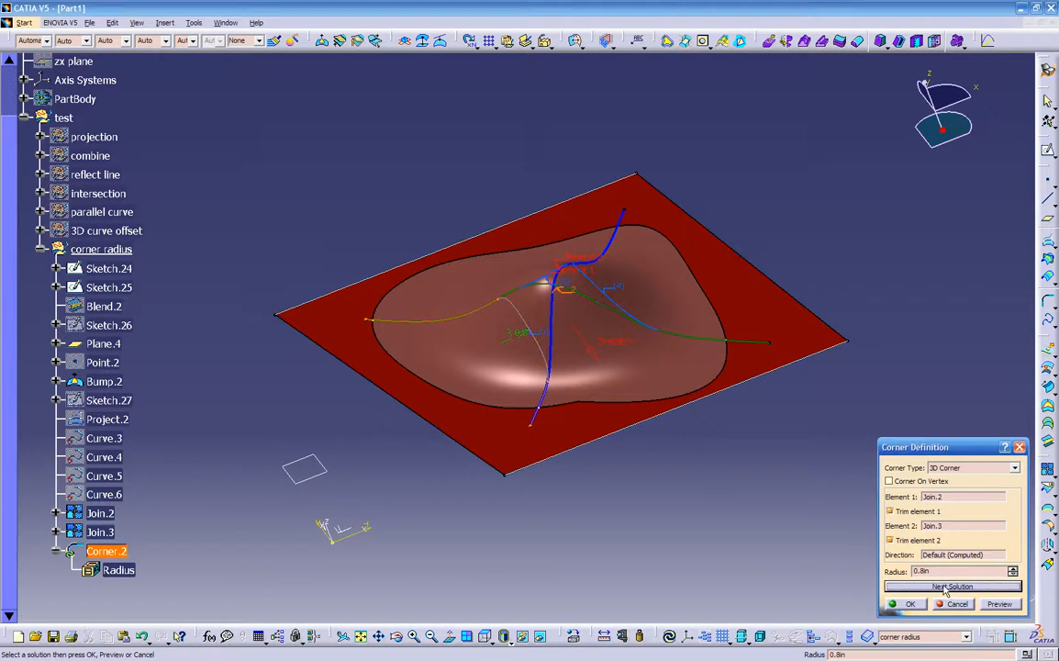
{"action": "middle_click_drag", "start_coordinate": [628, 487], "coordinate": [738, 395], "text": "ctrl"}
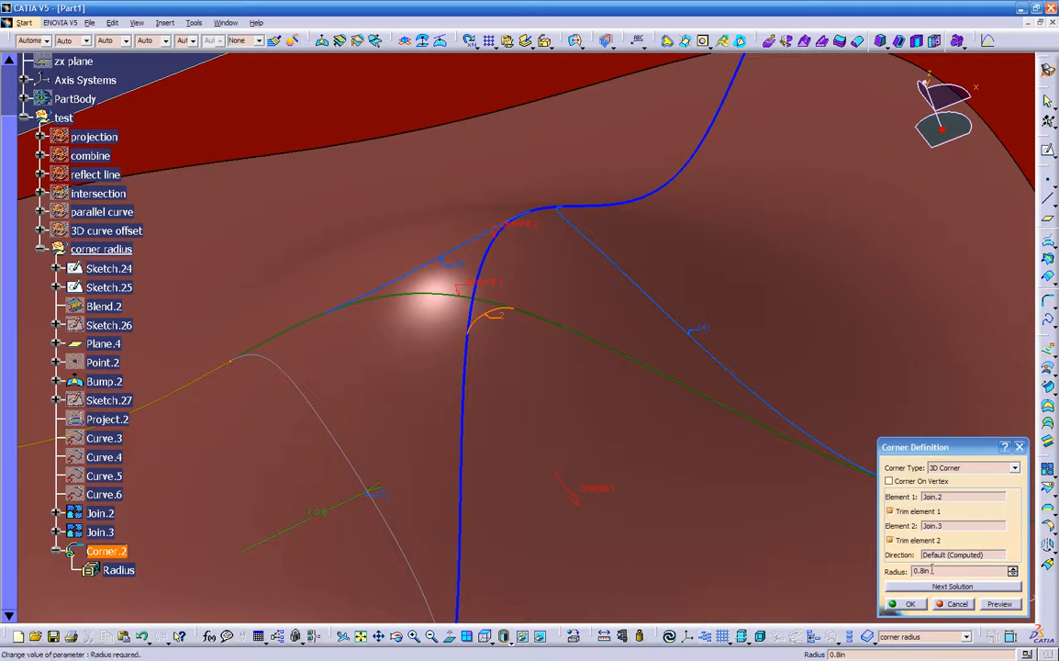
{"action": "left_click", "coordinate": [924, 590]}
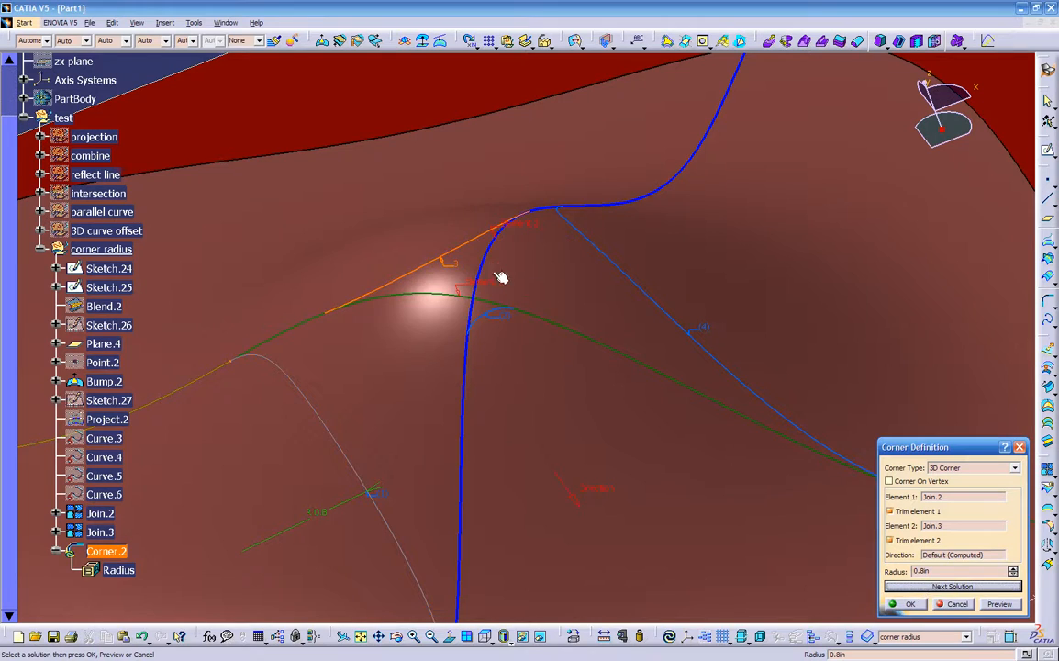
{"action": "middle_click_drag", "start_coordinate": [555, 369], "coordinate": [830, 521], "text": "ctrl"}
{"action": "left_click", "coordinate": [899, 603]}
{"action": "middle_click_drag", "start_coordinate": [605, 459], "coordinate": [385, 477]}
- Edit Corner.2 to use the fourth solution with trimming turned off for both elements
{"action": "left_click", "coordinate": [108, 551]}
{"action": "double_click", "coordinate": [108, 551]}
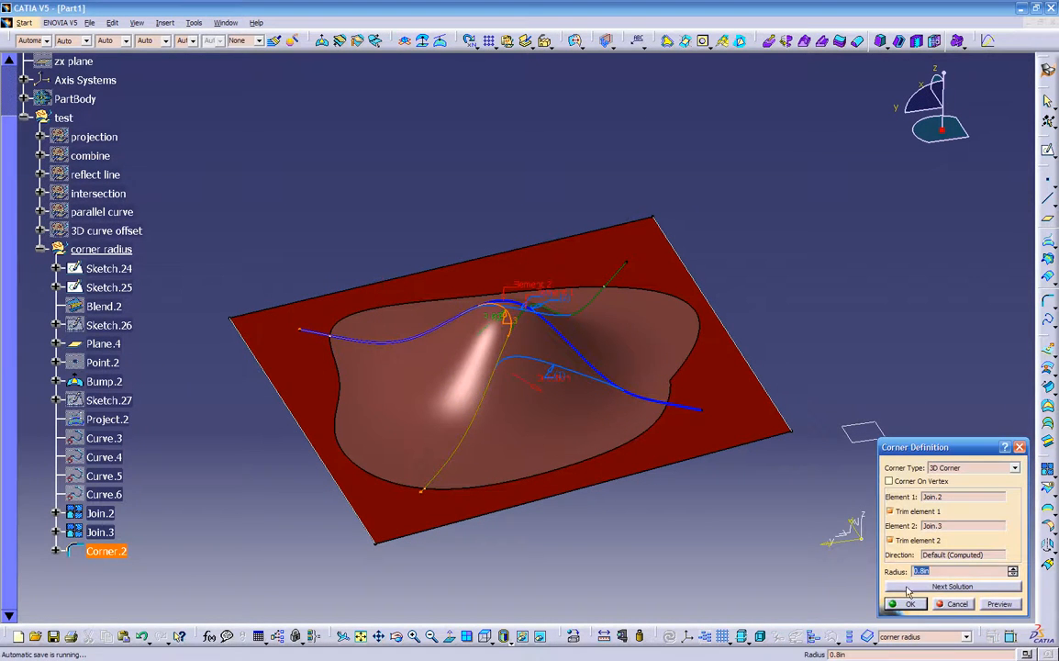
{"action": "left_click", "coordinate": [907, 586]}
{"action": "left_click", "coordinate": [906, 586]}
{"action": "left_click", "coordinate": [906, 587]}
{"action": "left_click", "coordinate": [906, 586]}
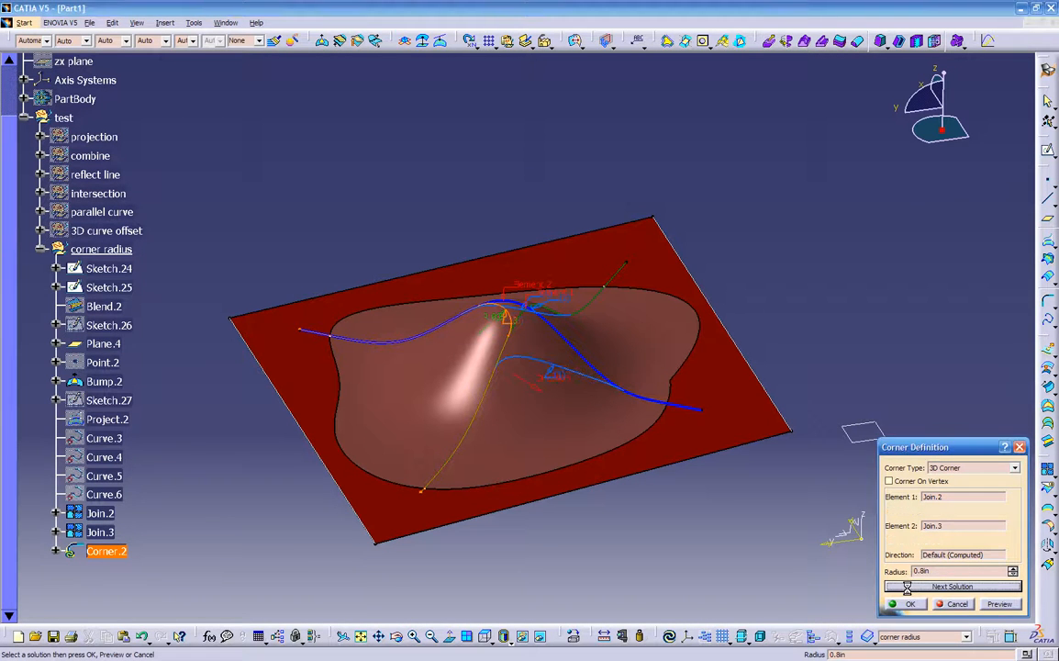
{"action": "middle_click_drag", "start_coordinate": [780, 532], "coordinate": [495, 513]}
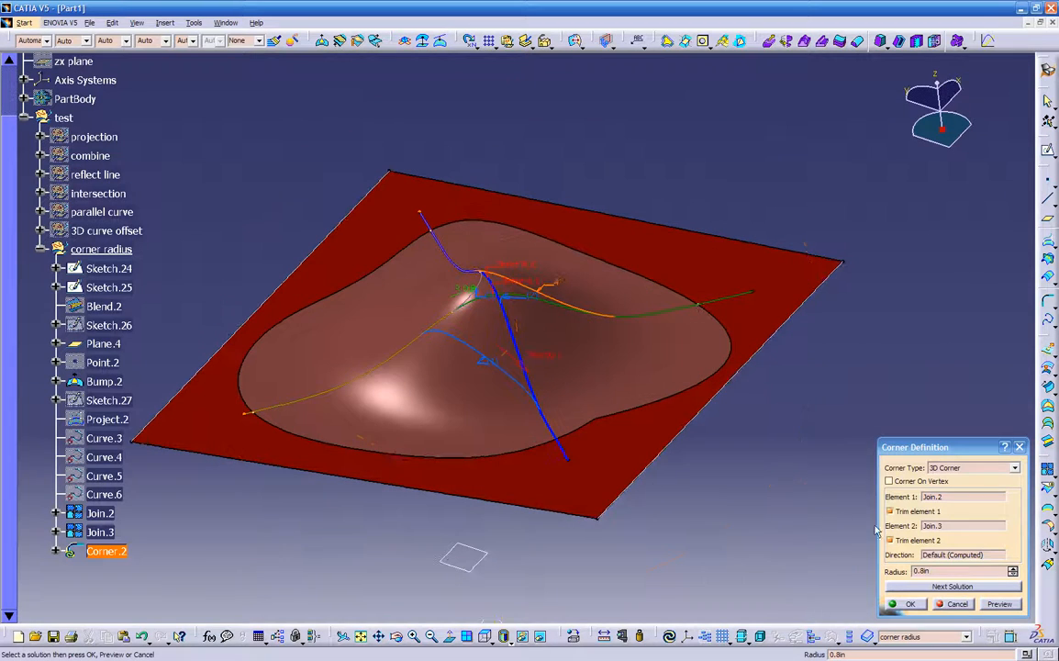
{"action": "left_click", "coordinate": [902, 511]}
{"action": "left_click", "coordinate": [904, 540]}
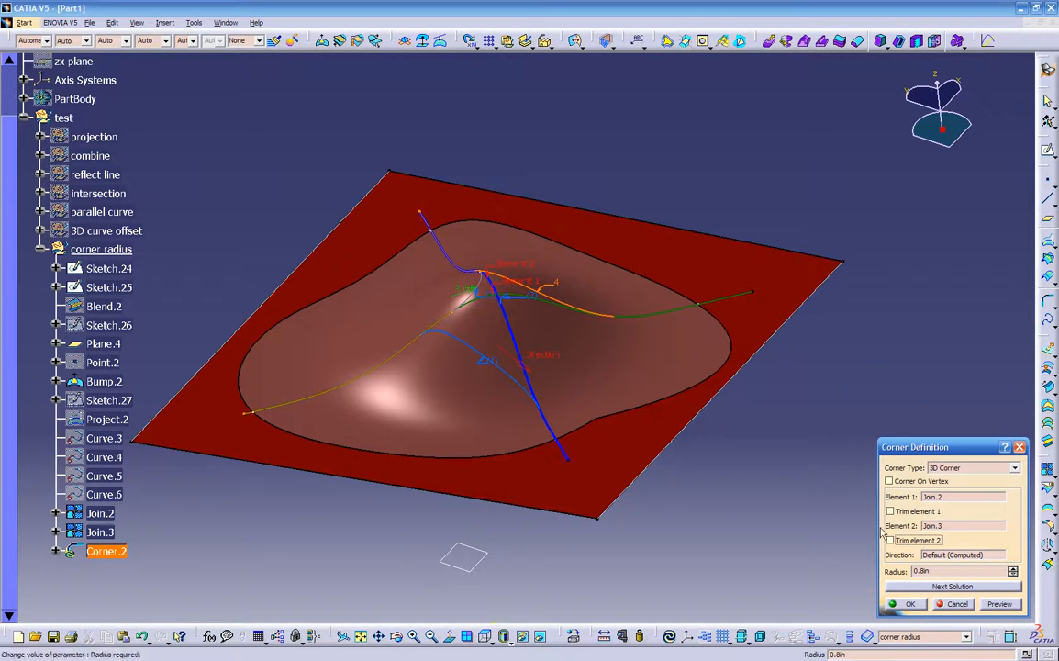
{"action": "left_click", "coordinate": [998, 604]}
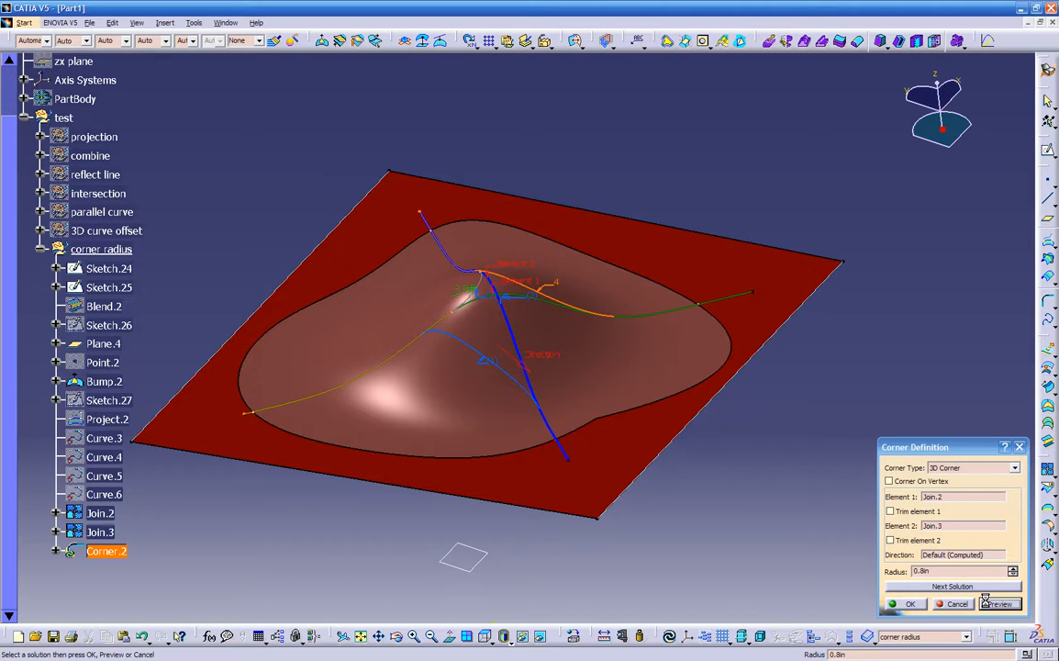
{"action": "left_click", "coordinate": [911, 604]}
{"action": "middle_click_drag", "start_coordinate": [797, 479], "coordinate": [340, 492]}
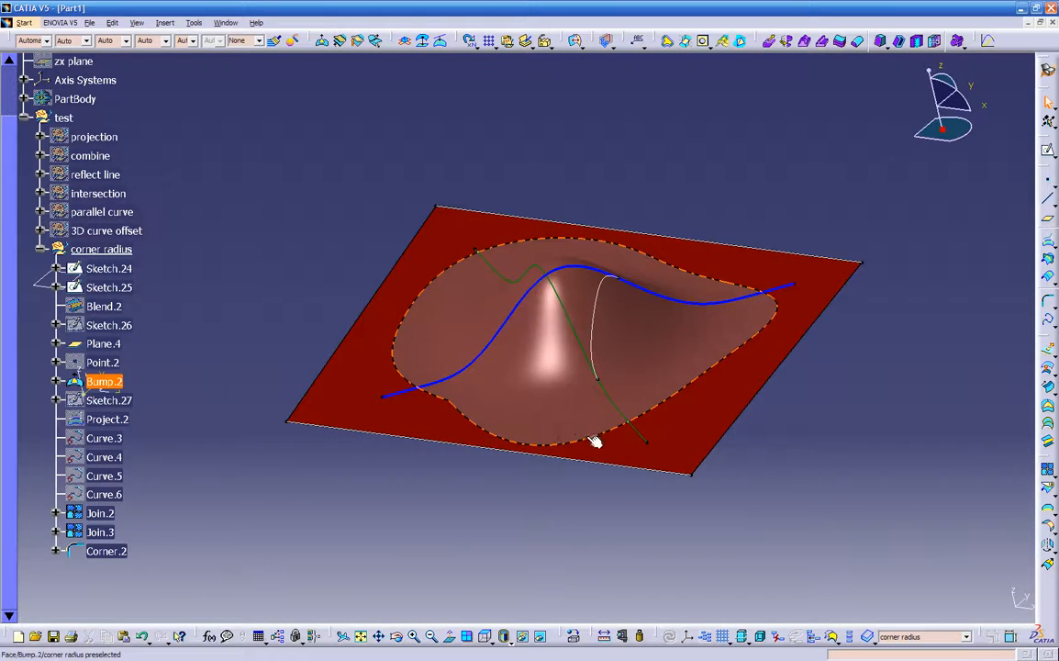
- Switch the untrimmed Corner.2 to its first solution and apply the change
{"action": "middle_click_drag", "start_coordinate": [591, 438], "coordinate": [605, 442]}
{"action": "double_click", "coordinate": [106, 551]}
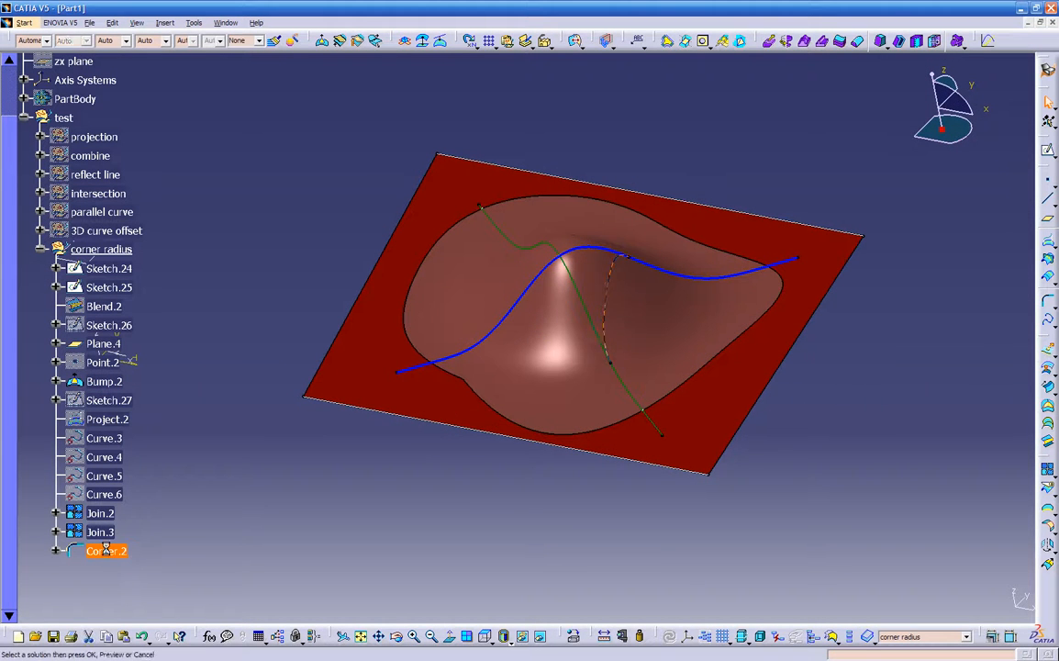
{"action": "left_click", "coordinate": [918, 588]}
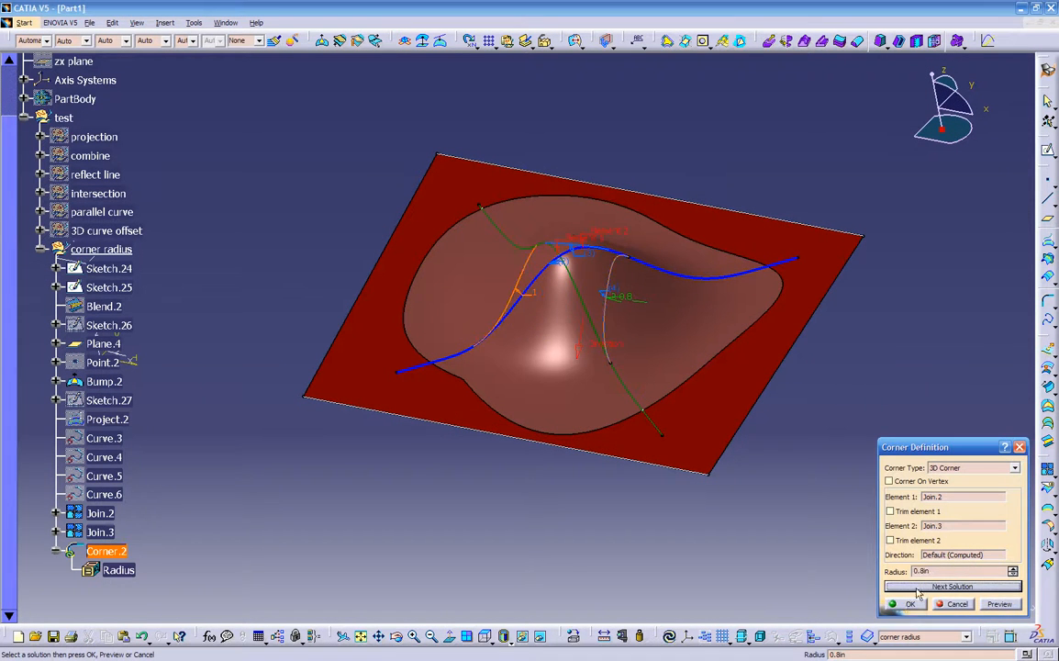
{"action": "left_click", "coordinate": [908, 604]}
{"action": "middle_click_drag", "start_coordinate": [610, 473], "coordinate": [591, 261]}
- Copy Corner.2 and paste a duplicate of it into the corner radius set
{"action": "left_click", "coordinate": [121, 551]}
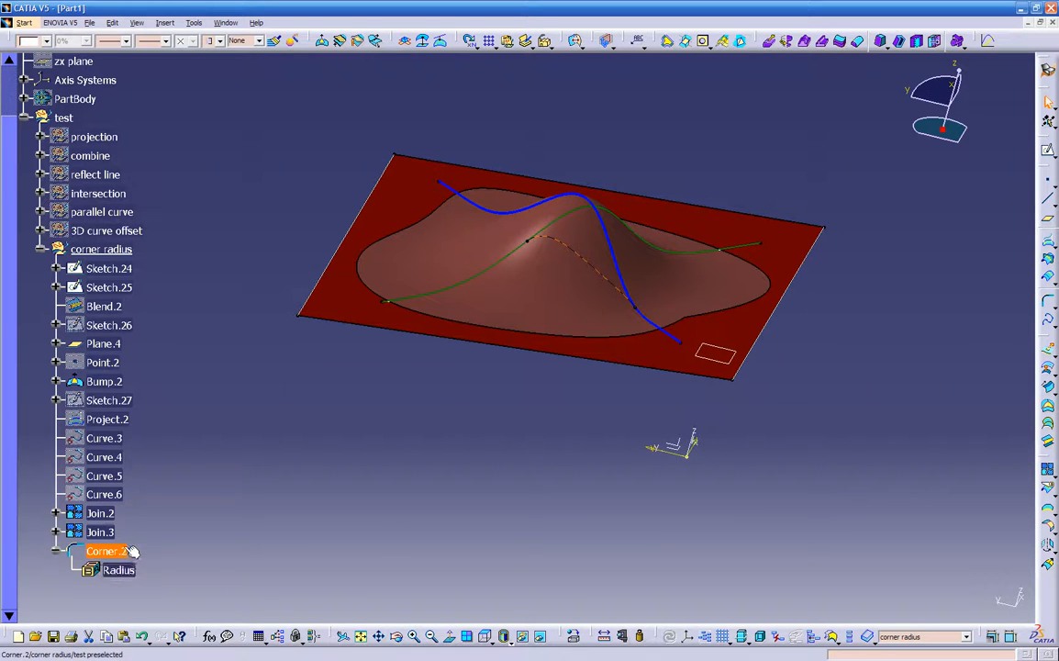
{"action": "scroll", "coordinate": [134, 542], "scroll_direction": "down", "scroll_amount": 2}
{"action": "left_click", "coordinate": [56, 438]}
{"action": "right_click", "coordinate": [113, 437]}
{"action": "left_click", "coordinate": [139, 306]}
{"action": "left_click", "coordinate": [254, 396]}
{"action": "left_click", "coordinate": [126, 439]}
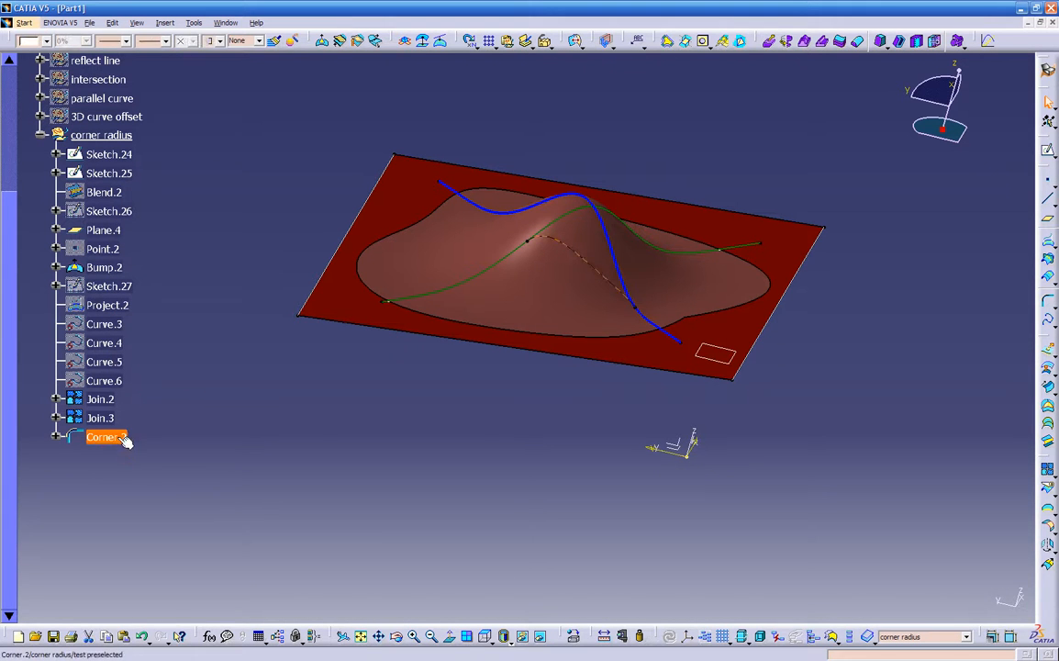
{"action": "key", "text": "ctrl+v"}
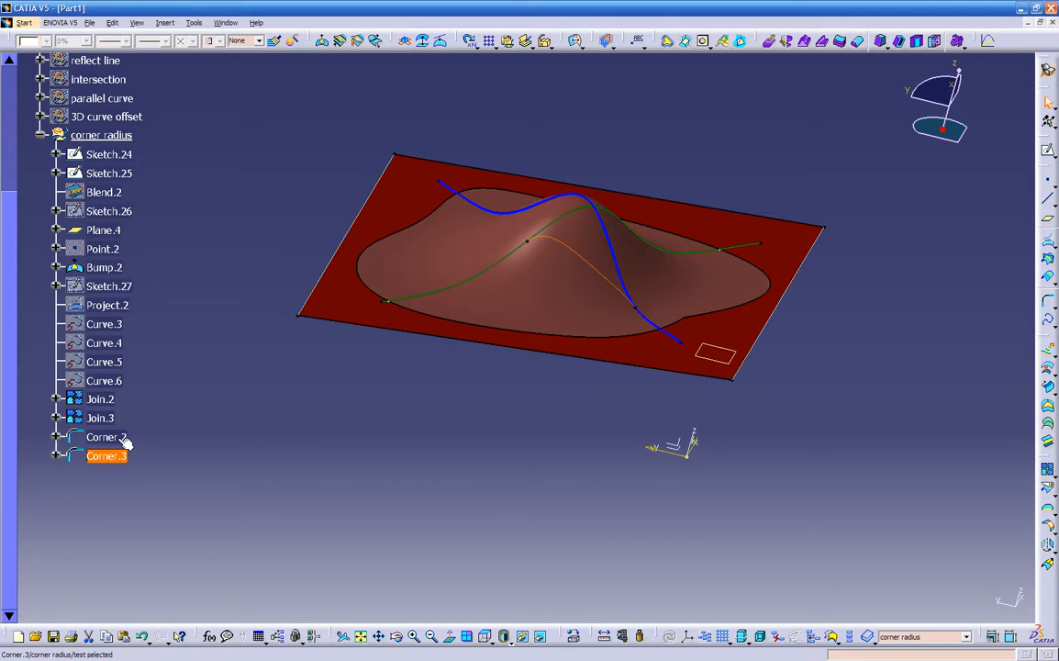
- Edit the pasted Corner.3 to use the second solution and apply the change
{"action": "double_click", "coordinate": [106, 456]}
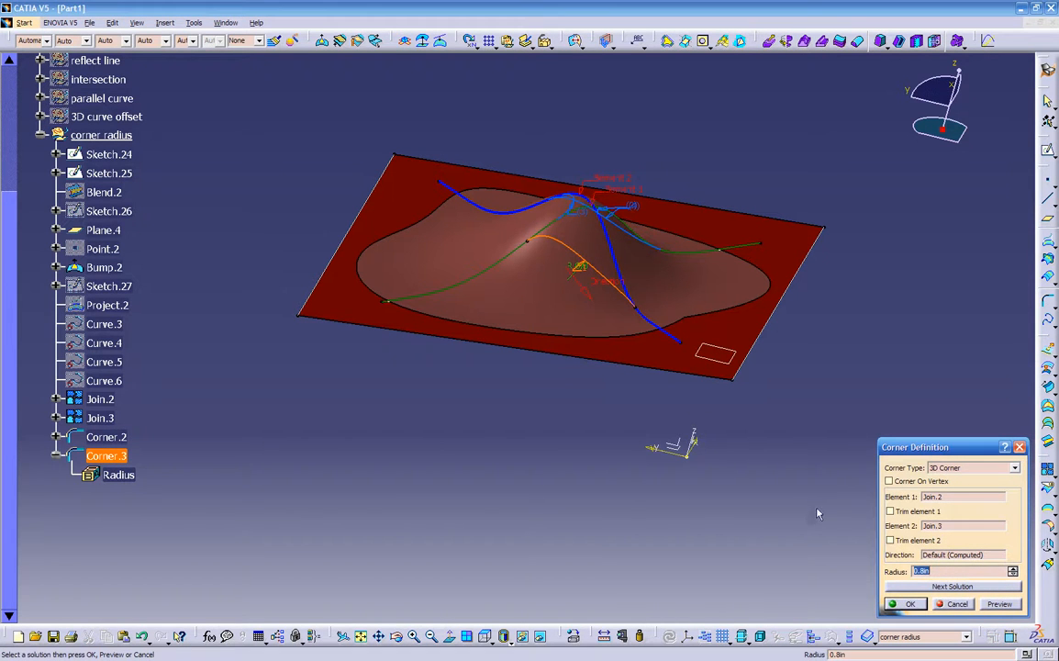
{"action": "left_click", "coordinate": [904, 588]}
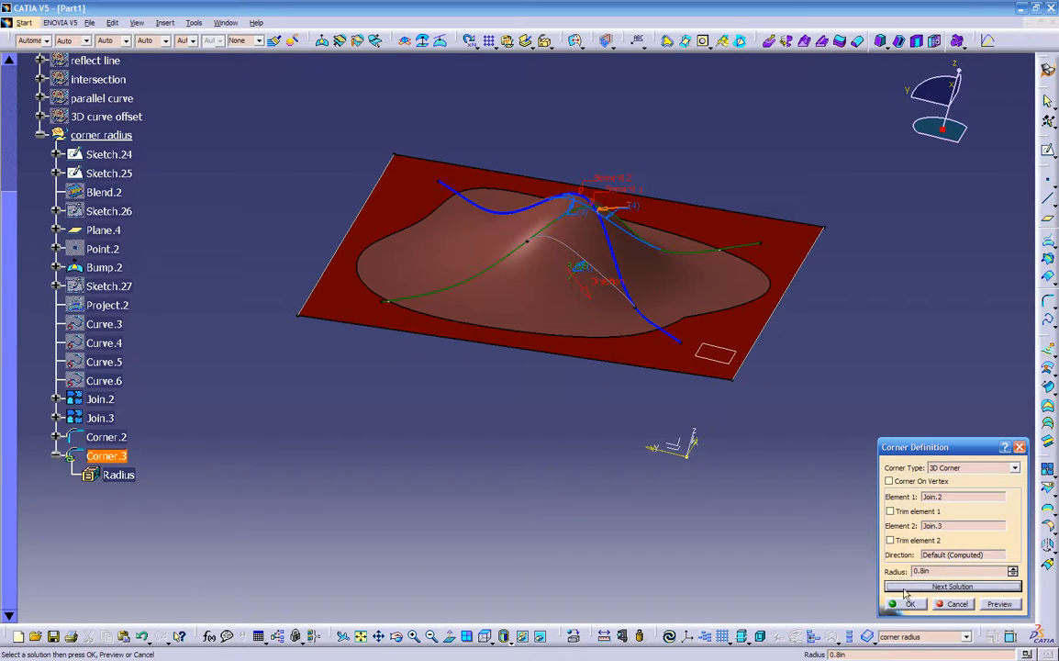
{"action": "left_click", "coordinate": [909, 604]}
{"action": "middle_click_drag", "start_coordinate": [644, 511], "coordinate": [253, 445]}
{"action": "middle_click_drag", "start_coordinate": [565, 422], "coordinate": [563, 314]}
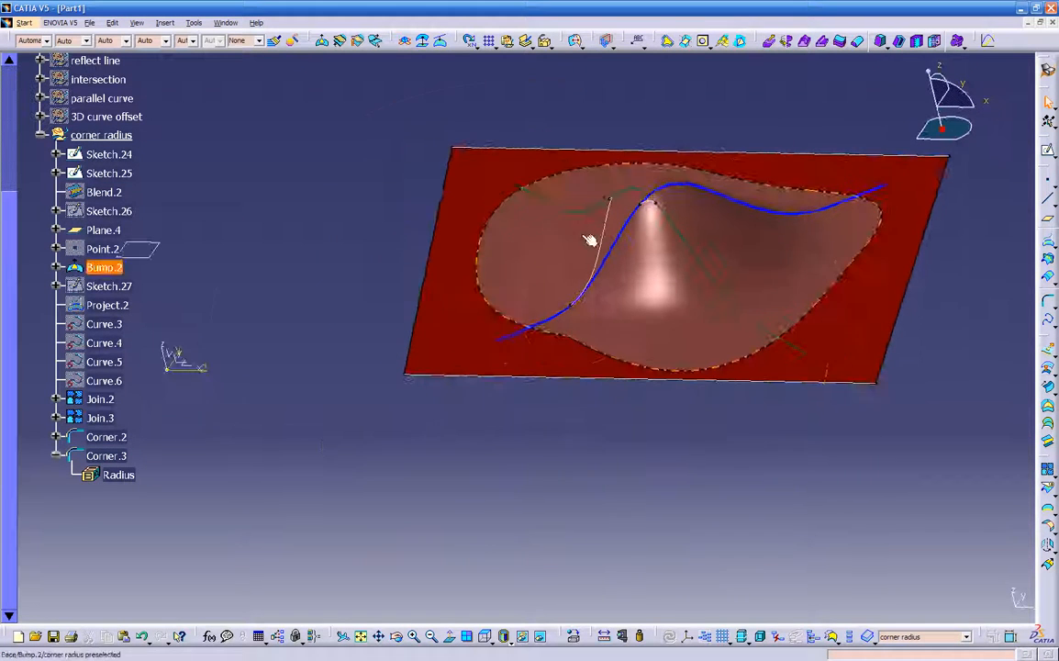
- Duplicate Corner.3 in the corner radius set and apply the second solution to the new copy
{"action": "left_click", "coordinate": [57, 455]}
{"action": "left_click", "coordinate": [101, 456]}
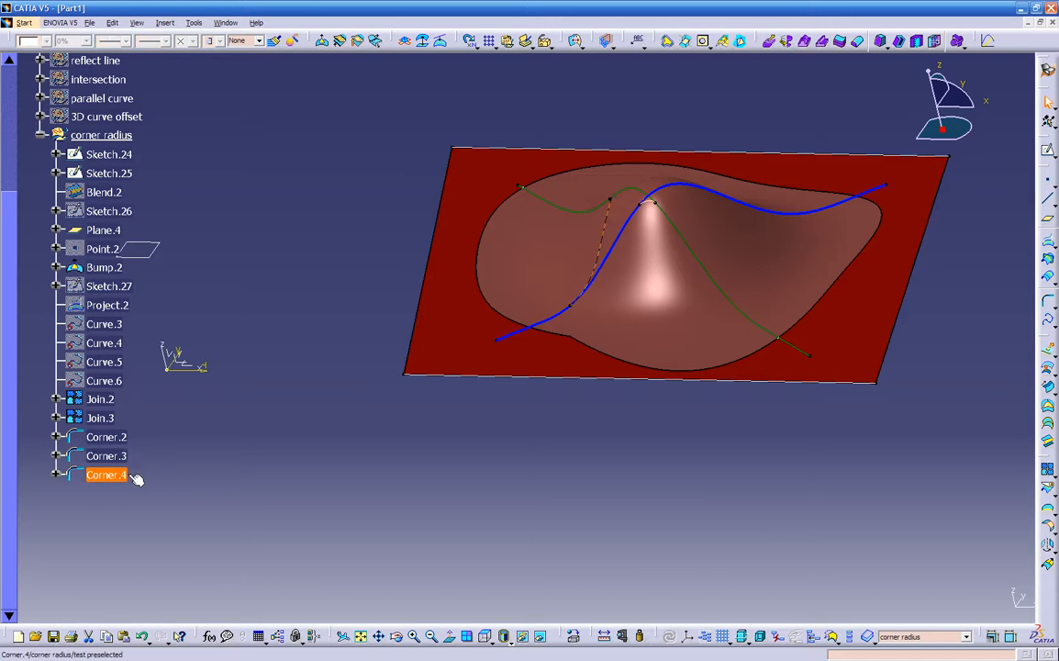
{"action": "double_click", "coordinate": [121, 476]}
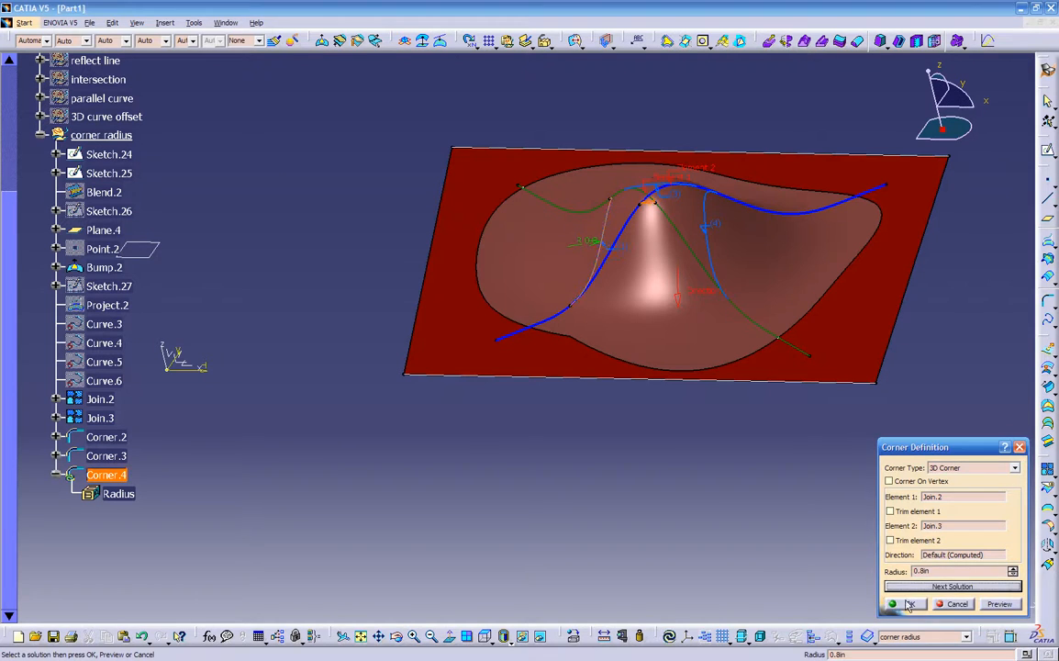
{"action": "left_click", "coordinate": [904, 602]}
{"action": "middle_click_drag", "start_coordinate": [795, 530], "coordinate": [594, 505]}
{"action": "middle_click_drag", "start_coordinate": [659, 390], "coordinate": [561, 451]}
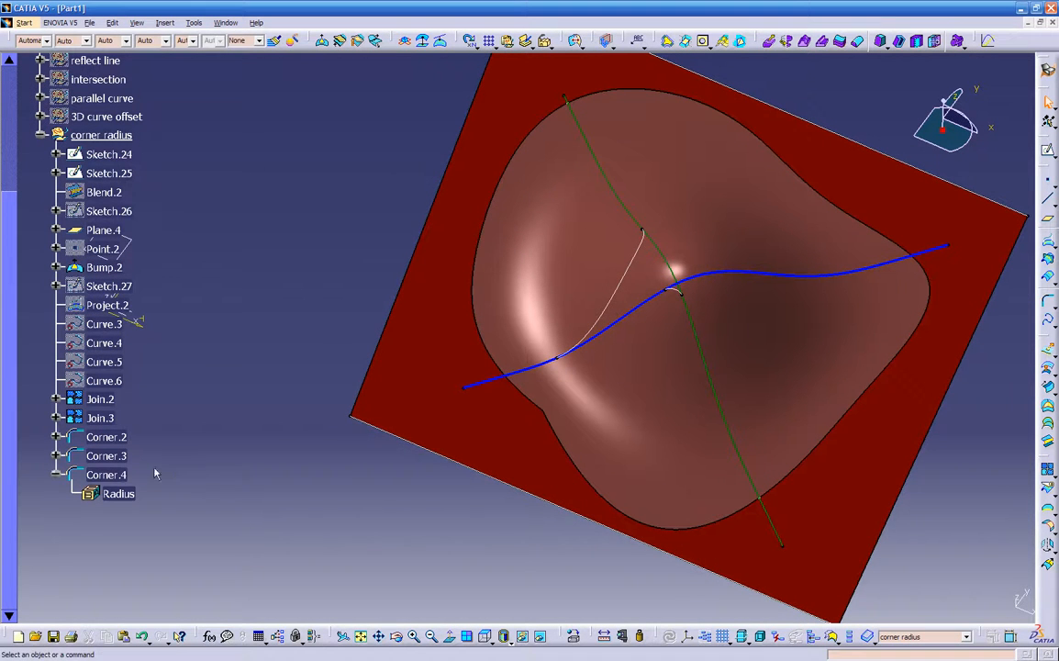
- Edit Corner.4 again to switch it to the third solution and apply the change
{"action": "double_click", "coordinate": [107, 474]}
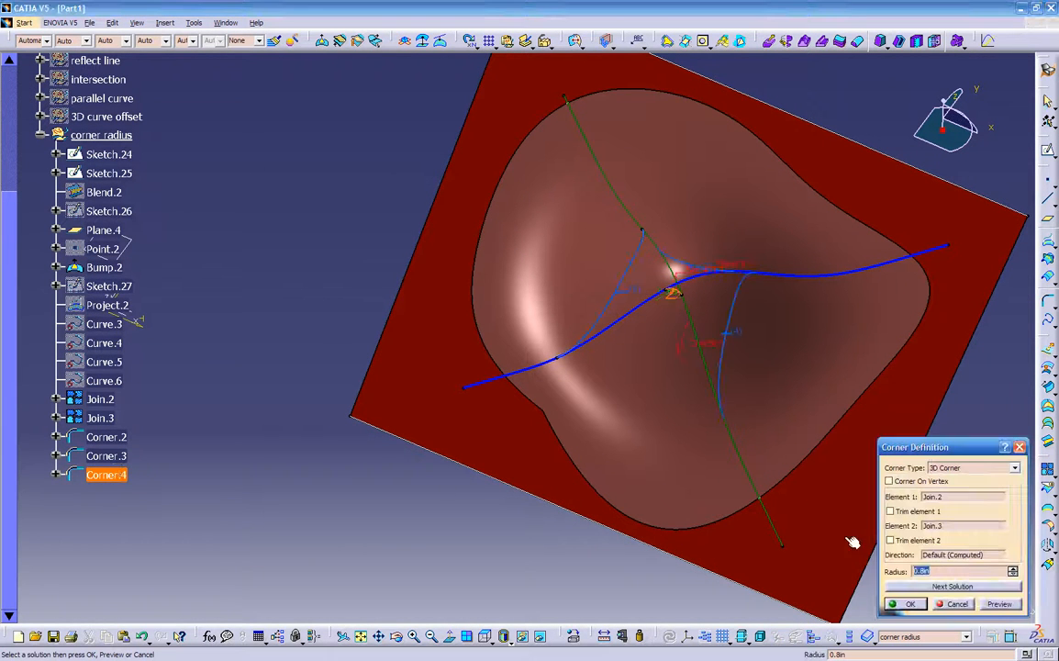
{"action": "left_click", "coordinate": [903, 588]}
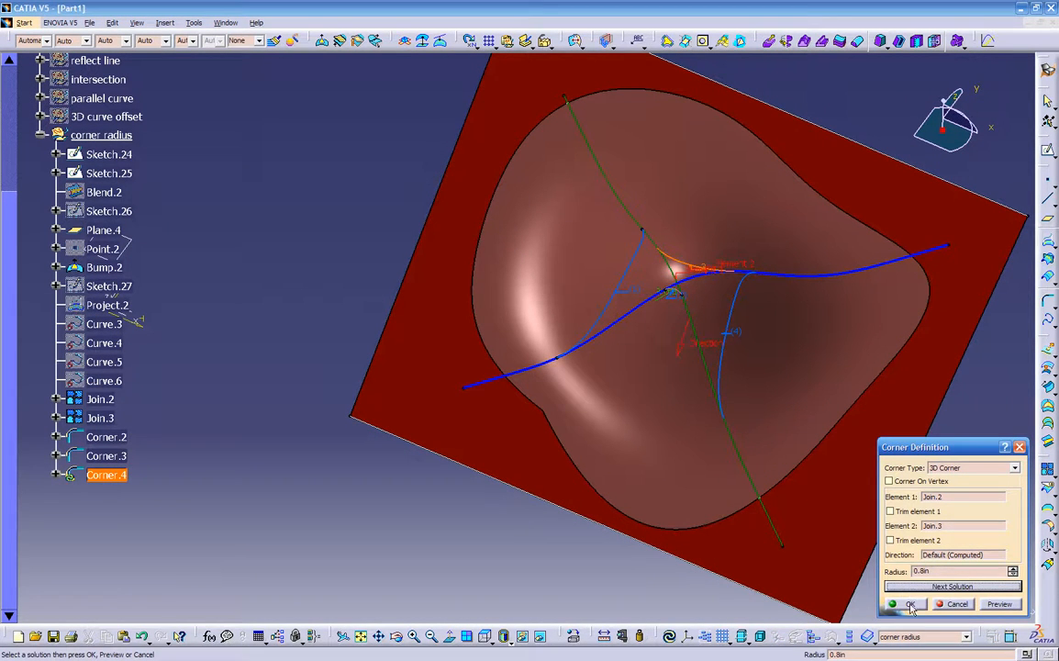
{"action": "left_click", "coordinate": [908, 603]}
{"action": "middle_click_drag", "start_coordinate": [642, 551], "coordinate": [644, 510]}
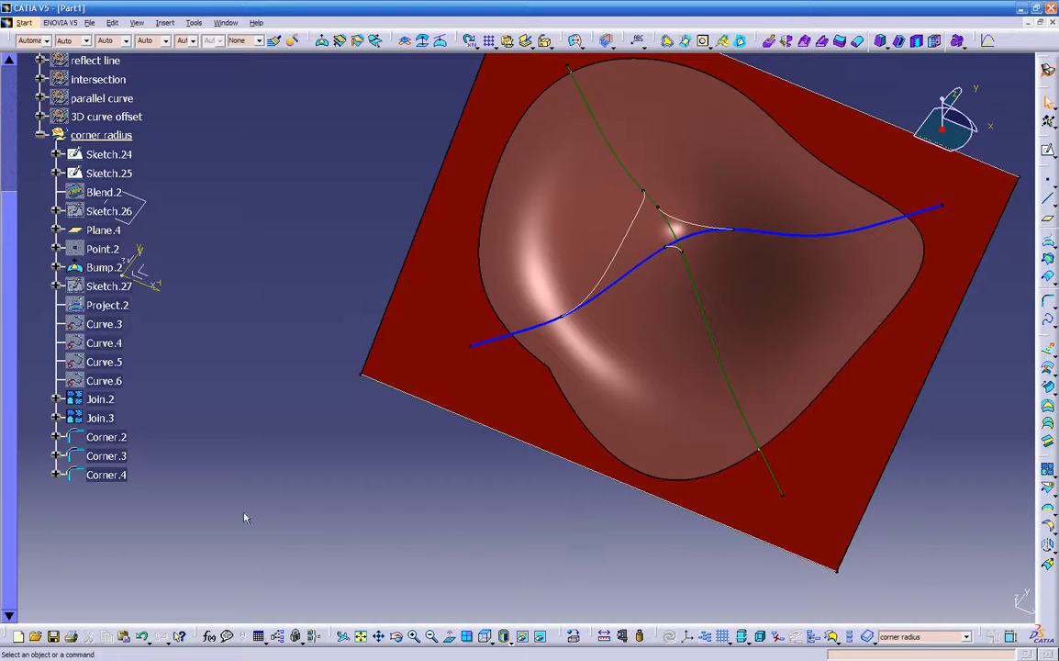
- Copy Corner.4 and paste a duplicate of it into the corner radius set
{"action": "left_click", "coordinate": [114, 475]}
{"action": "key", "text": "ctrl+c"}
{"action": "key", "text": "ctrl+v"}
- Edit the pasted Corner.5, advance it to the fourth solution, preview it and apply the change
{"action": "middle_click_drag", "start_coordinate": [573, 449], "coordinate": [543, 474]}
{"action": "double_click", "coordinate": [101, 493]}
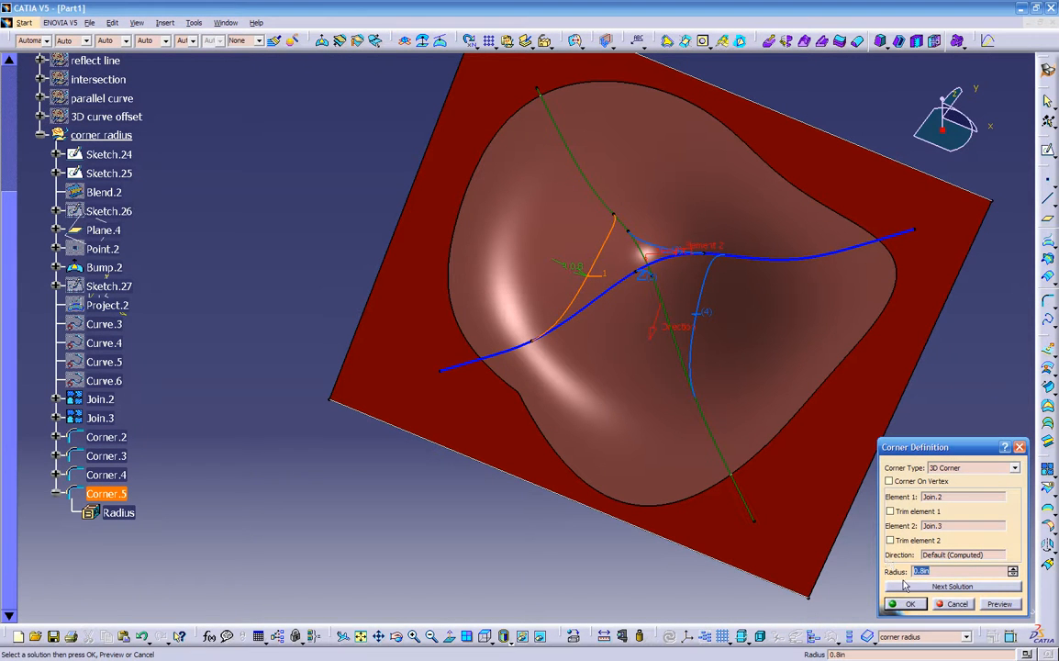
{"action": "left_click", "coordinate": [904, 587]}
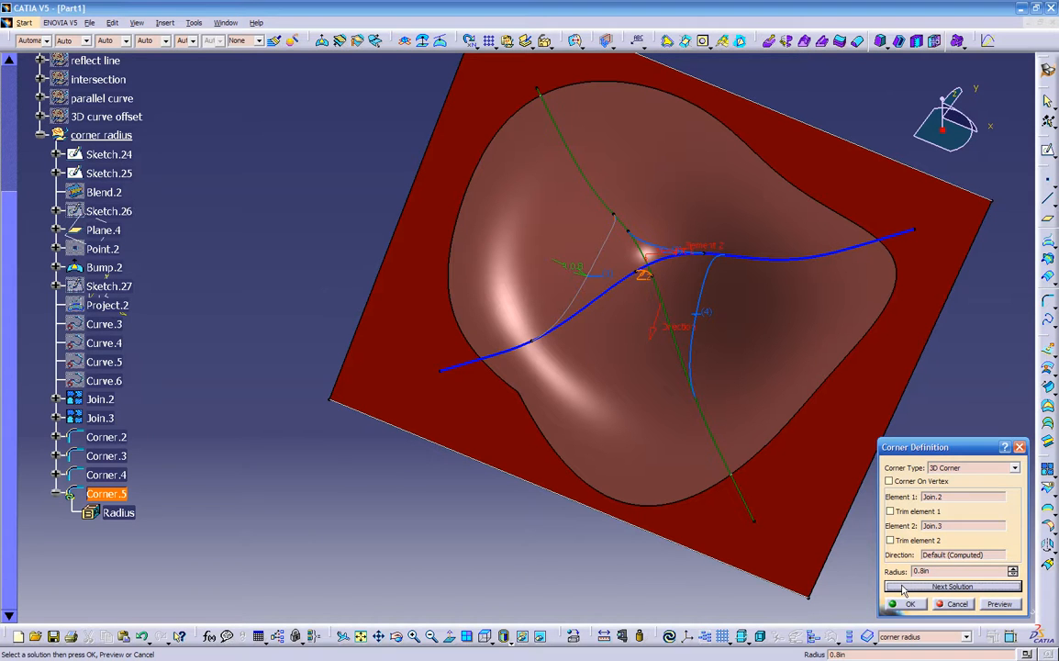
{"action": "left_click", "coordinate": [904, 587]}
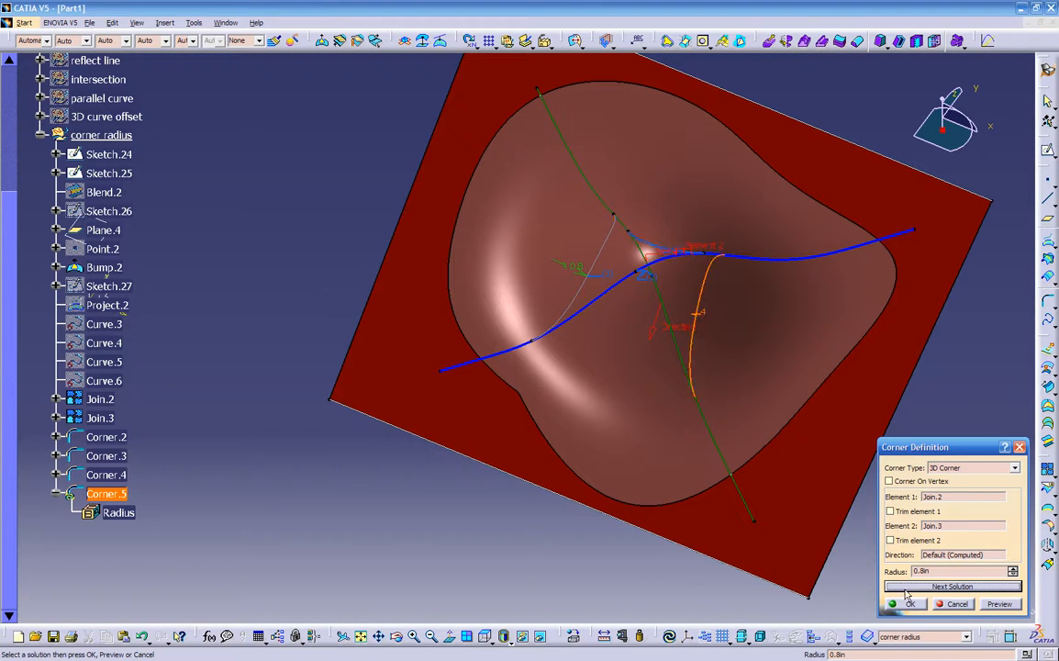
{"action": "left_click", "coordinate": [987, 606]}
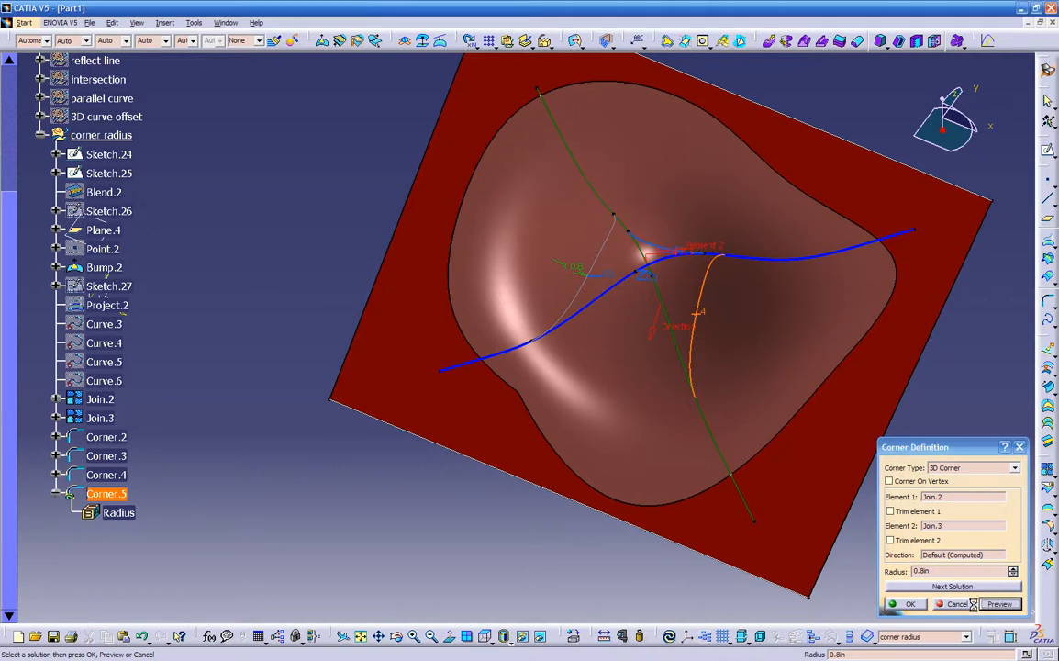
{"action": "left_click", "coordinate": [908, 606]}
{"action": "middle_click_drag", "start_coordinate": [608, 506], "coordinate": [487, 337]}
{"action": "middle_click_drag", "start_coordinate": [489, 394], "coordinate": [477, 461]}
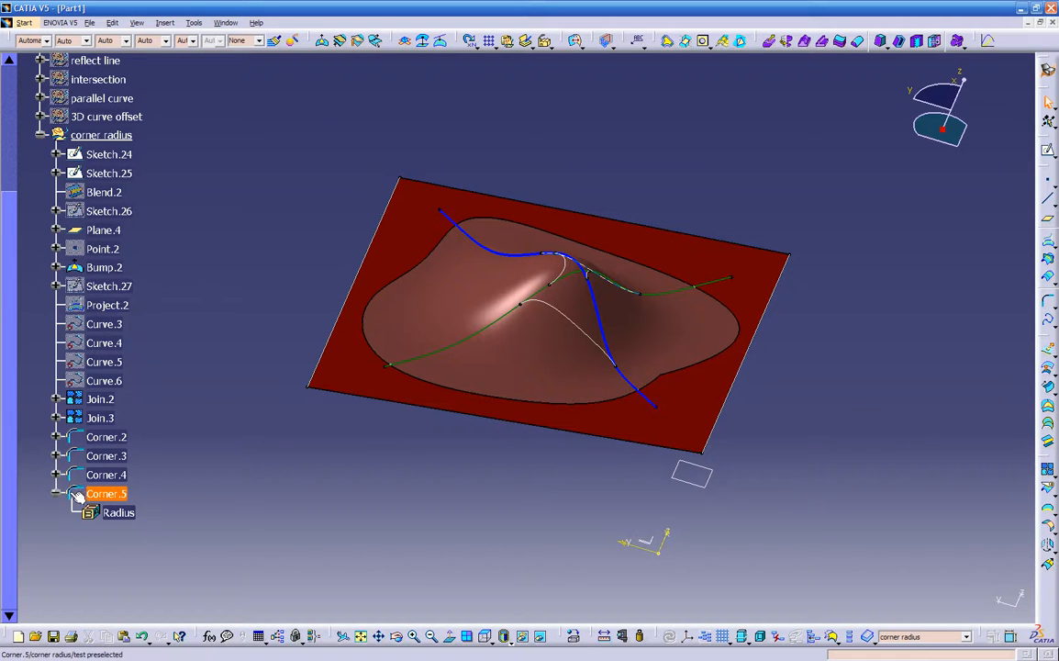